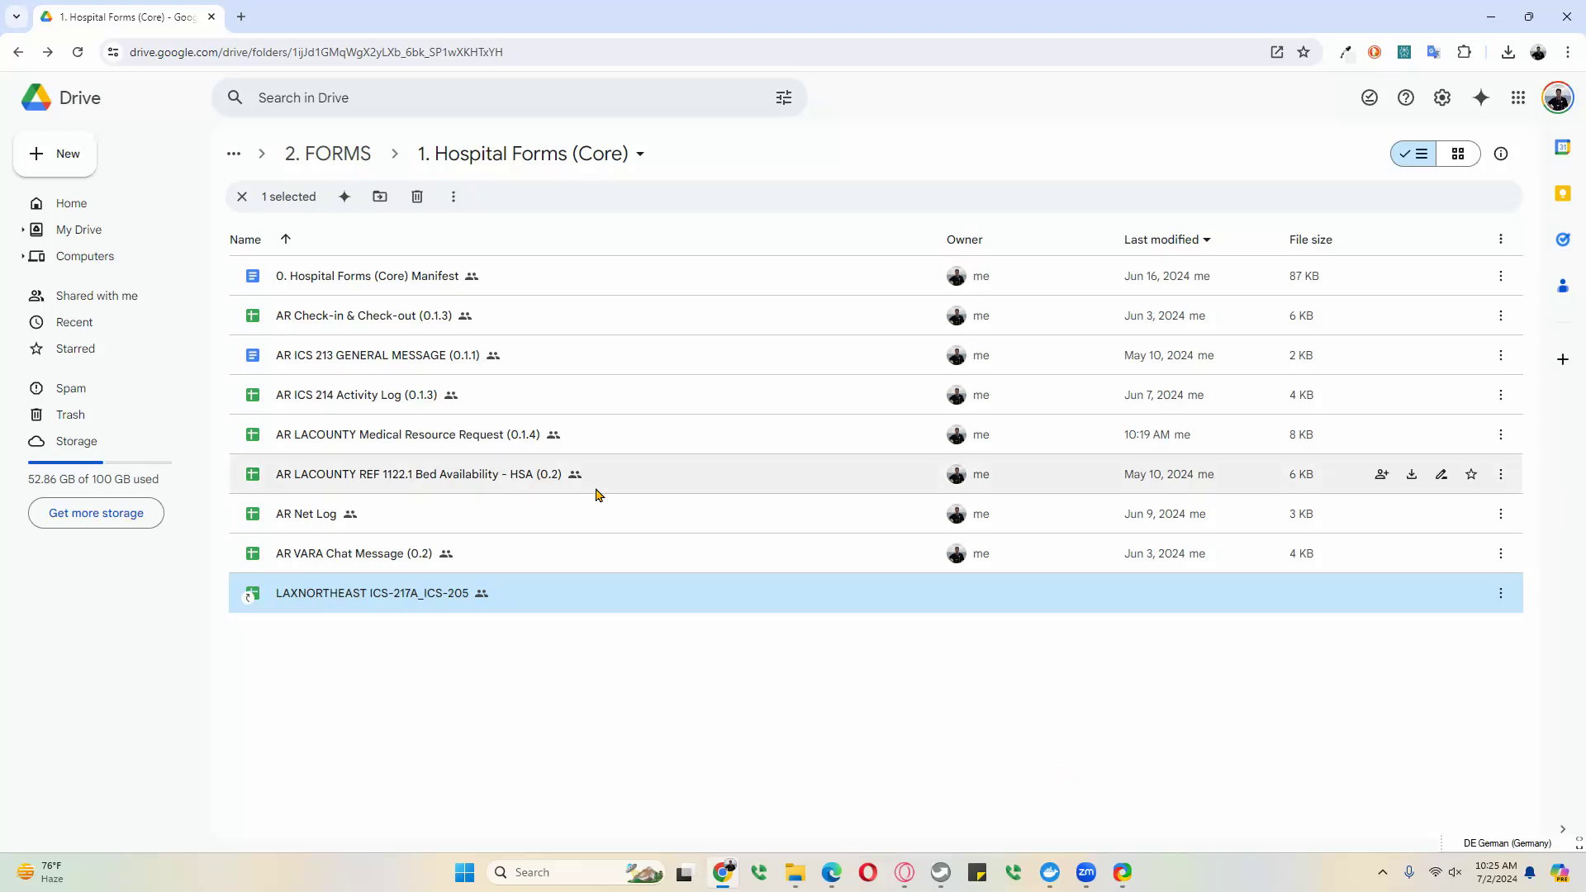
# - Select the Bed Availability file, then download its 1. Hospital Forms (Core) folder as a zip
pyautogui.click(732, 485)
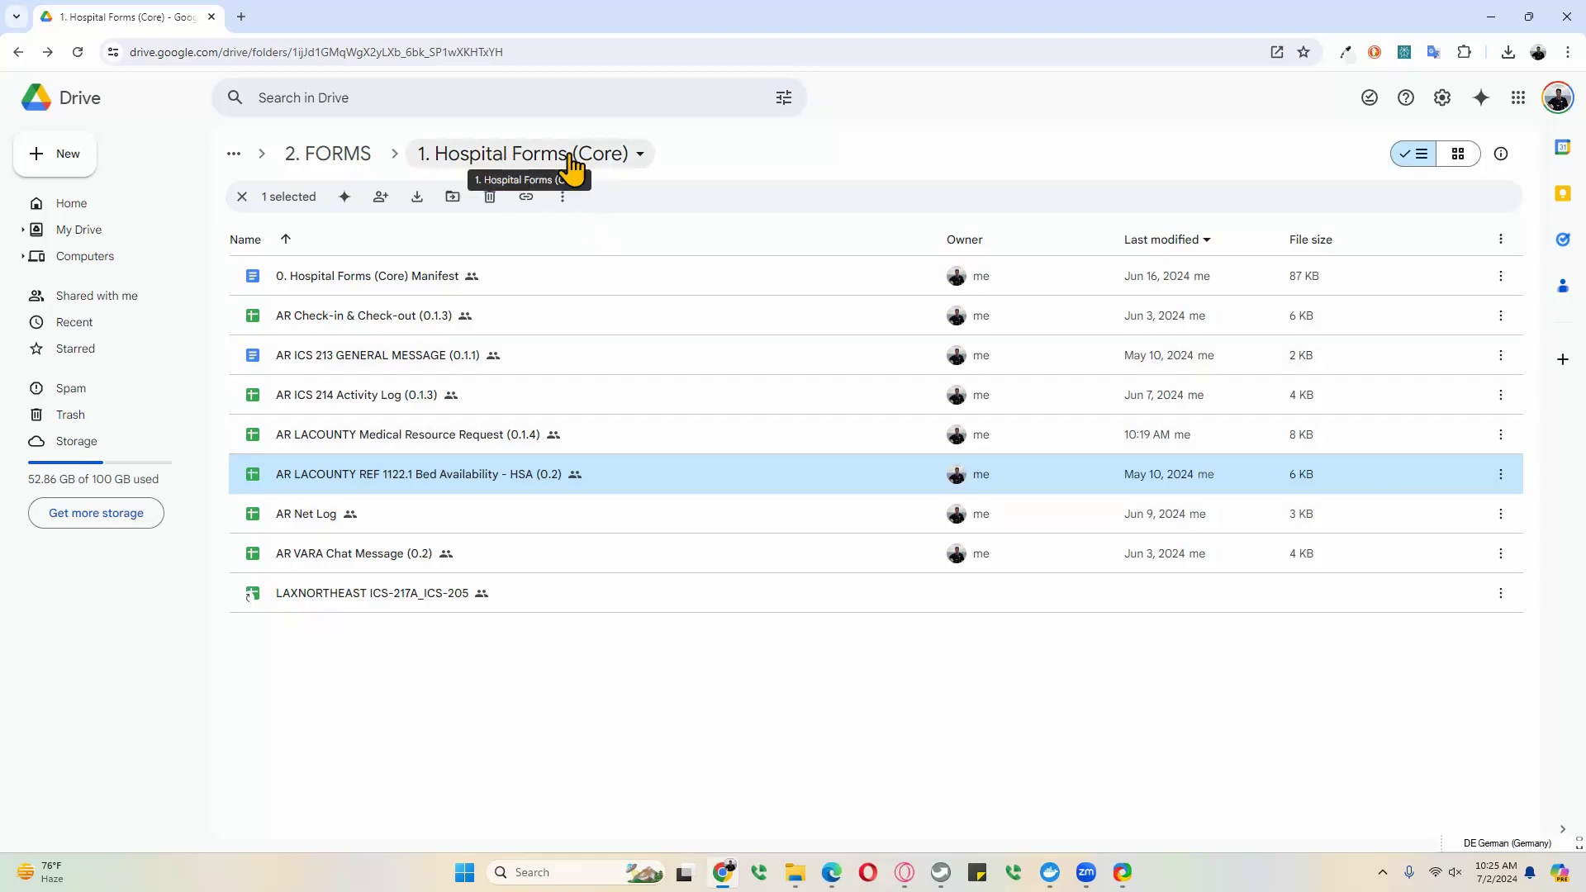
pyautogui.click(641, 157)
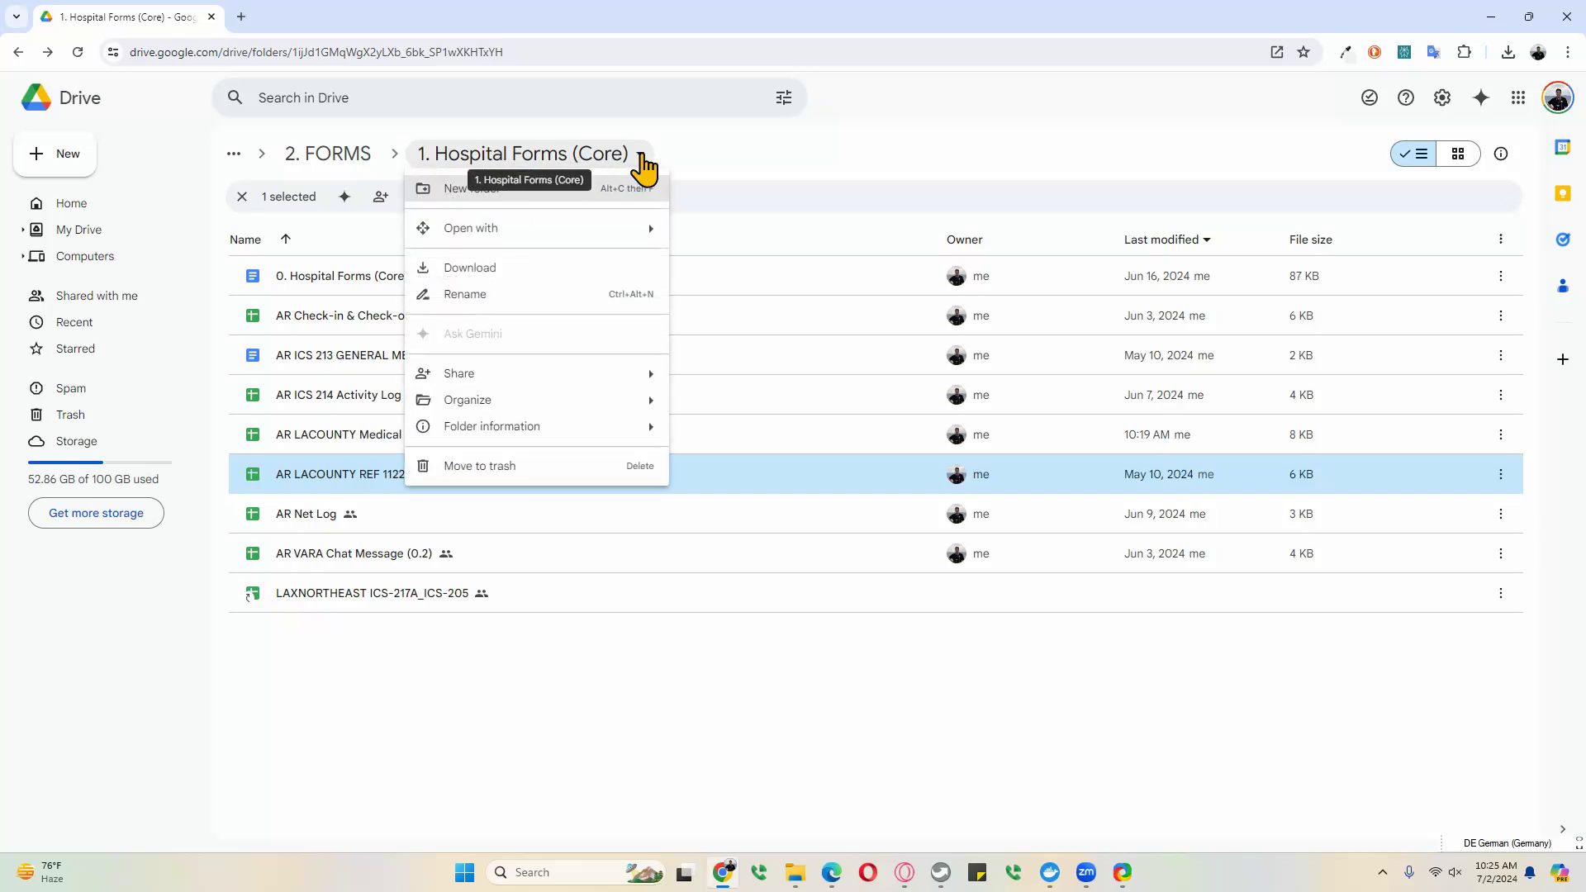
pyautogui.click(625, 268)
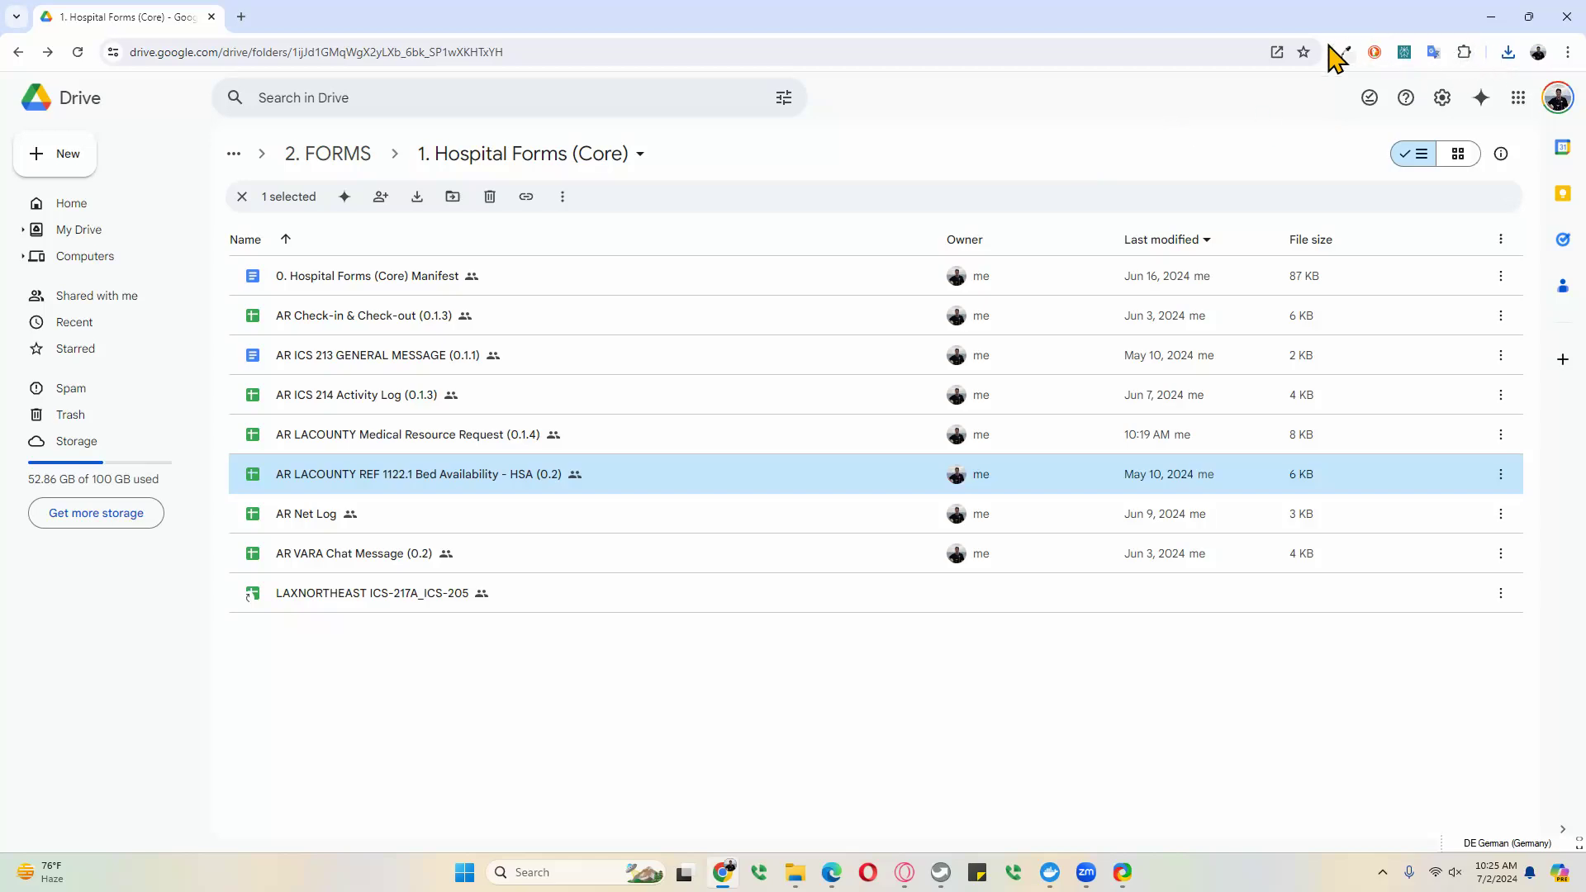
# - Open the downloaded Hospital Forms zip from Chrome's downloads and go to the Downloads folder
pyautogui.click(1507, 52)
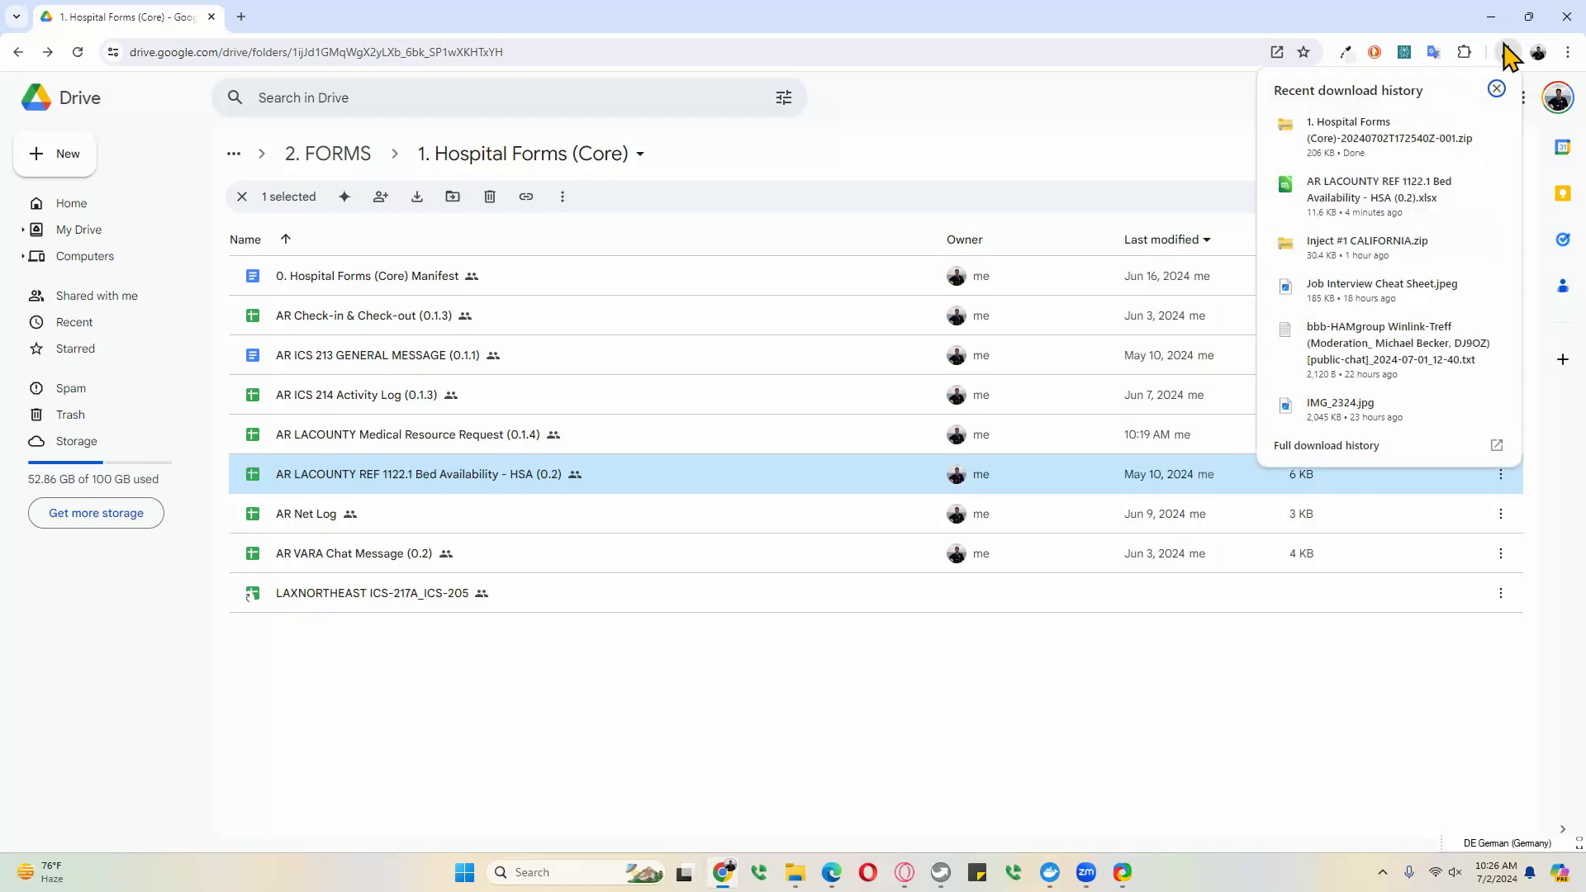
pyautogui.click(1345, 147)
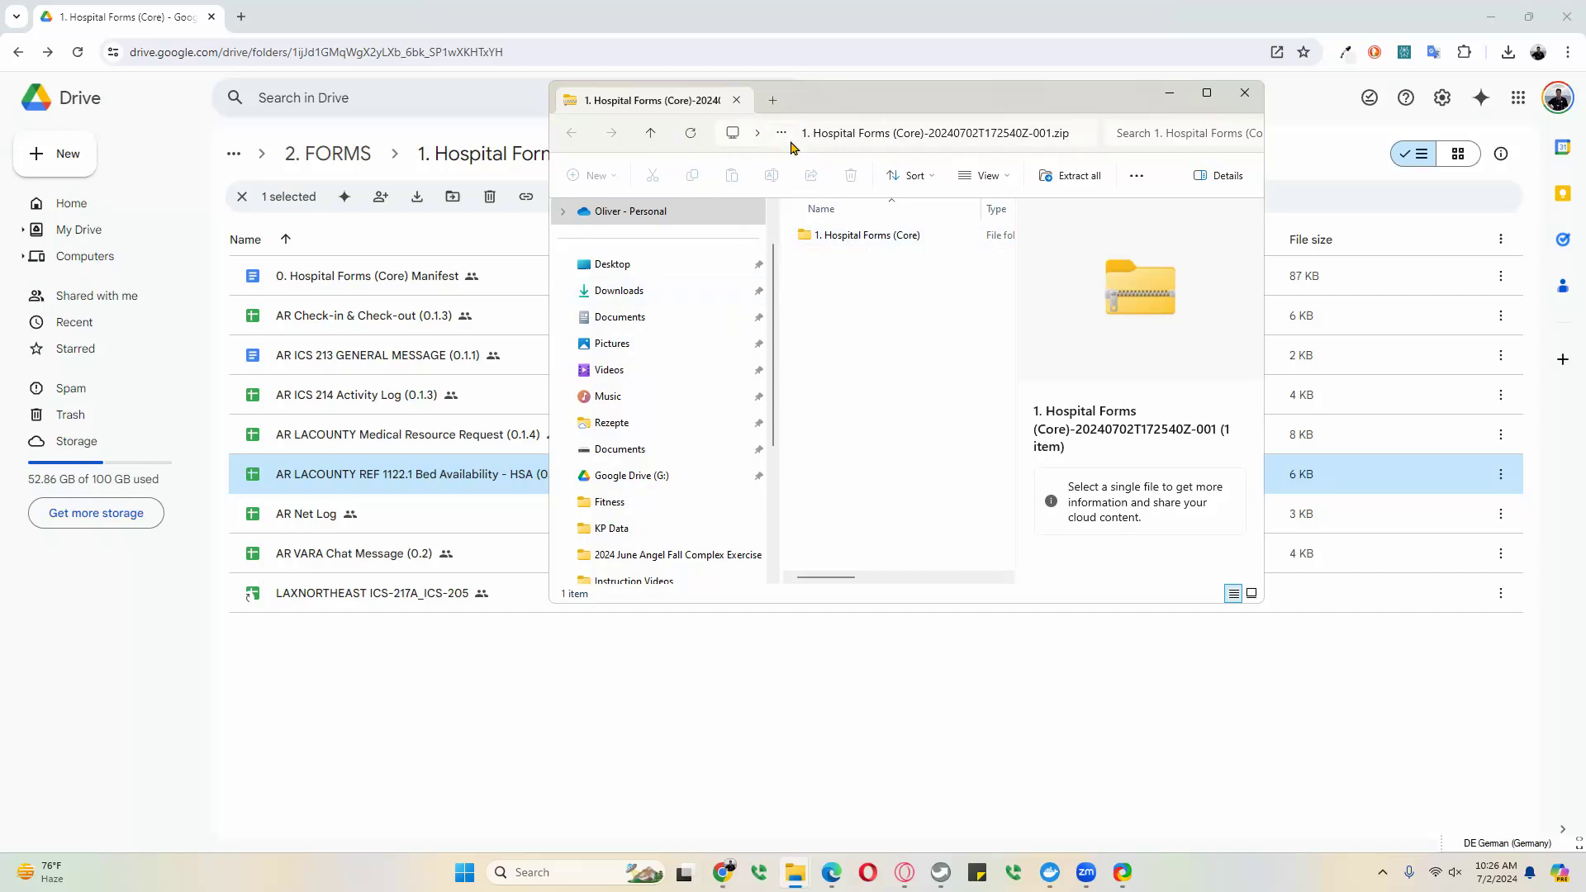
pyautogui.click(780, 135)
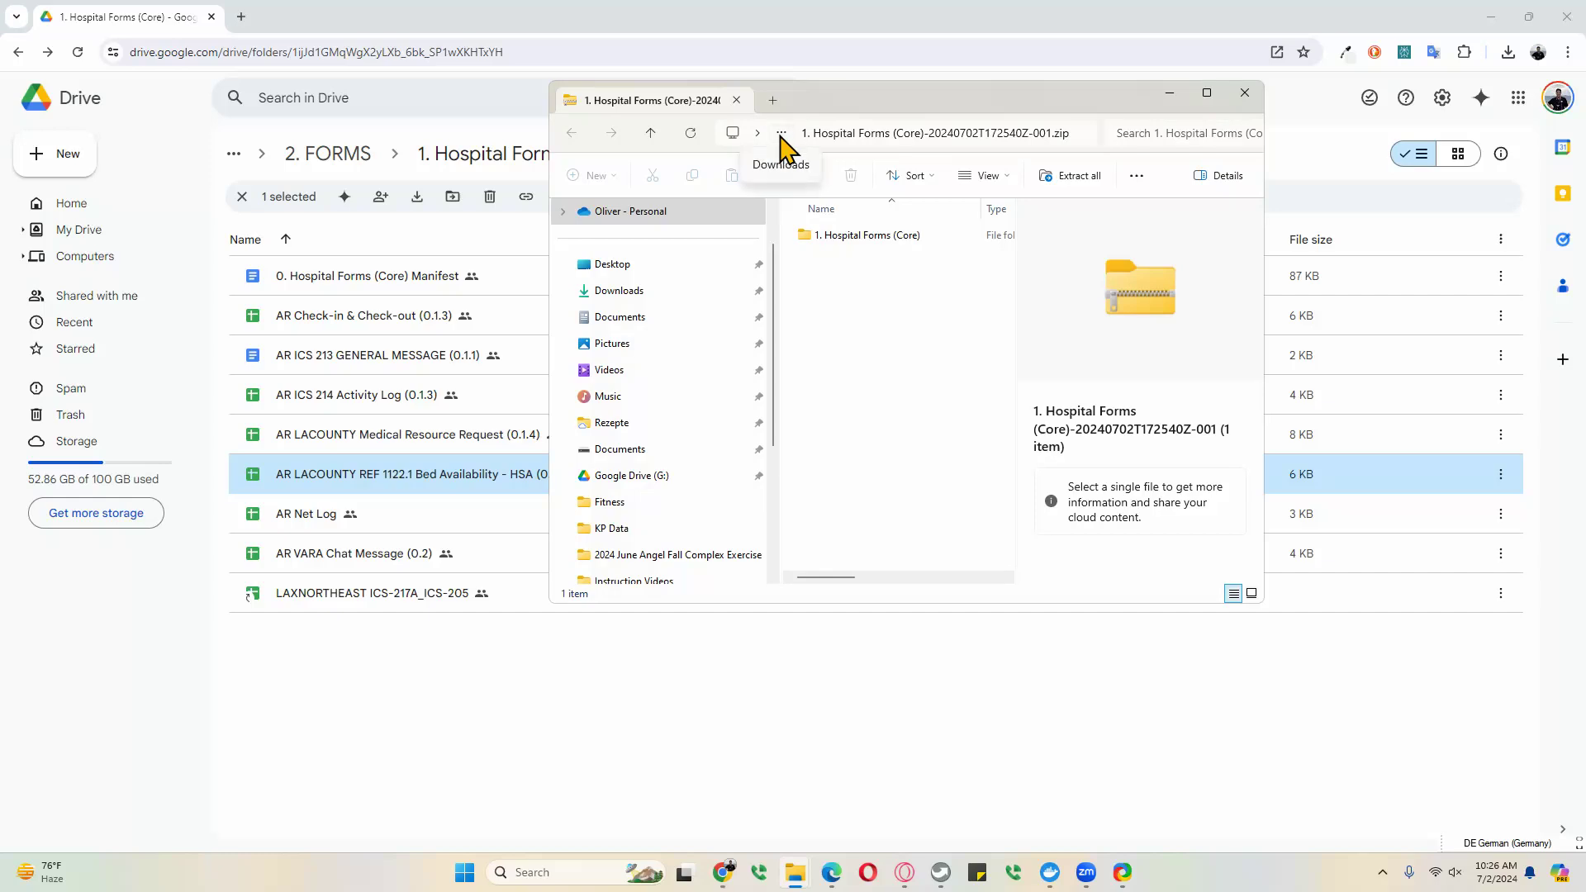
pyautogui.click(766, 165)
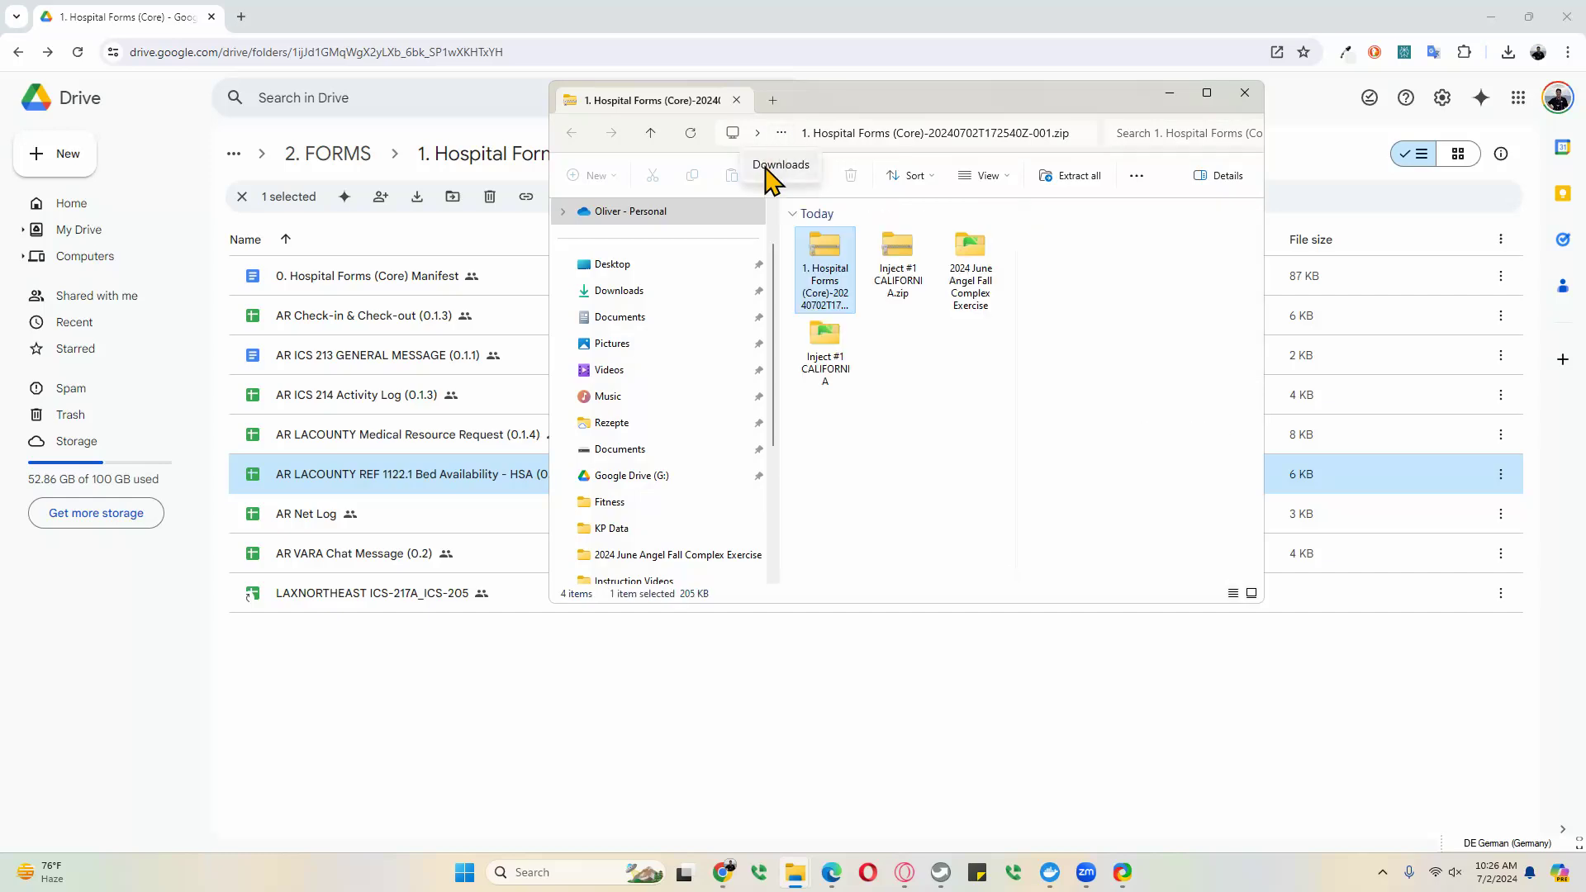
# - Drag the zip onto the 2024 June Angel Fall Complex Exercise folder and choose Extract
pyautogui.rightClick(828, 260)
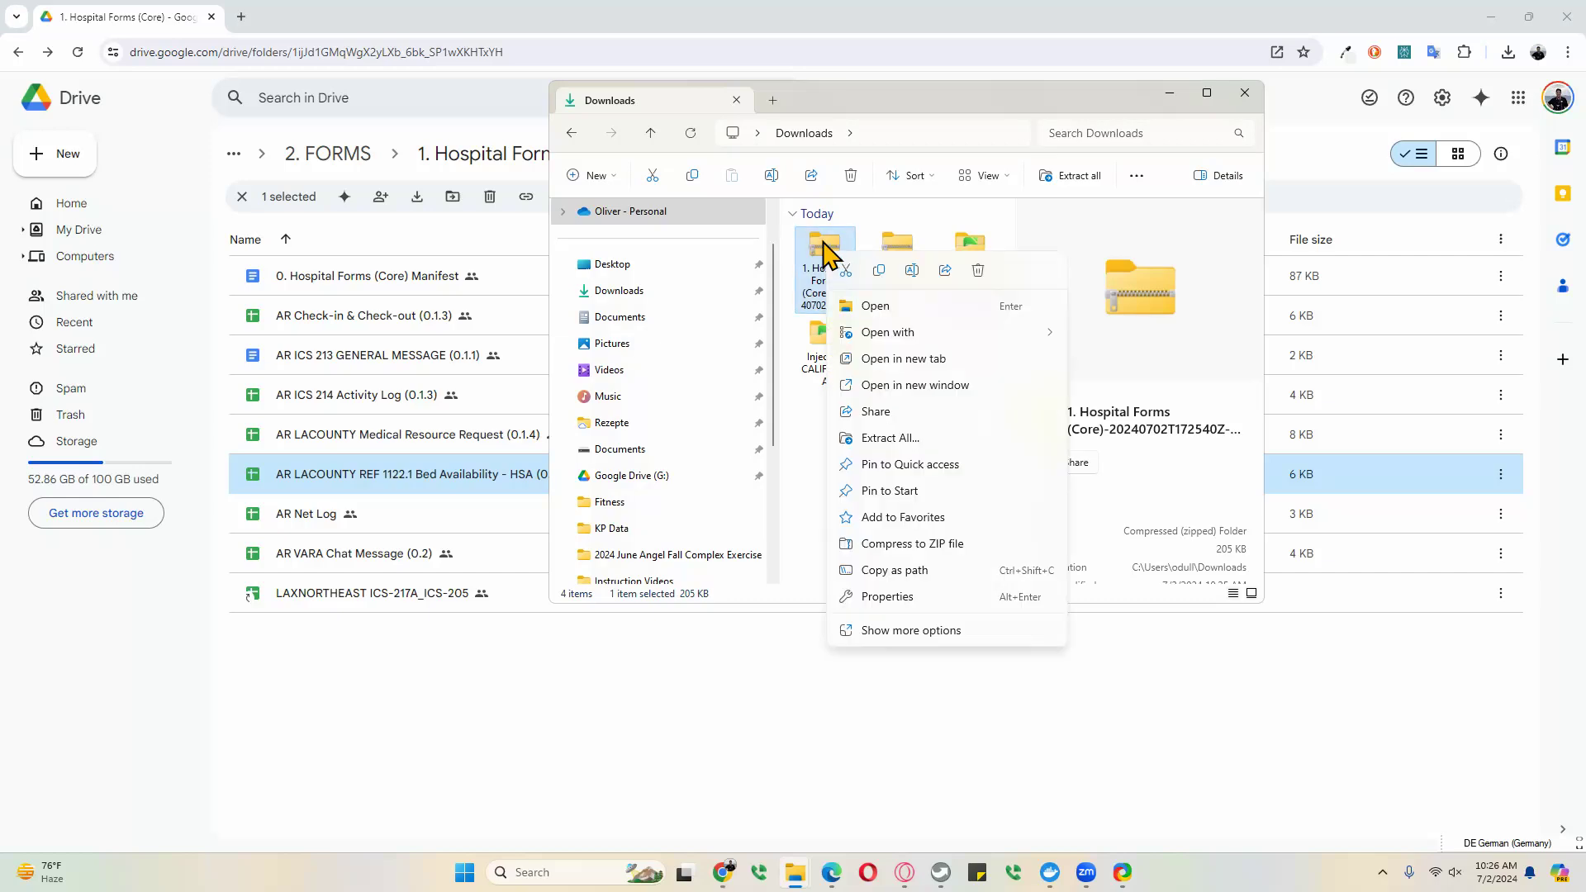
pyautogui.click(821, 465)
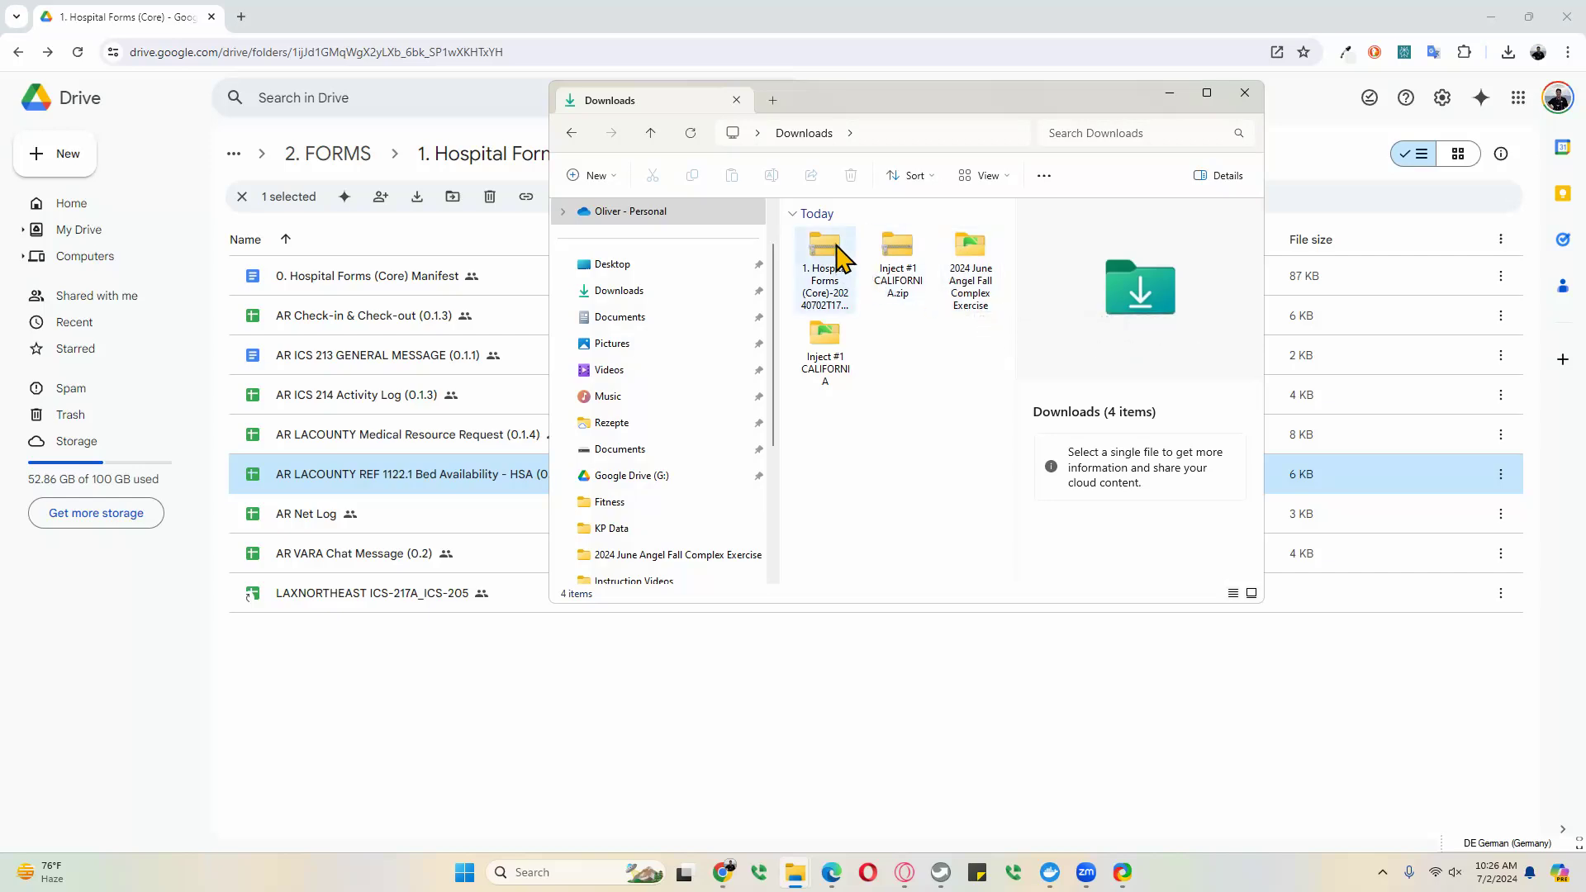
pyautogui.moveTo(826, 252); pyautogui.dragTo(985, 262)
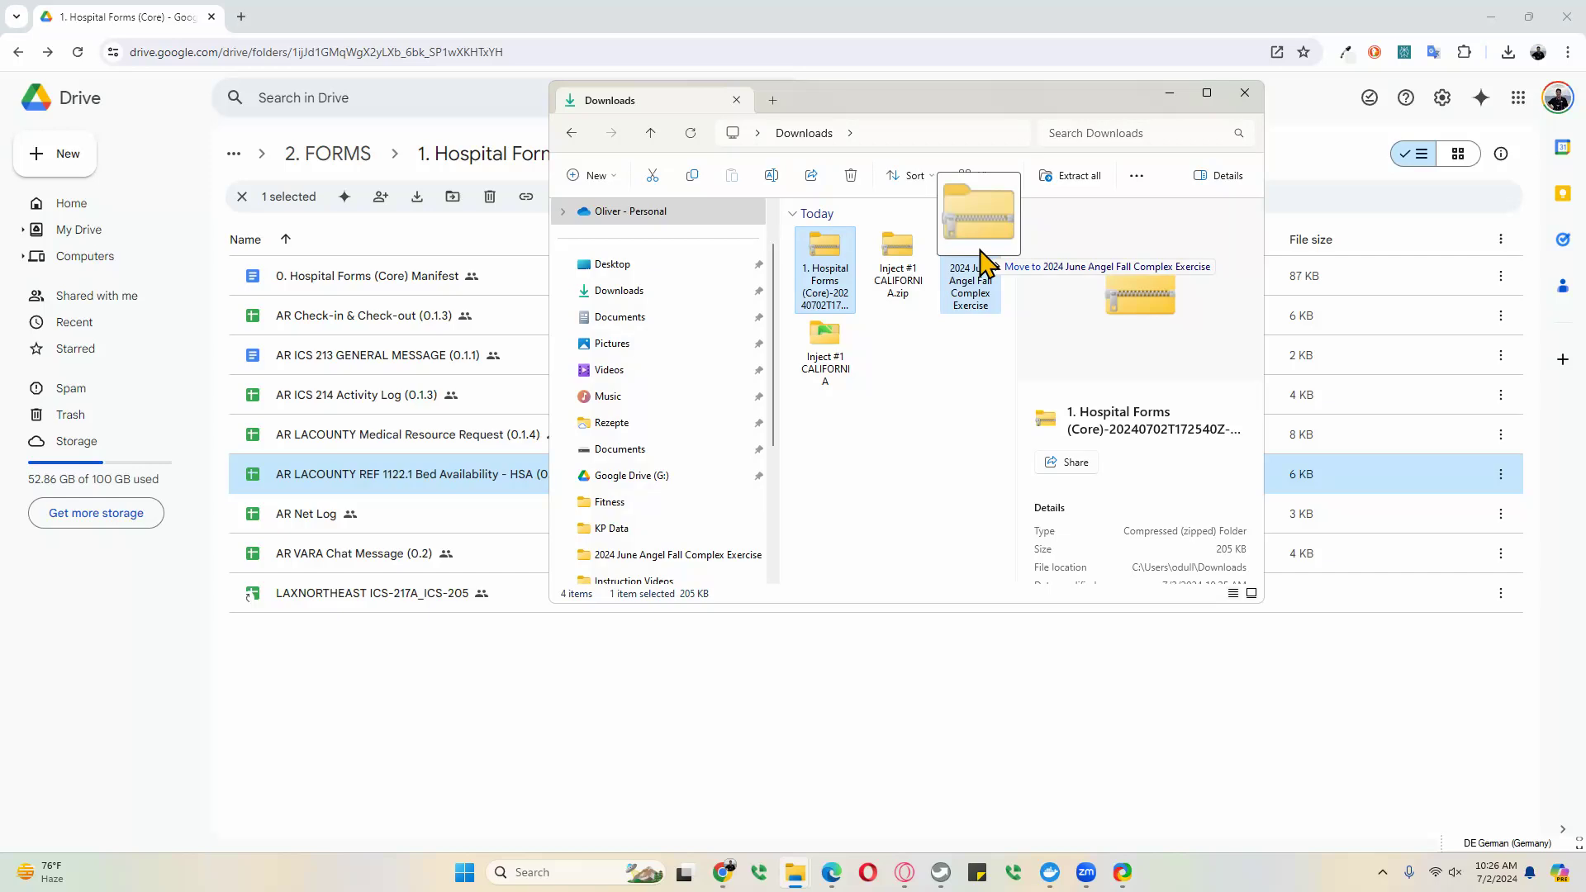
pyautogui.moveTo(983, 259); pyautogui.dragTo(984, 259)
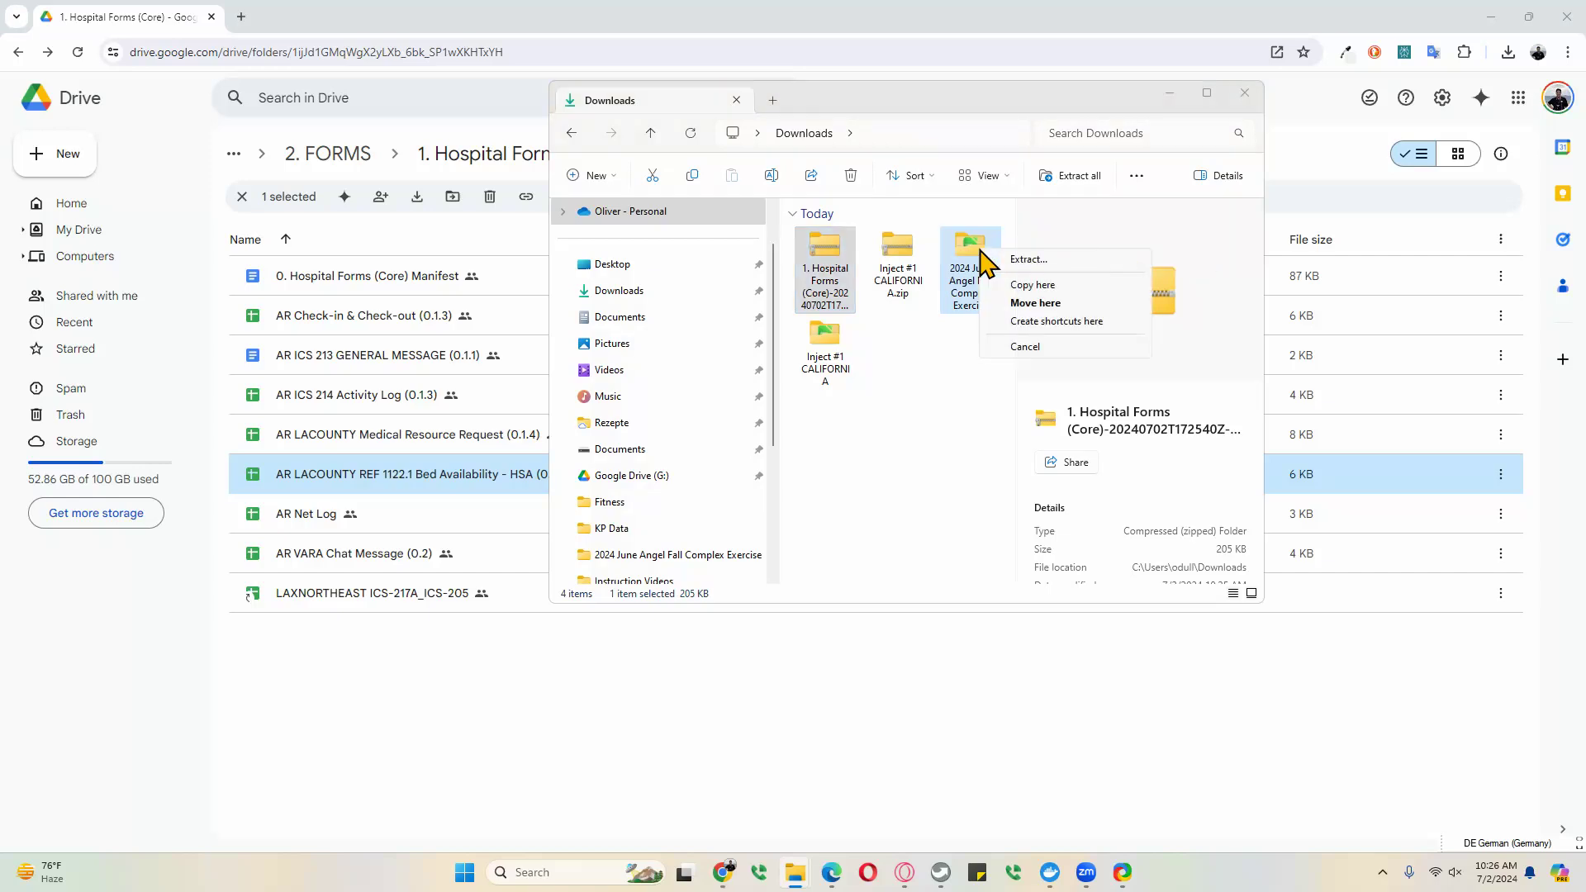
pyautogui.click(1009, 261)
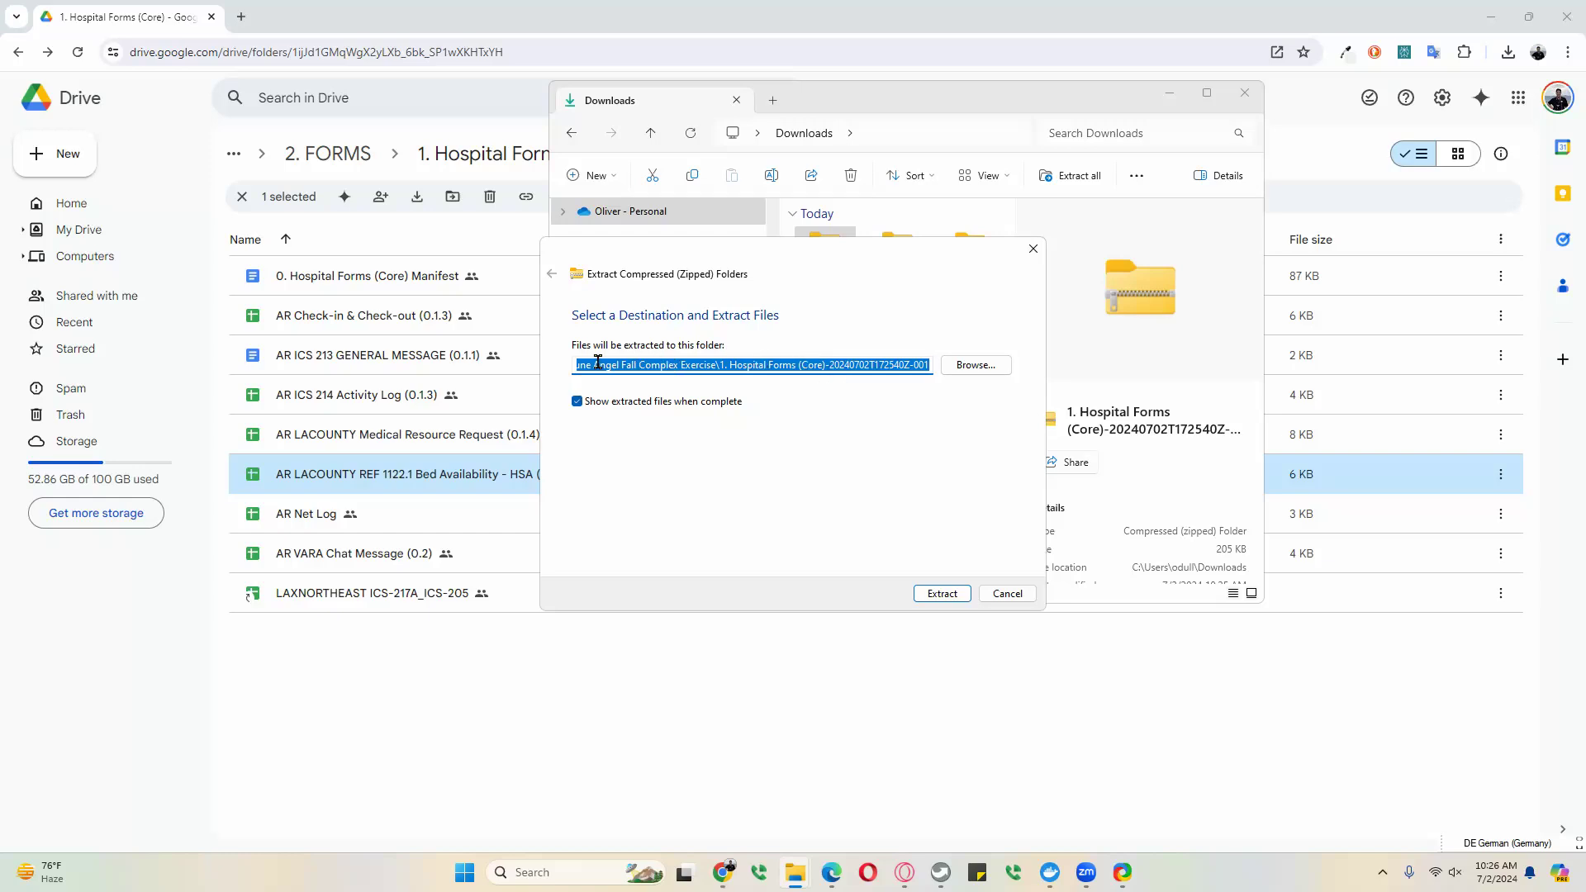
# - Remove the -20240702T172540Z-001 suffix from the destination path and extract the files
pyautogui.moveTo(821, 361); pyautogui.dragTo(1226, 384)
pyautogui.press('BackSpace')
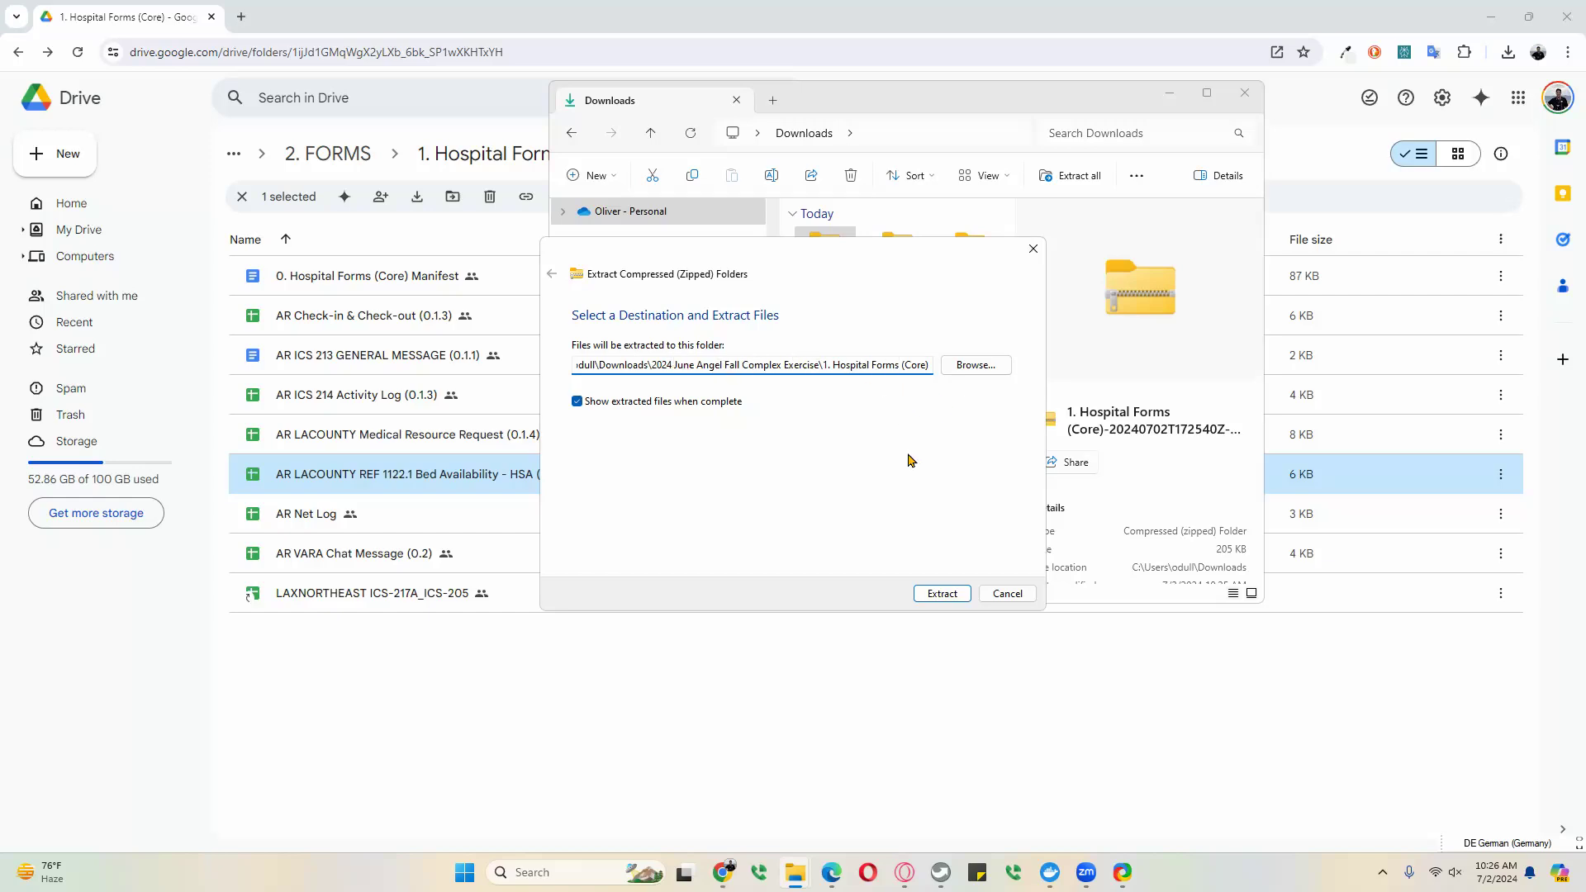
pyautogui.click(942, 593)
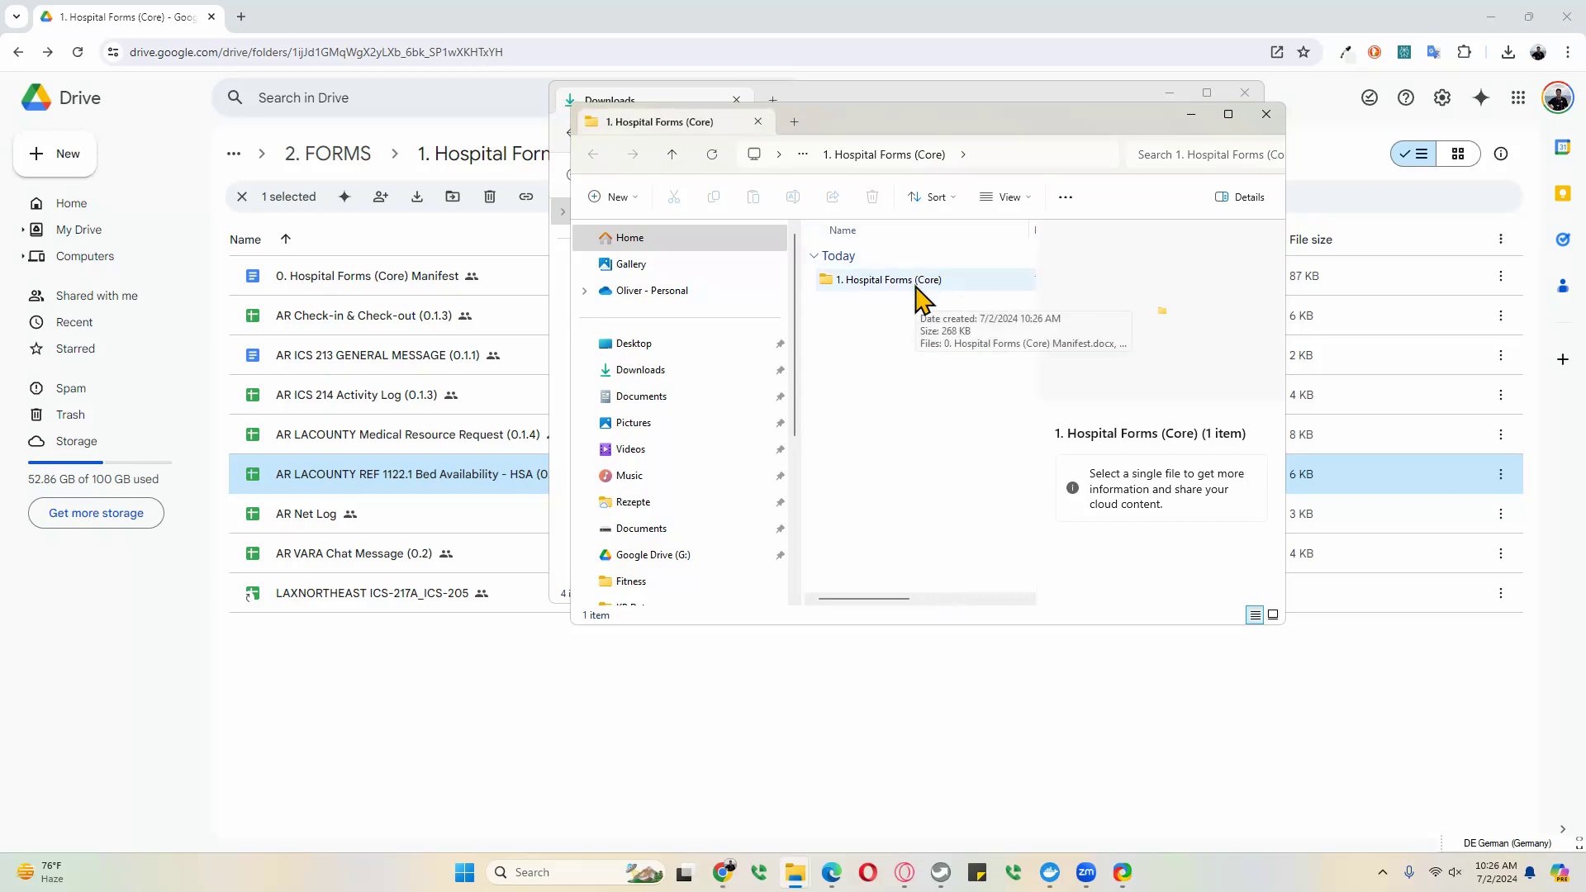
# - Open the Bed Availability xlsx from 2024 June Angel Fall Complex Exercise > 1. Hospital Forms (Core) > 1. Hospital Forms (Core)
pyautogui.click(1267, 114)
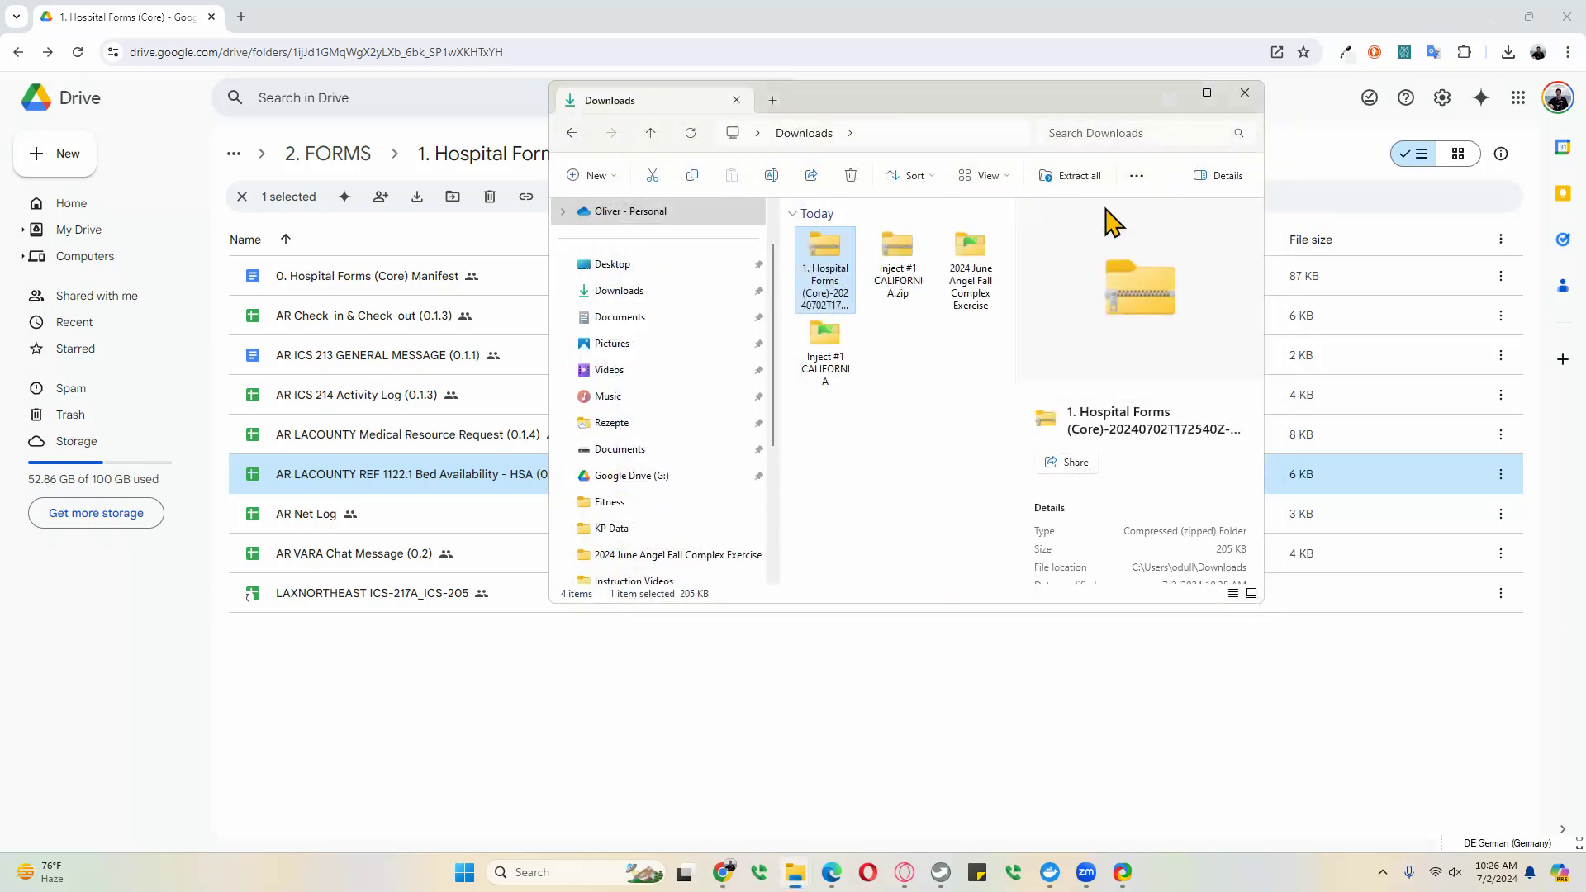
pyautogui.doubleClick(988, 260)
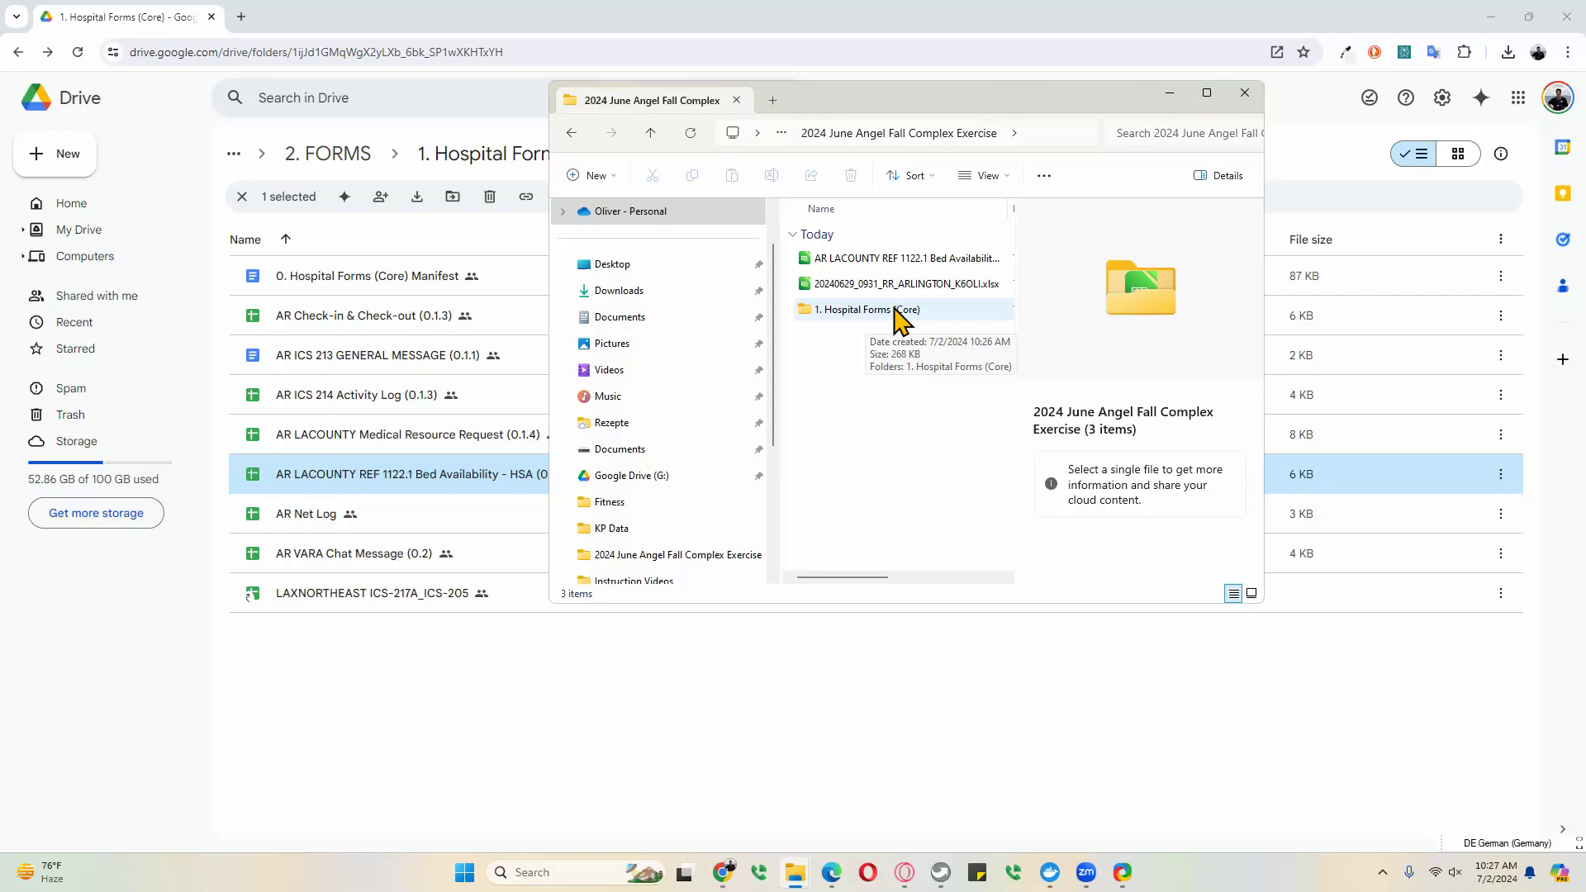
pyautogui.doubleClick(900, 311)
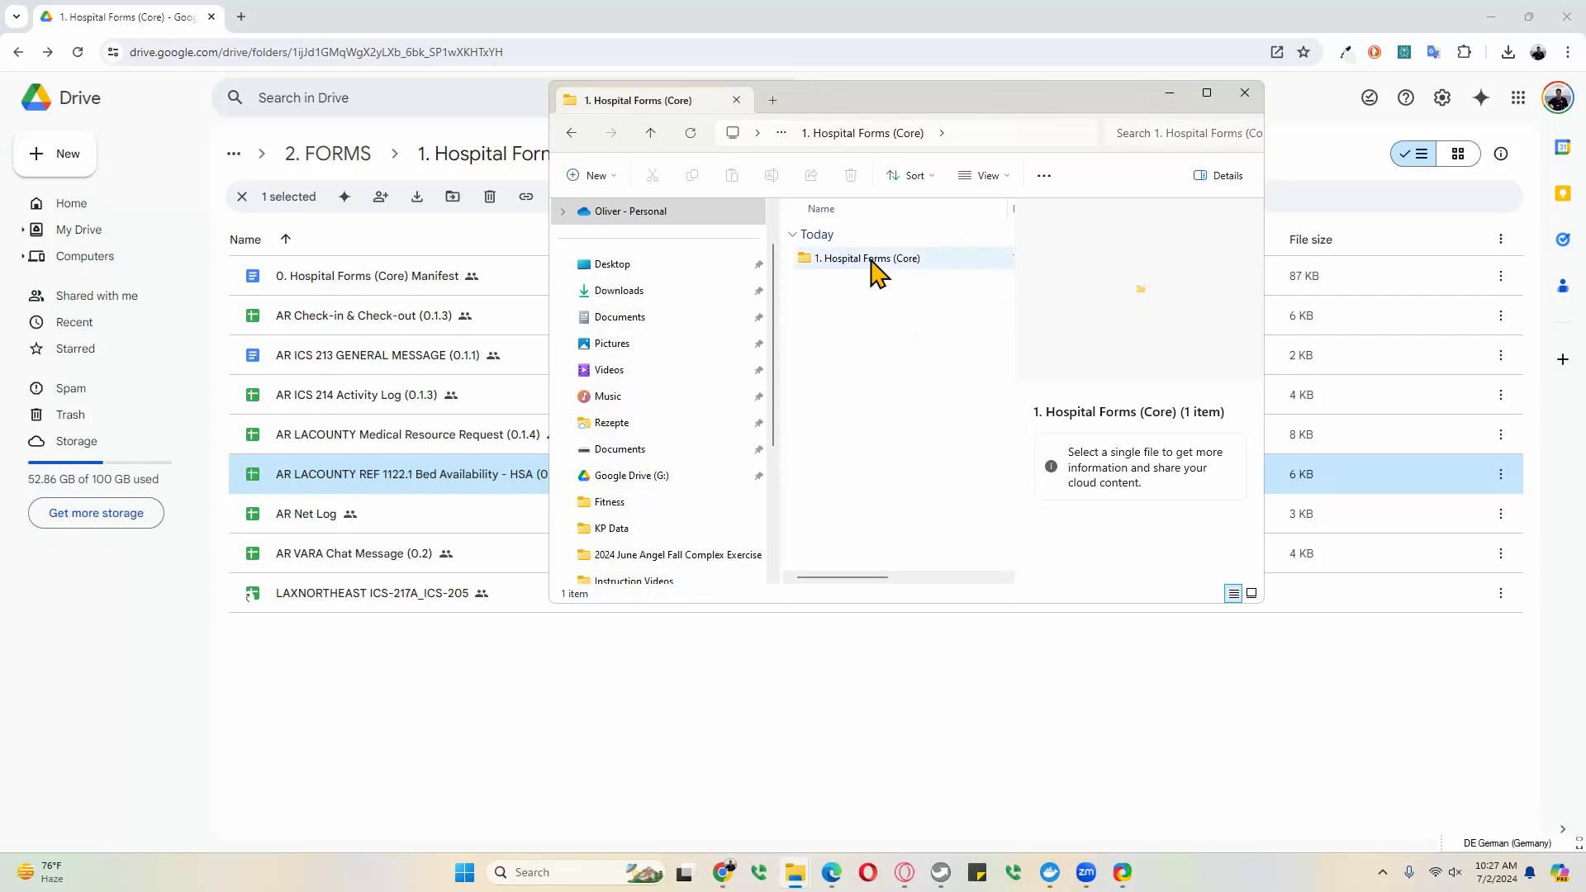
pyautogui.doubleClick(872, 261)
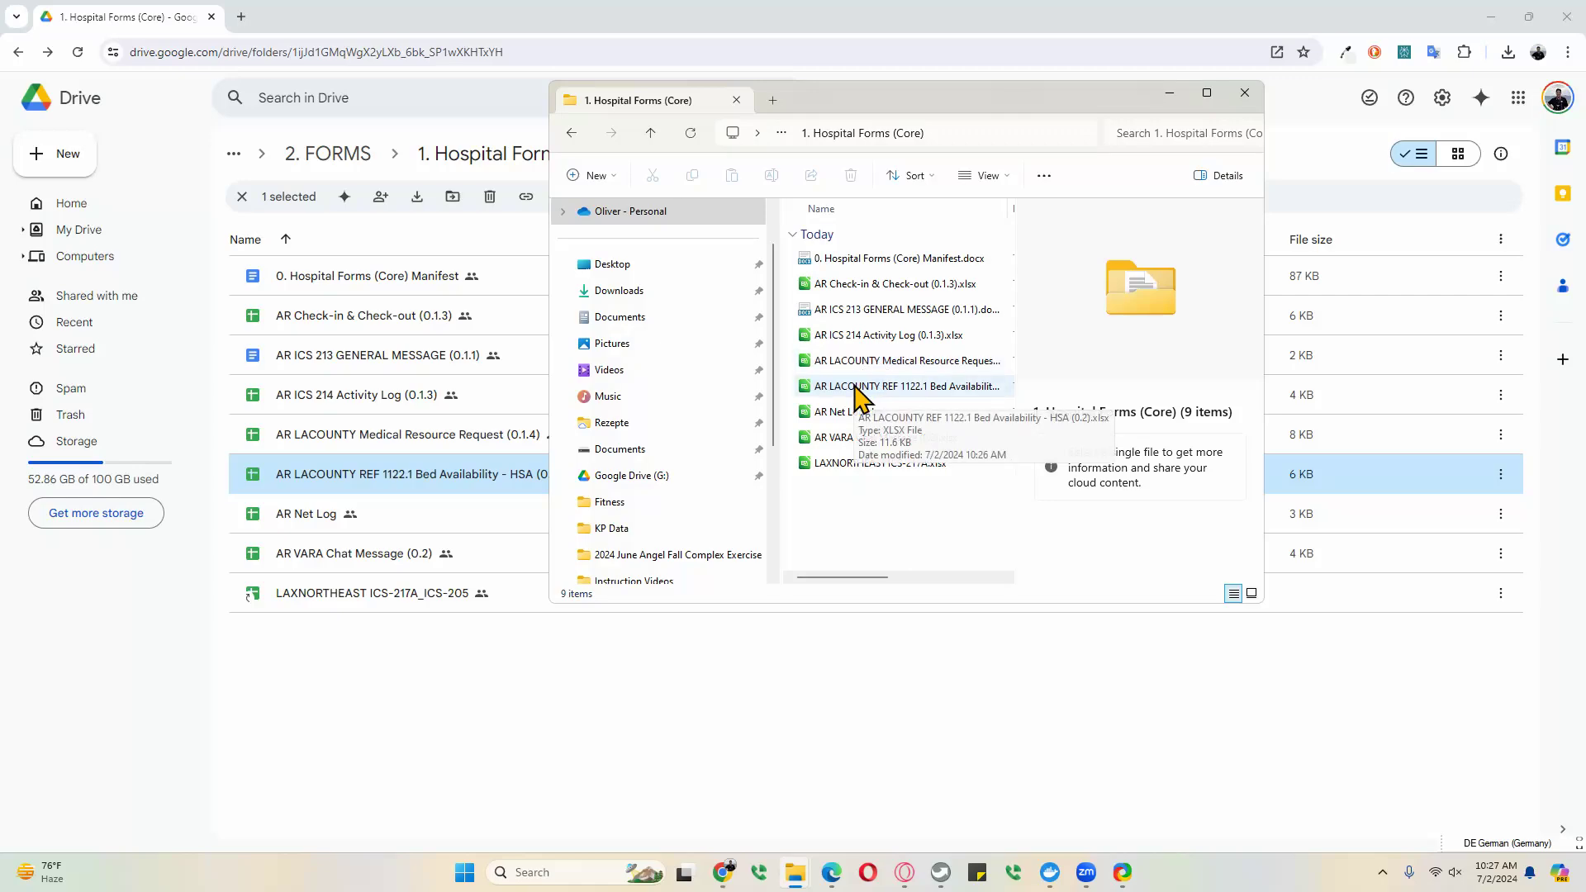
pyautogui.doubleClick(856, 385)
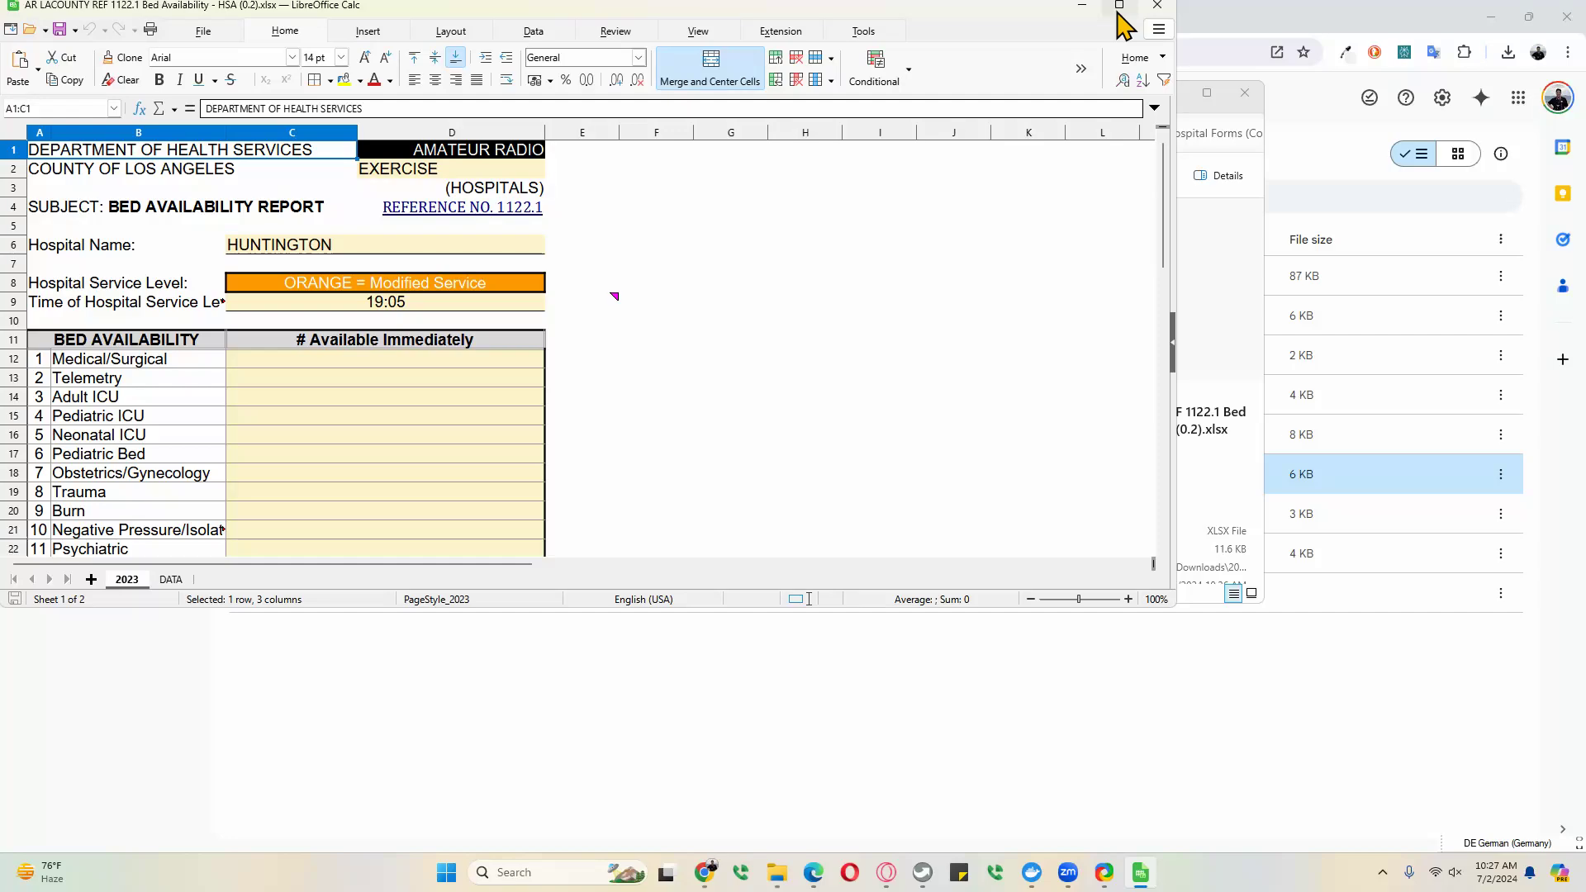
# - Maximize the Calc window and zoom in on the Bed Availability form
pyautogui.click(1120, 6)
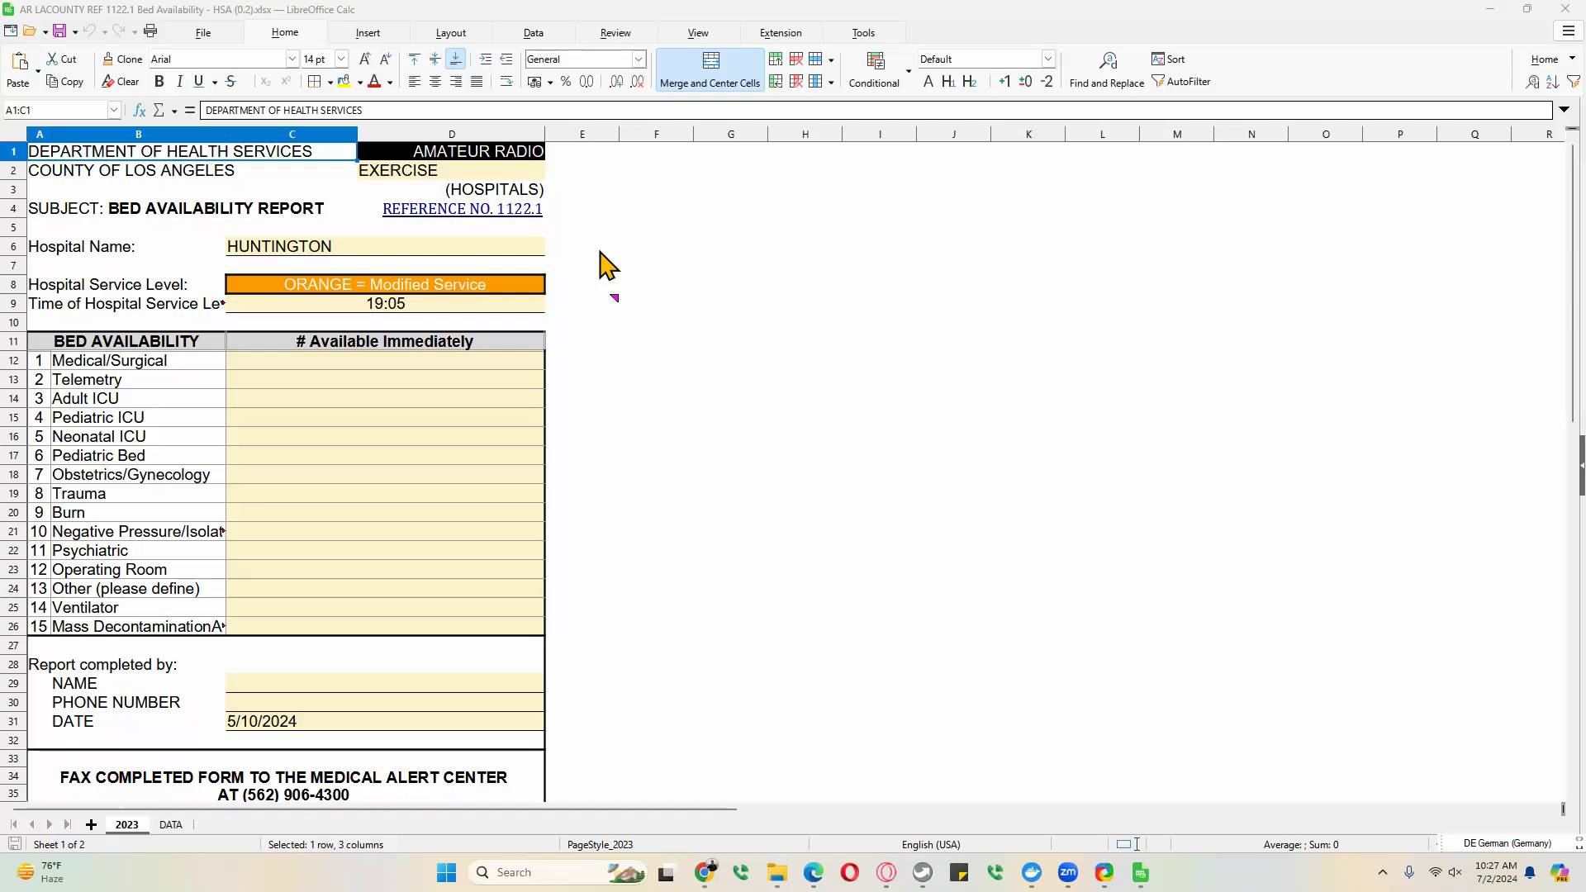
pyautogui.scroll(5, 609, 265)
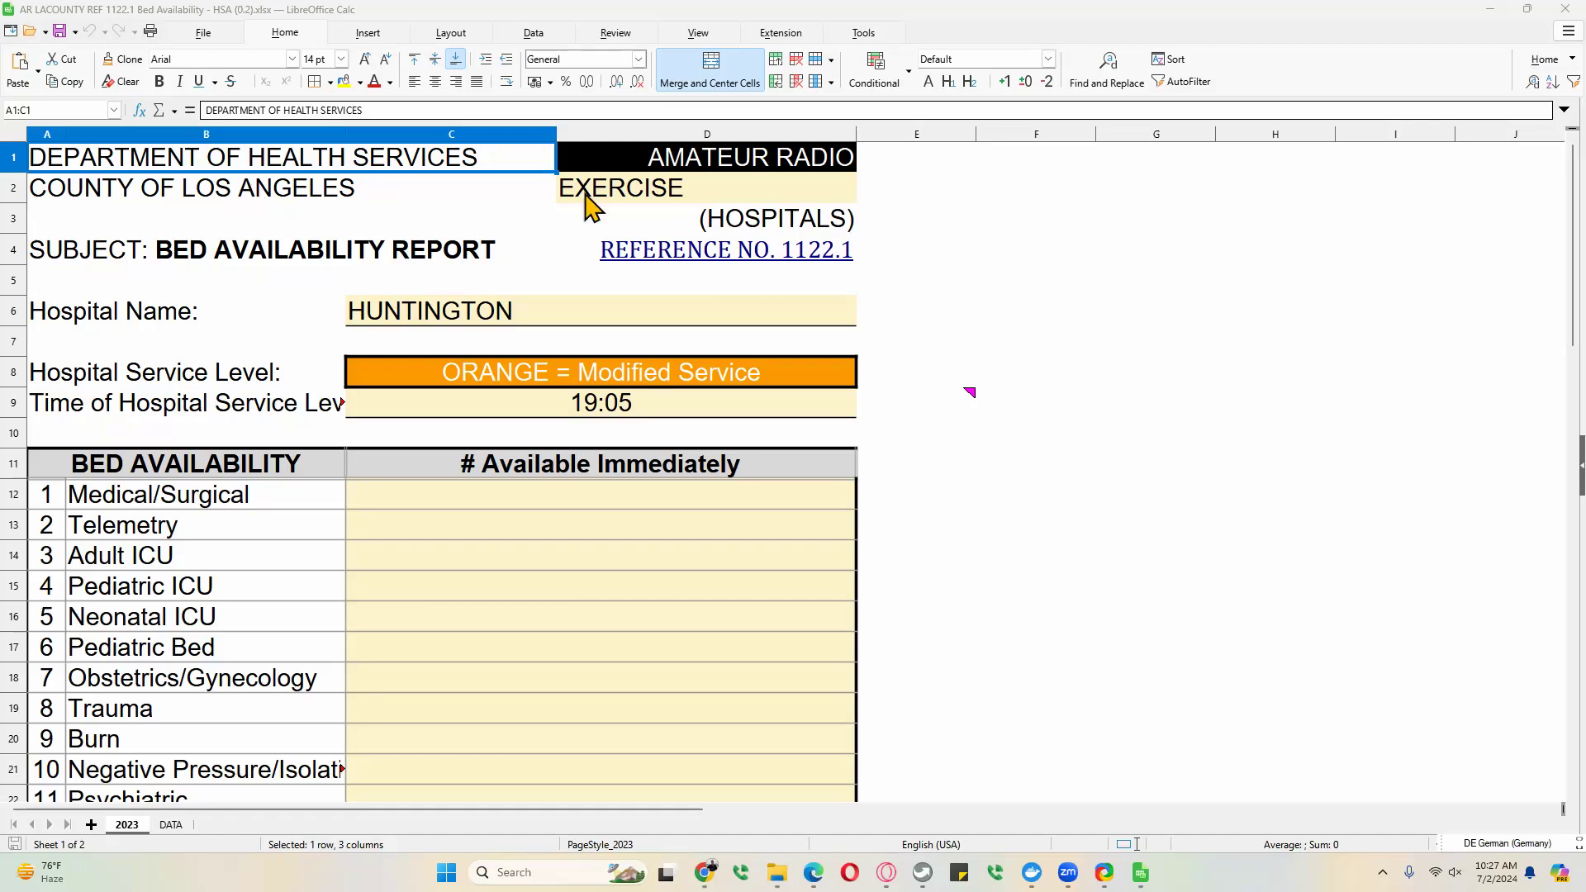
pyautogui.click(795, 195)
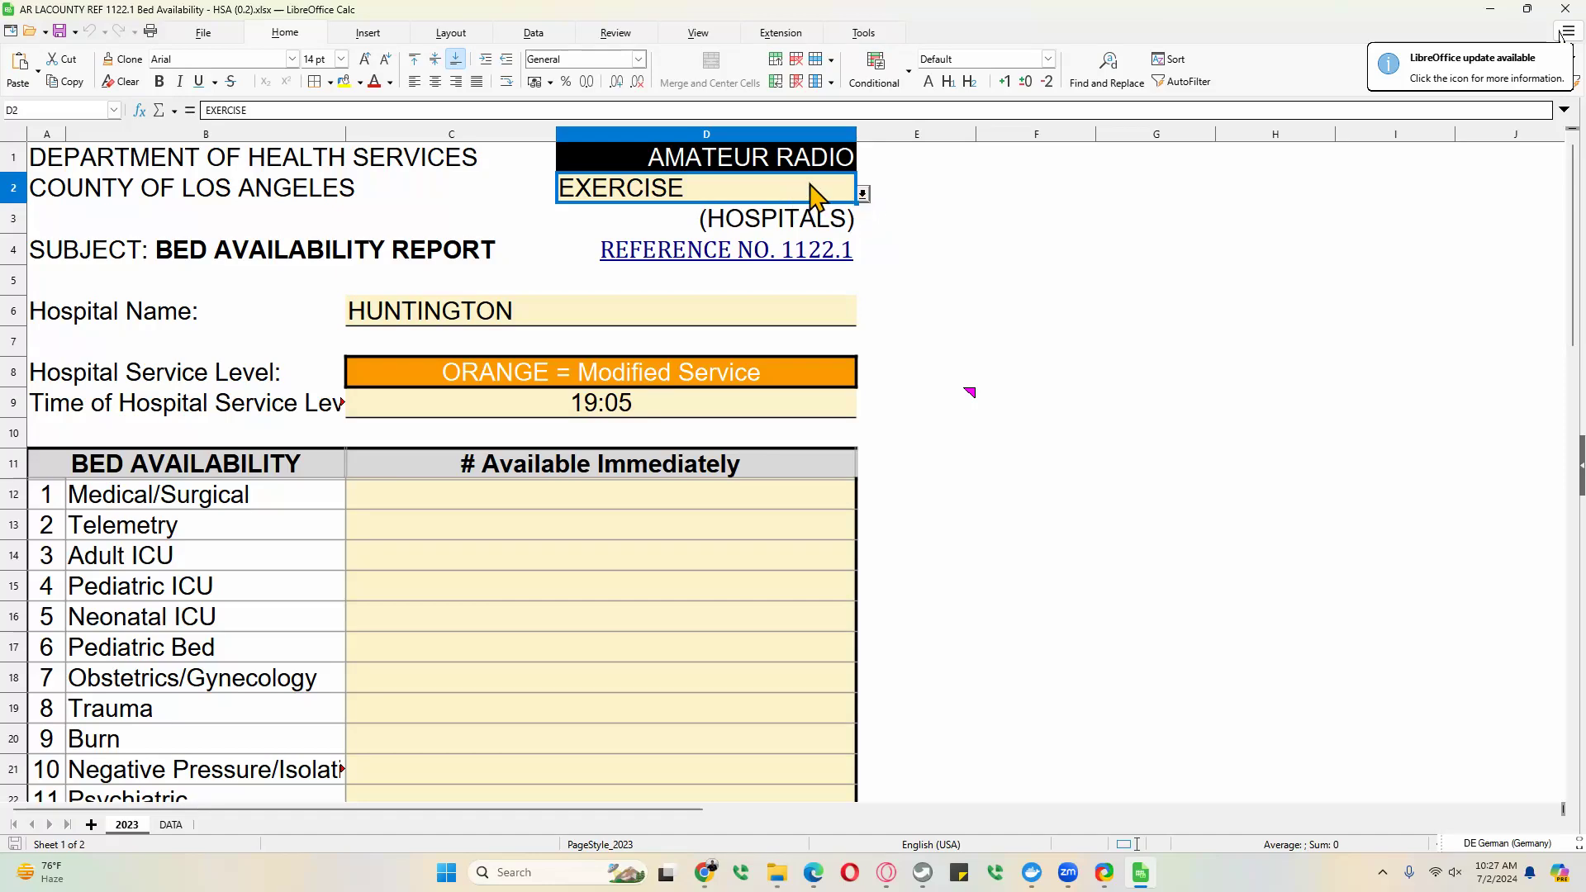
pyautogui.click(863, 194)
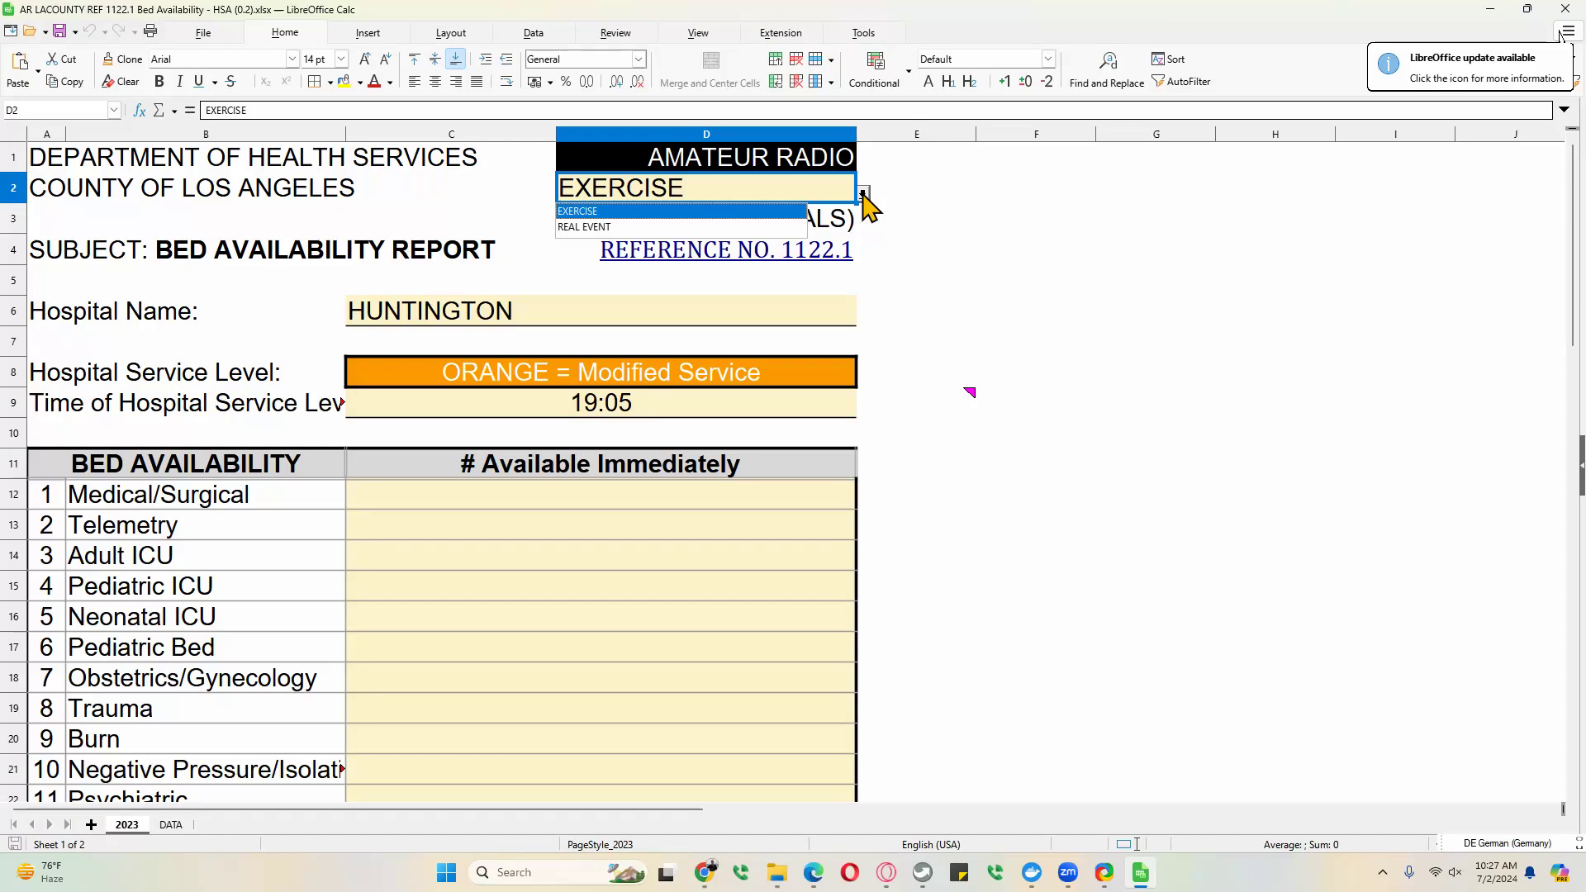
pyautogui.click(730, 226)
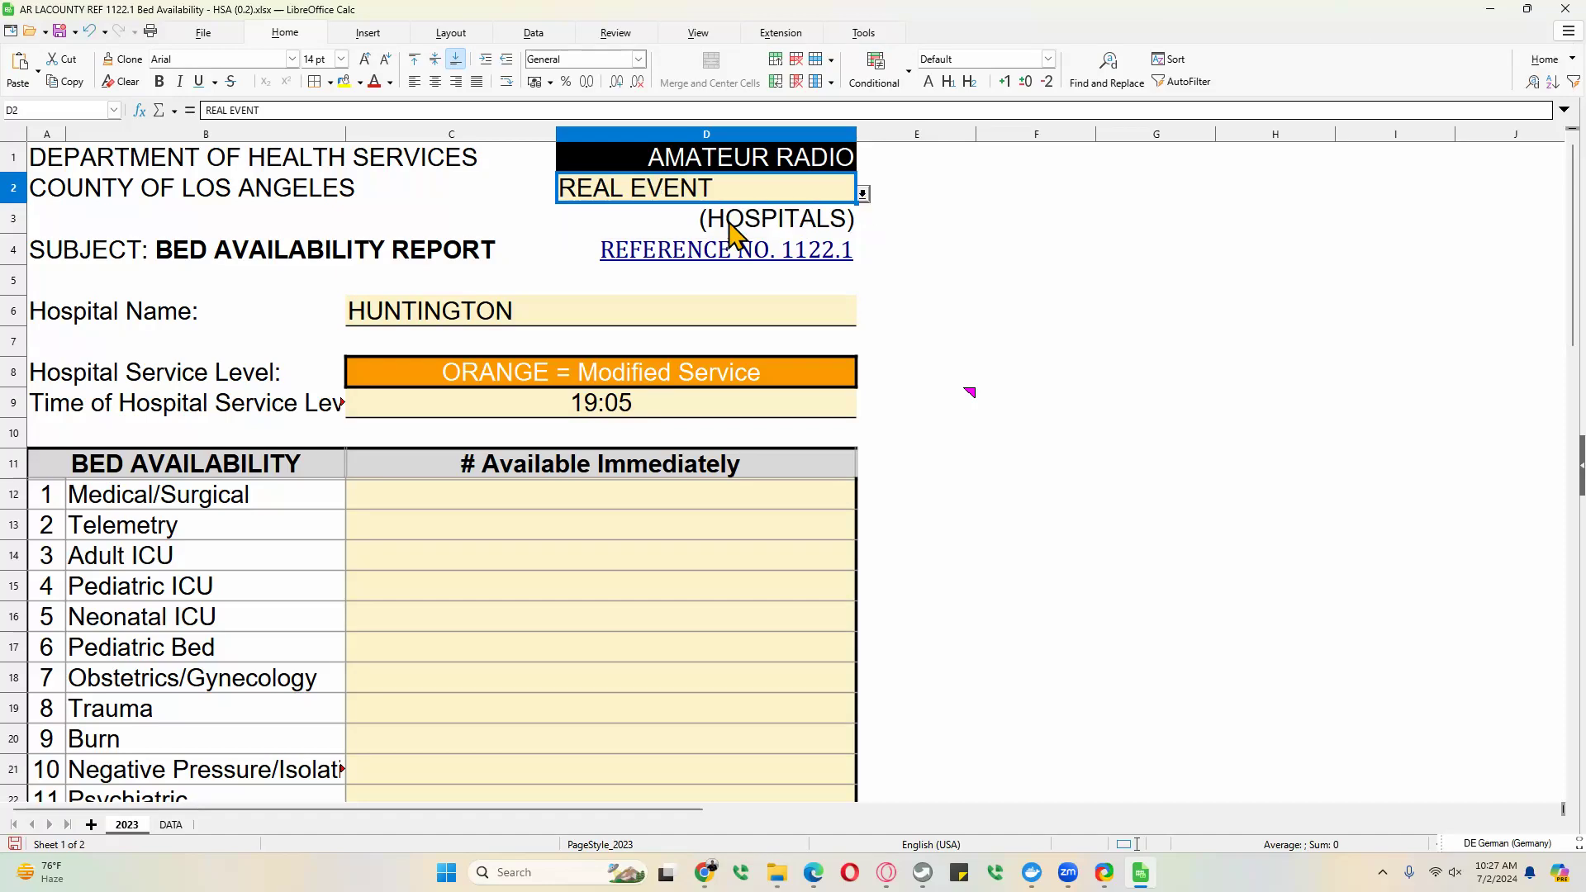
pyautogui.click(862, 193)
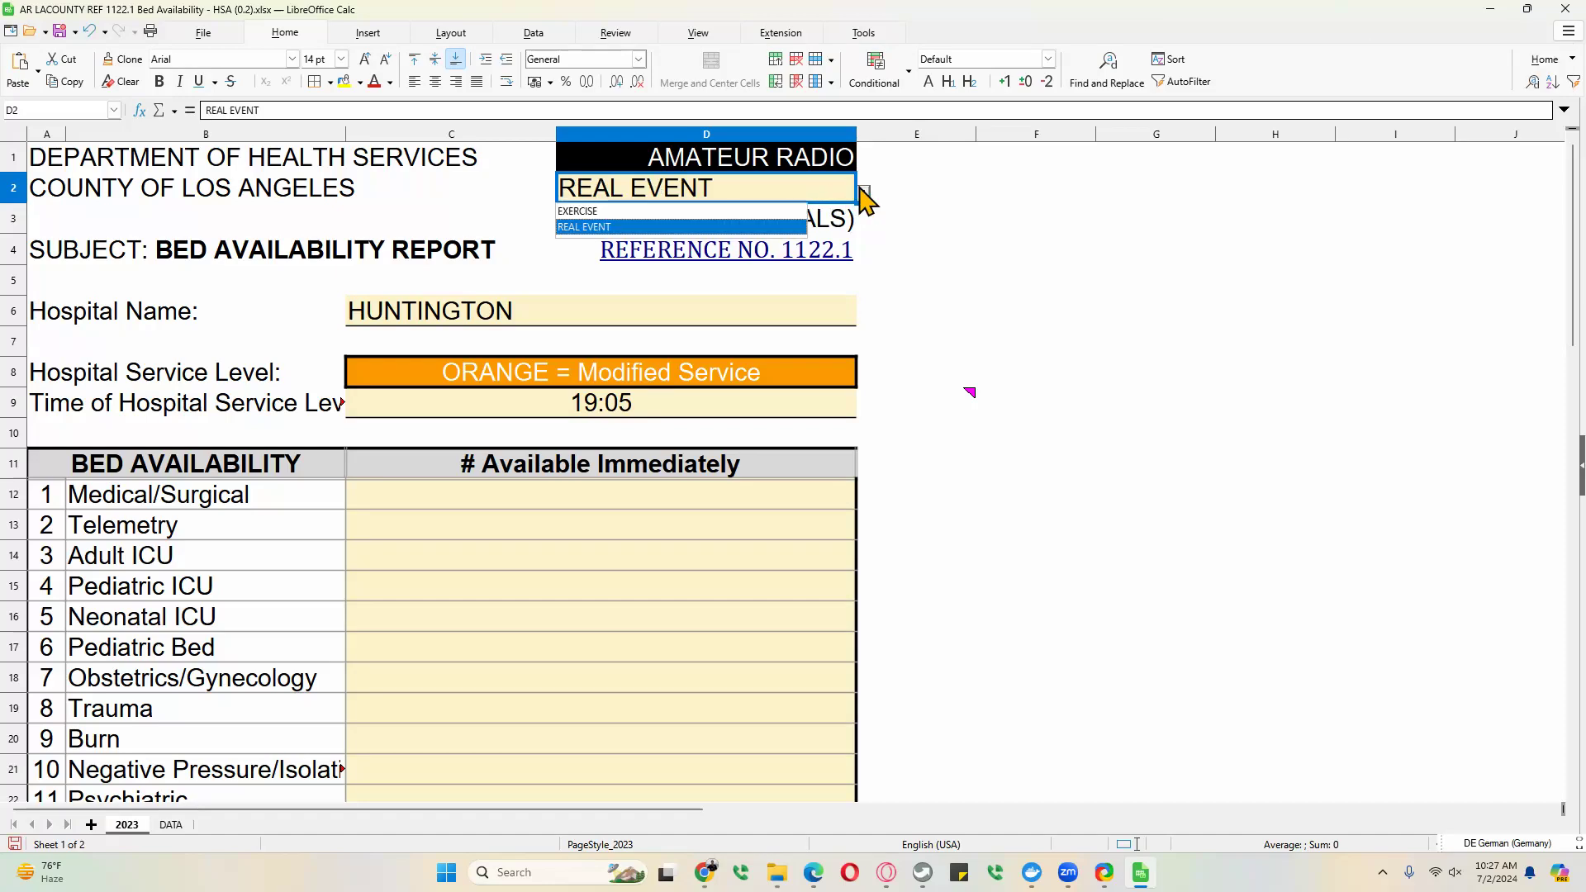
pyautogui.click(759, 213)
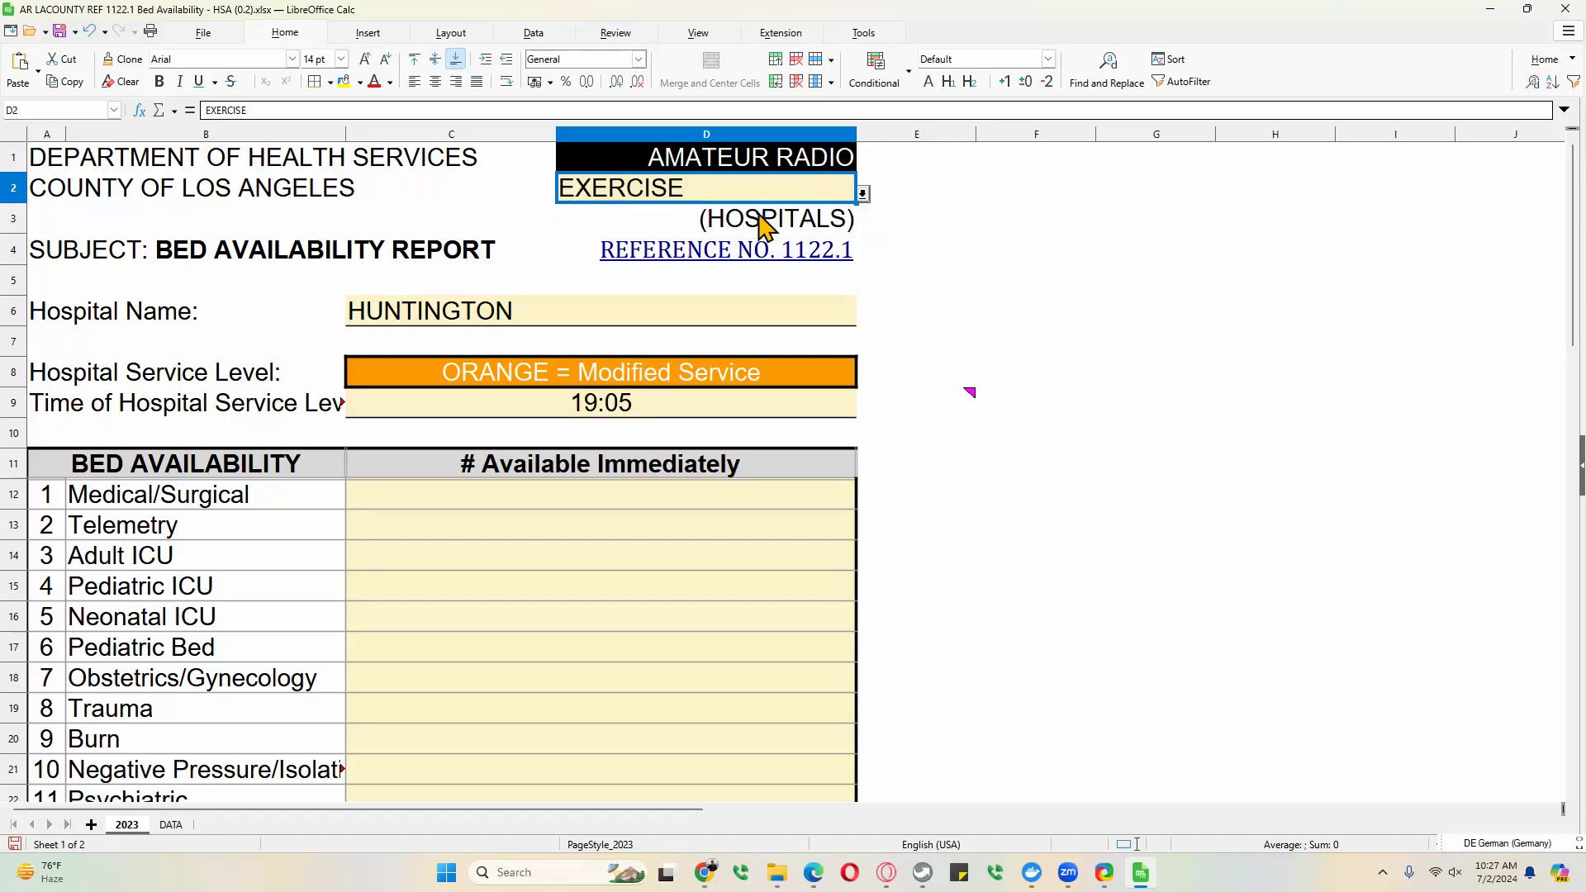
# - Replace HUNTINGTON with ARLINGTON in the hospital name cell C6
pyautogui.click(597, 320)
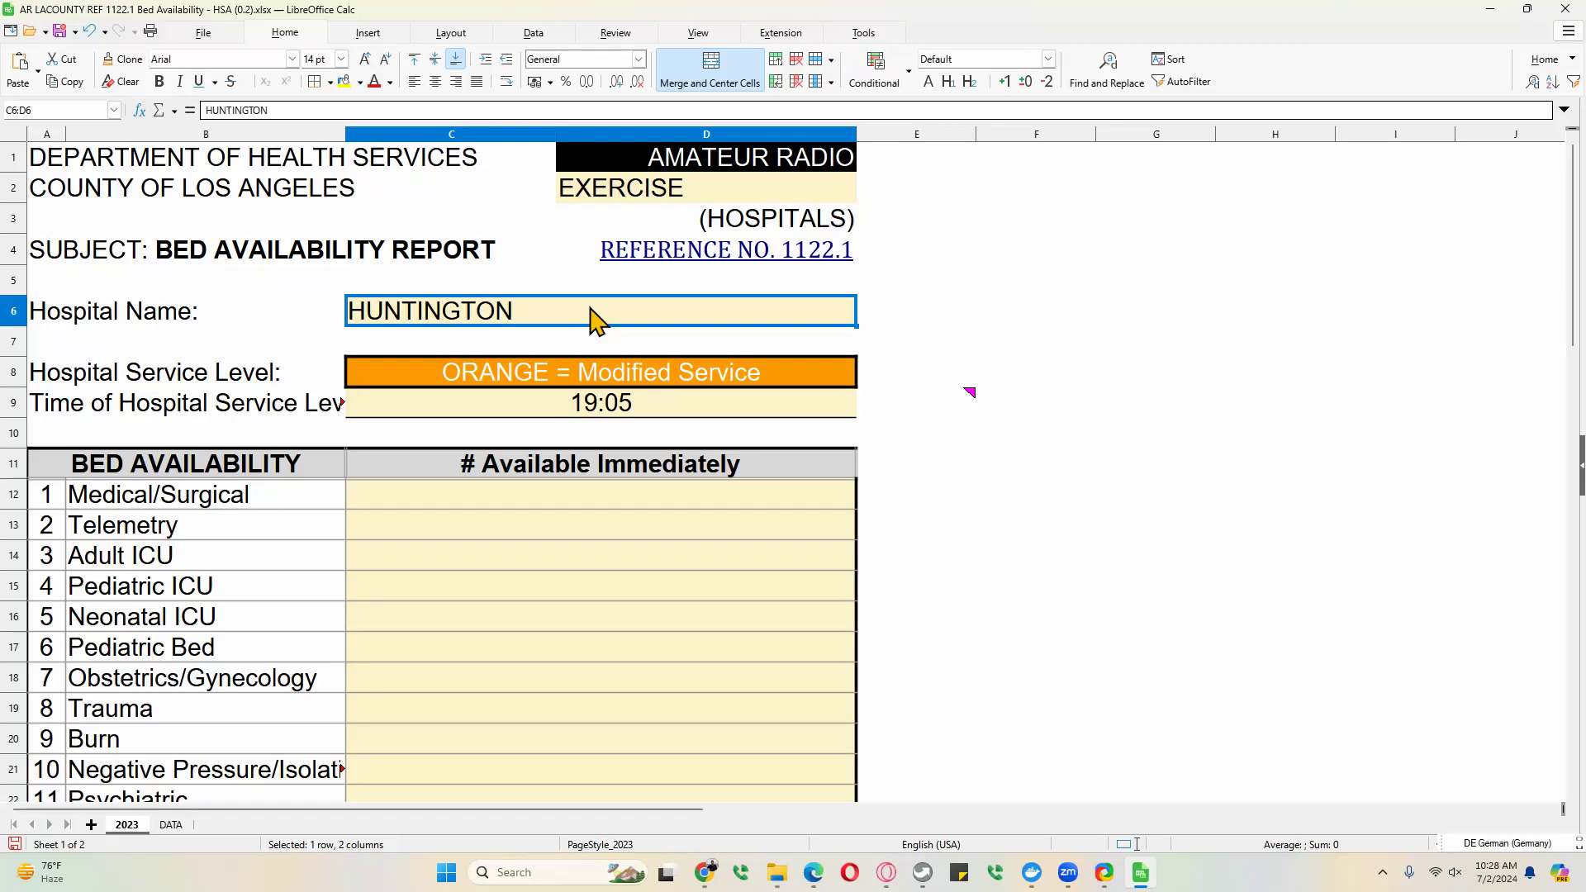
pyautogui.write('ARLING')
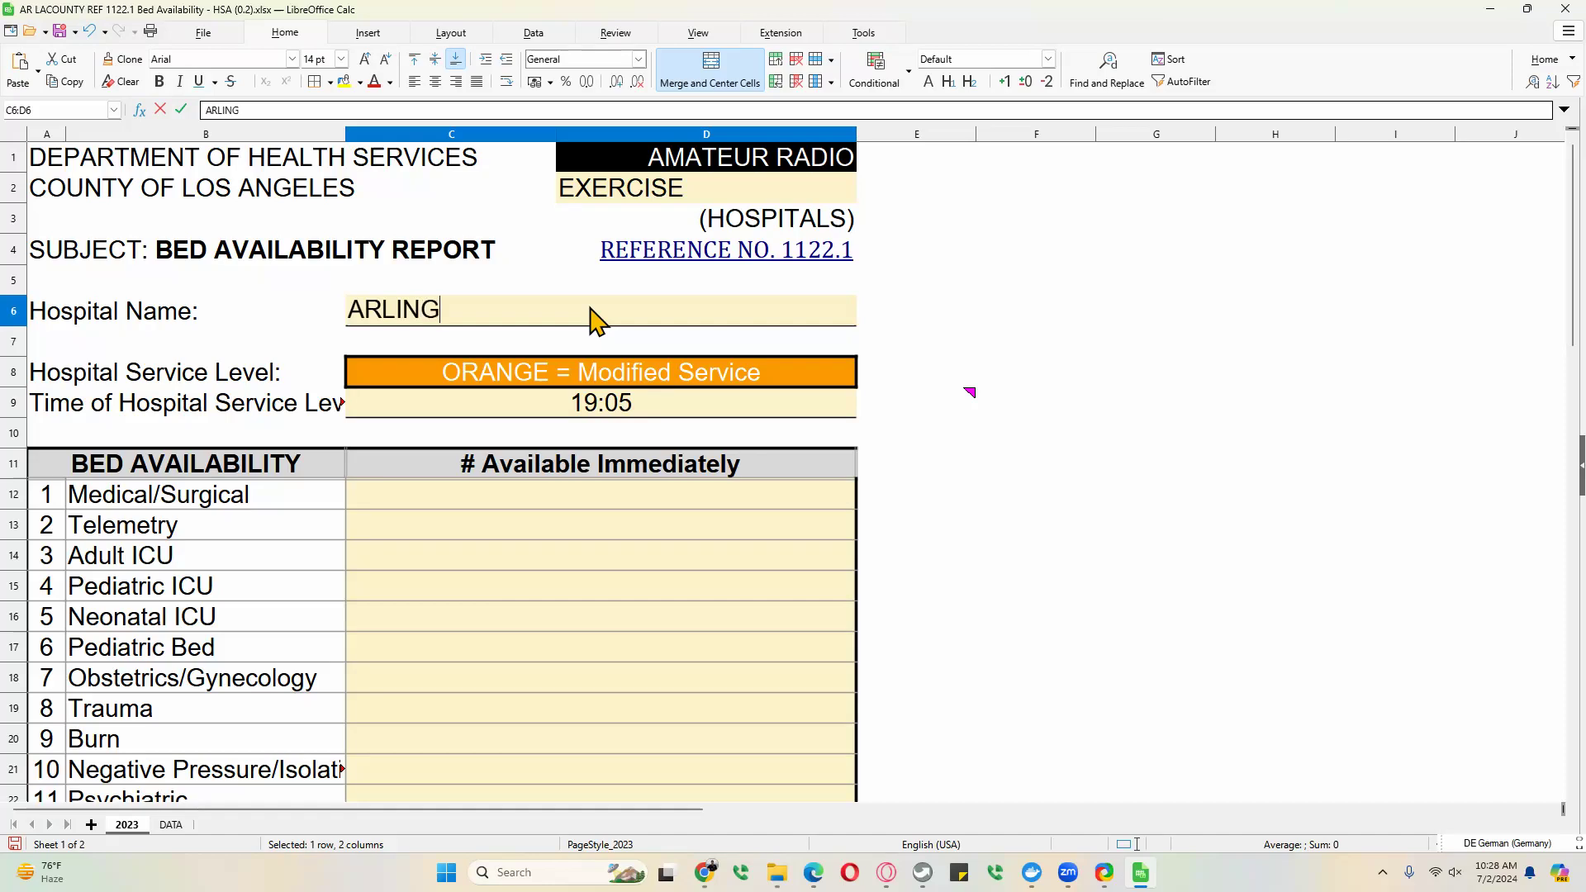
pyautogui.write('TON')
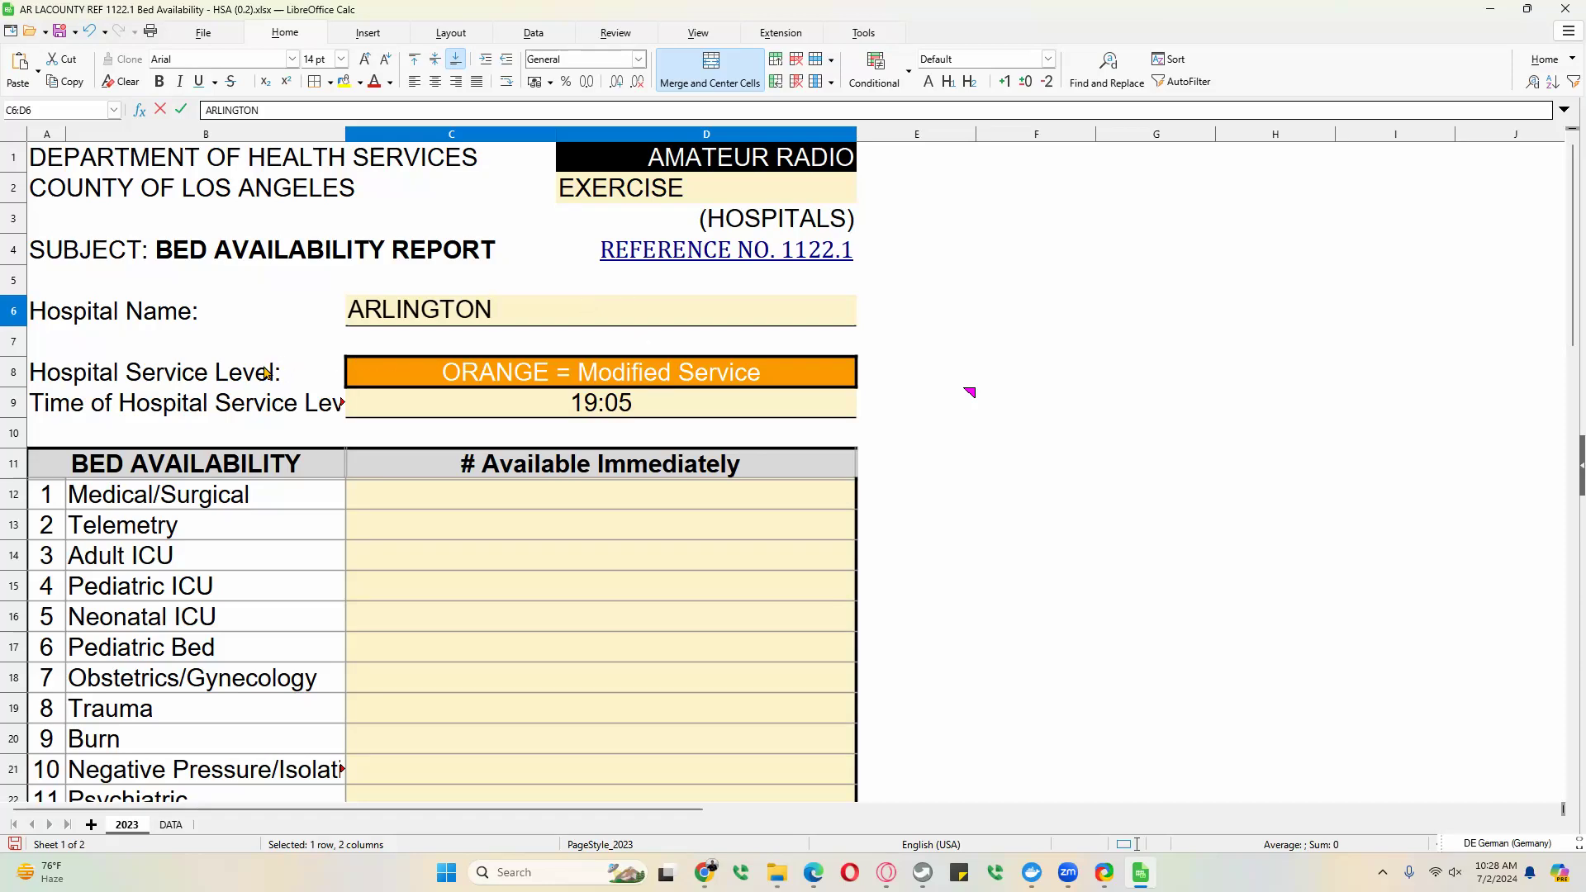
pyautogui.click(843, 371)
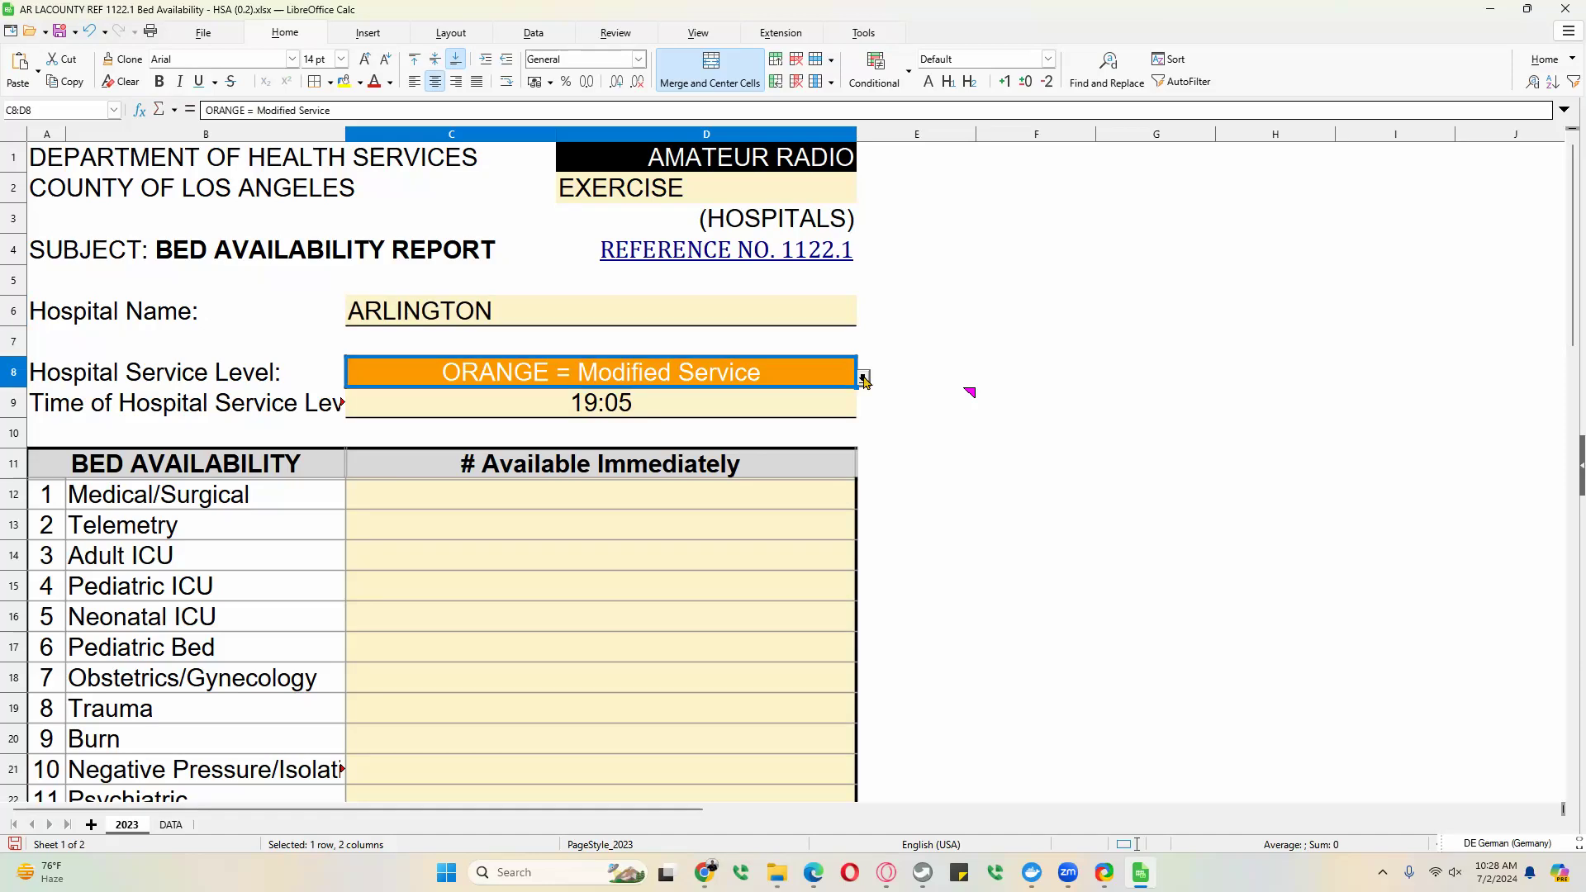
# - Choose GREEN = Normal Operations as service level and change its time from 07:05 PM to 08:05 AM
pyautogui.click(864, 378)
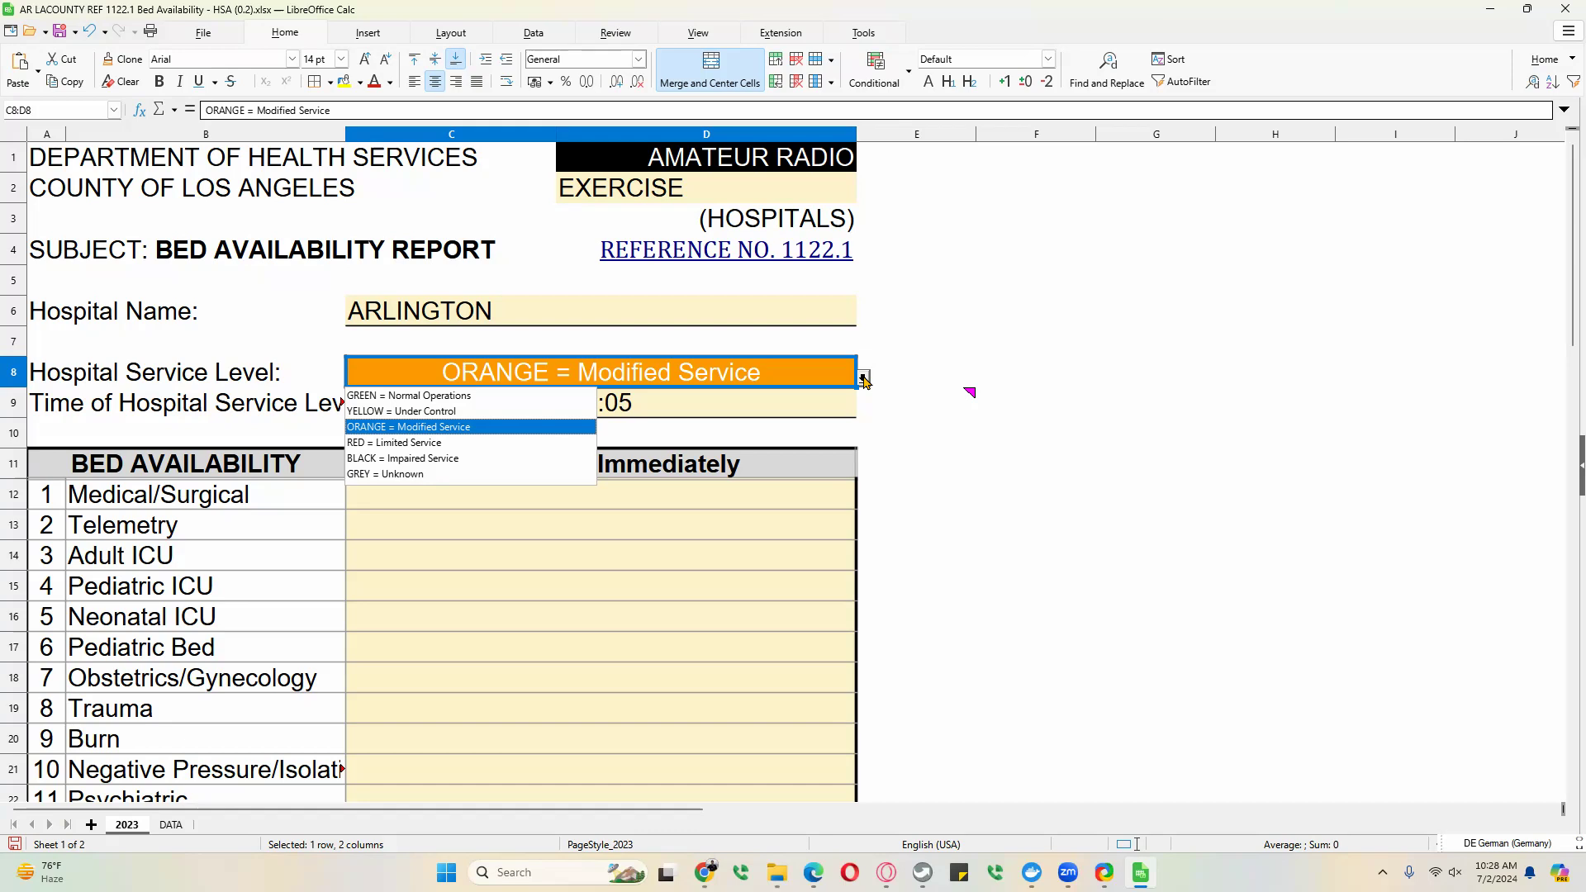
pyautogui.click(468, 396)
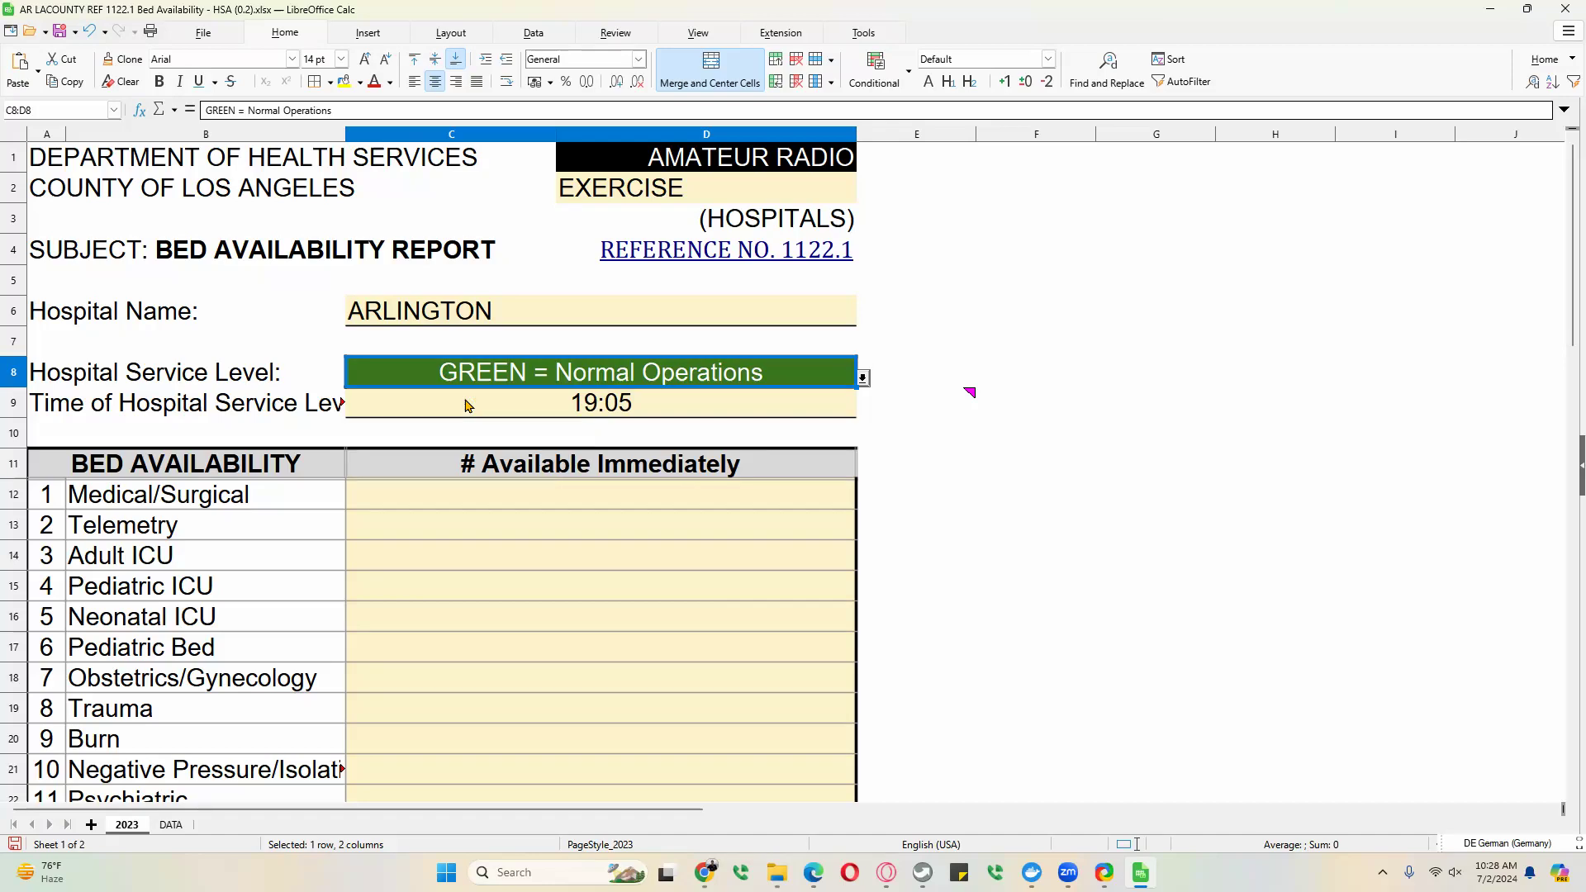
pyautogui.click(597, 413)
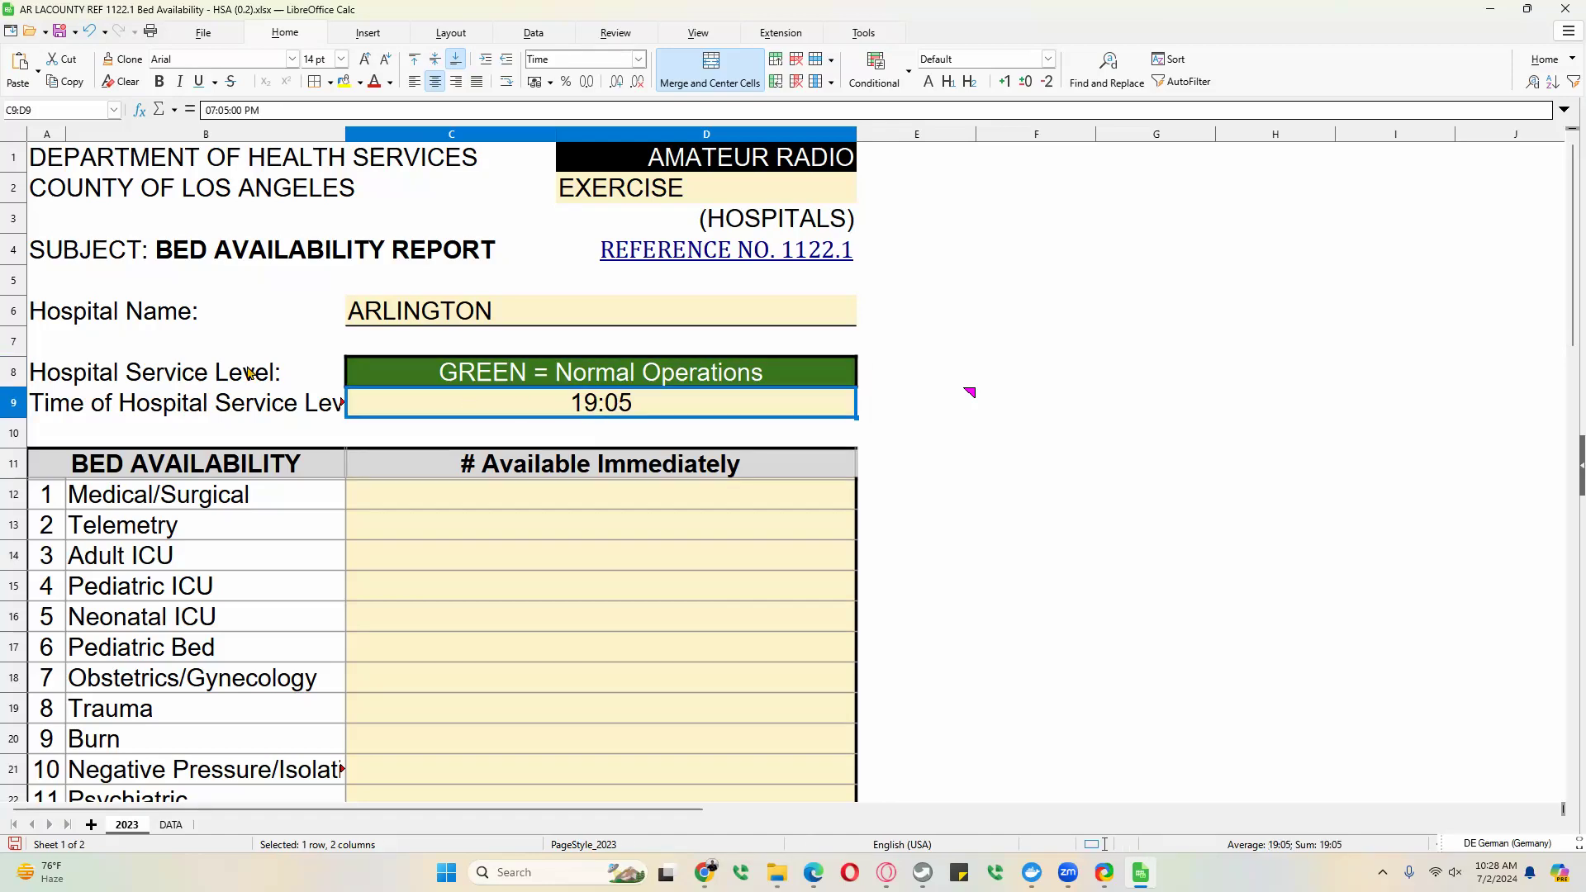
pyautogui.doubleClick(600, 406)
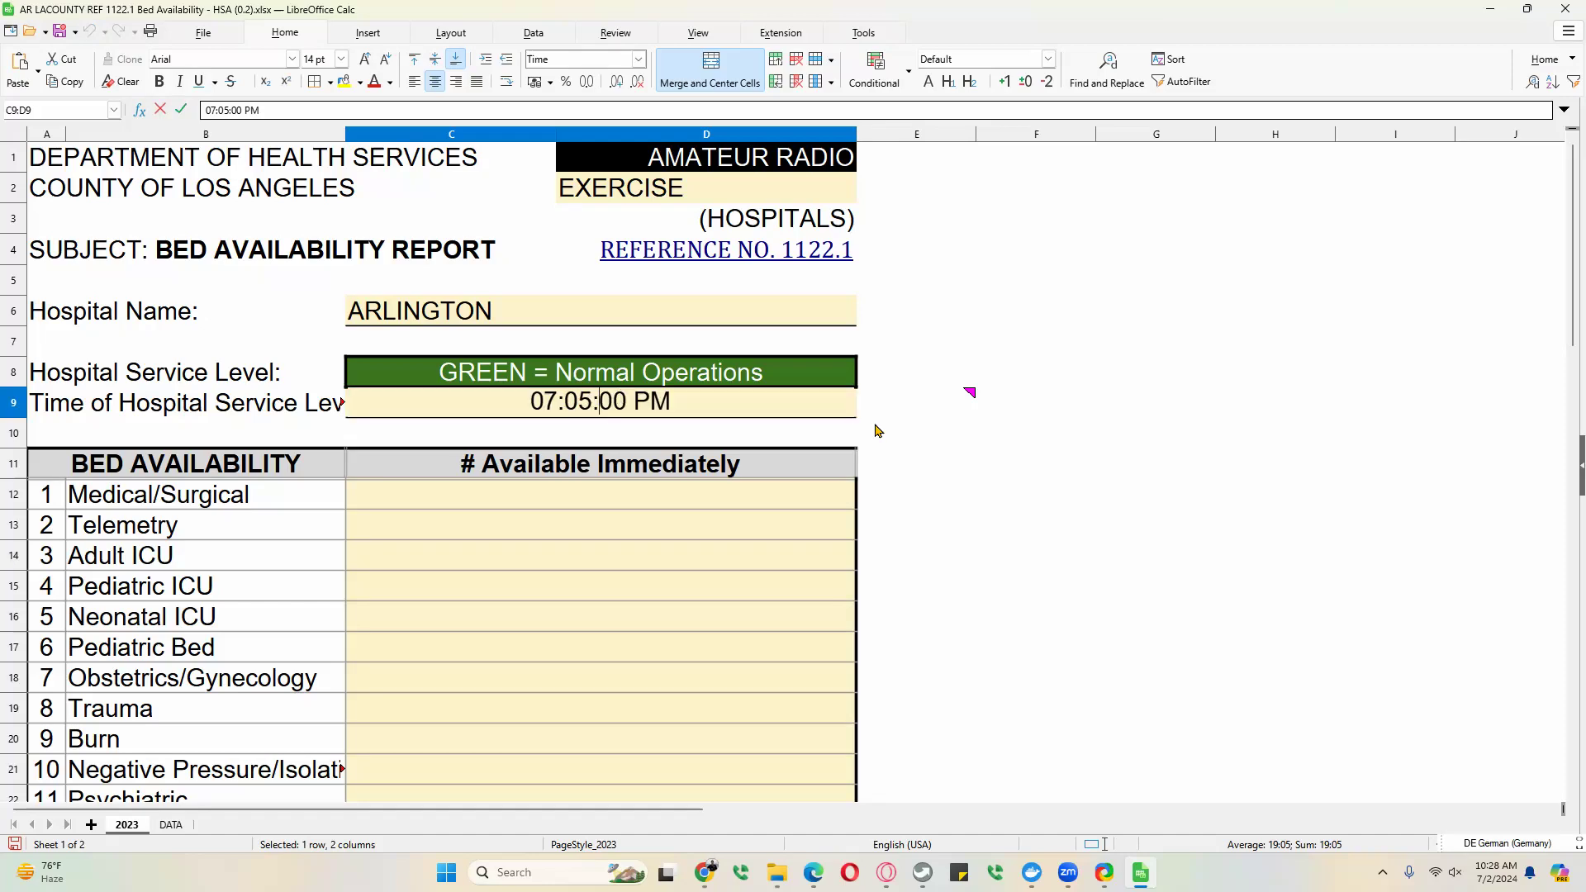
pyautogui.click(705, 407)
pyautogui.press('BackSpace')
pyautogui.write('8')
pyautogui.press('Right')
pyautogui.press('Right')
pyautogui.press('Right')
pyautogui.press('Right')
pyautogui.press('Right')
pyautogui.press('Right')
pyautogui.press('Right')
pyautogui.press('Right')
pyautogui.press('Right')
pyautogui.press('BackSpace')
pyautogui.write('A')
pyautogui.press('Return')
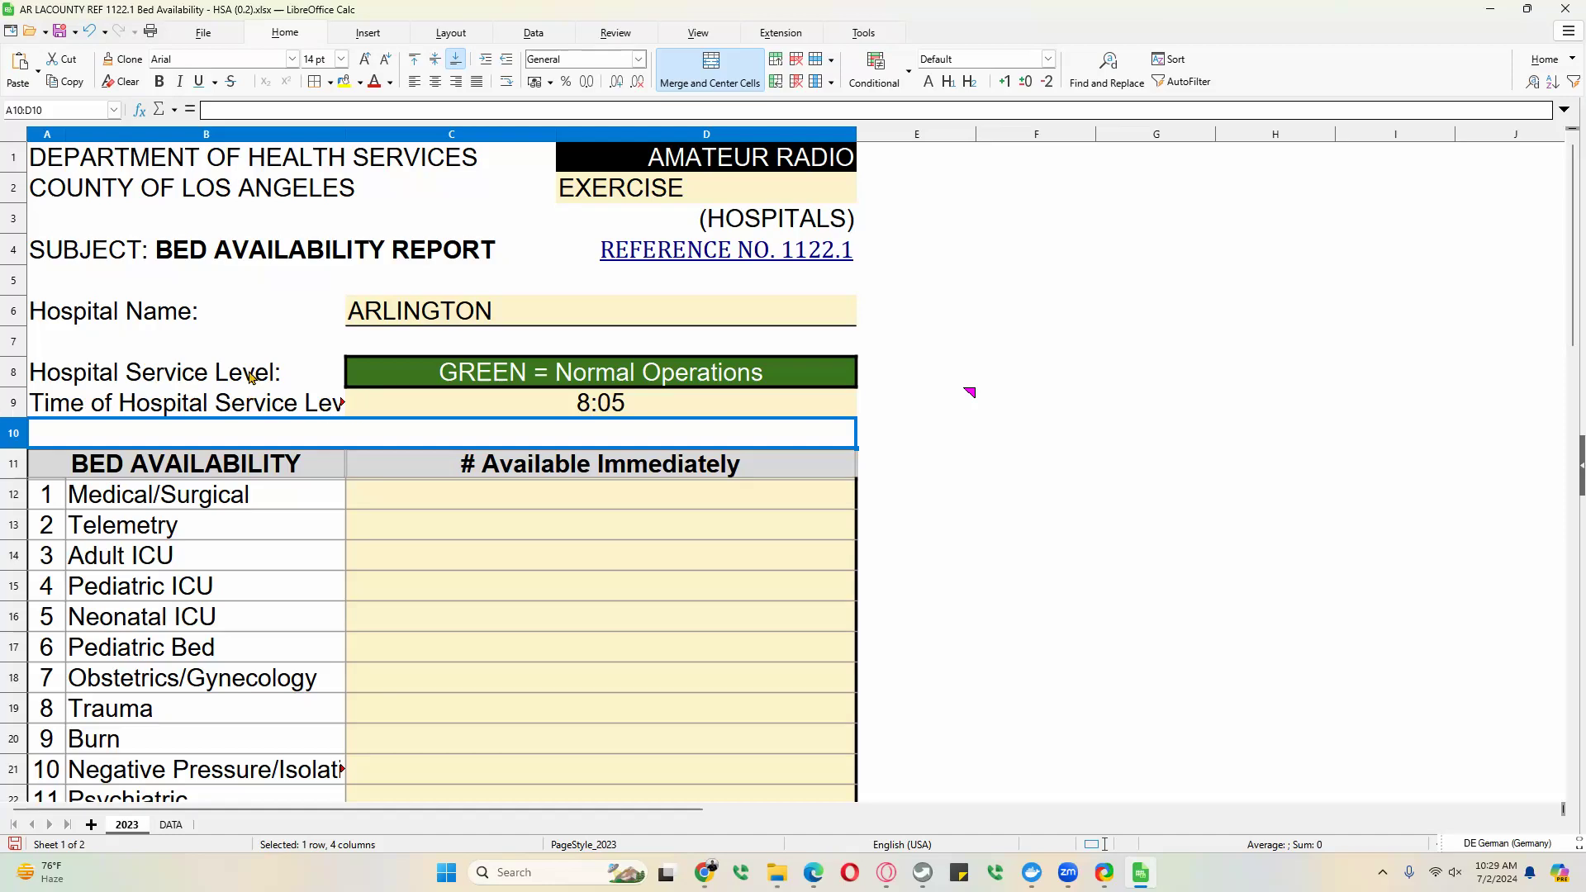
# - Widen column B to 2.79" so labels like Time of Hospital Service Level fit, then scroll down
pyautogui.moveTo(345, 129); pyautogui.dragTo(408, 134)
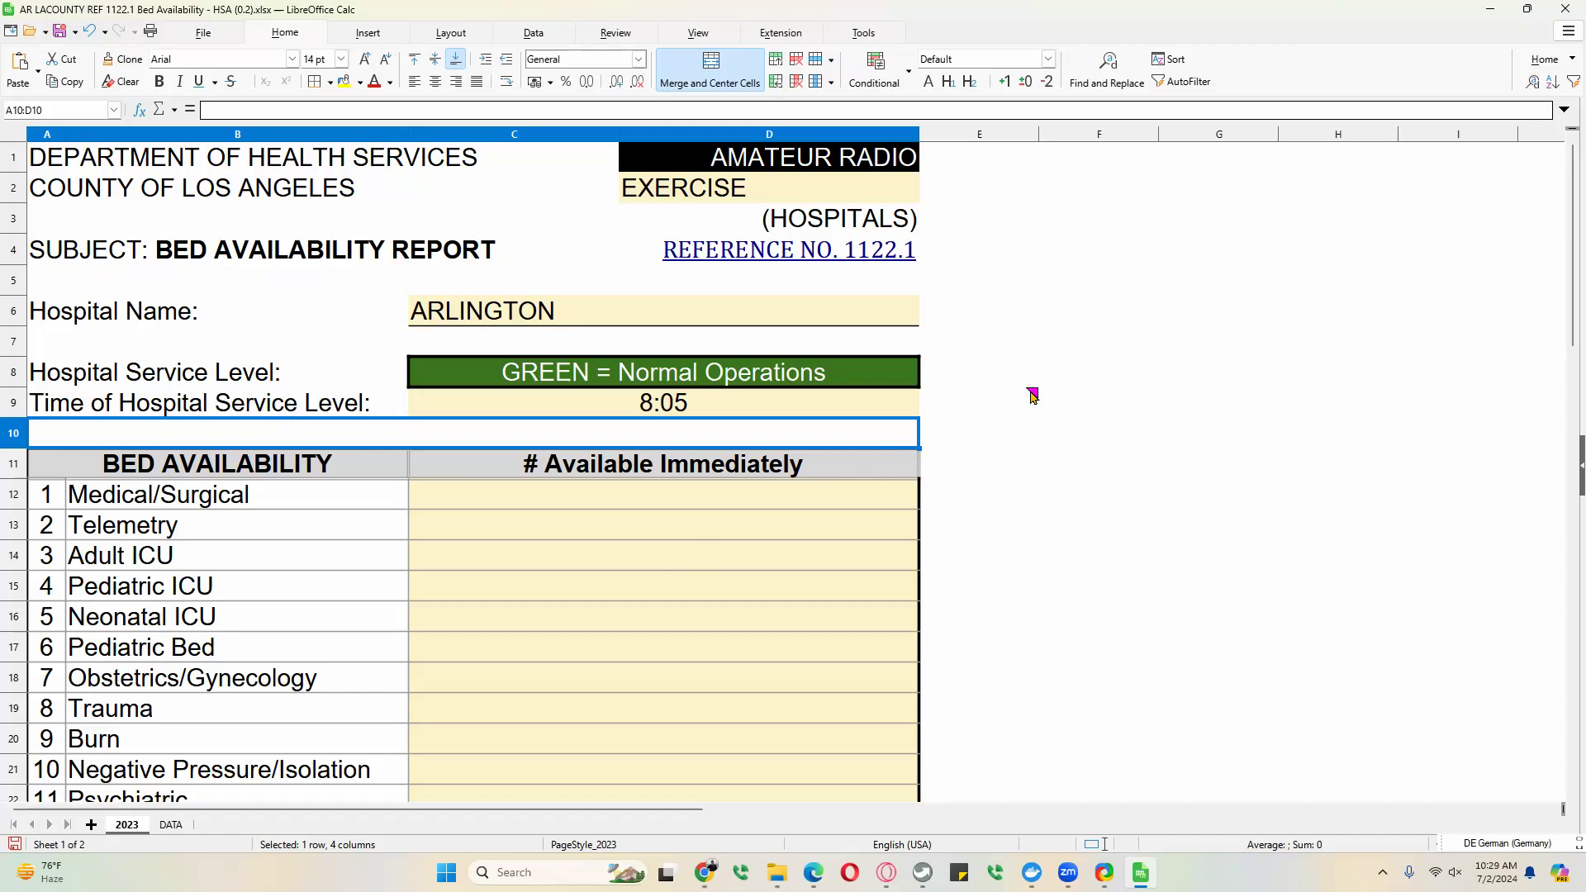
pyautogui.moveTo(1033, 396)
pyautogui.scroll(-1, 675, 405)
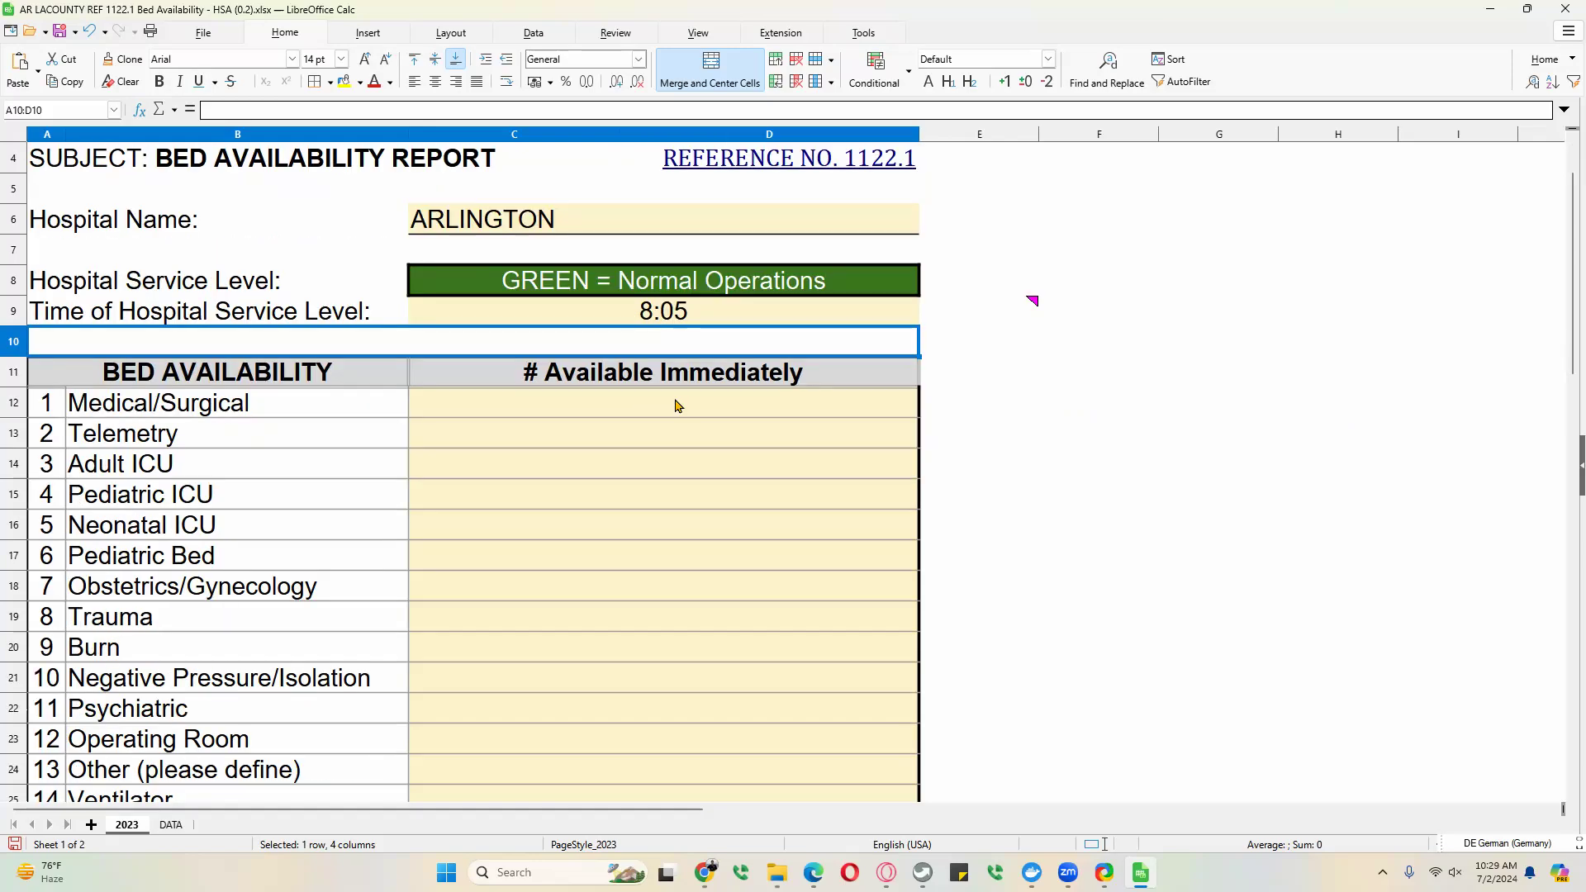
pyautogui.scroll(-1, 676, 405)
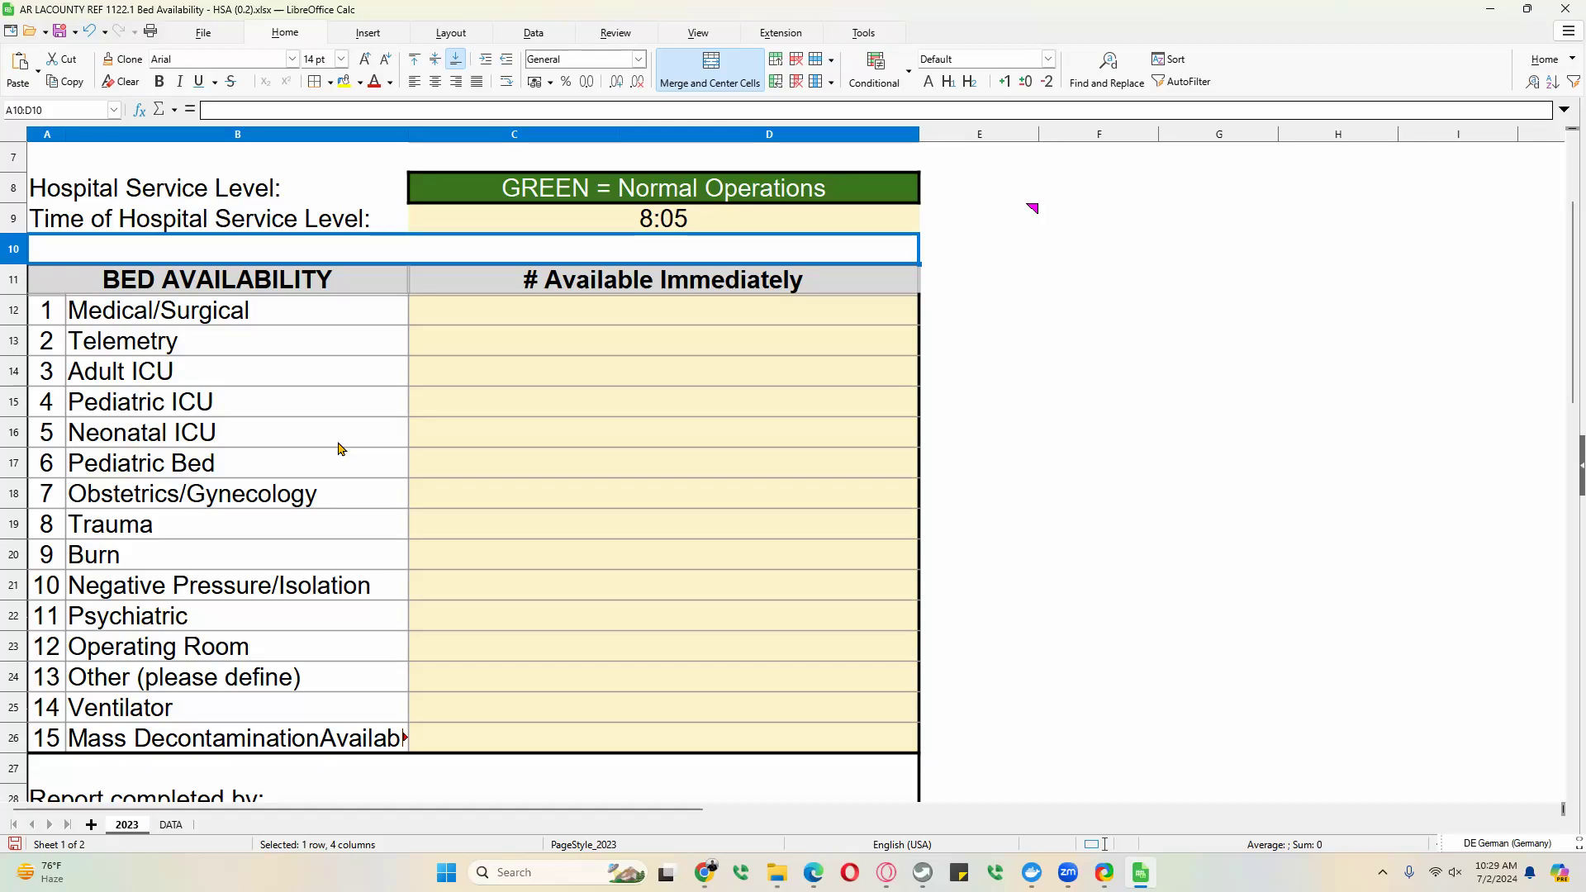
# - Enter bed counts Medical/Surgical 5, Telemetry 4, Adult ICU 6 and Pediatric ICU 2
pyautogui.click(743, 312)
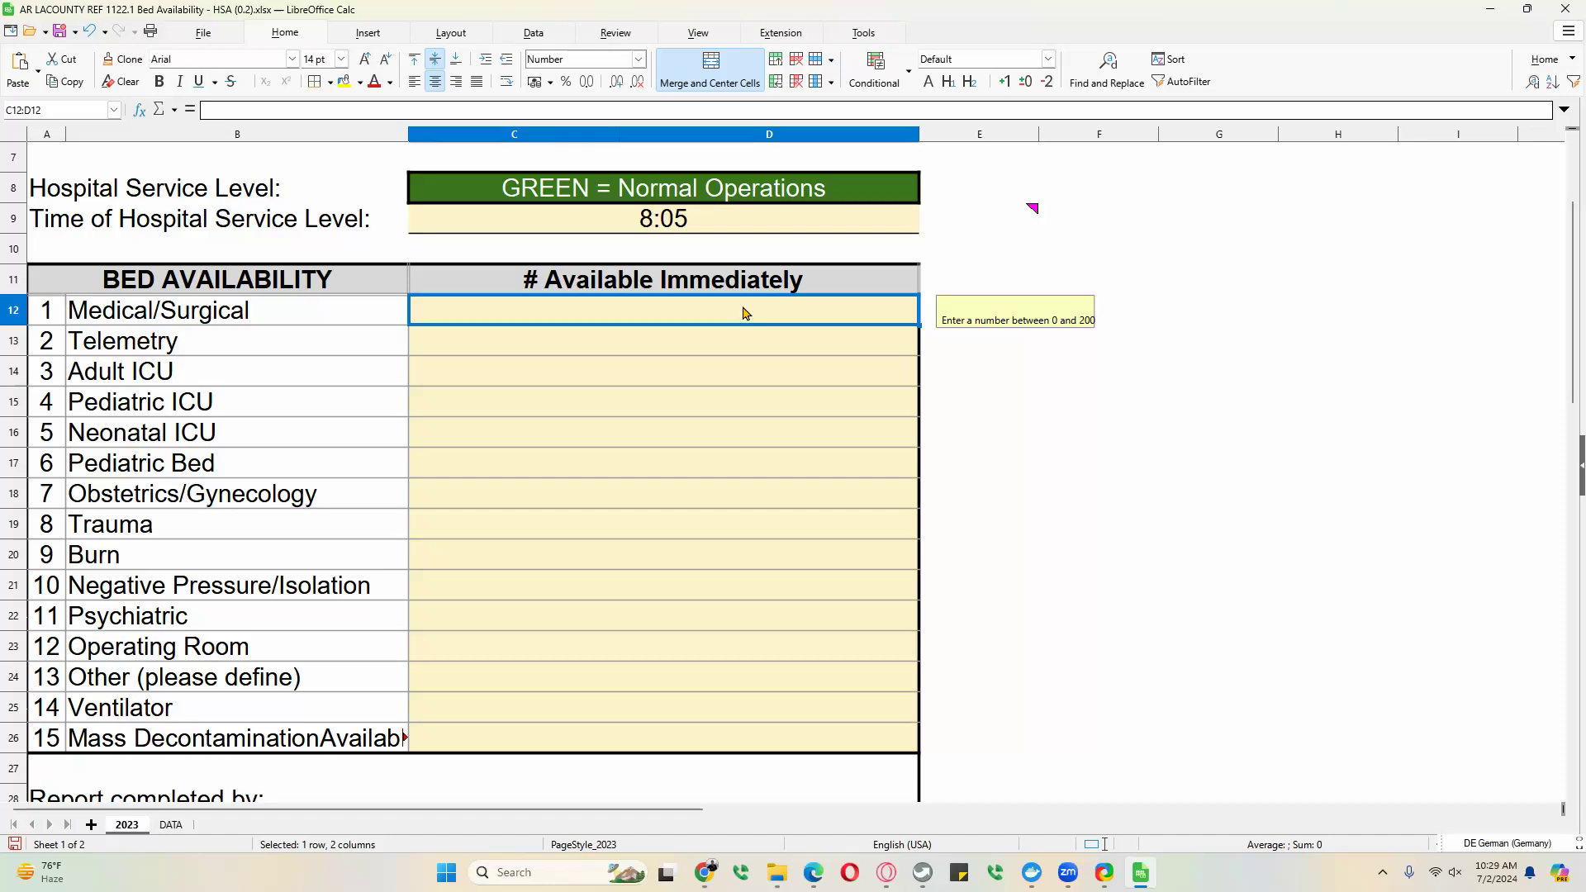
pyautogui.write('5')
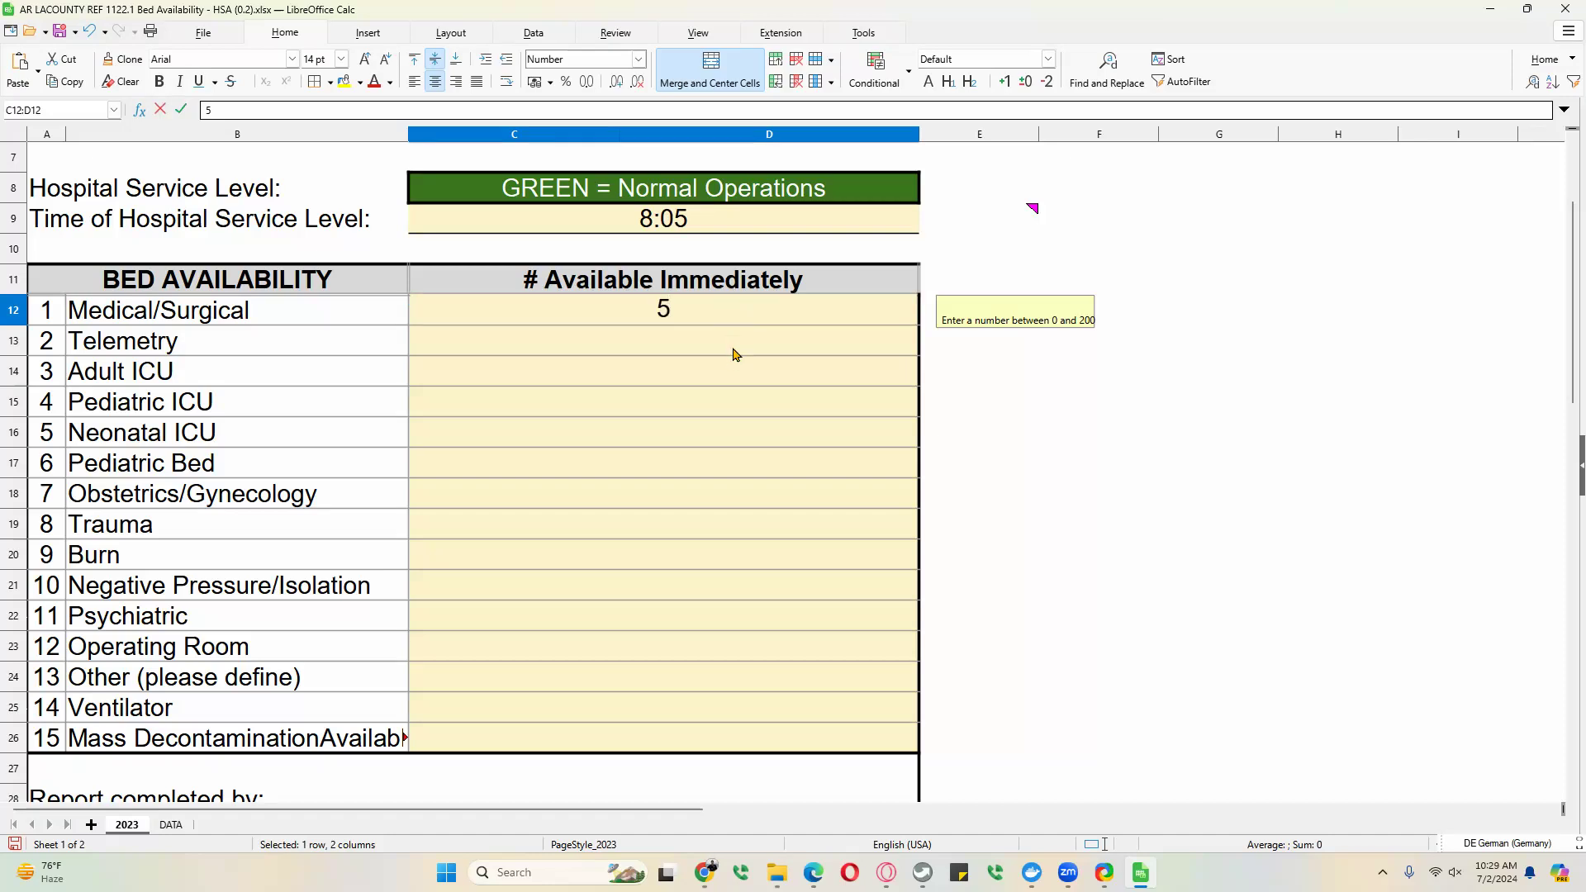
pyautogui.press('Return')
pyautogui.write('4')
pyautogui.press('Return')
pyautogui.write('6')
pyautogui.press('Return')
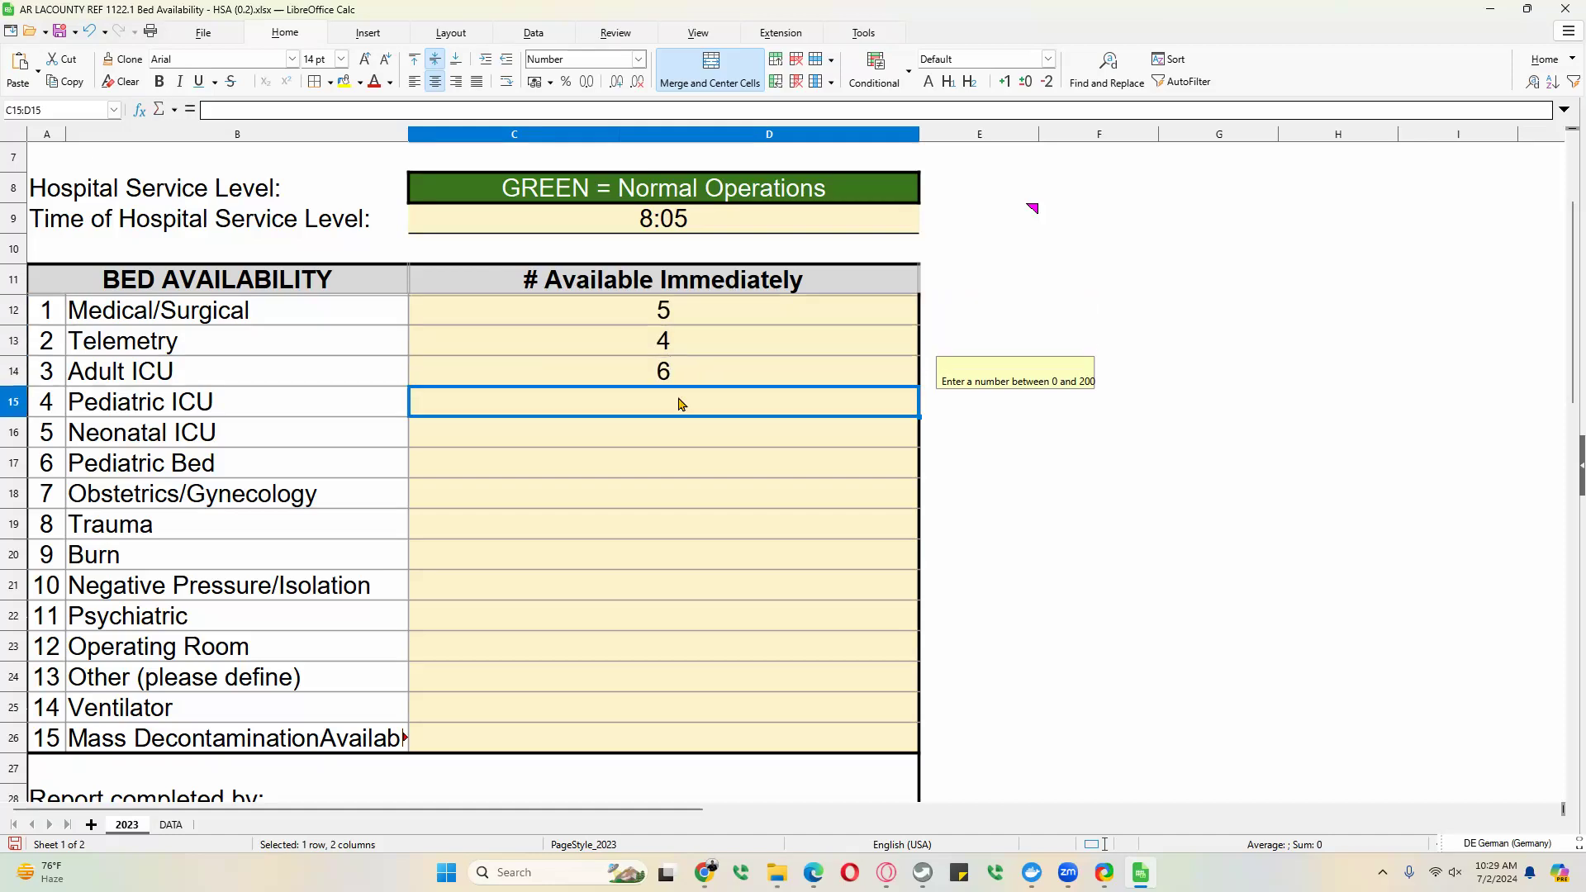
pyautogui.write('2')
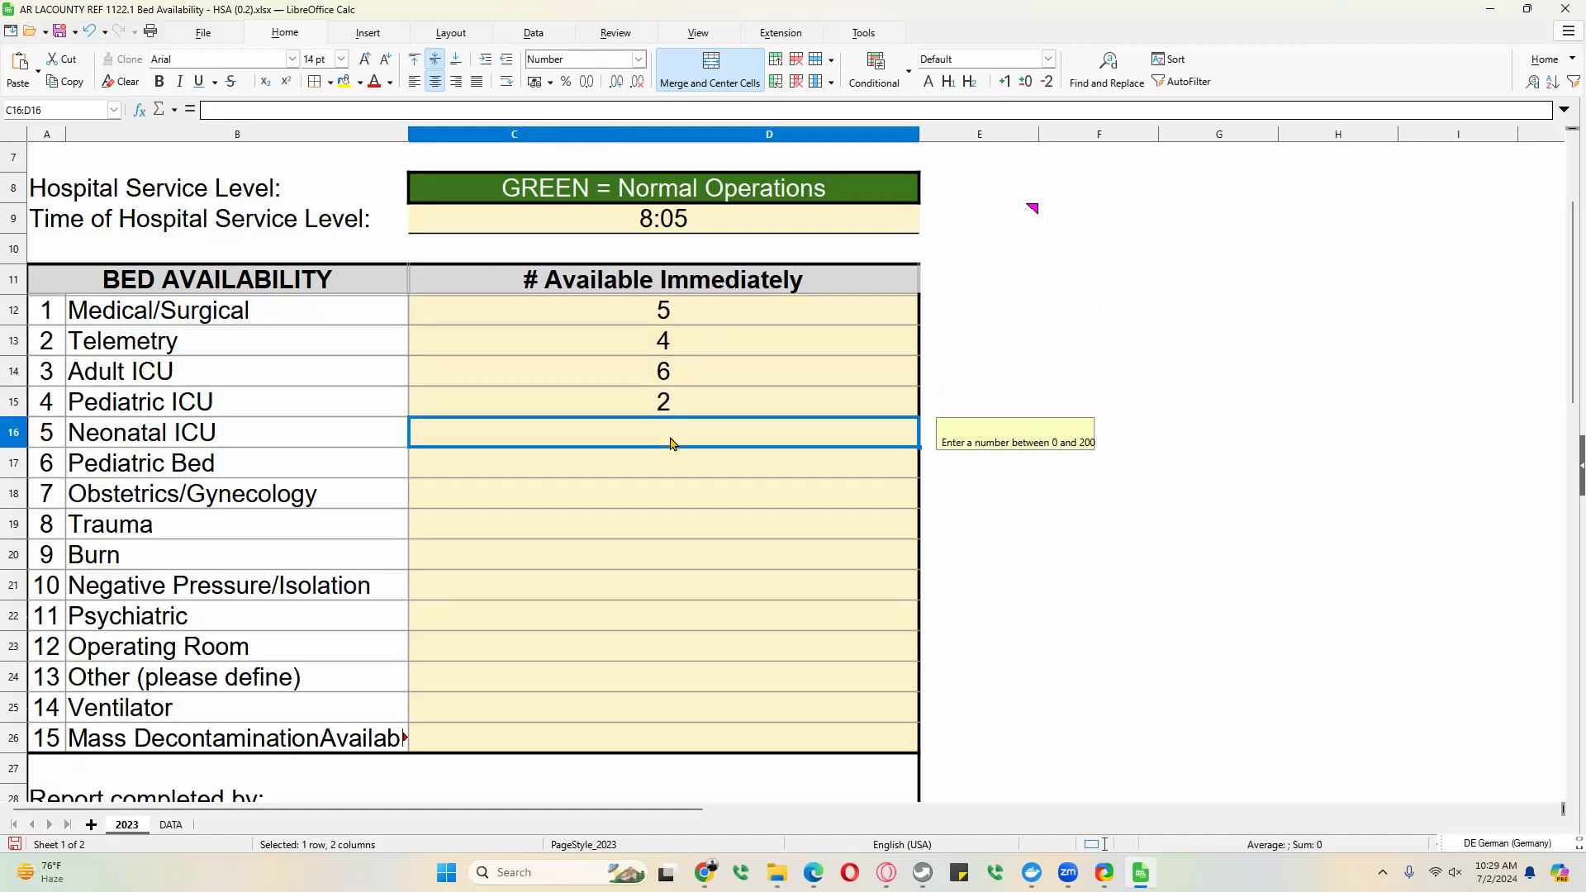
pyautogui.press('Return')
# - Enter Pediatric 3, Obstetrics/Gynecology 2, Trauma 3, Burn 2, Psychiatric 2, skipping Neonatal ICU and Negative Pressure
pyautogui.click(662, 466)
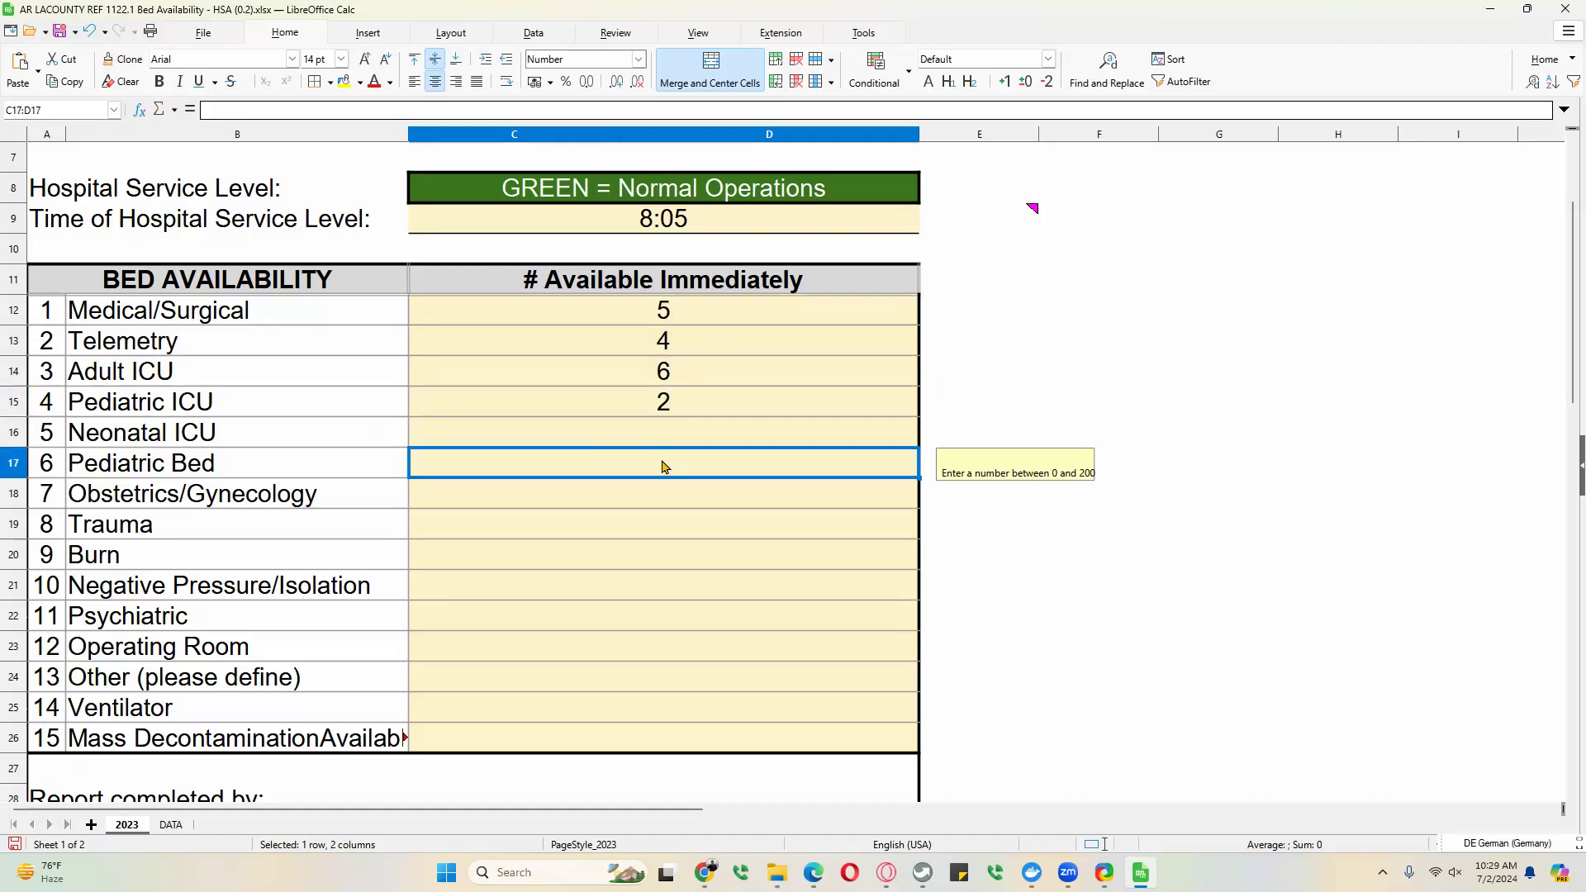
pyautogui.write('3')
pyautogui.click(652, 500)
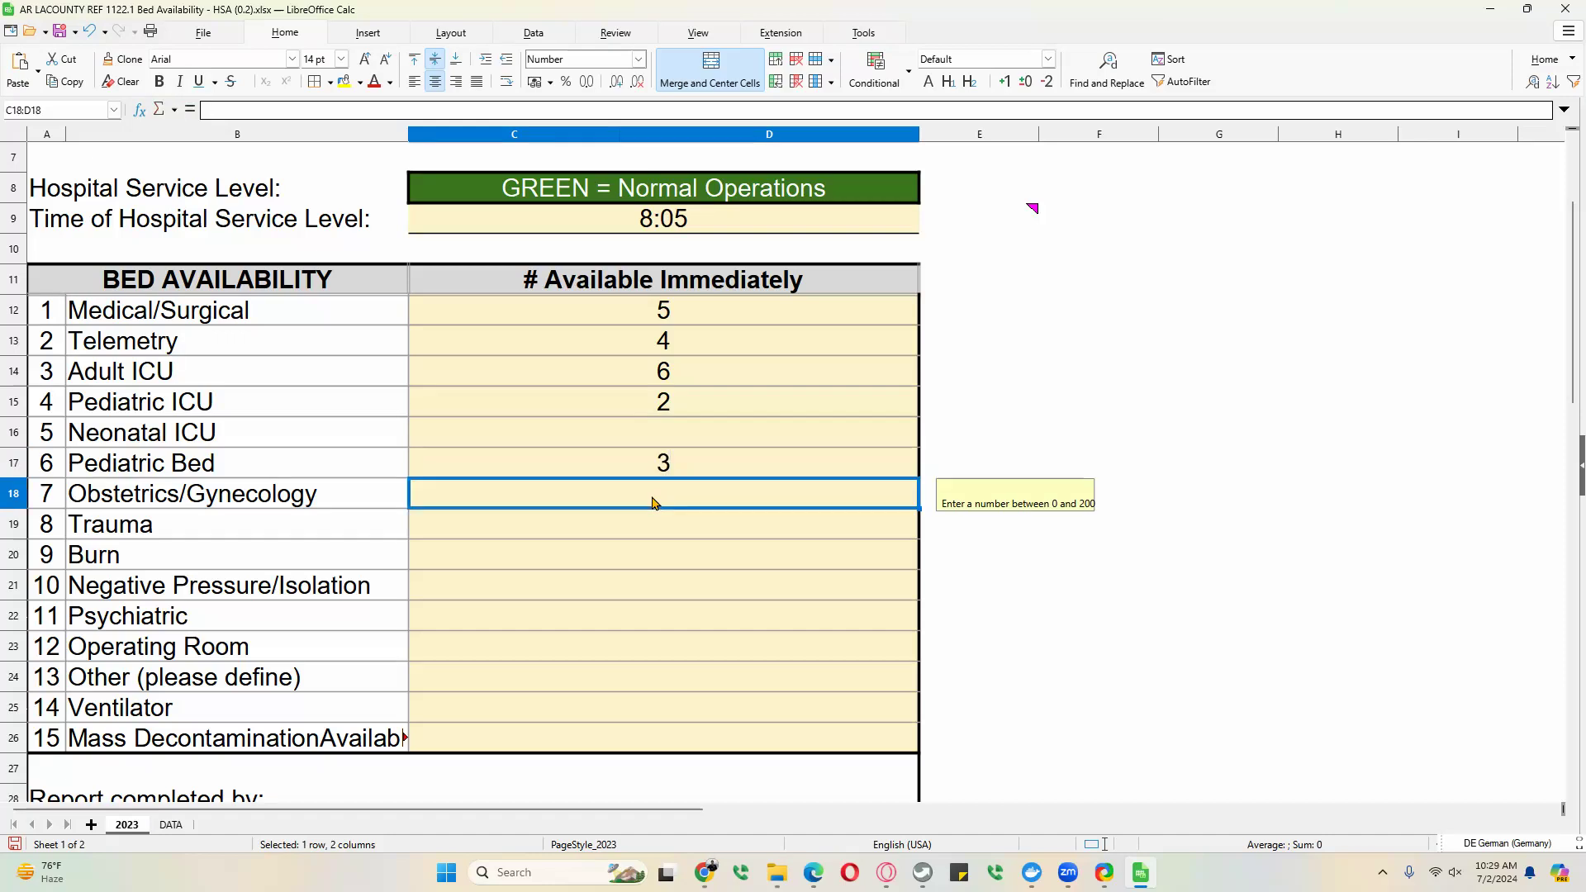
pyautogui.write('2')
pyautogui.click(655, 528)
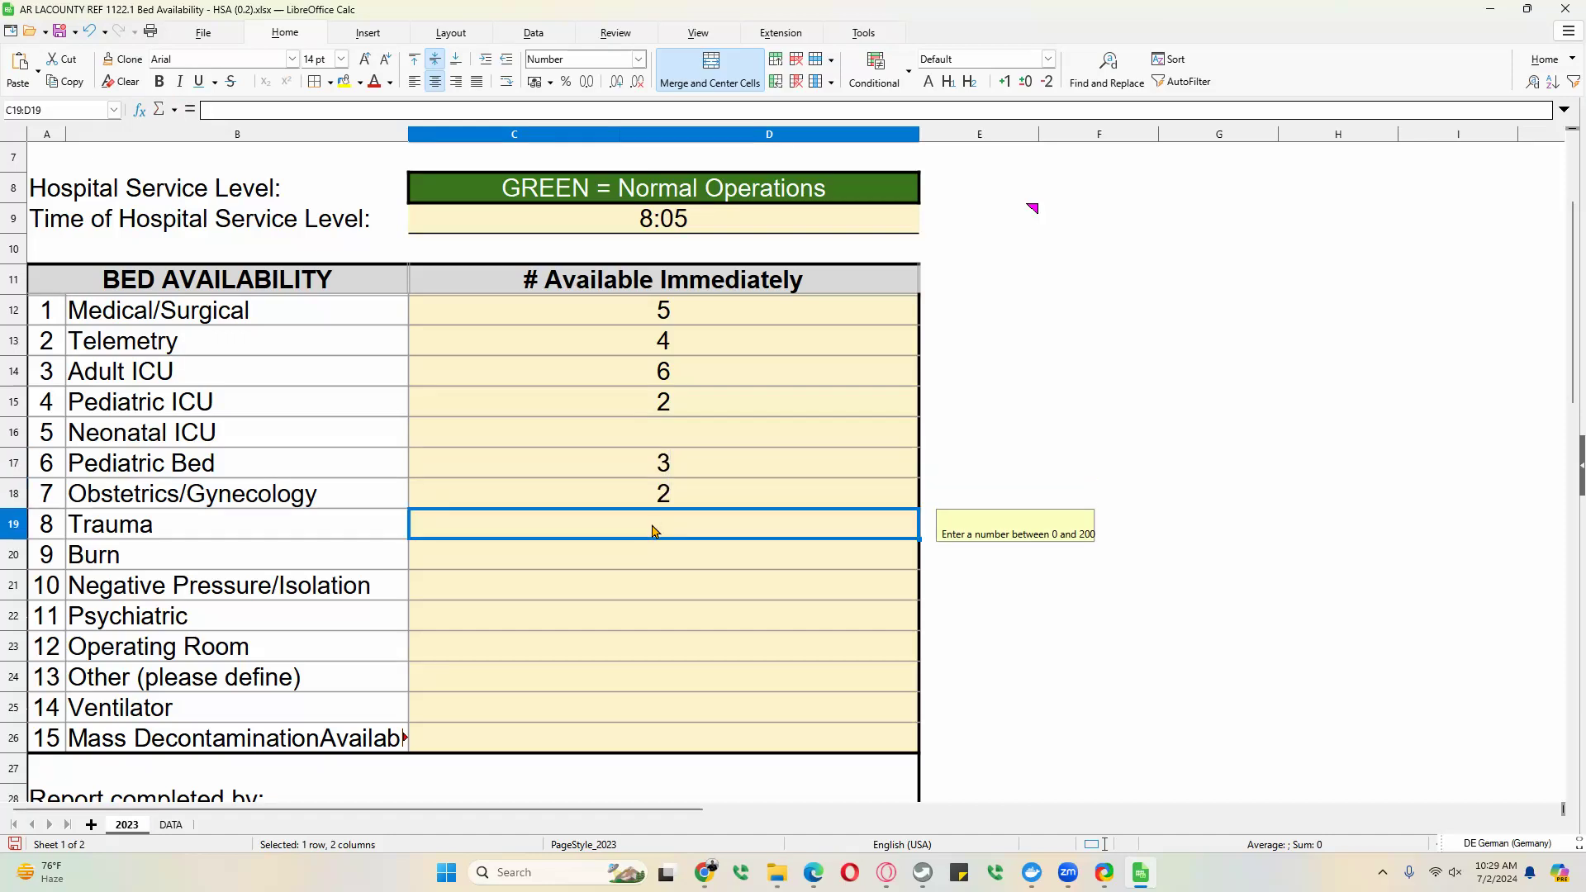
pyautogui.write('3')
pyautogui.click(654, 560)
pyautogui.write('2')
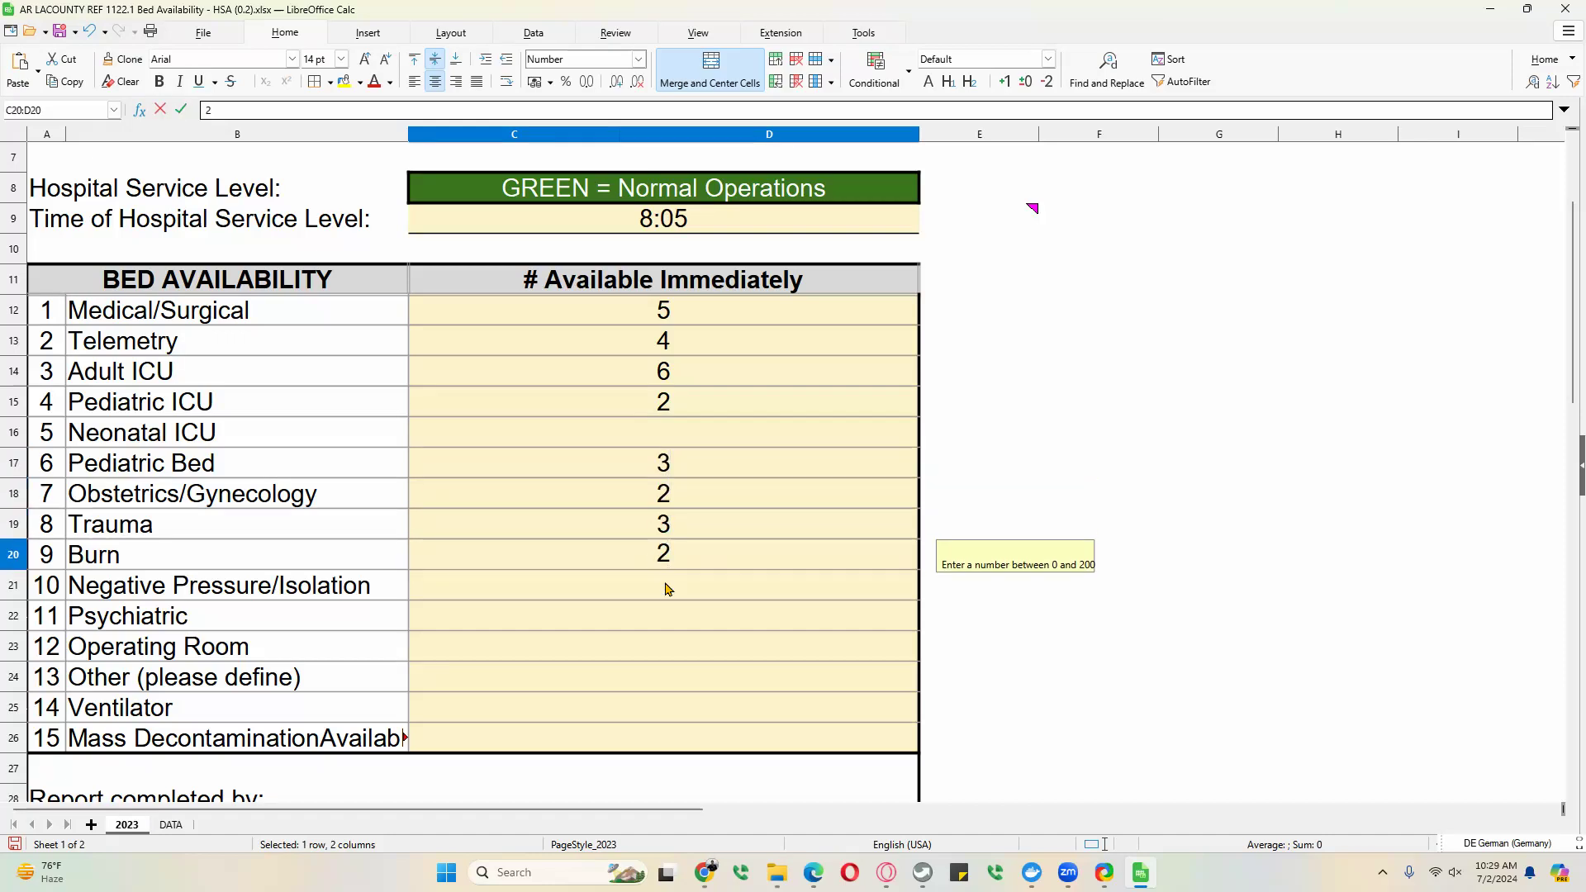
pyautogui.click(665, 588)
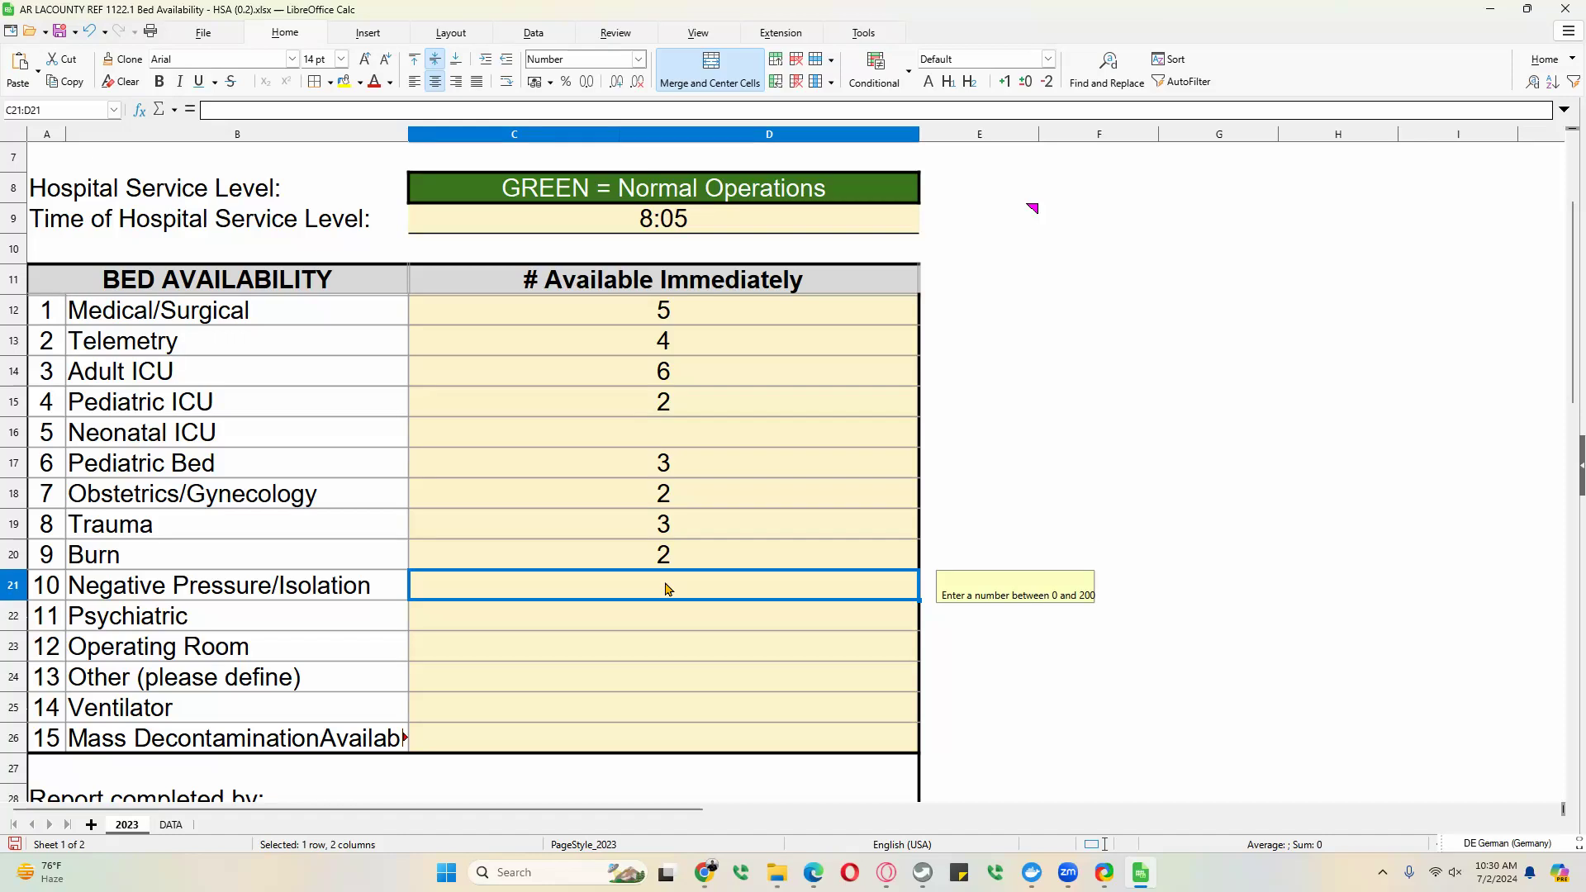
pyautogui.click(685, 628)
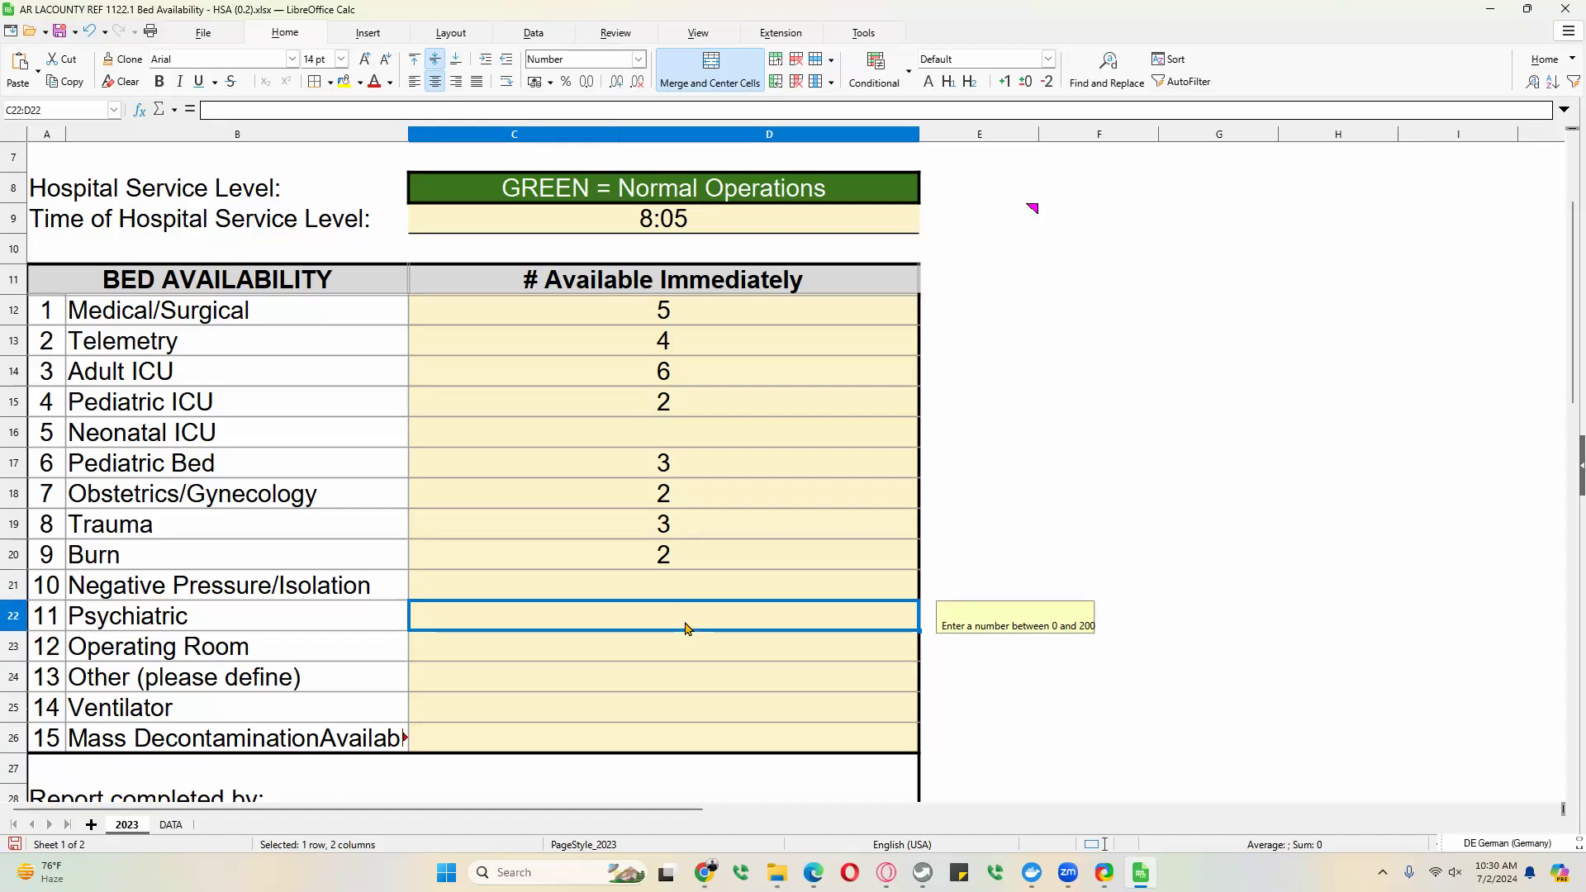
pyautogui.write('2')
pyautogui.click(687, 653)
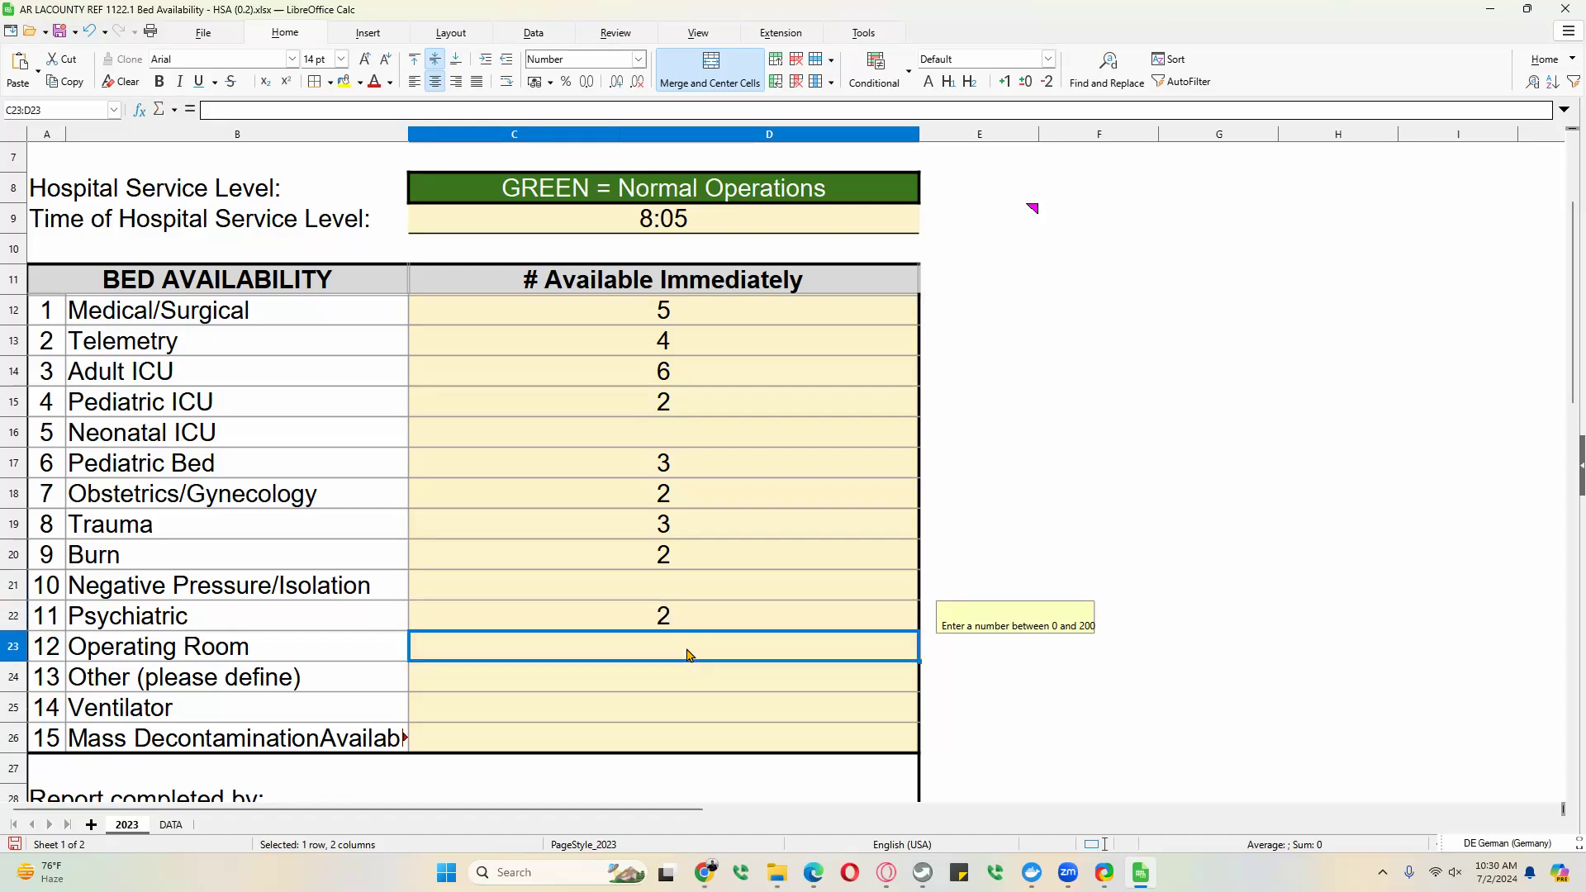
# - Enter 3 for Operating Room and 14 available ventilators
pyautogui.write('3')
pyautogui.scroll(-2, 686, 651)
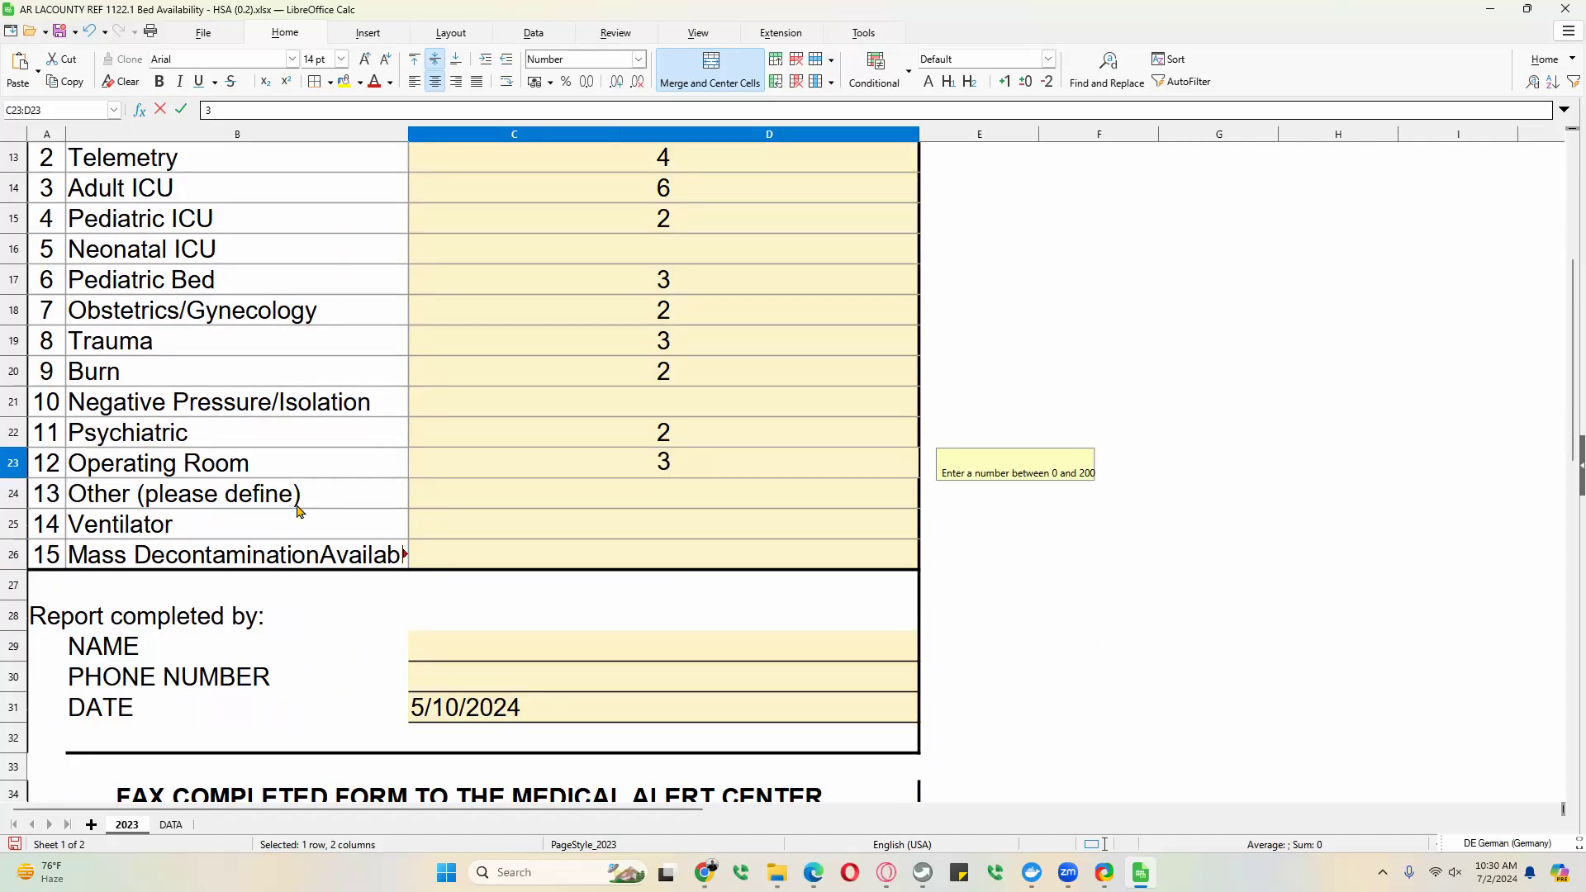
pyautogui.click(226, 498)
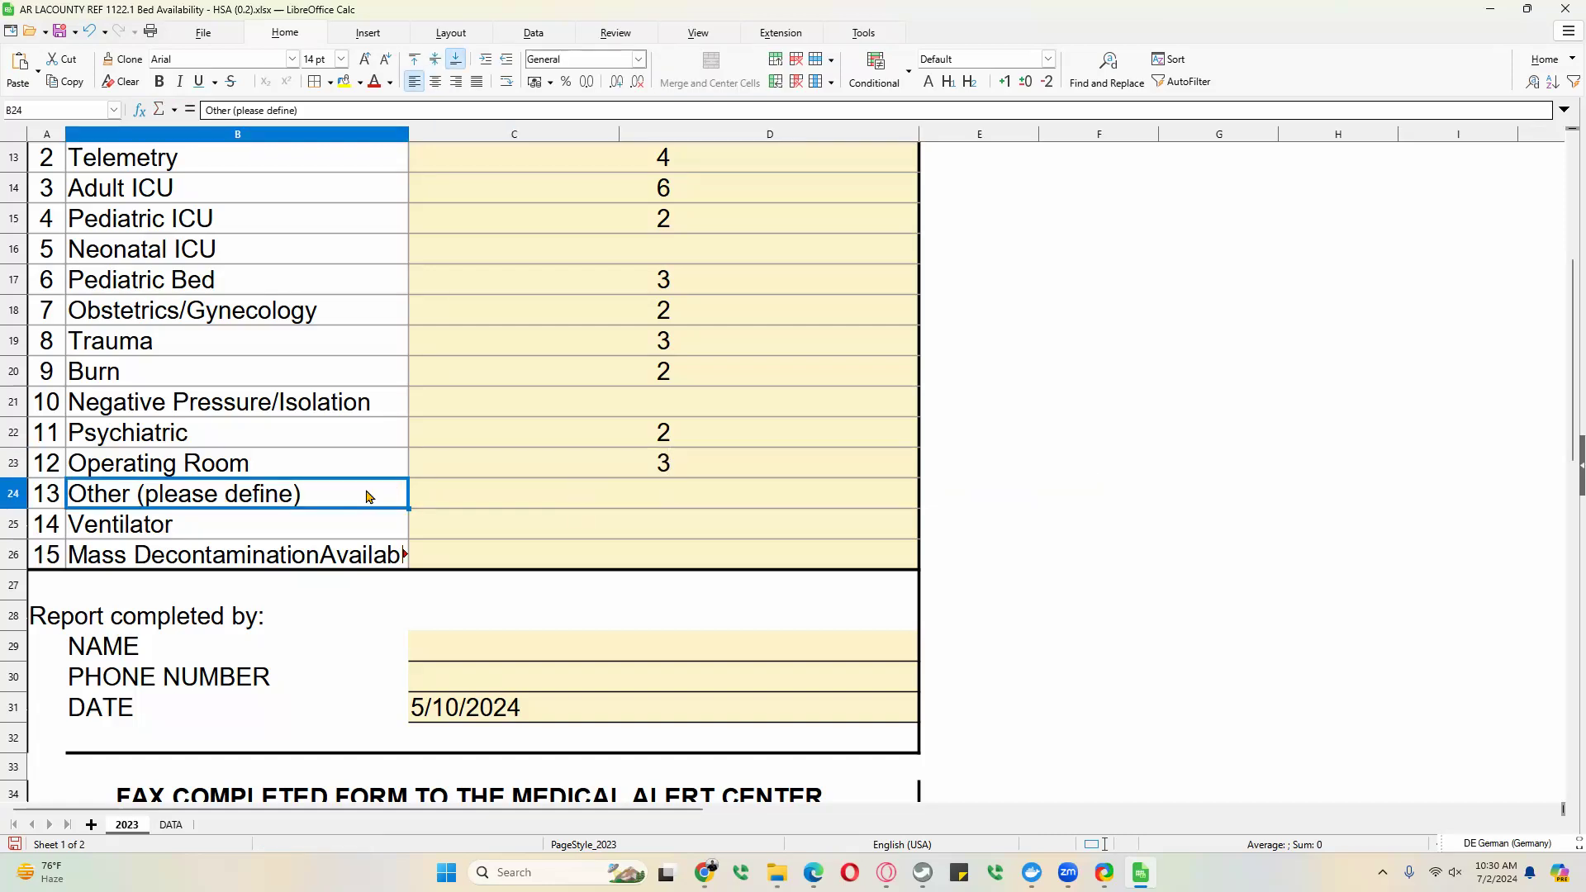
pyautogui.click(604, 502)
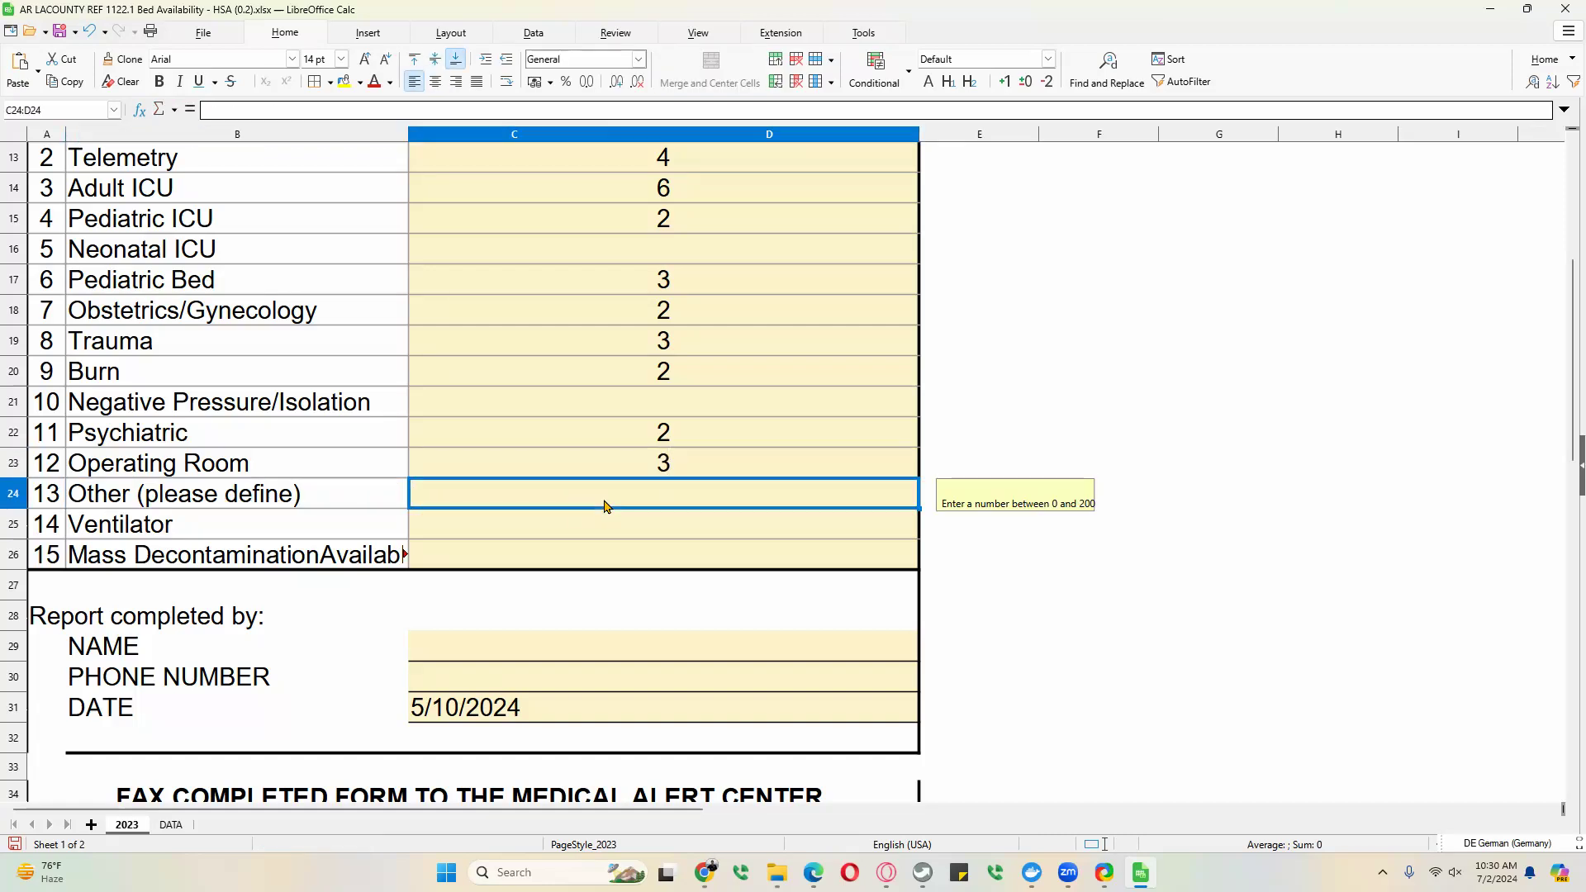
pyautogui.click(339, 527)
pyautogui.click(496, 531)
pyautogui.write('14')
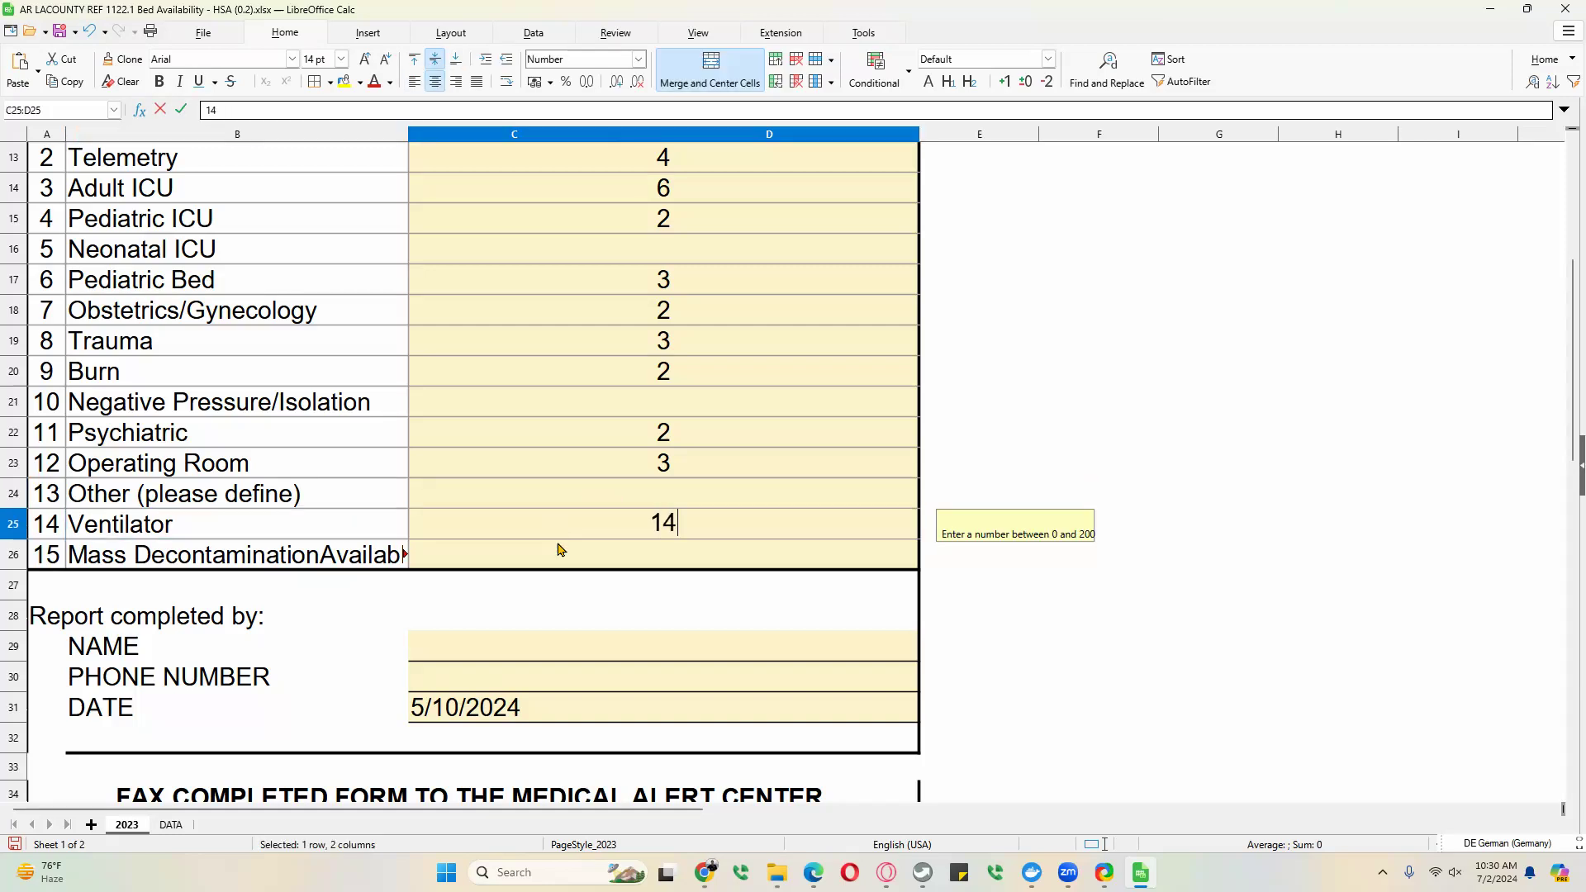
pyautogui.click(595, 559)
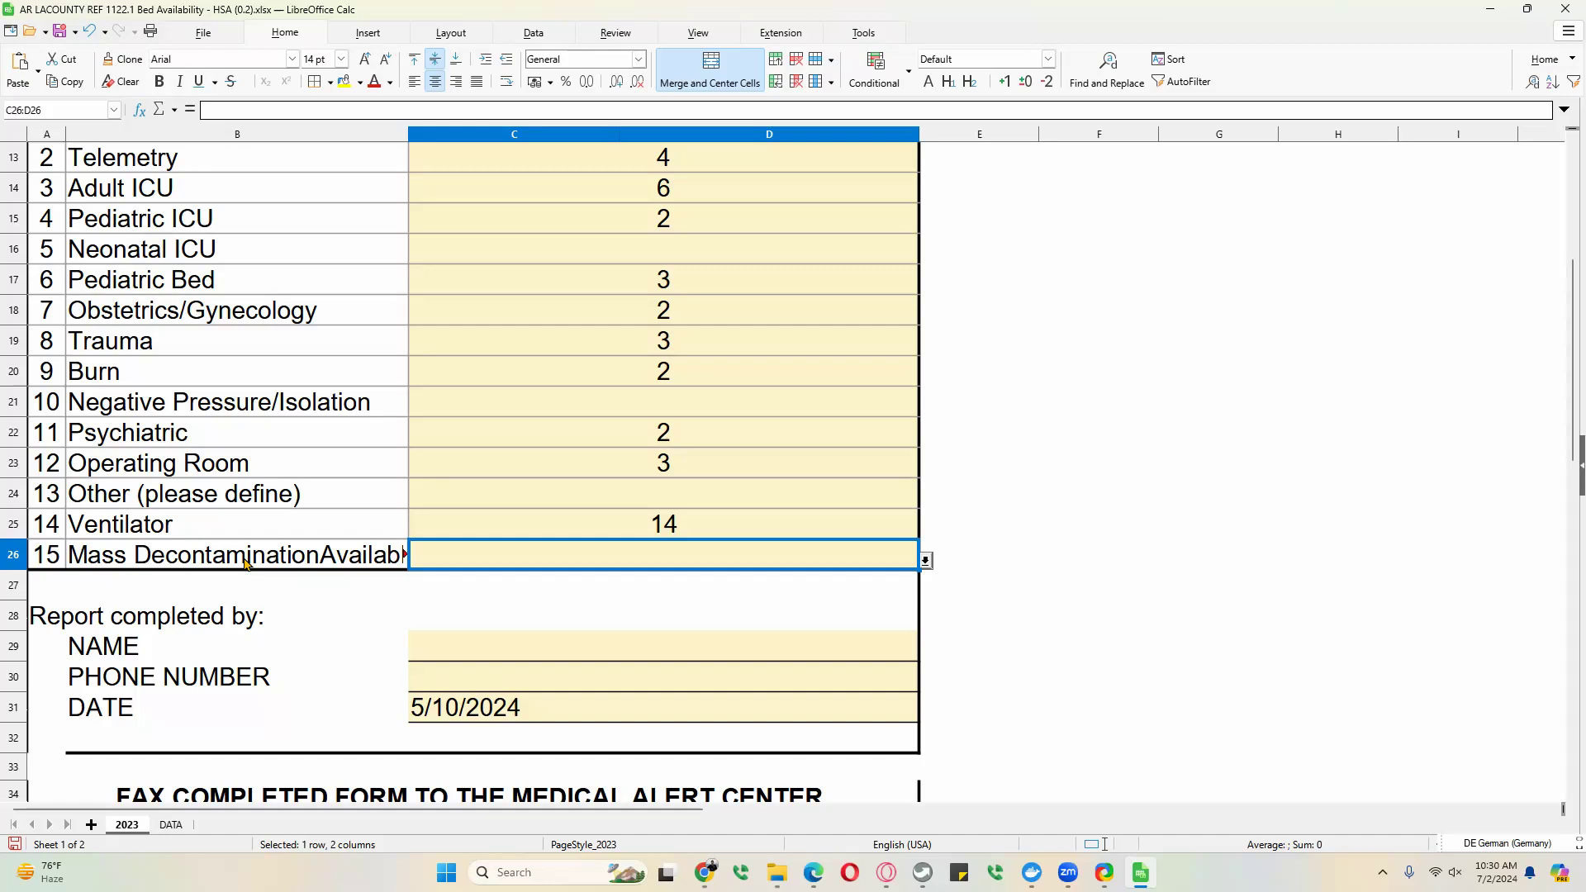
# - Set Mass Decontamination to YES from its dropdown list
pyautogui.click(926, 561)
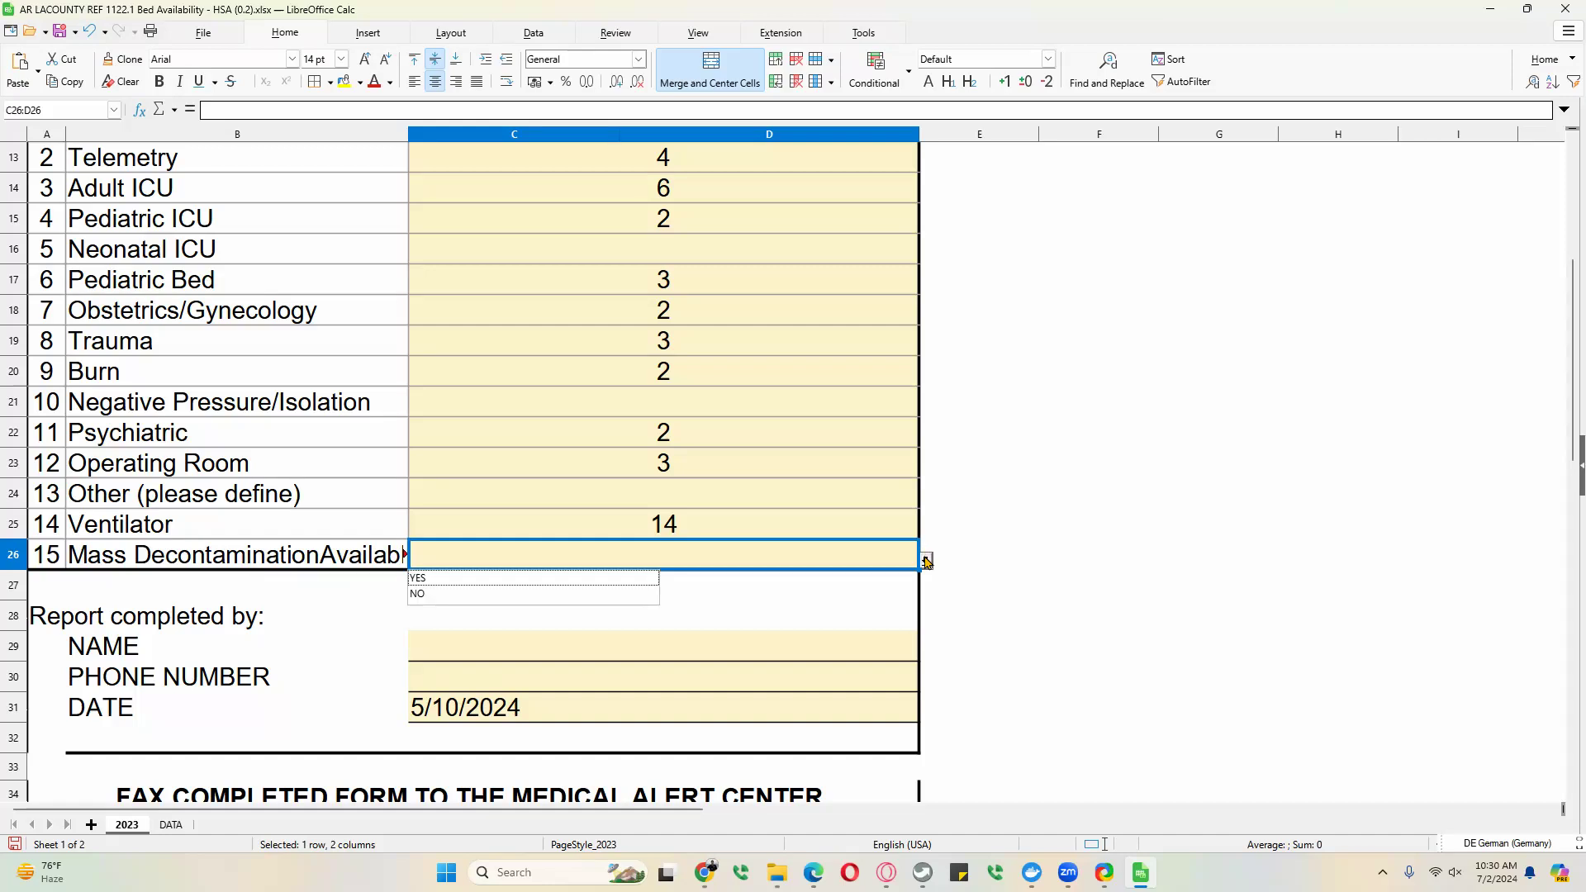
pyautogui.click(560, 579)
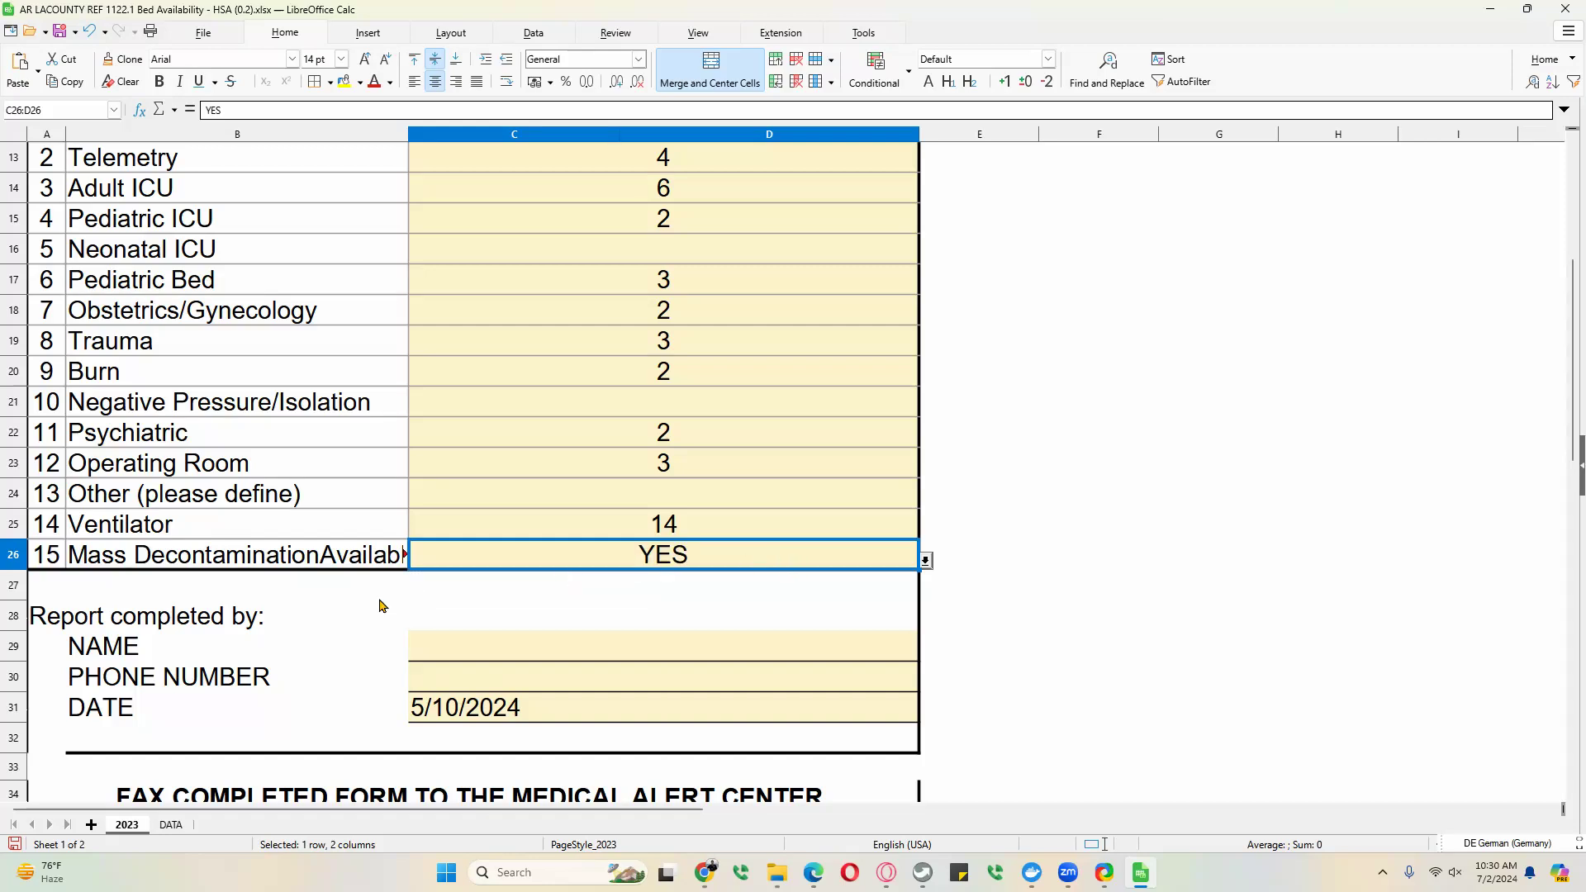
pyautogui.scroll(-1, 293, 613)
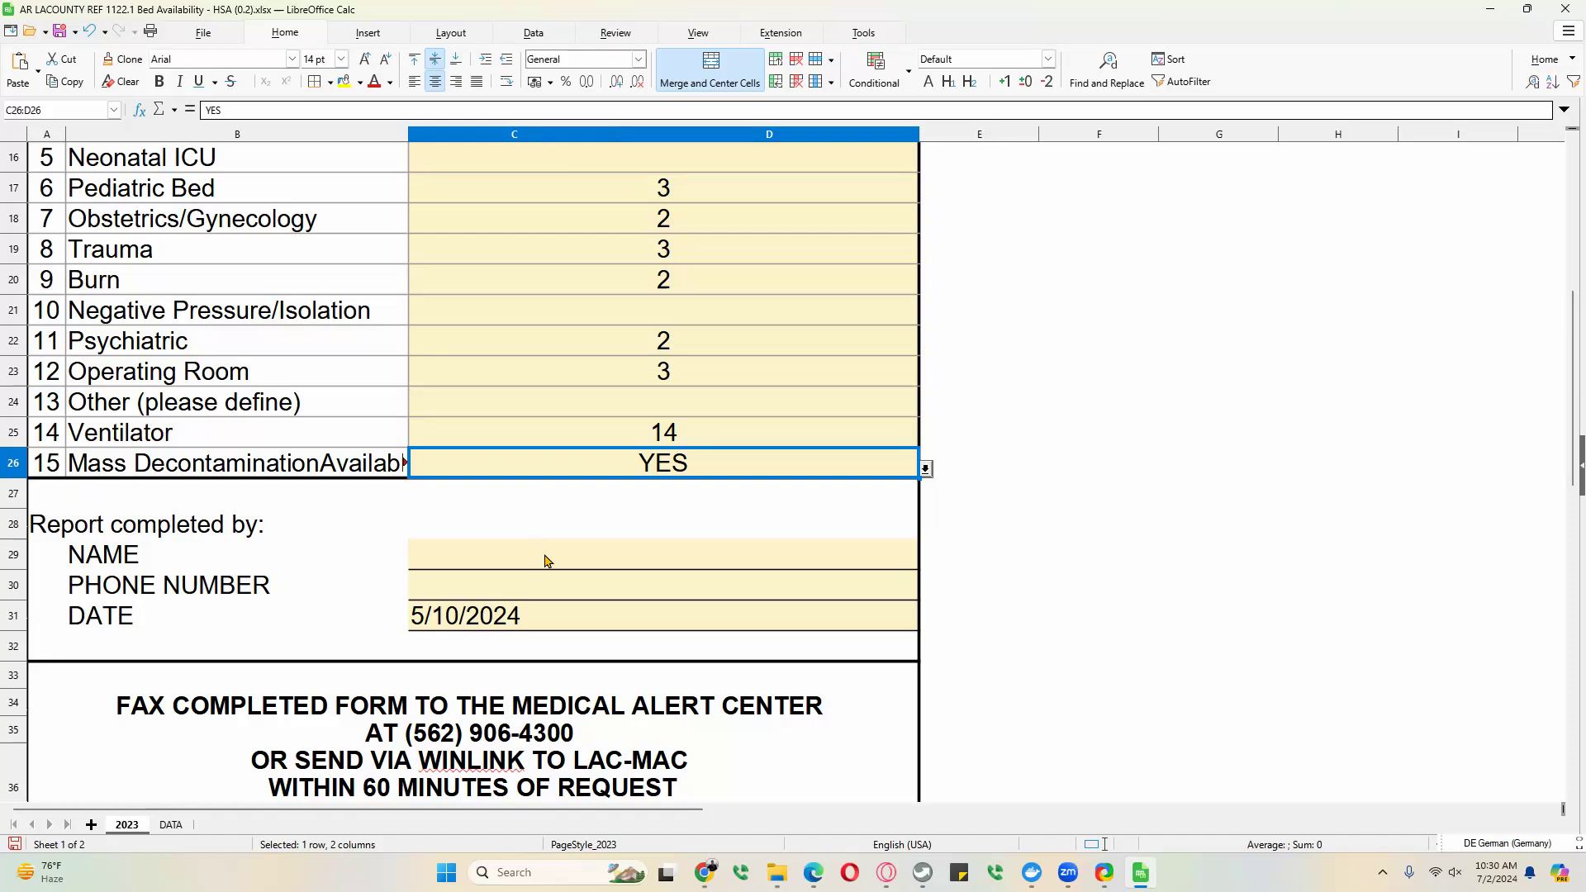
# - Enter the reporter's name and phone number in the Report completed by section
pyautogui.click(546, 561)
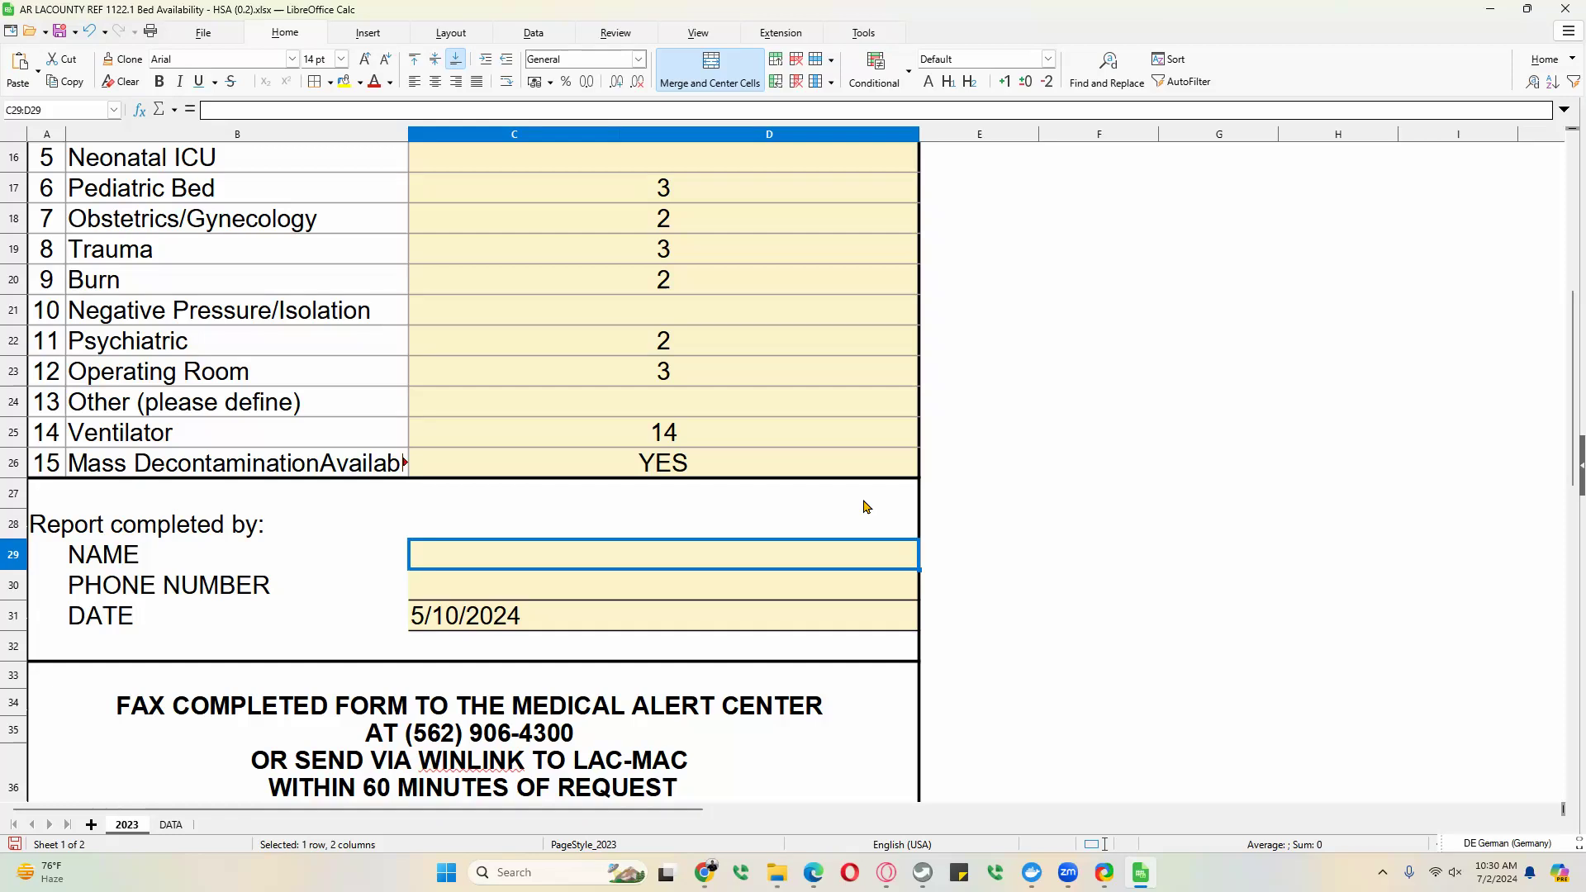
pyautogui.write('Dr. No')
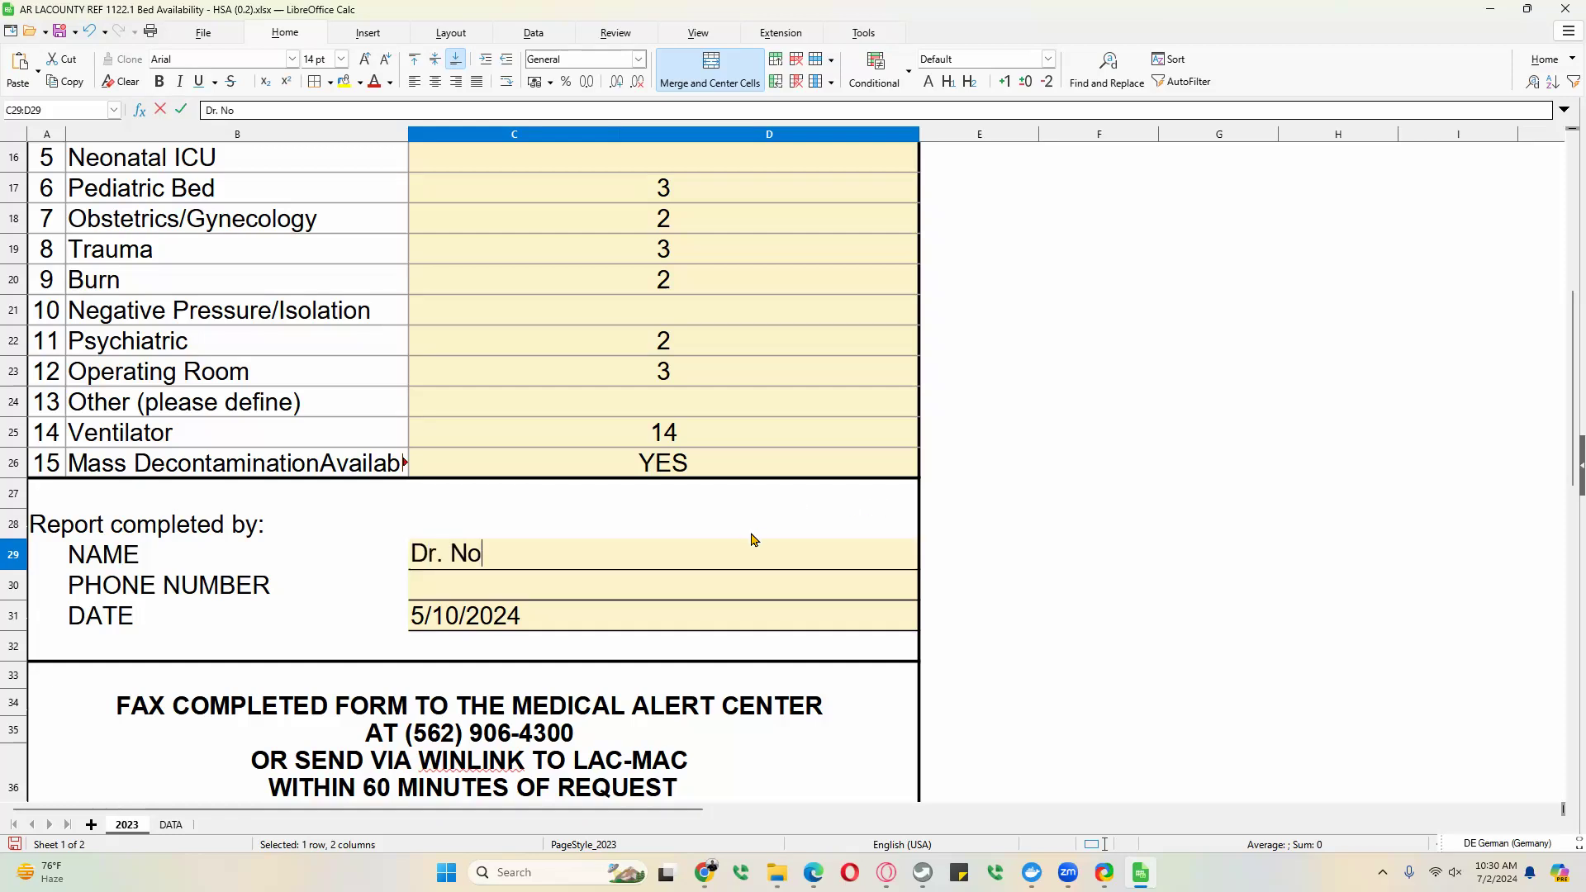
pyautogui.press('Return')
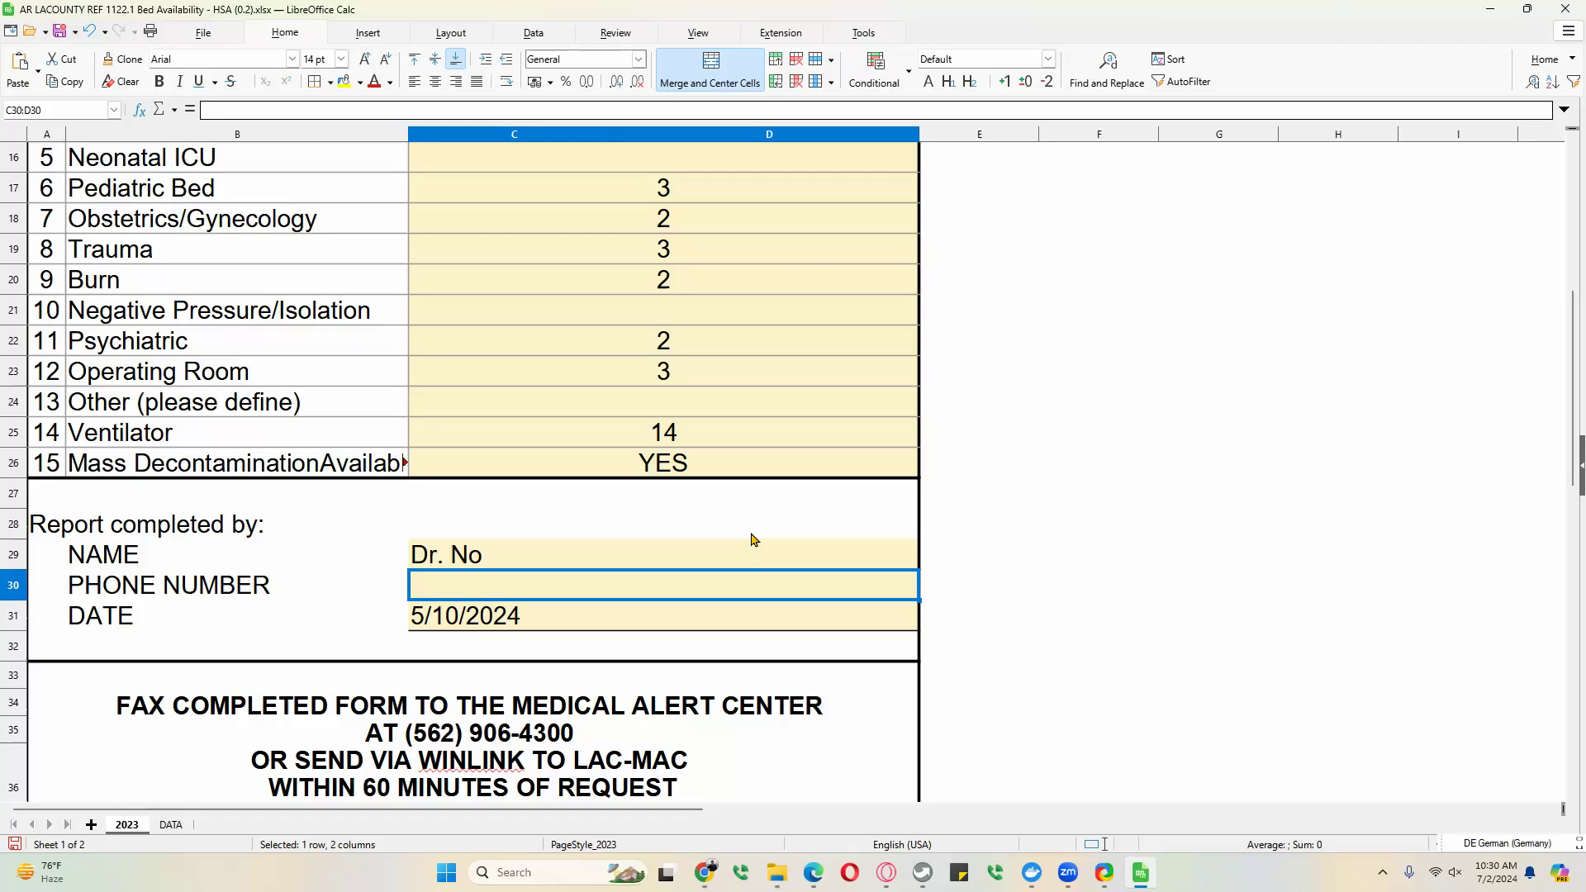
pyautogui.write('2')
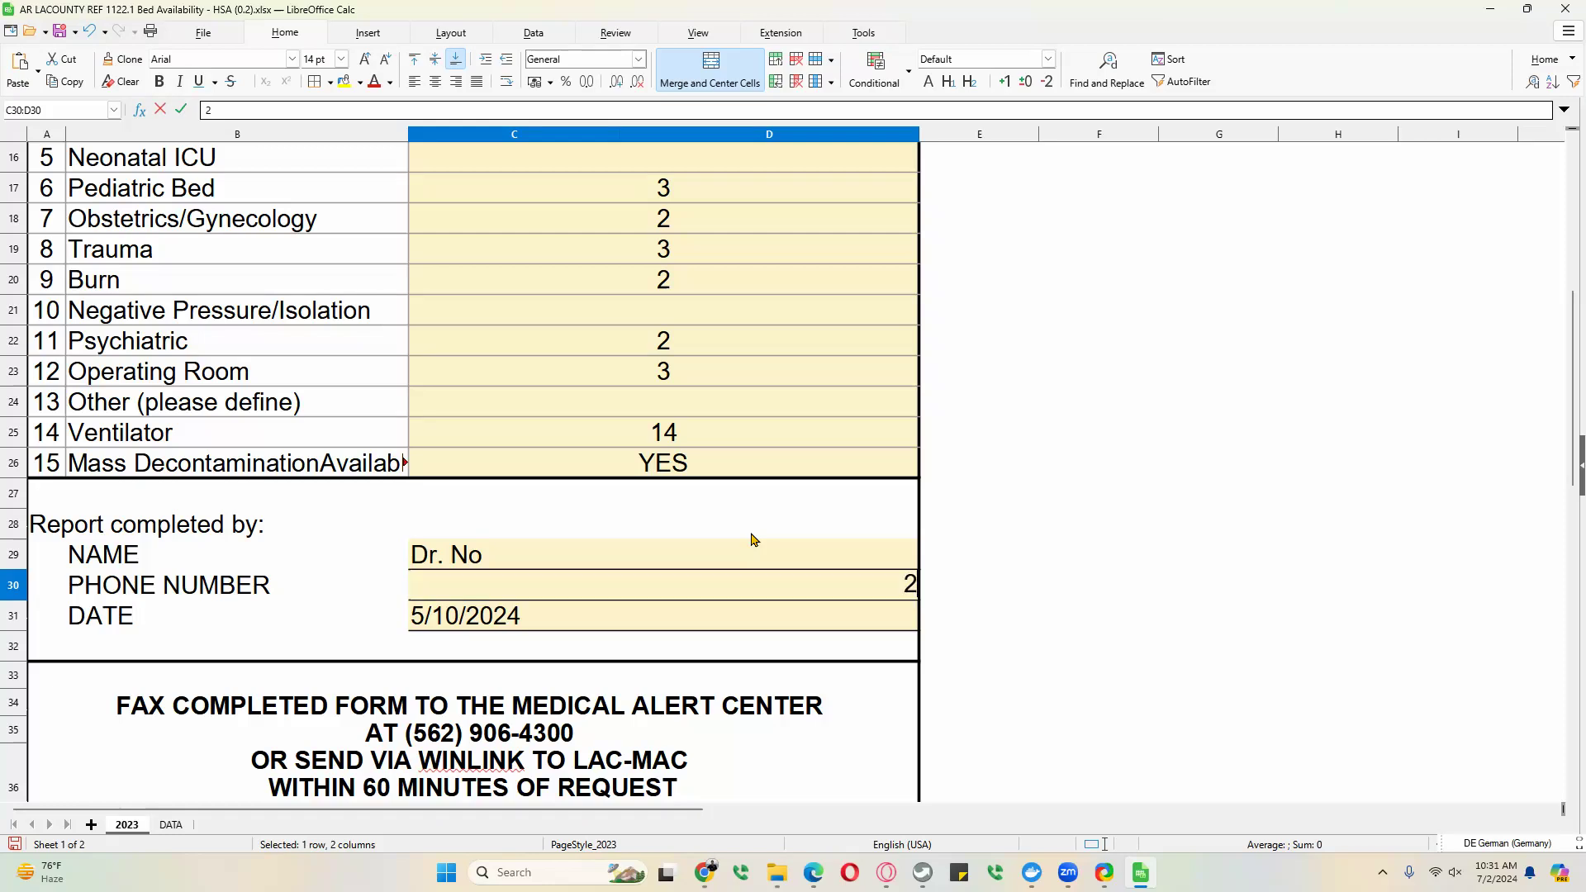
pyautogui.write('13-555')
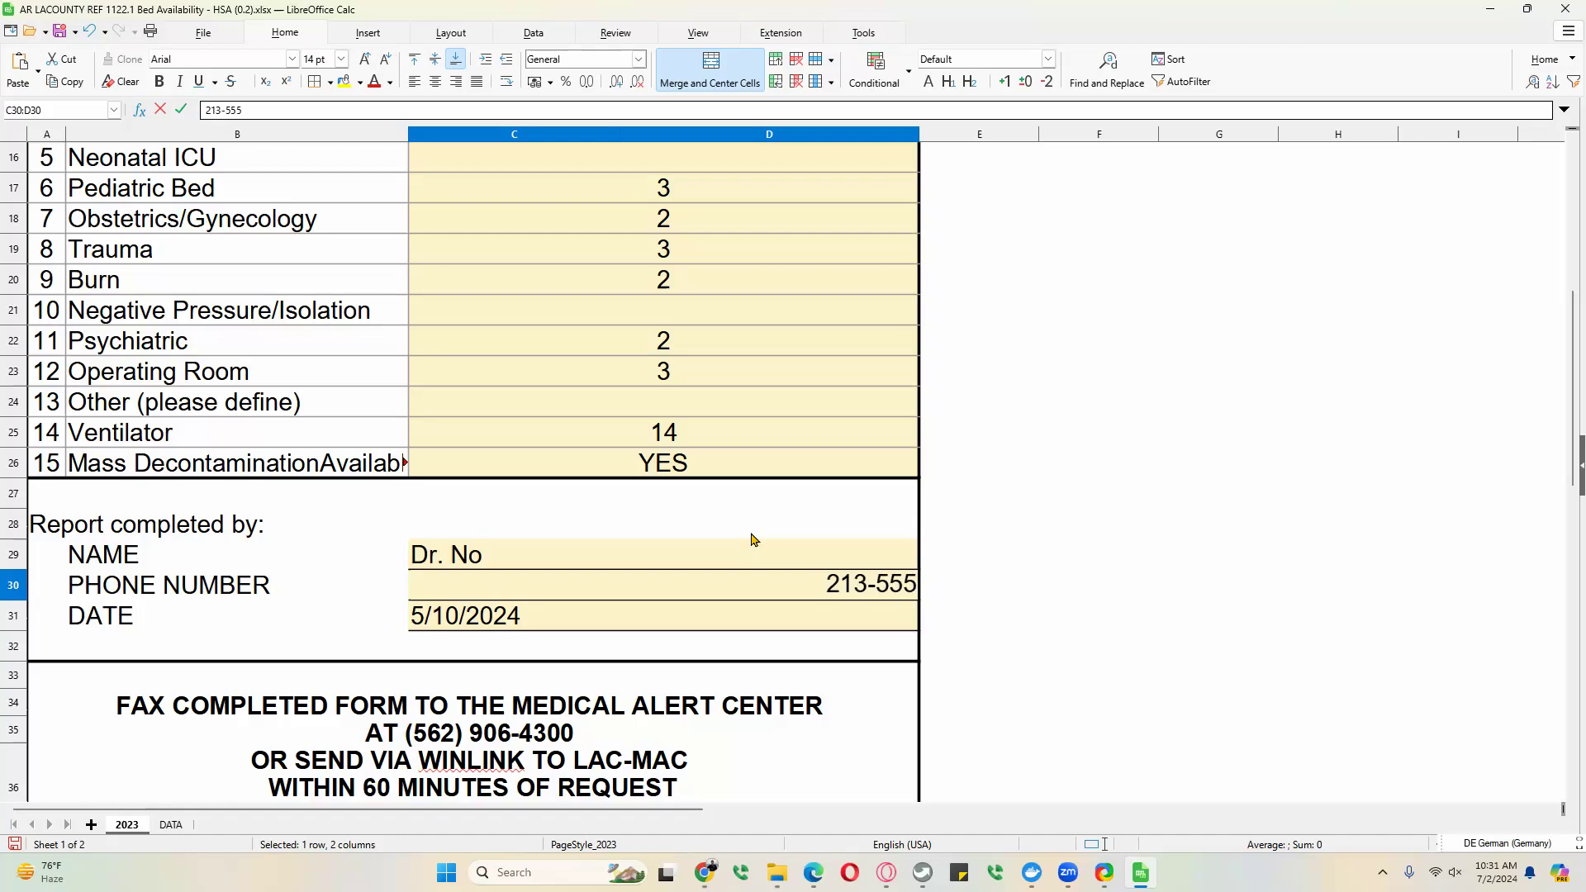
pyautogui.write('-')
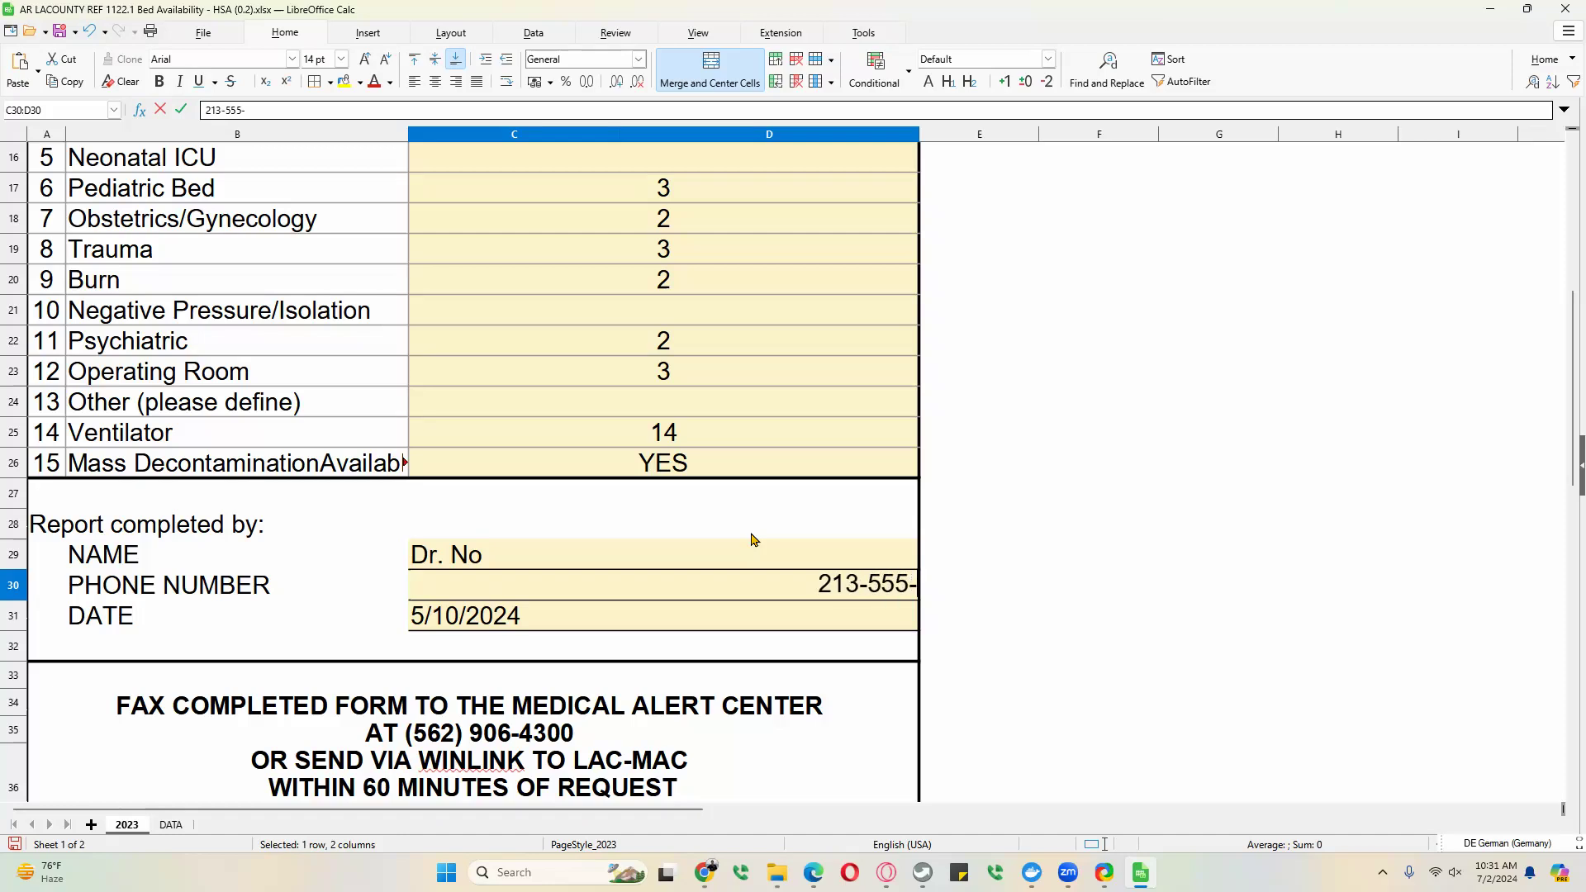
pyautogui.write('9988')
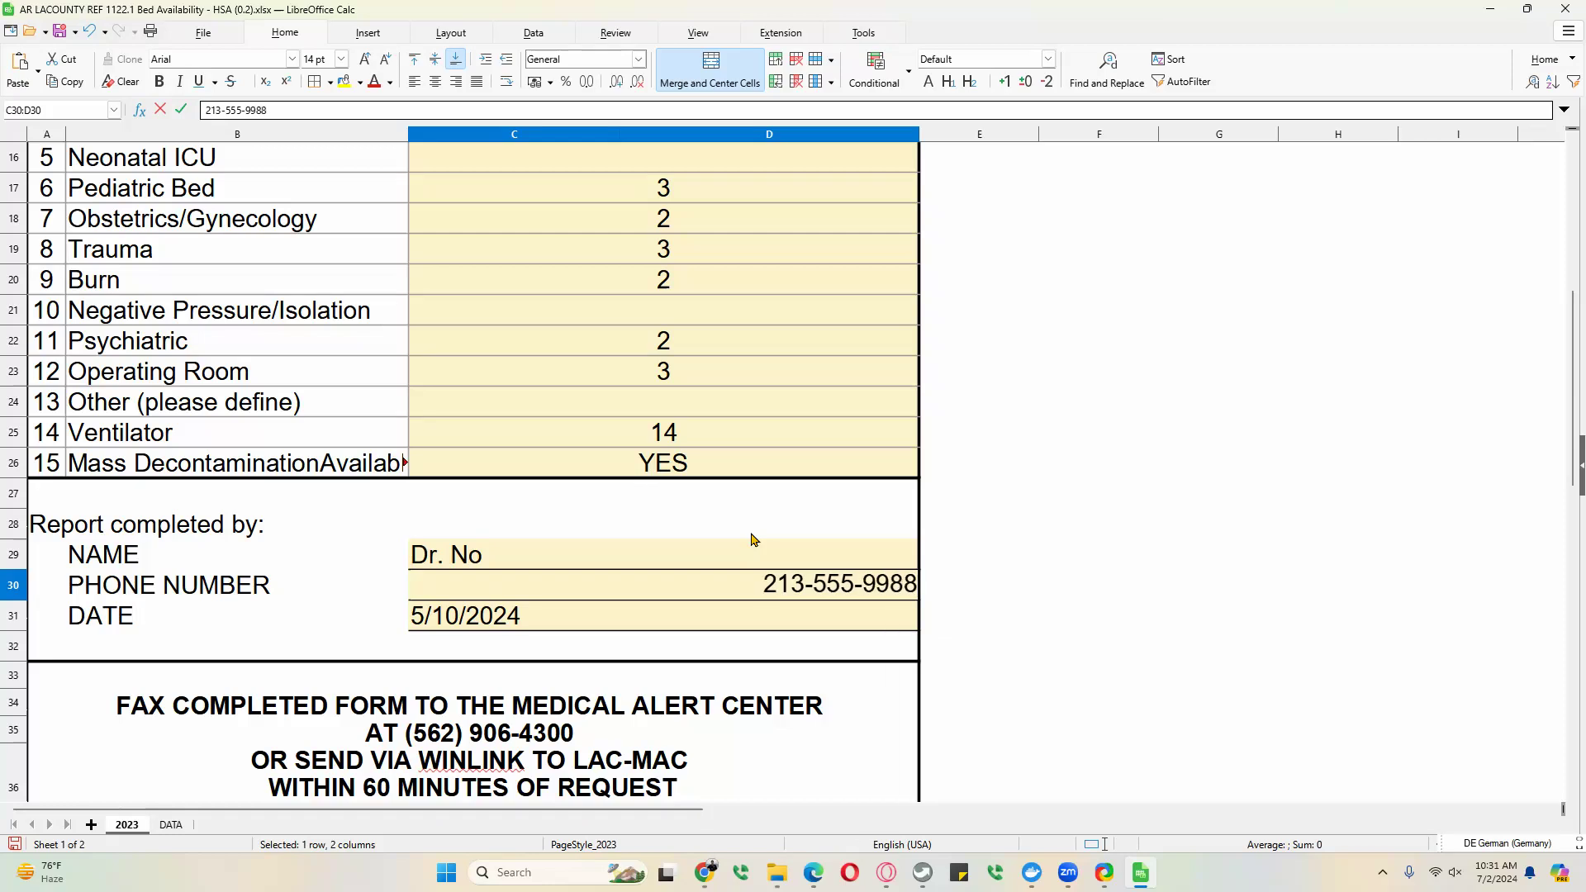
pyautogui.press('Return')
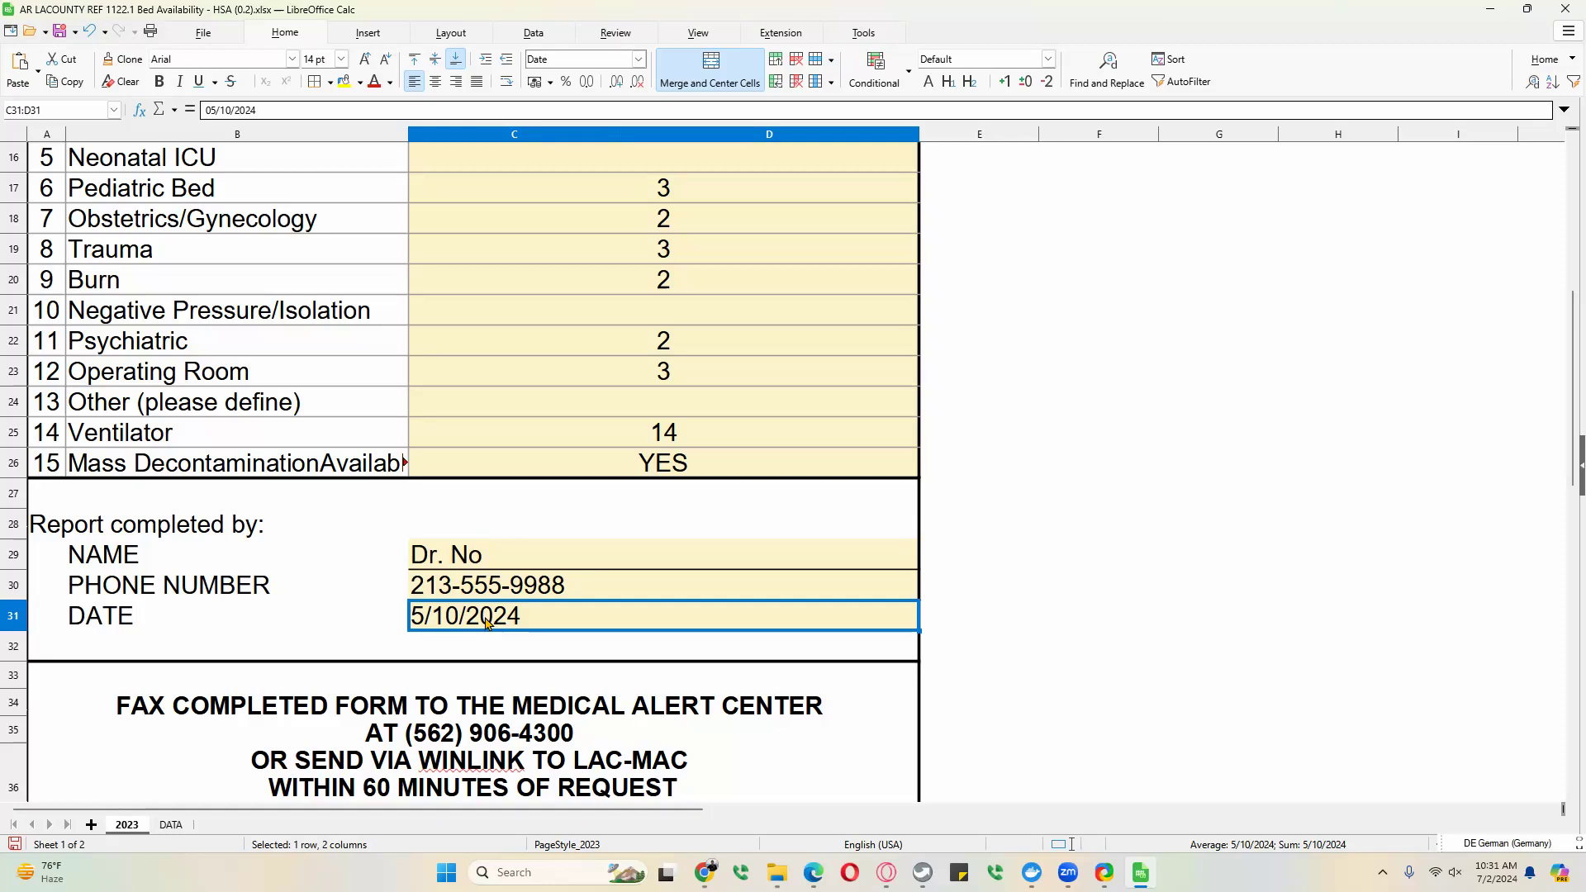
# - Edit the report DATE cell so it reads 6/29/2024
pyautogui.doubleClick(459, 616)
pyautogui.moveTo(439, 616)
pyautogui.mouseDown()
pyautogui.moveTo(426, 614)
pyautogui.moveTo(459, 615)
pyautogui.moveTo(447, 616)
pyautogui.mouseUp()
pyautogui.write('6/')
pyautogui.write('29')
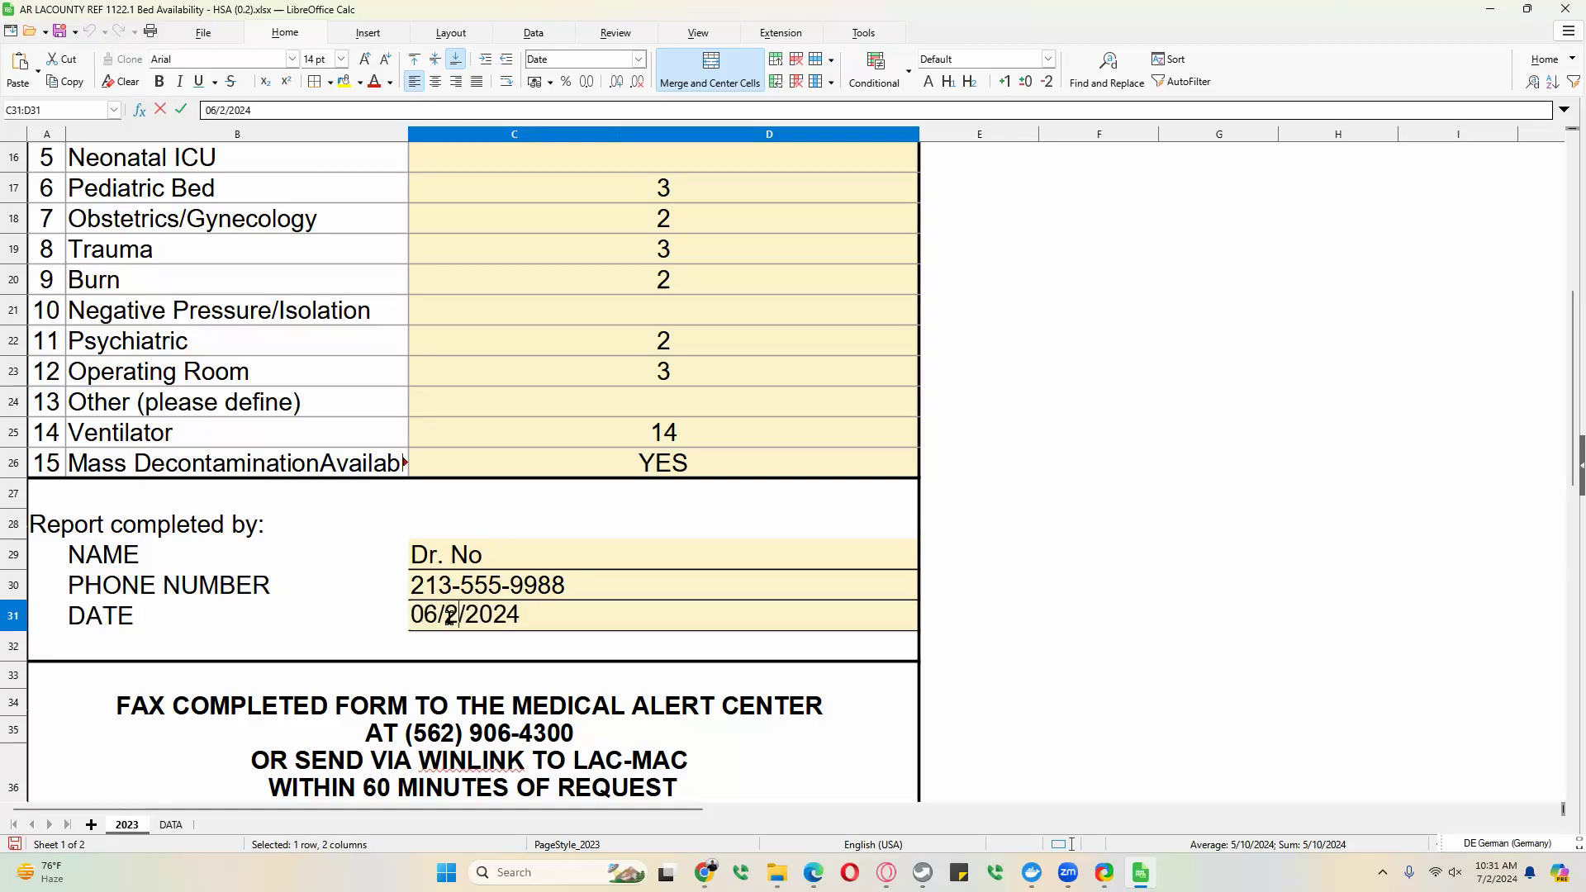
pyautogui.click(590, 608)
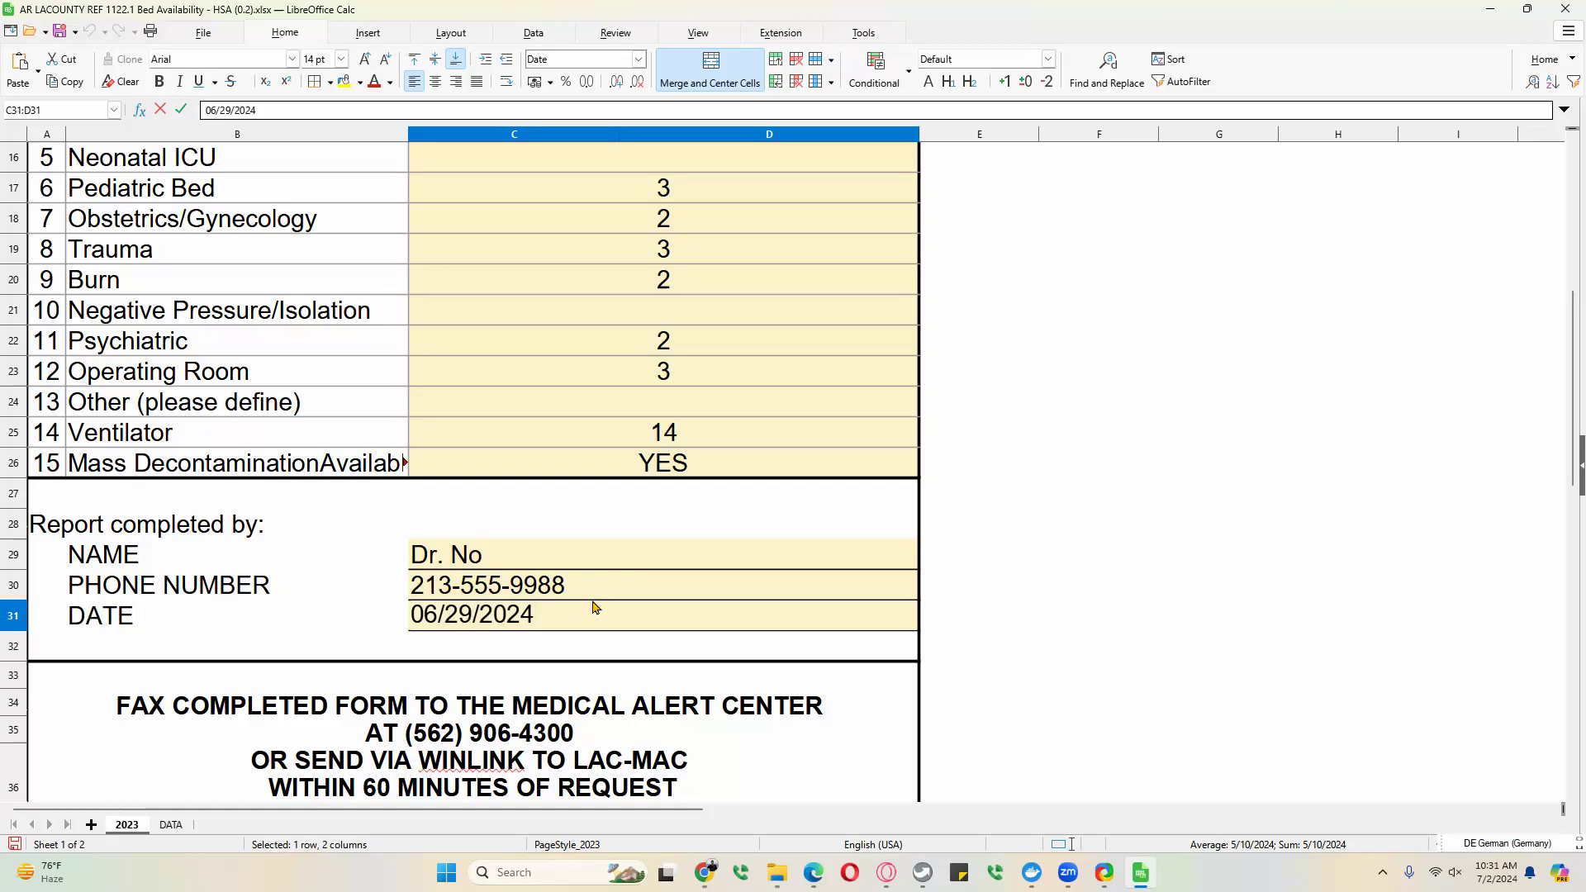
pyautogui.press('Return')
pyautogui.click(535, 622)
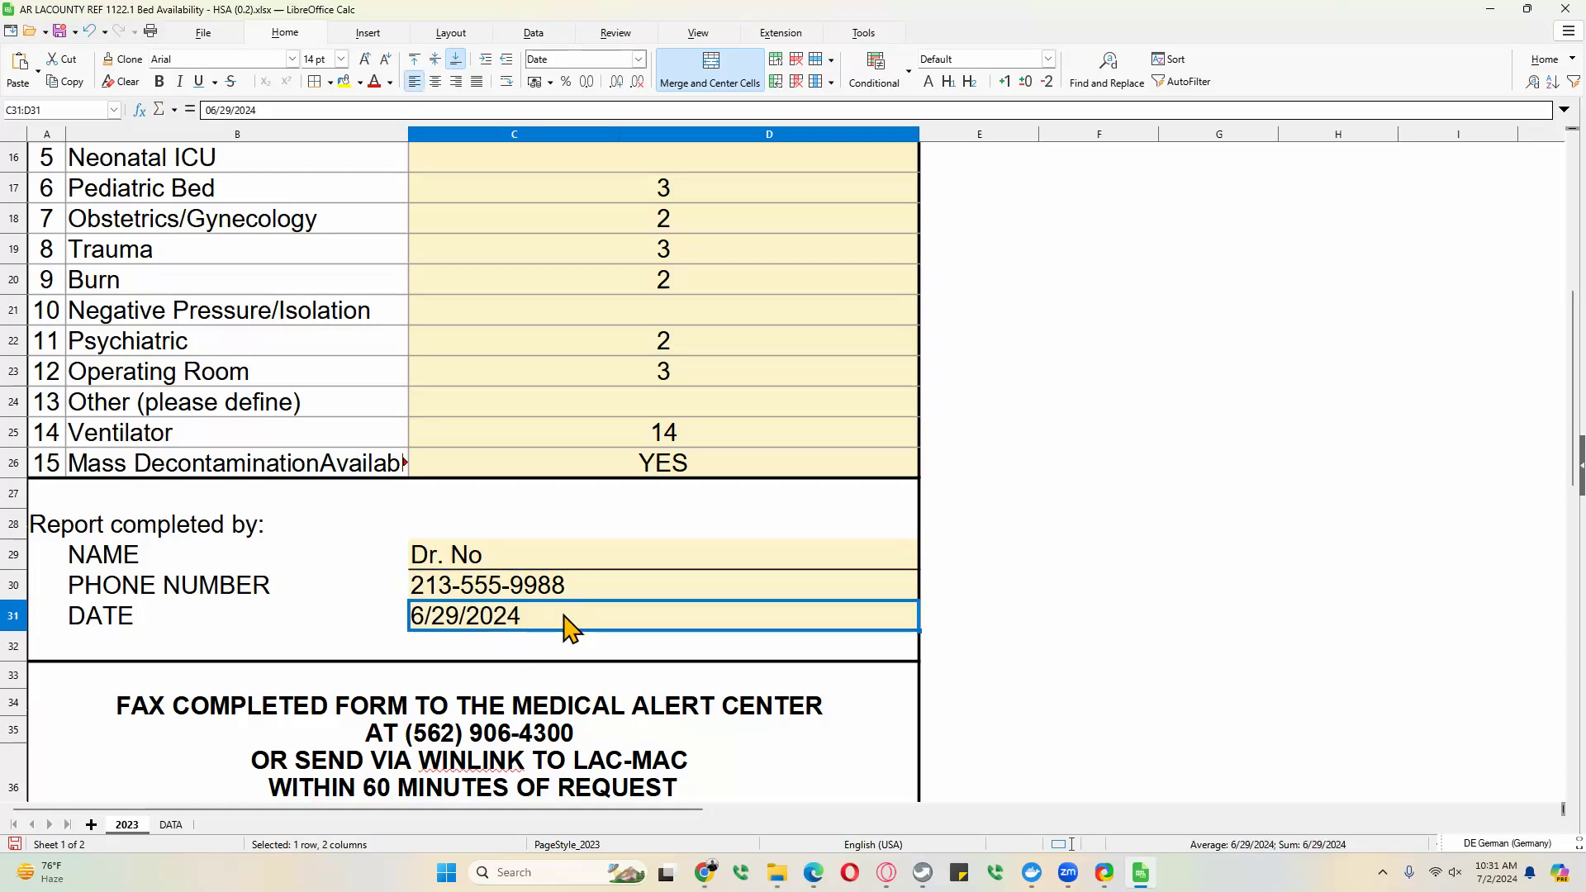
pyautogui.hotkey('ctrl', ';')
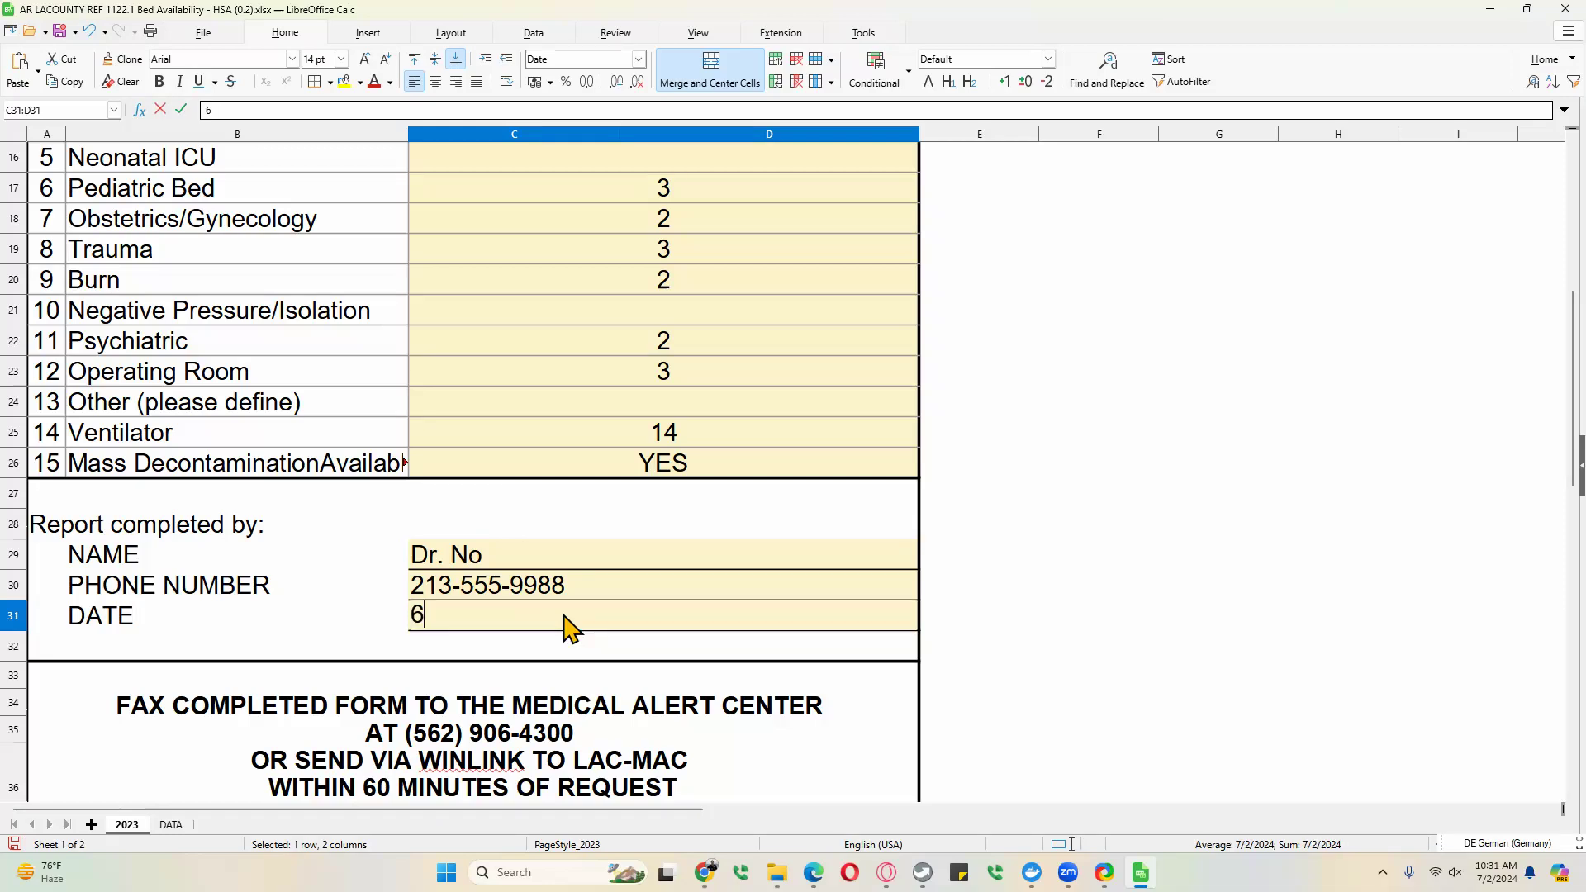
pyautogui.write('29/2024')
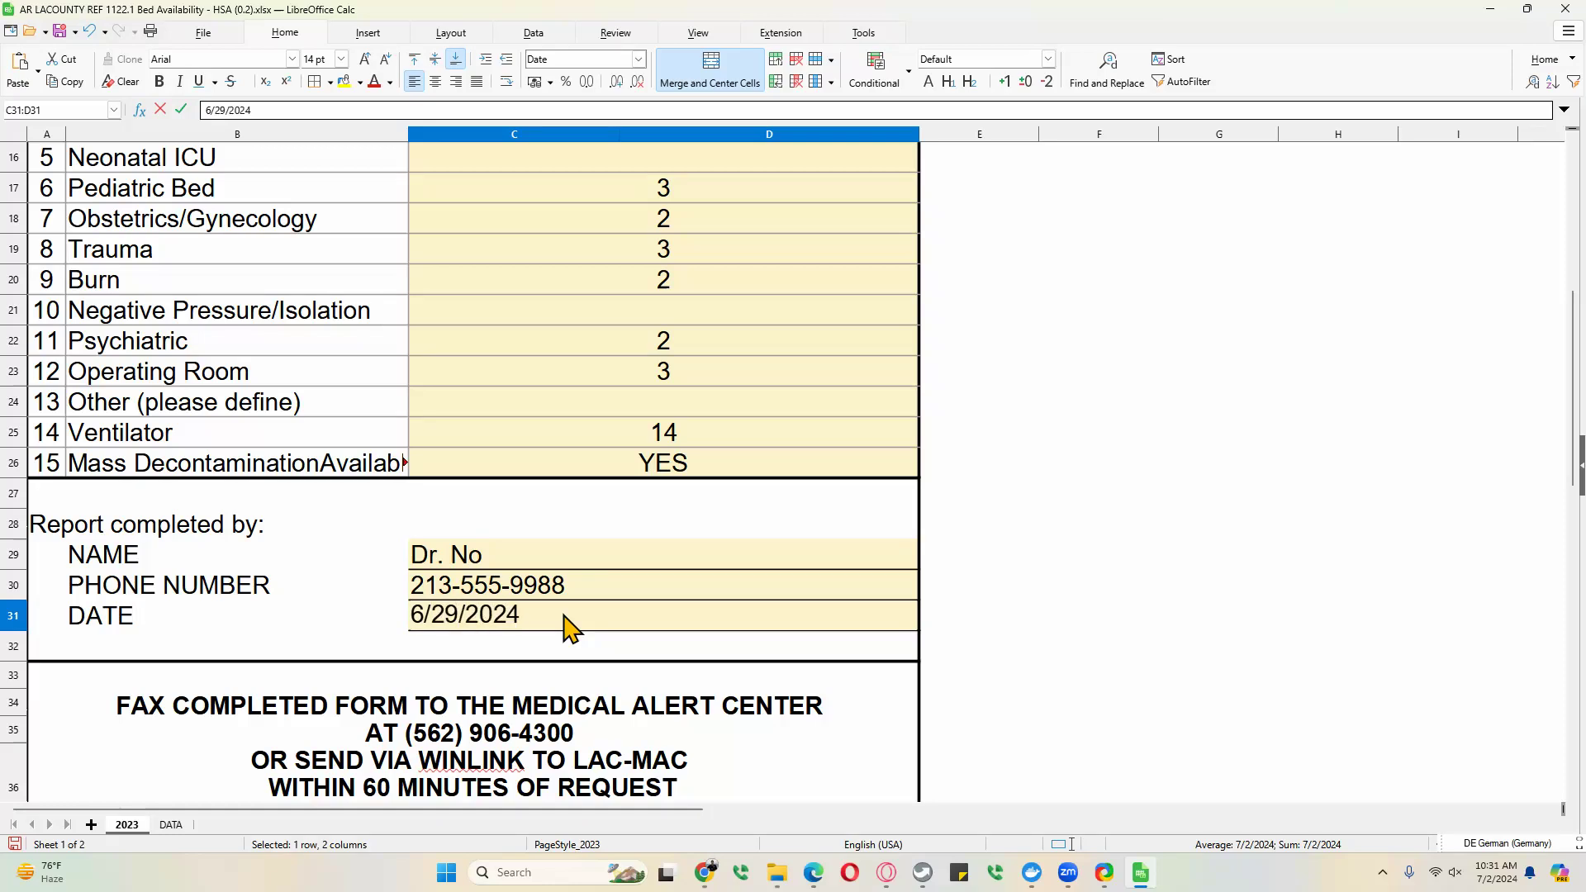
pyautogui.press('Return')
pyautogui.scroll(-1, 458, 581)
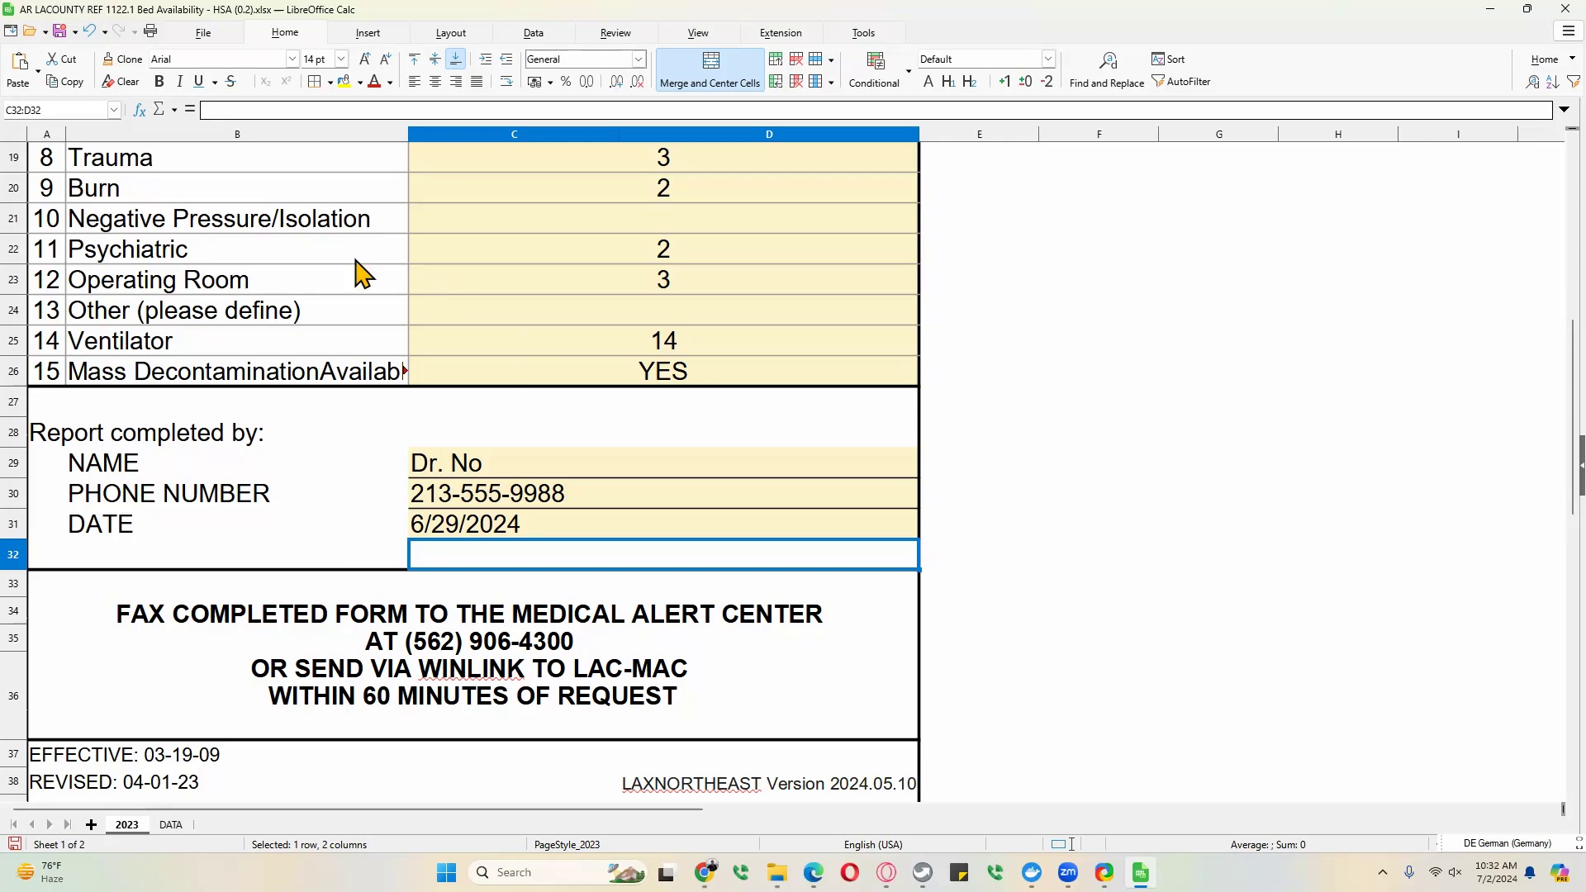
# - Enter the radio operator's call sign in the Call Sign cell C41
pyautogui.scroll(-3, 356, 273)
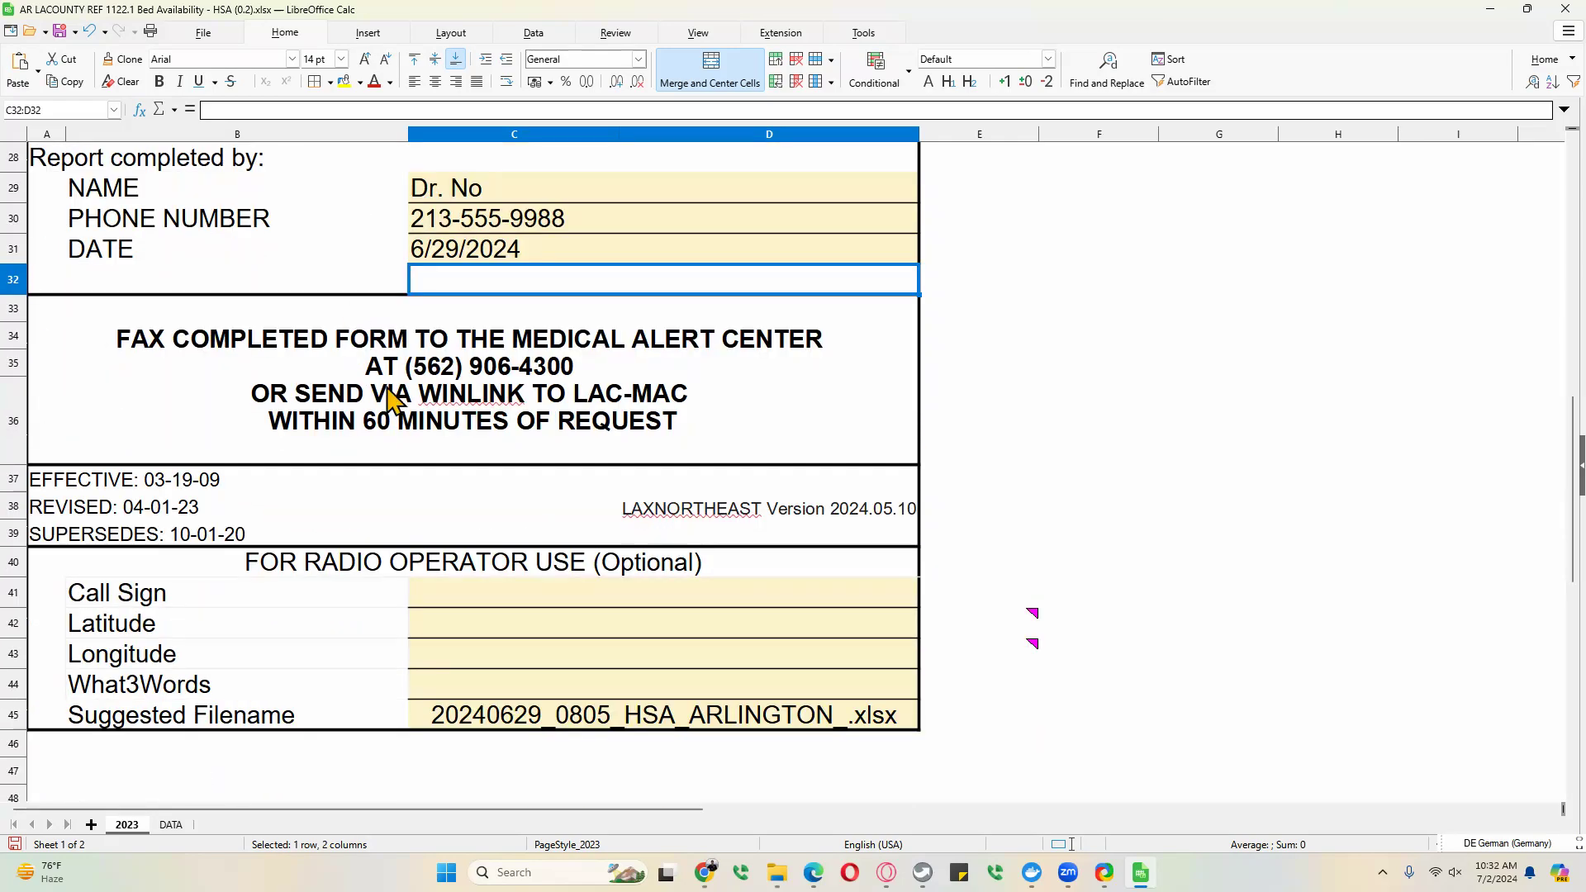
pyautogui.scroll(-2, 391, 396)
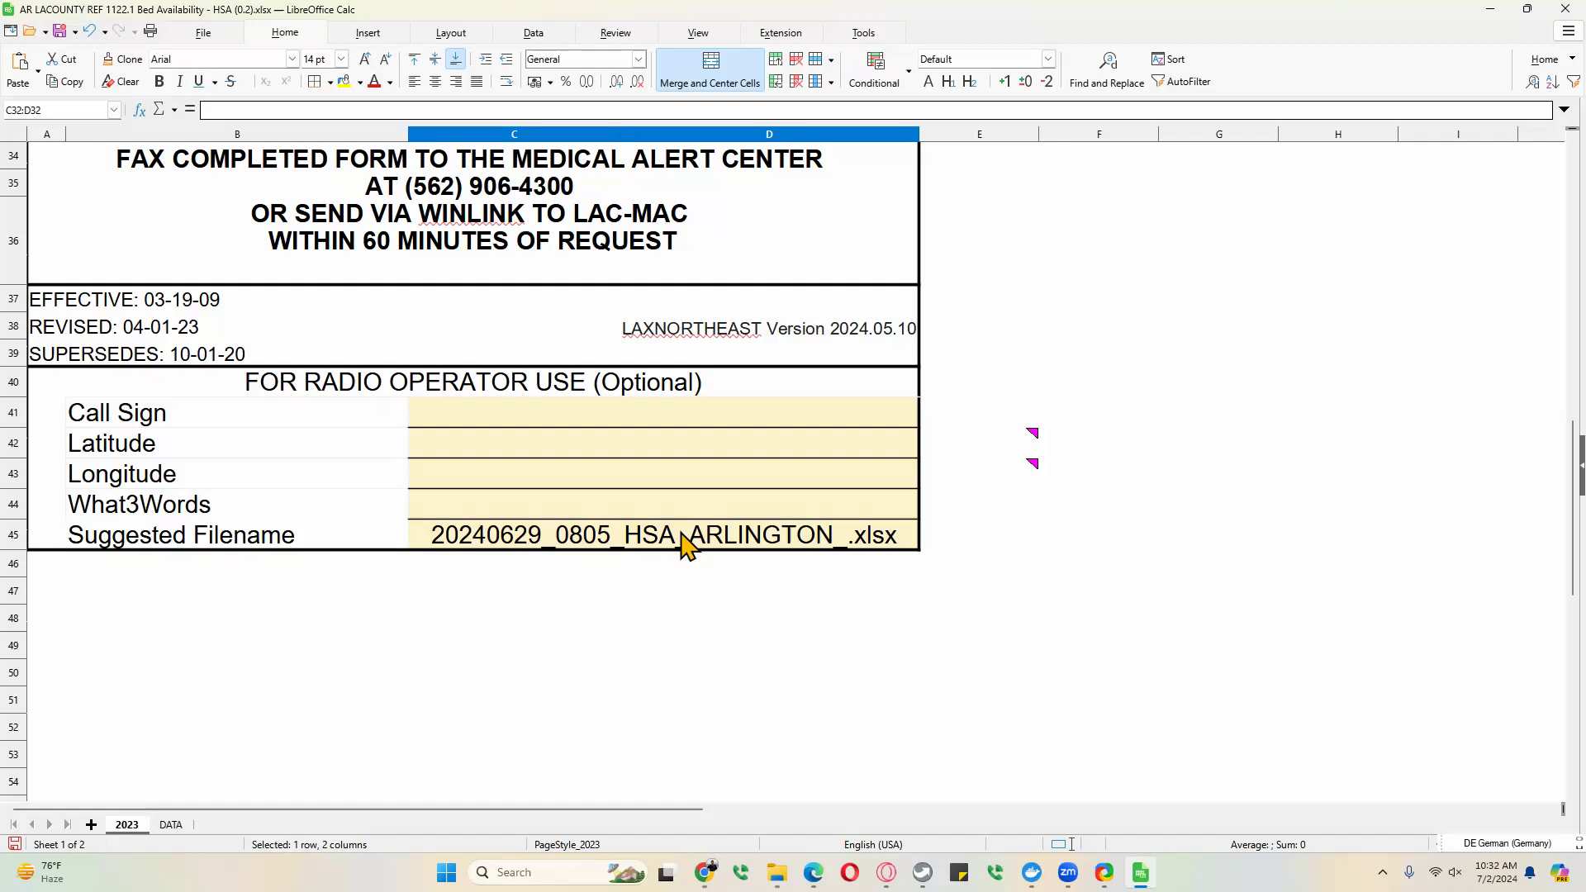
pyautogui.click(487, 418)
pyautogui.write('K6OLI')
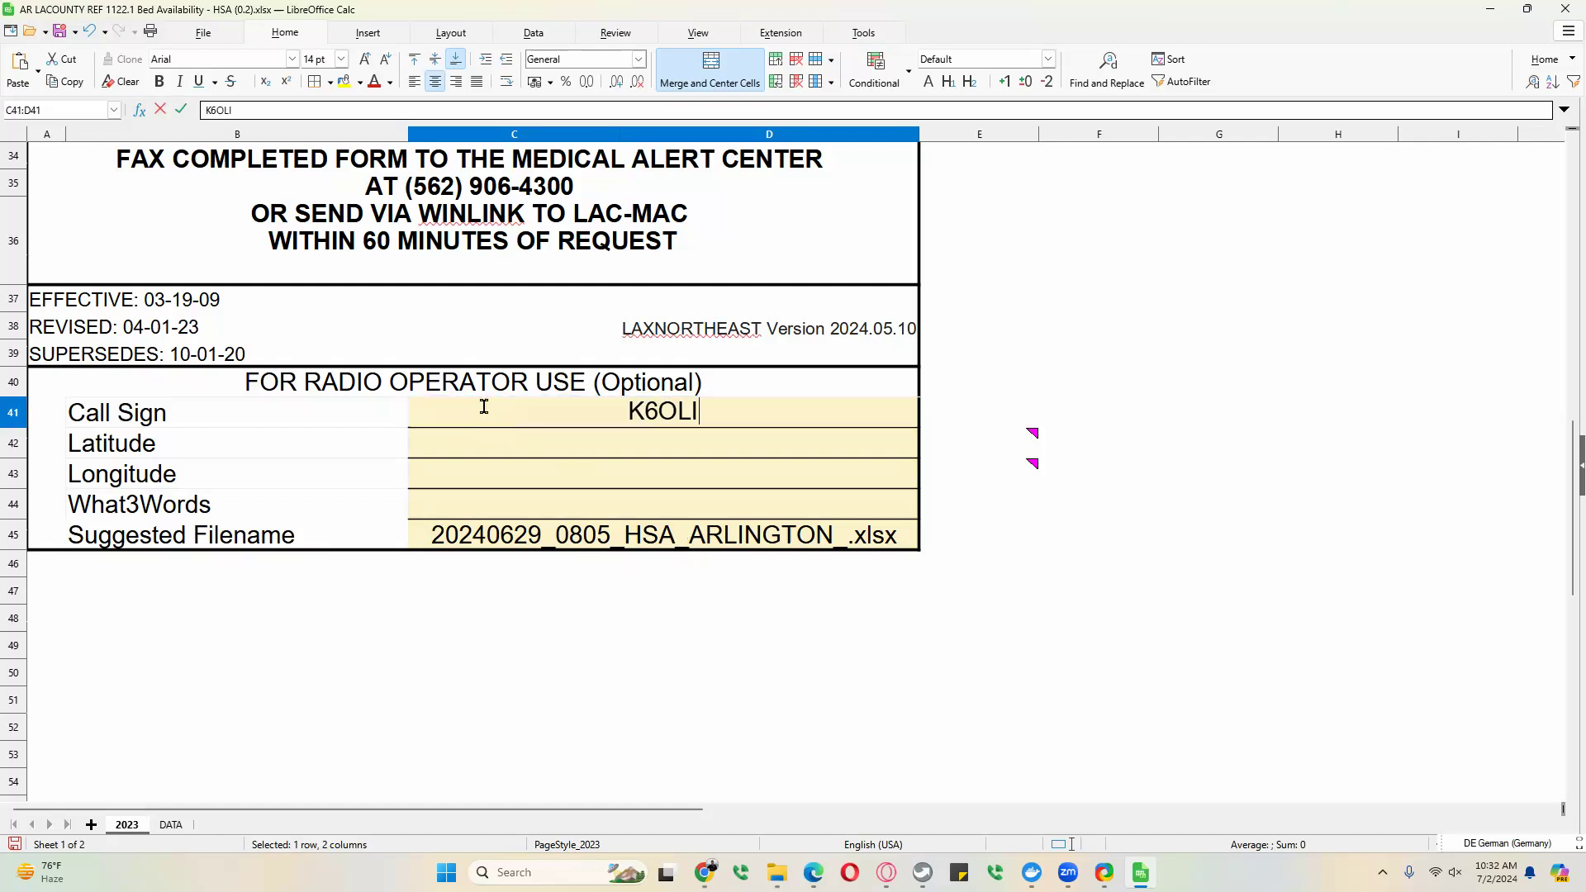
pyautogui.press('Return')
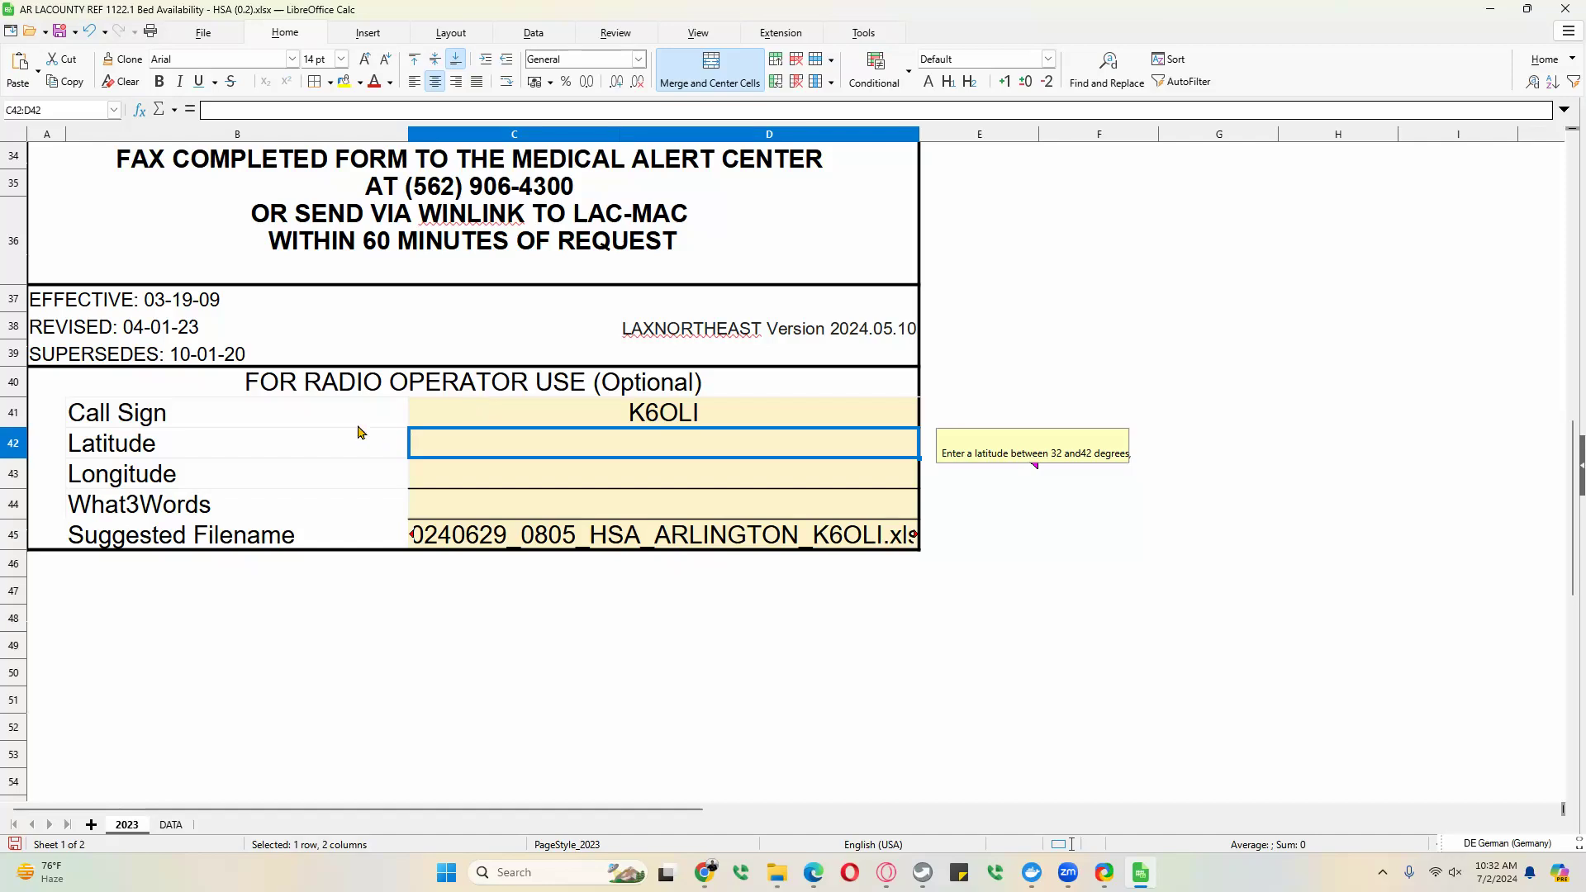
pyautogui.click(1106, 876)
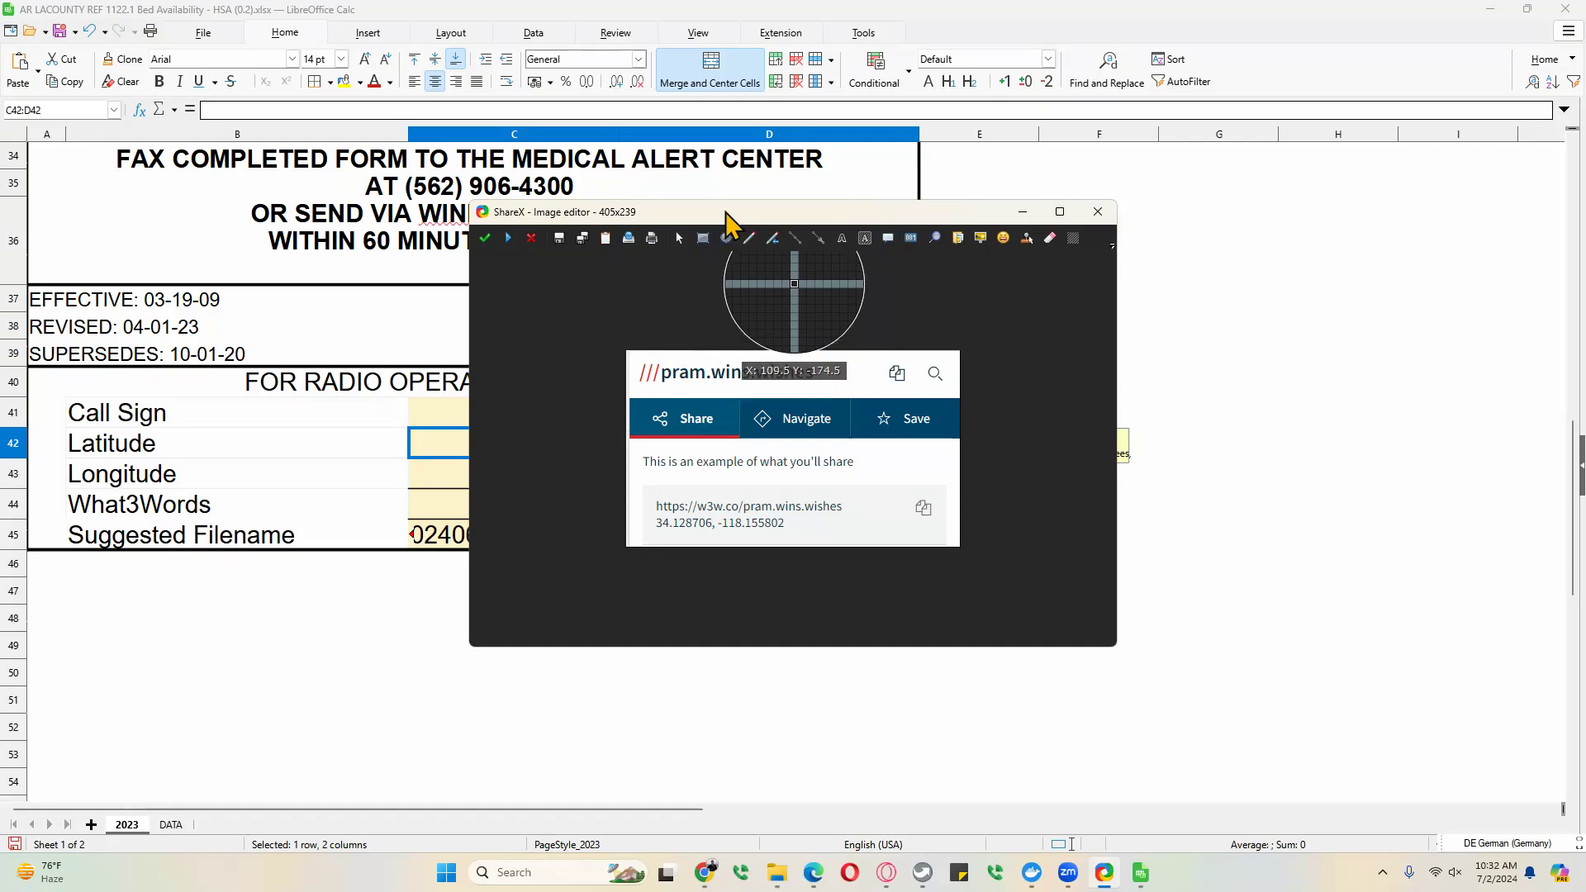
# - Enter Latitude 34.1287 and Longitude -118.1558 from the location screenshot
pyautogui.moveTo(727, 219); pyautogui.dragTo(1156, 155)
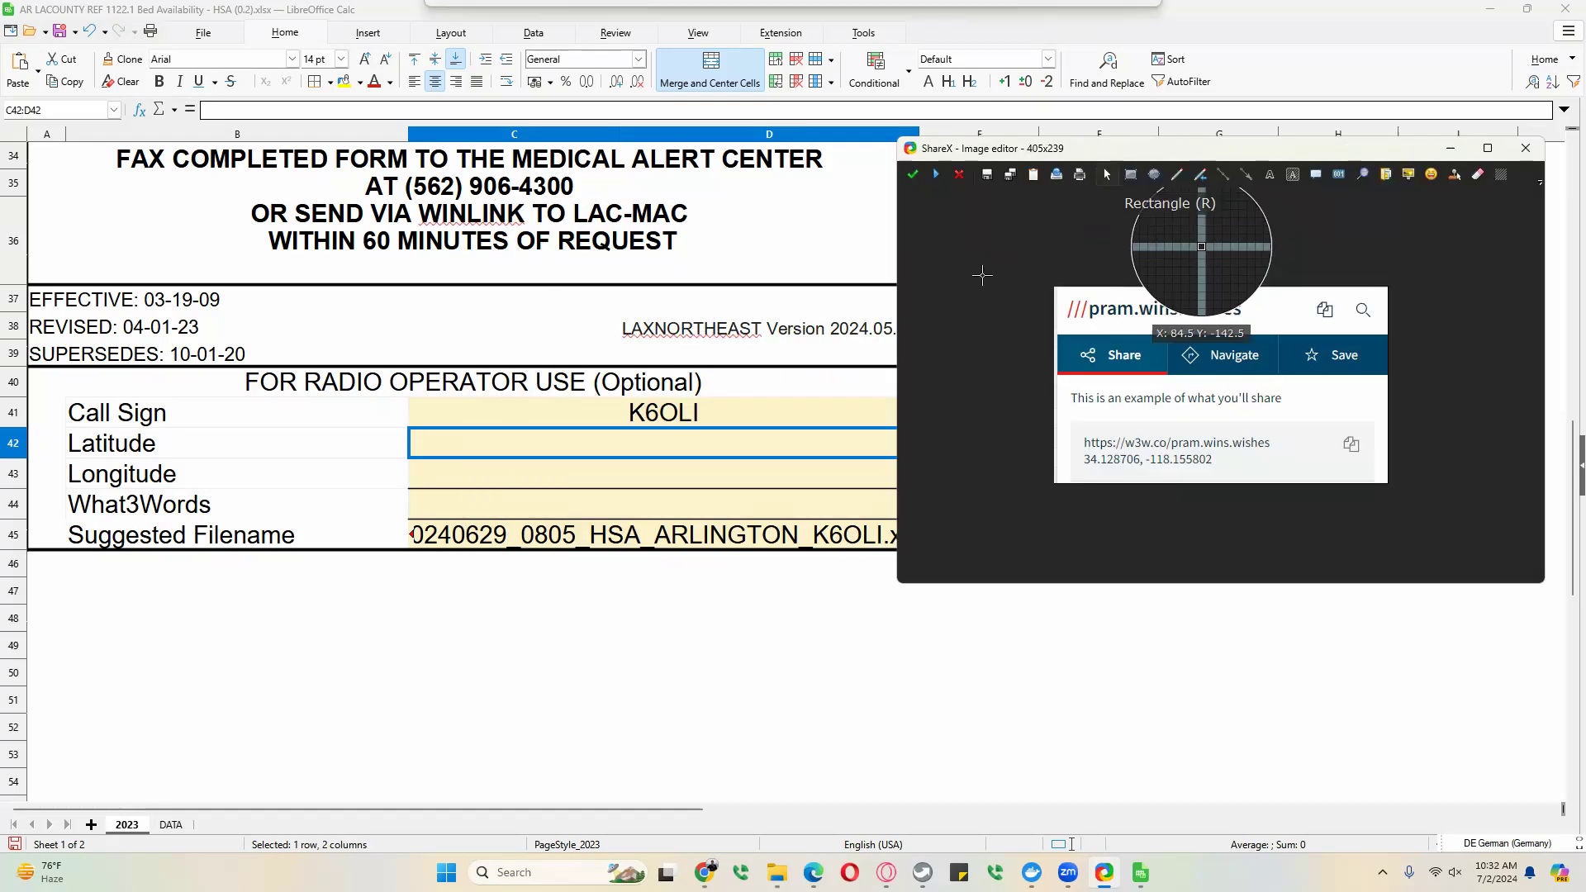
pyautogui.click(508, 450)
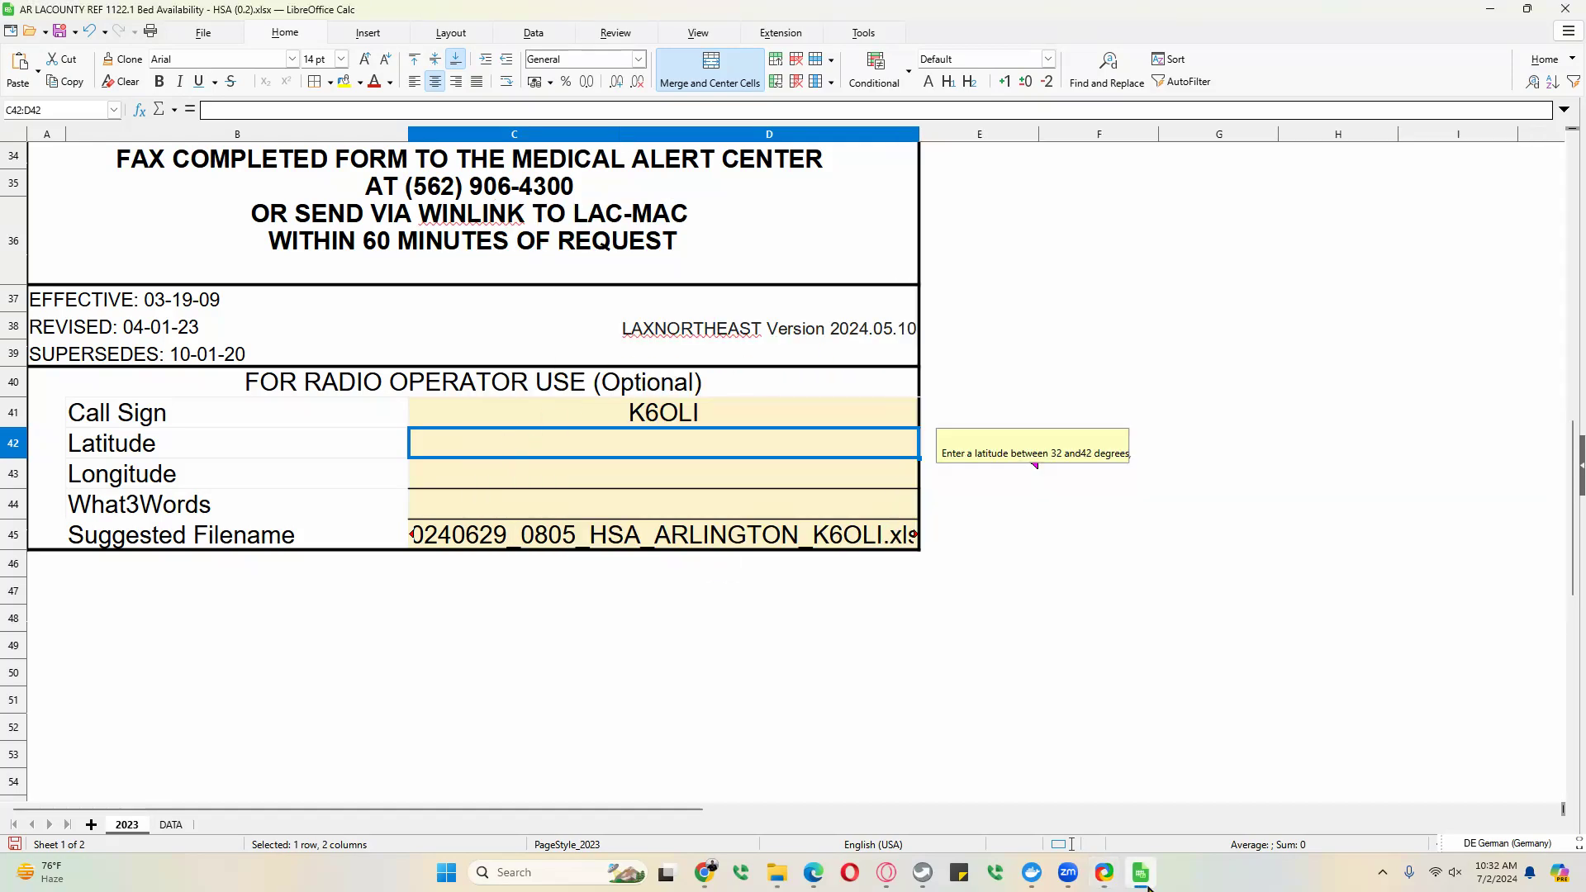
pyautogui.click(1107, 876)
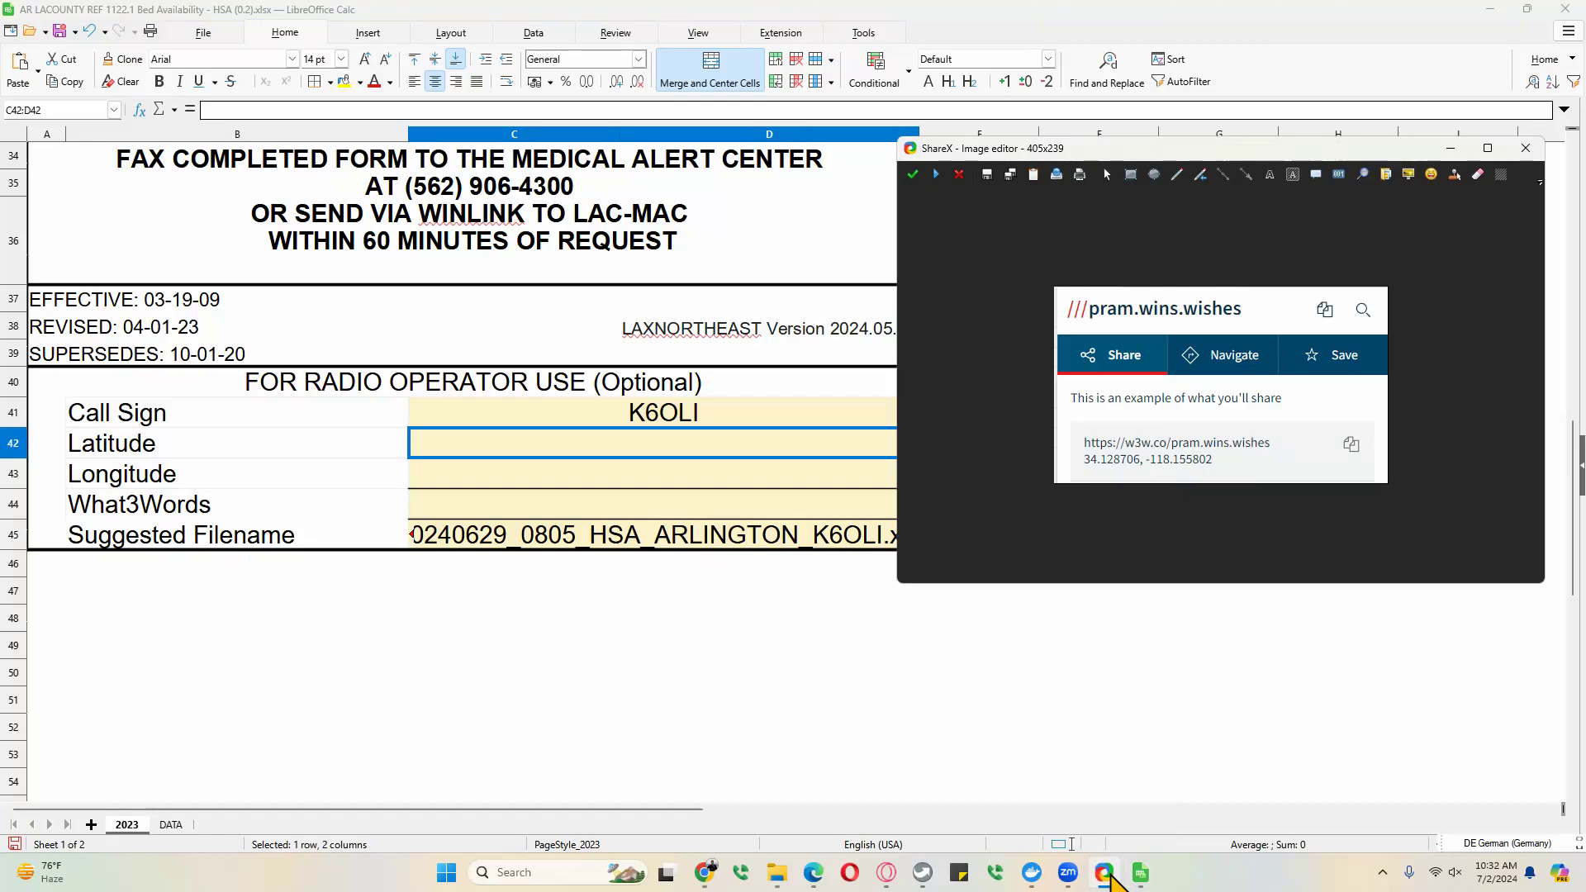
pyautogui.click(550, 455)
pyautogui.write('34.')
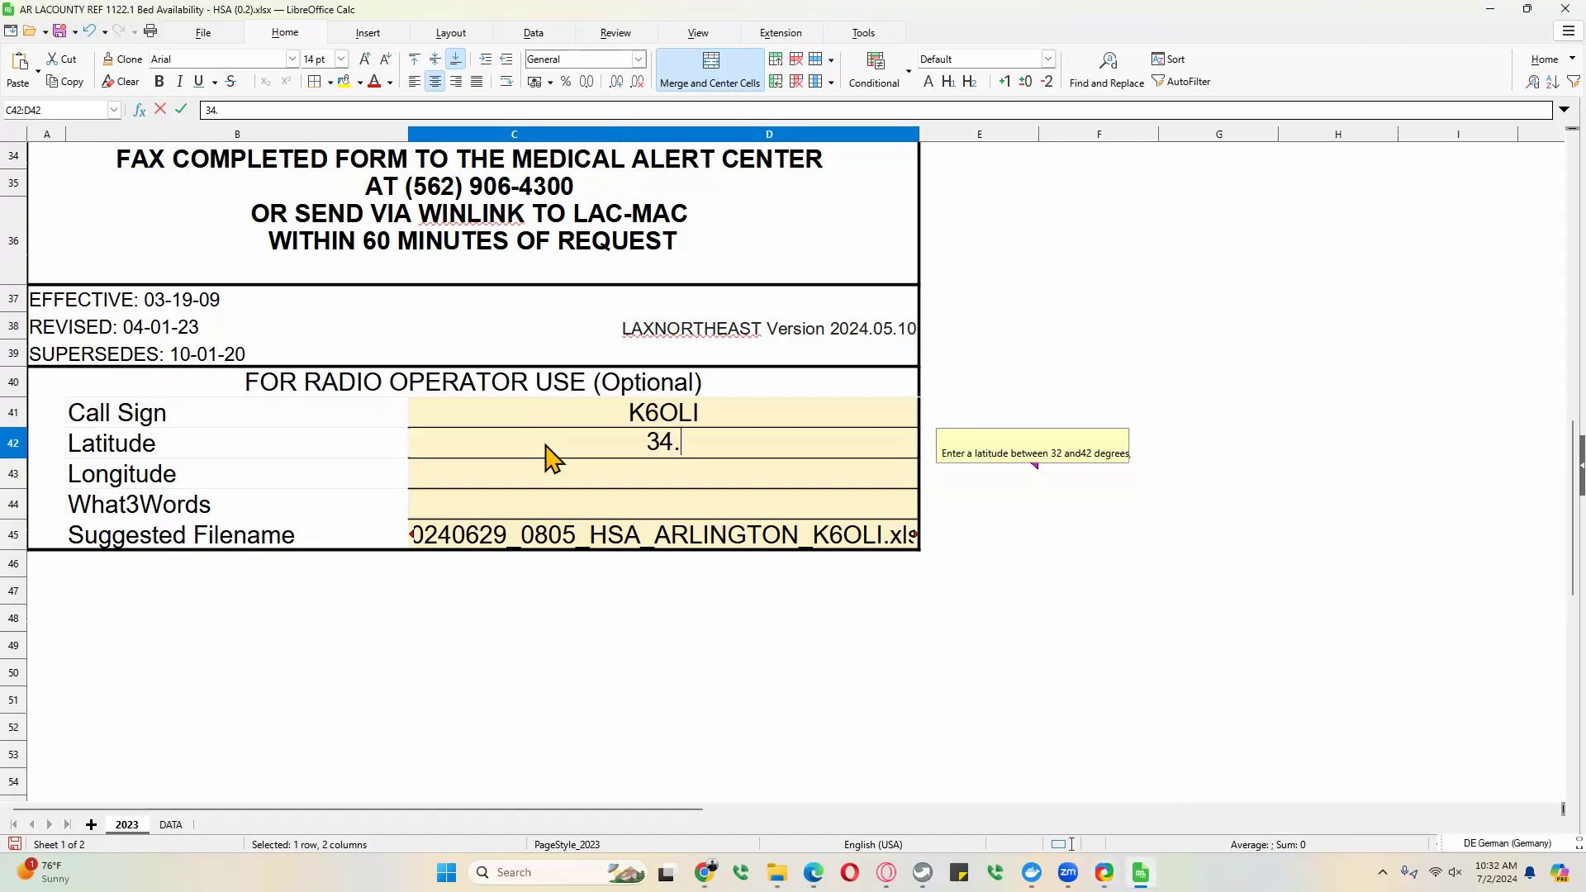
pyautogui.write('1287')
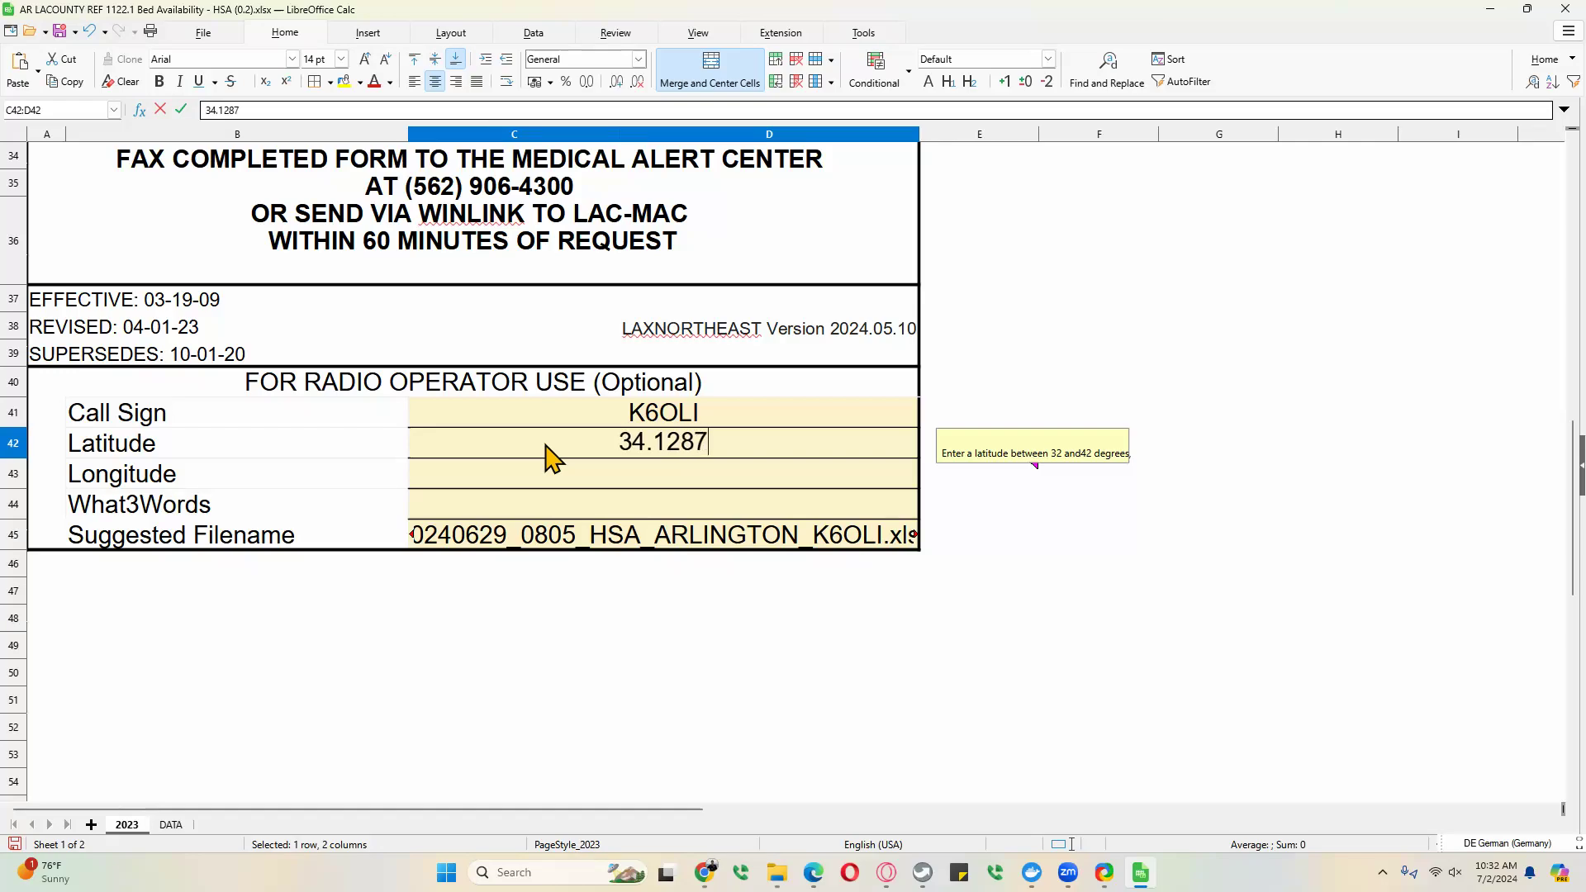
pyautogui.click(566, 473)
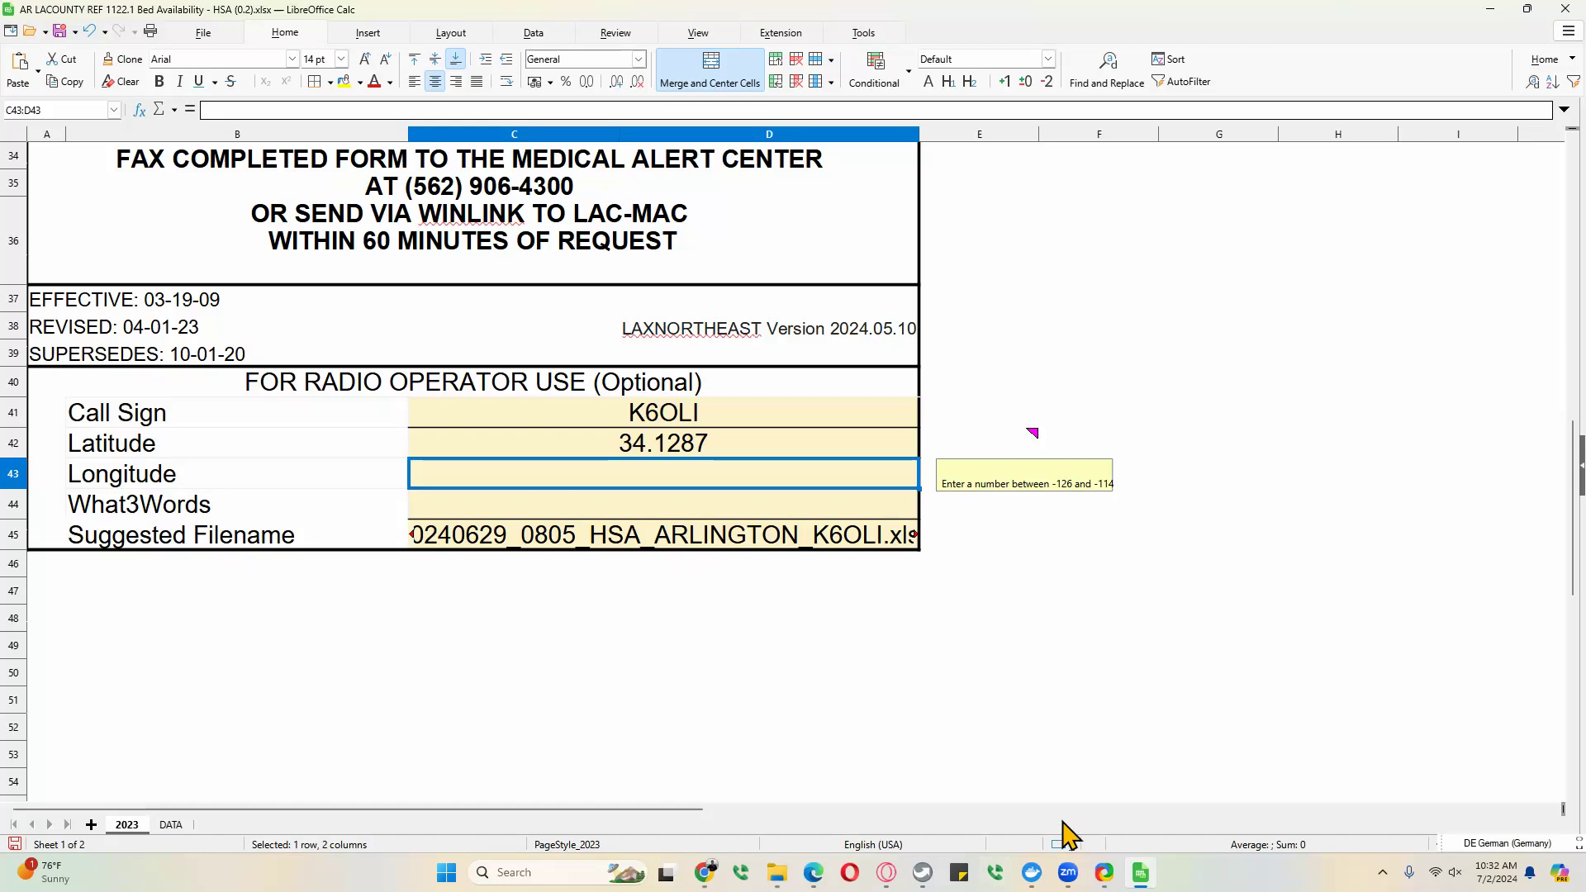
pyautogui.click(1105, 873)
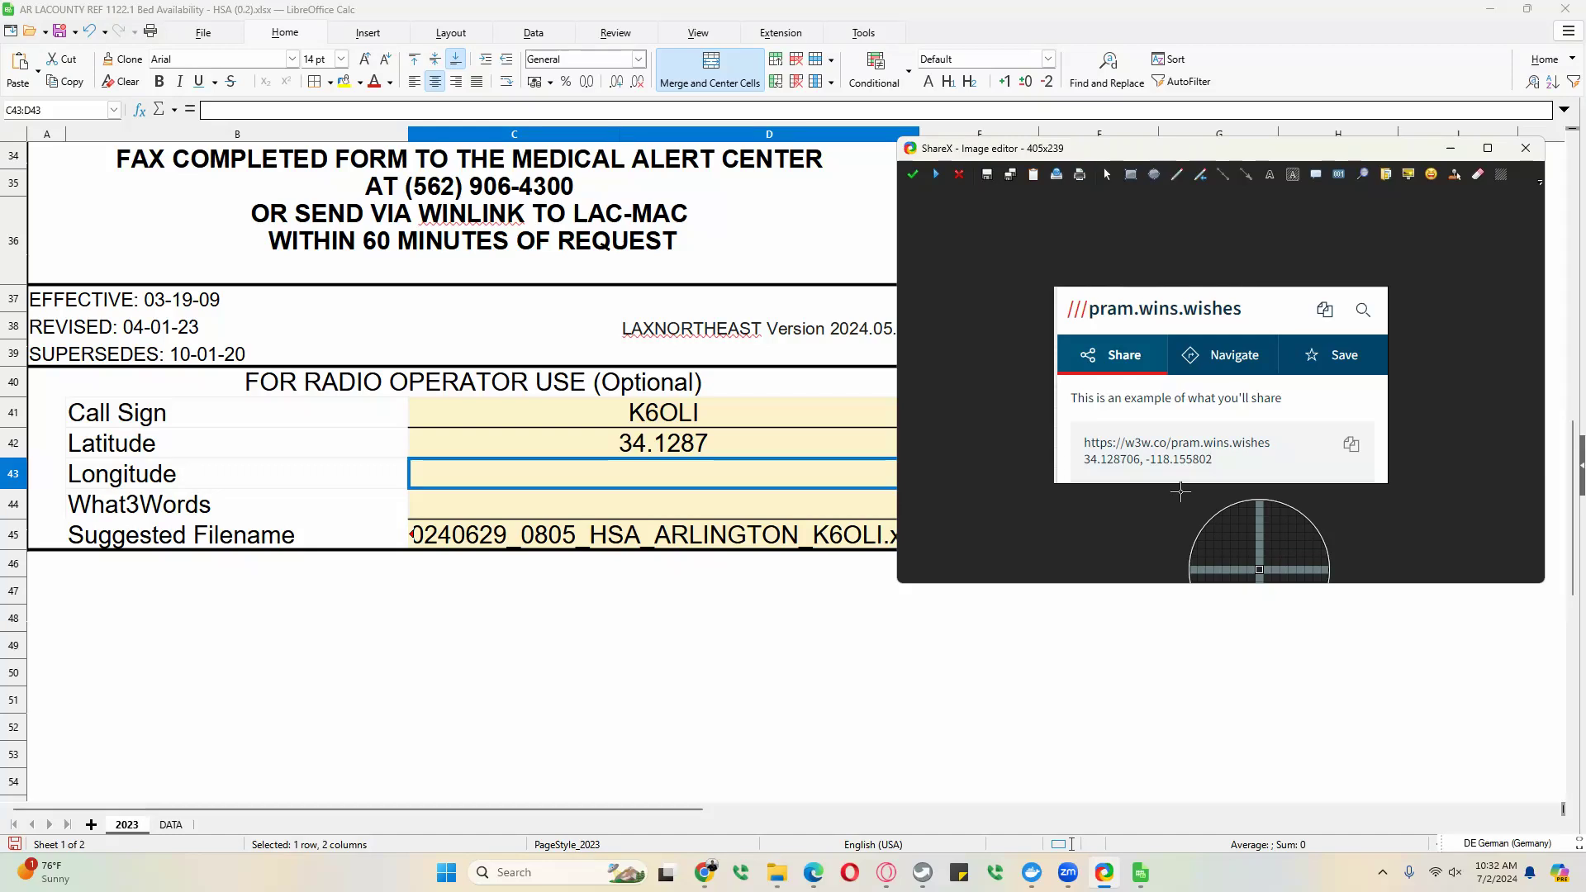
pyautogui.click(524, 487)
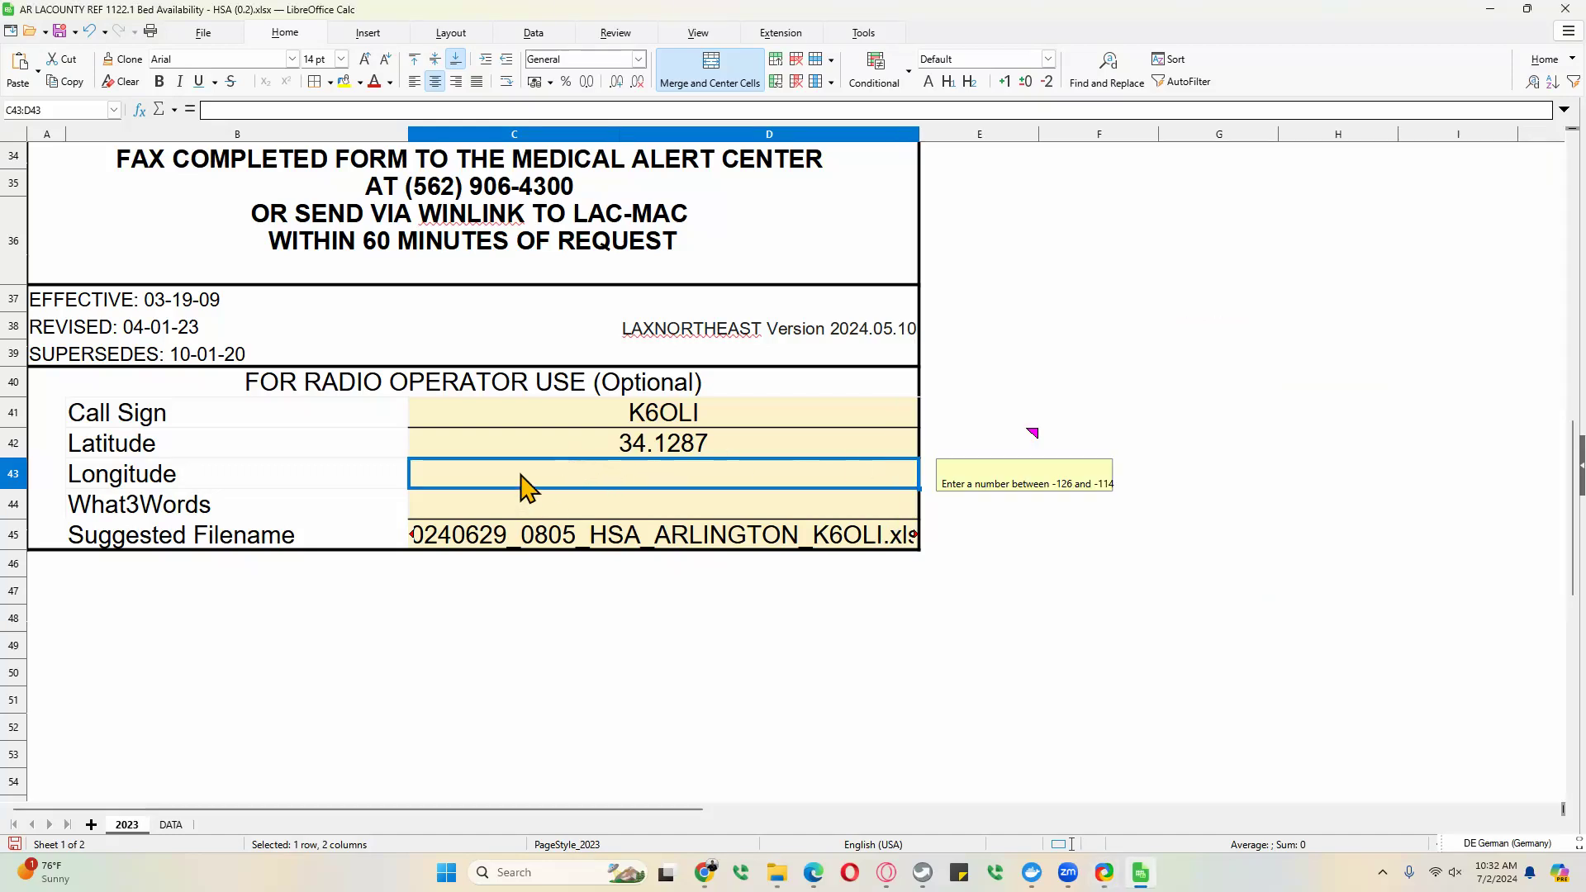
pyautogui.write('-118')
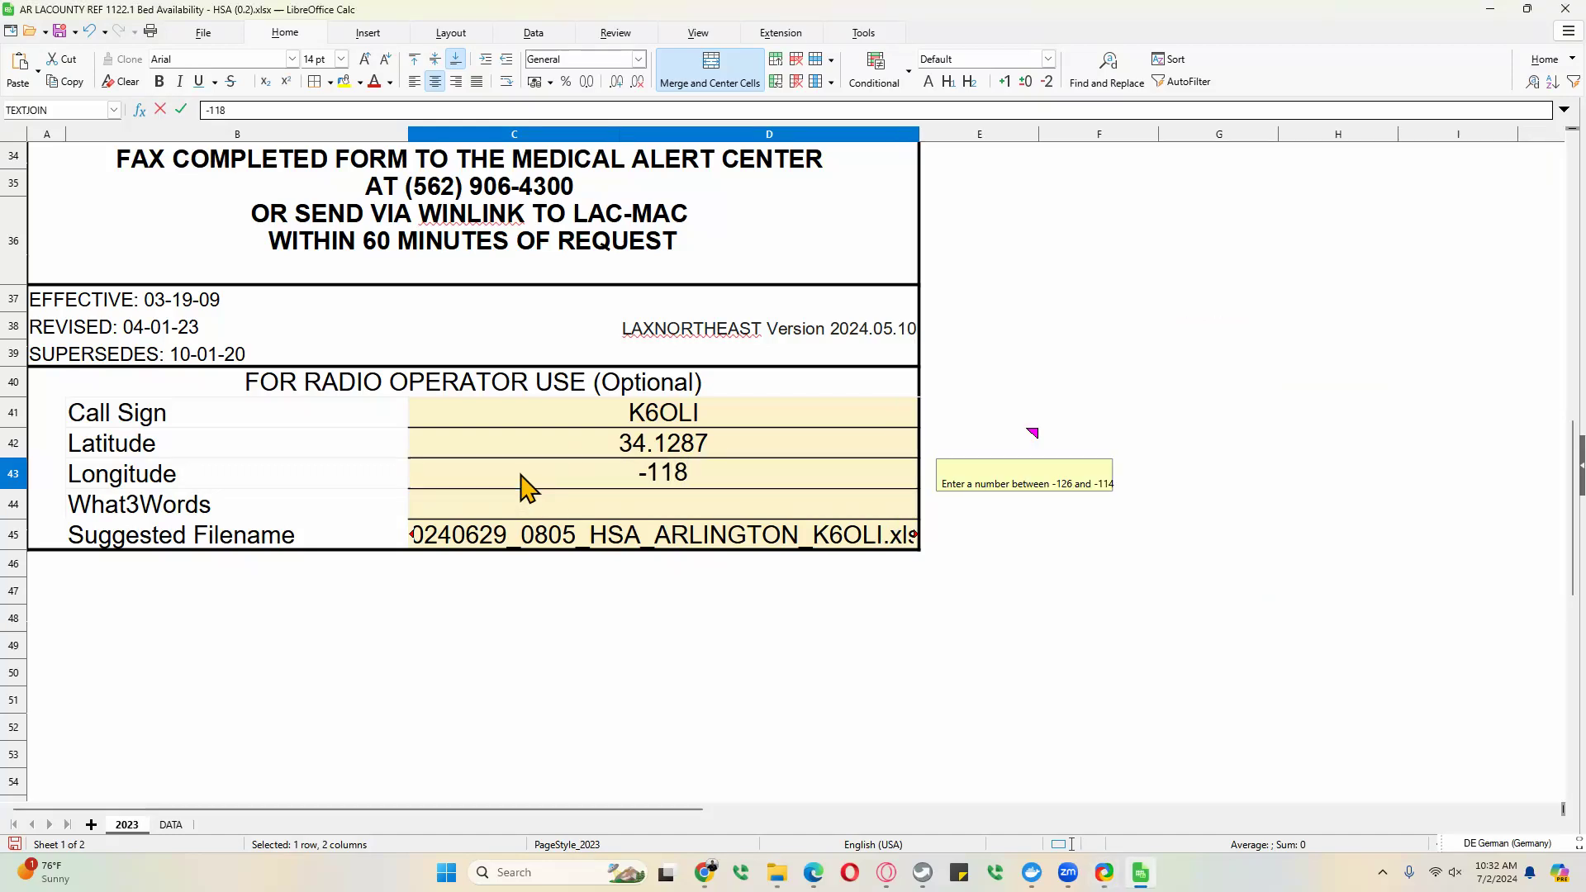
pyautogui.write('.1558')
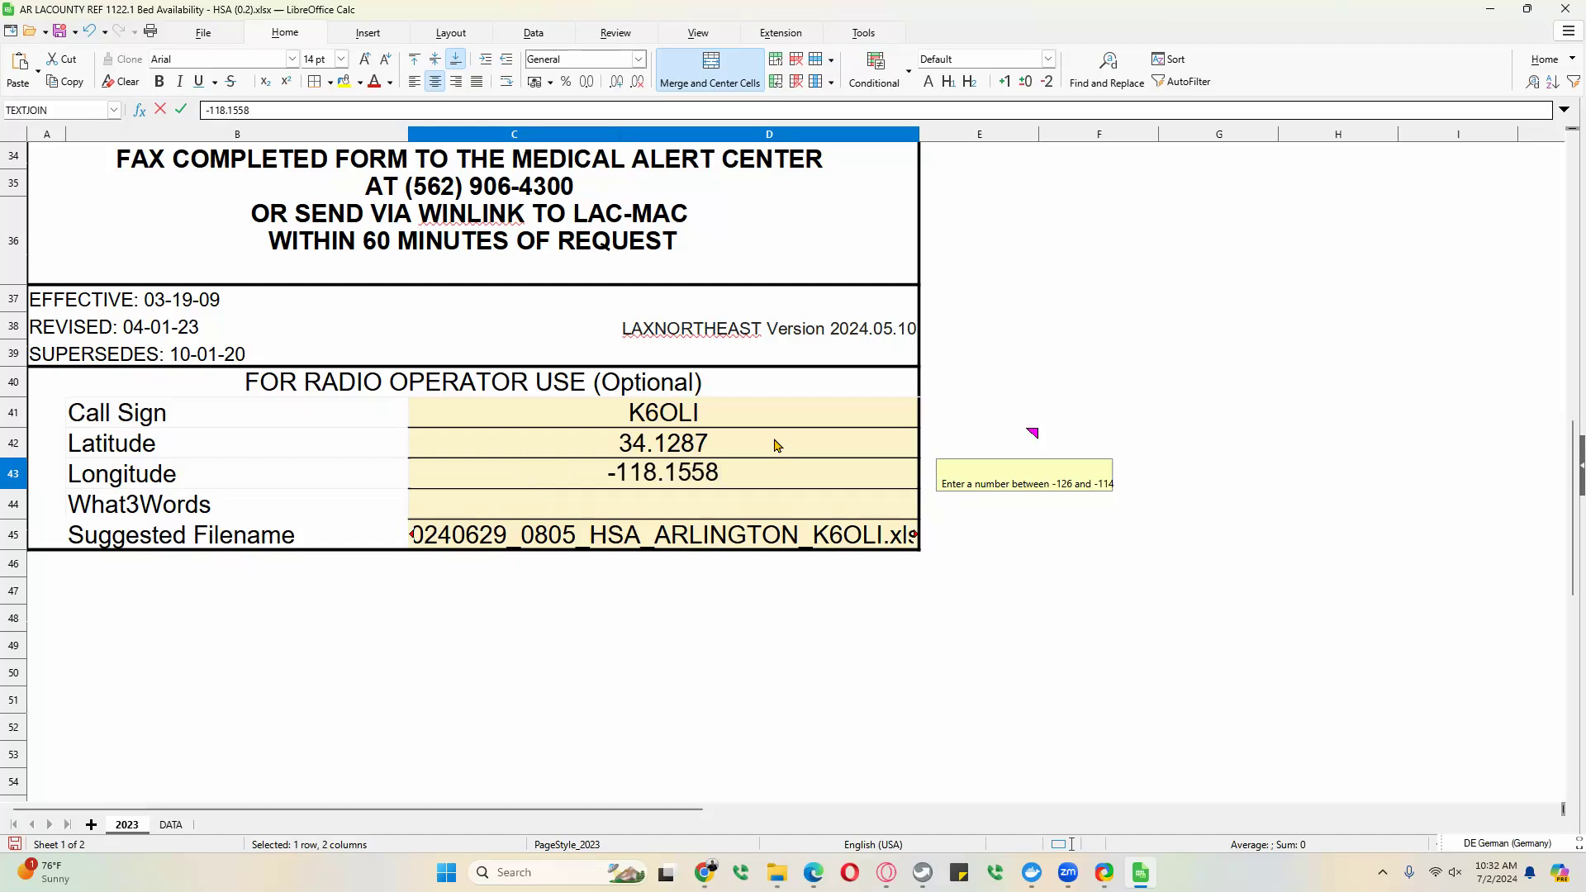
pyautogui.click(763, 505)
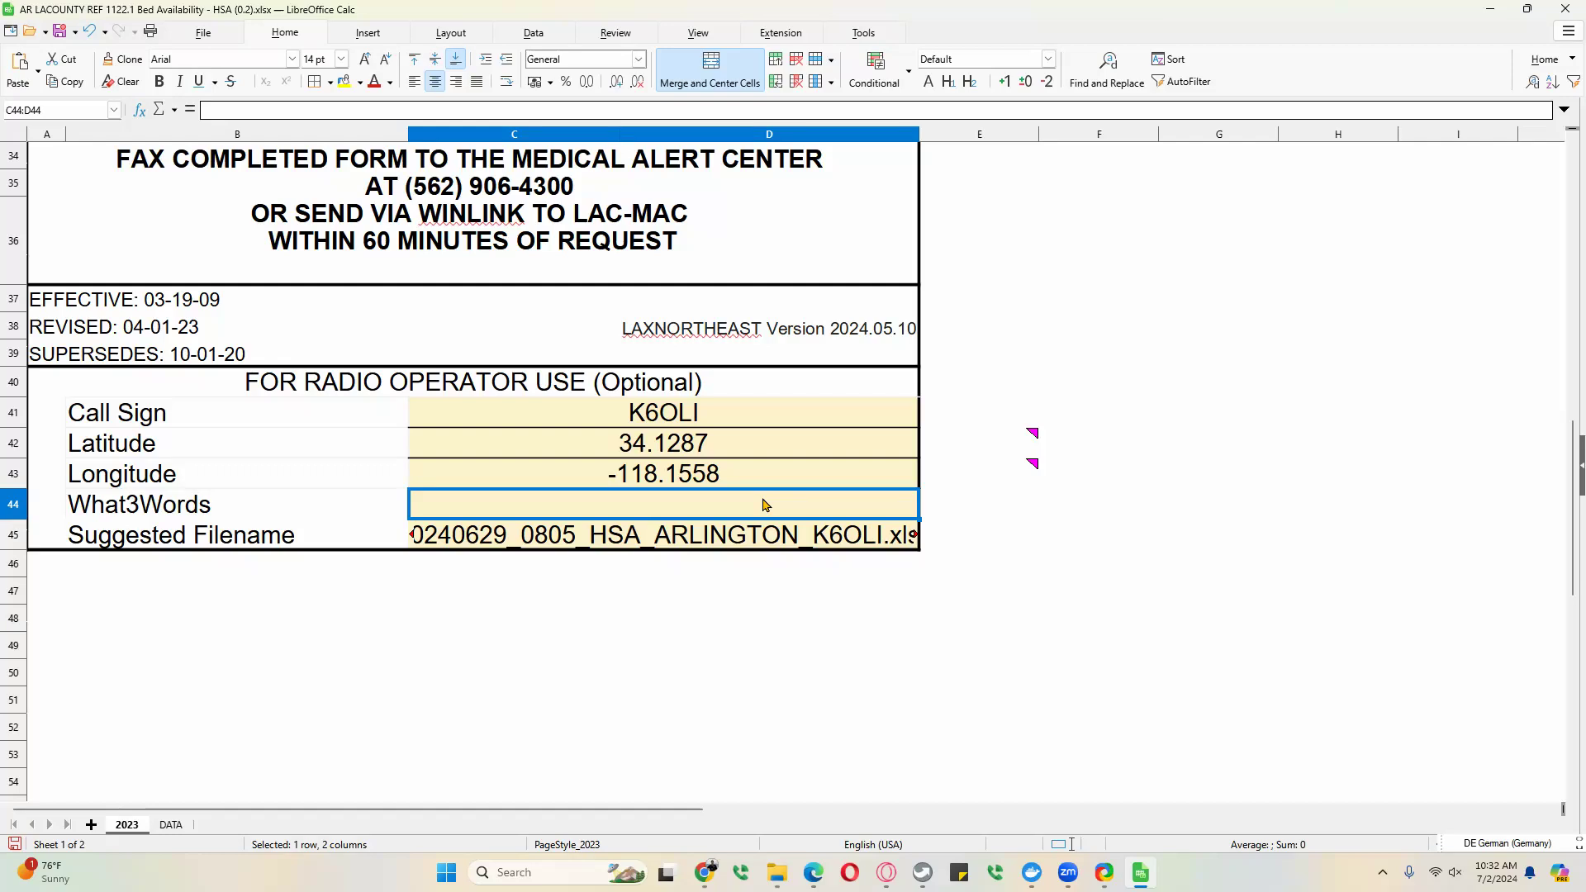
# - Enter the What3Words location pram.wins.wishes
pyautogui.click(1103, 872)
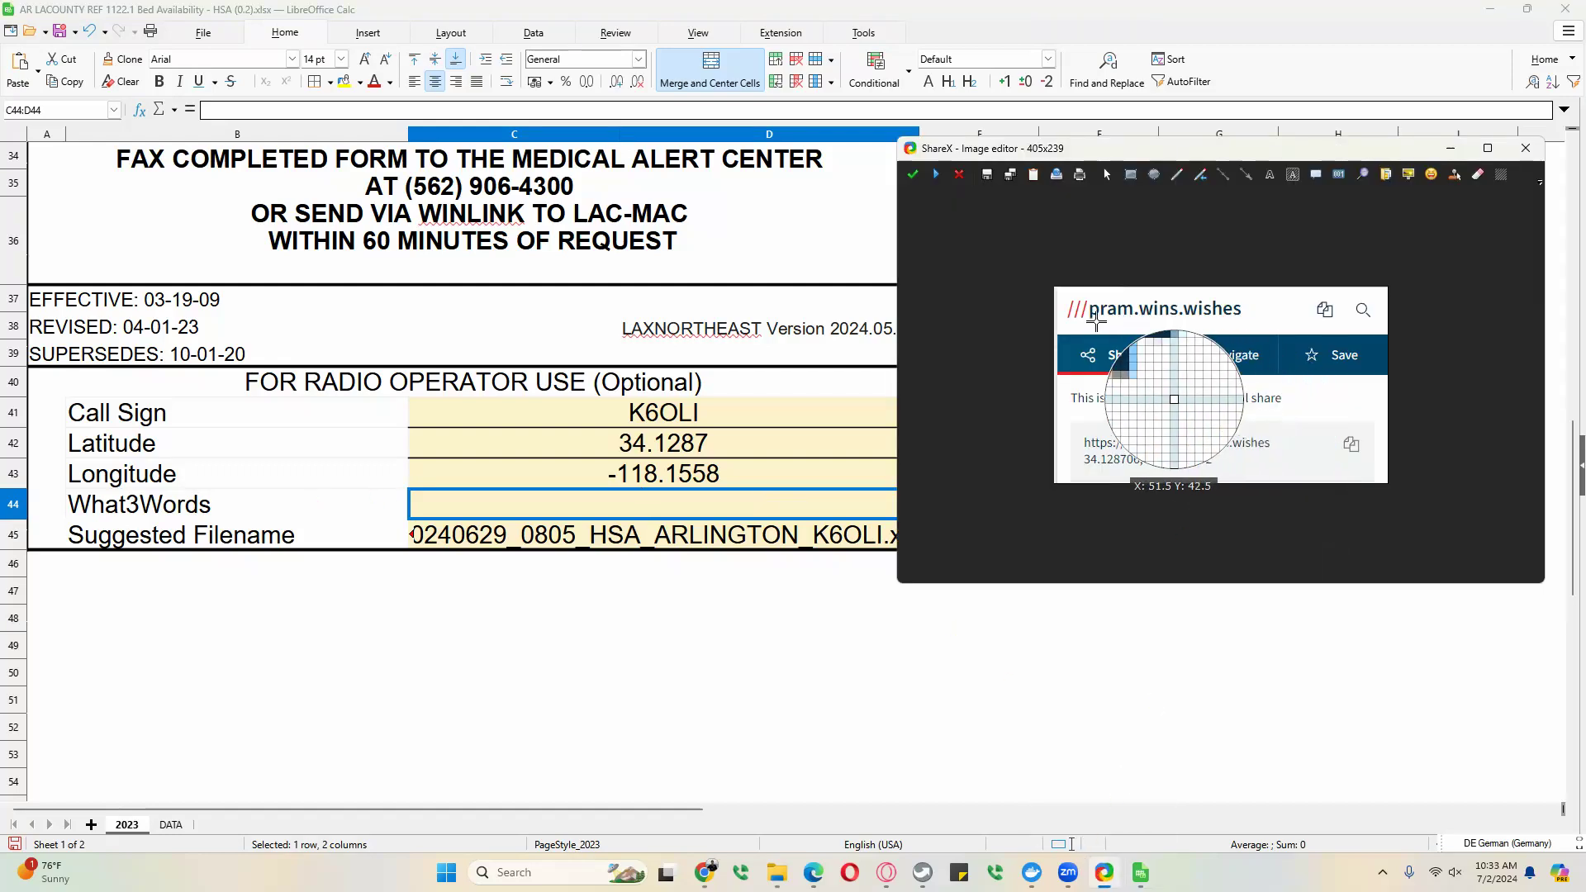
pyautogui.click(694, 509)
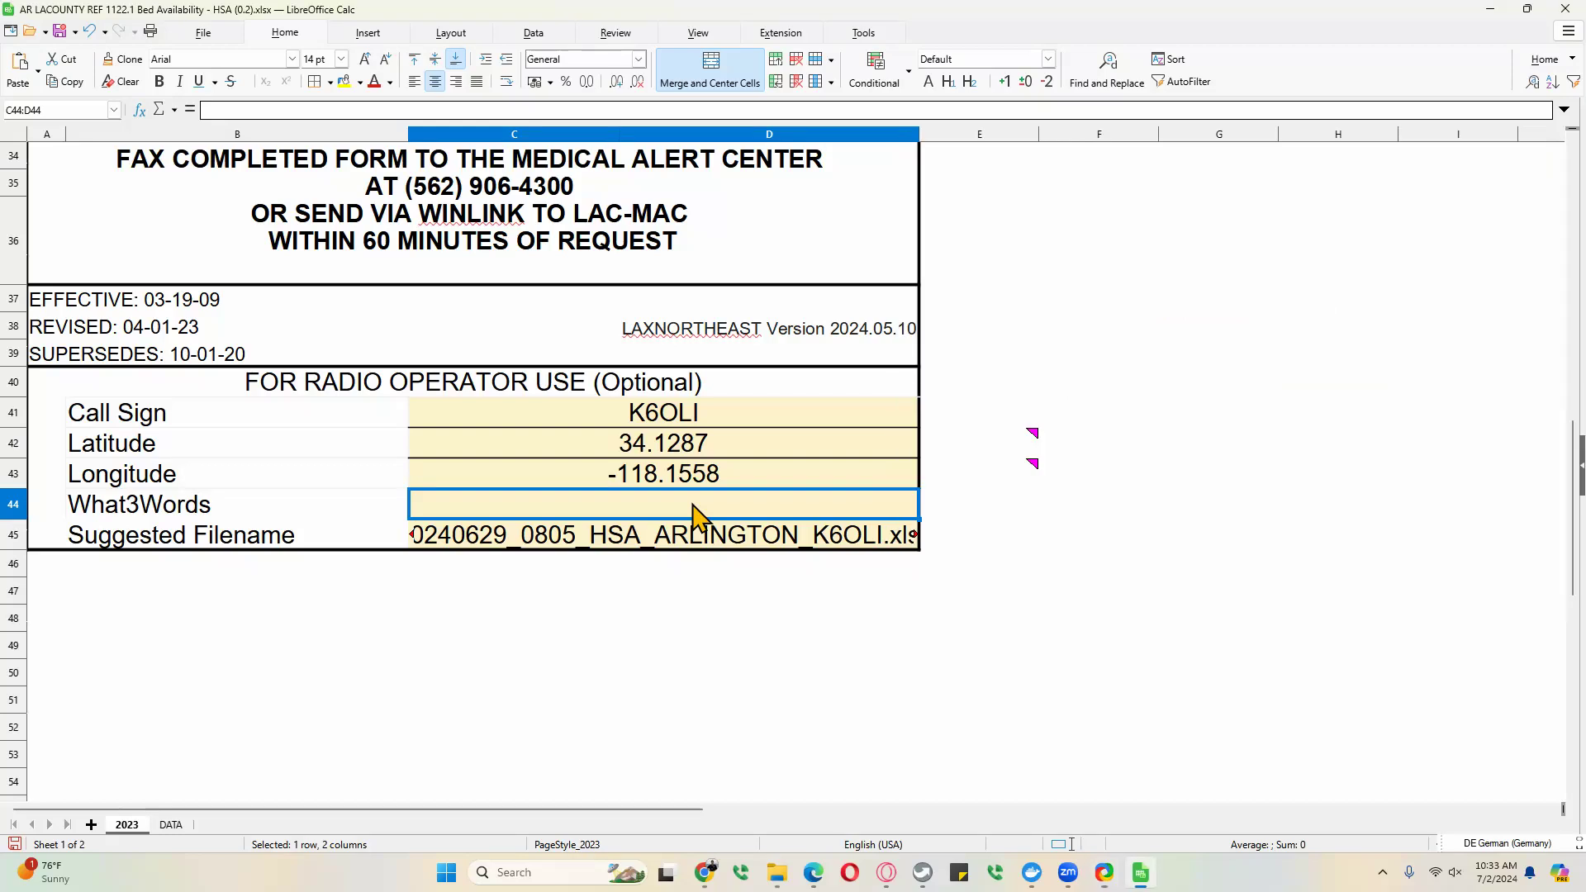
pyautogui.write('pram/')
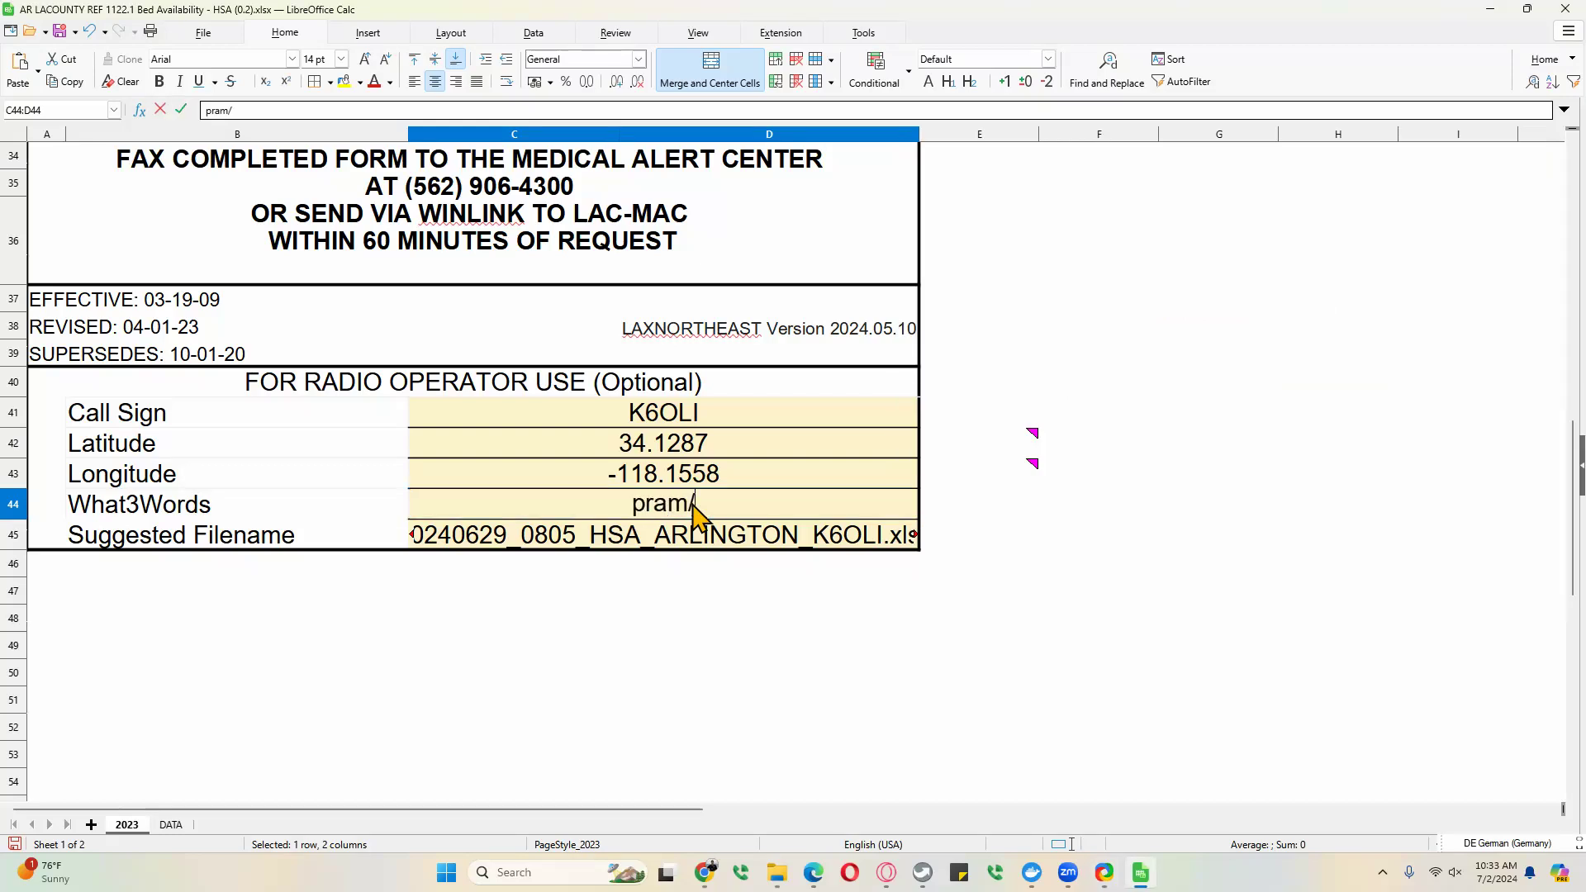
pyautogui.press('BackSpace')
pyautogui.write('.wins.wishe')
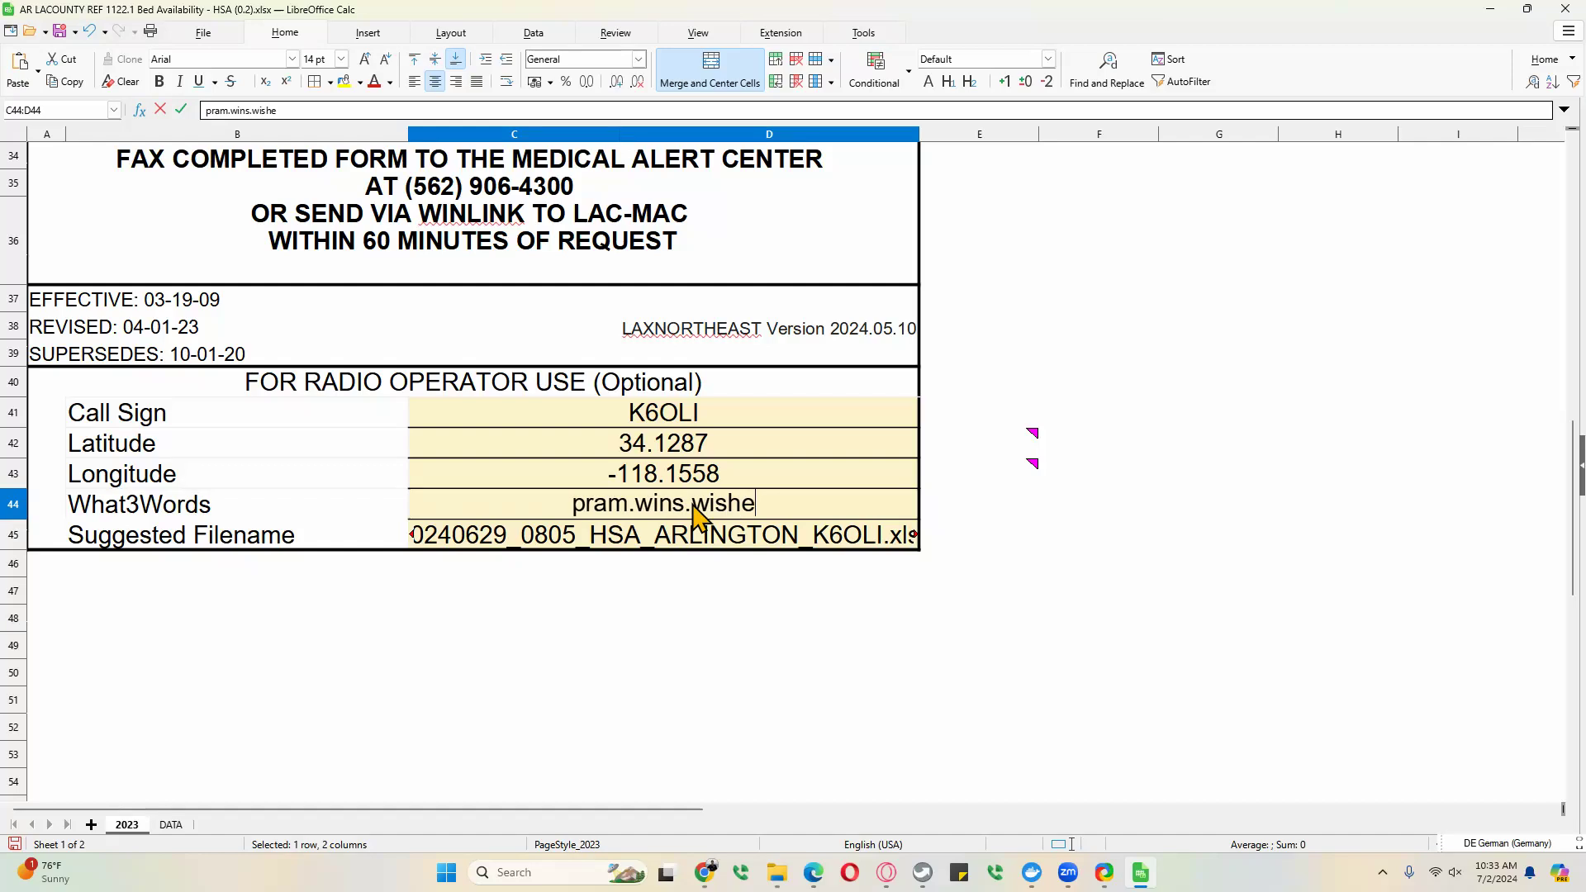
pyautogui.write('s')
pyautogui.press('Return')
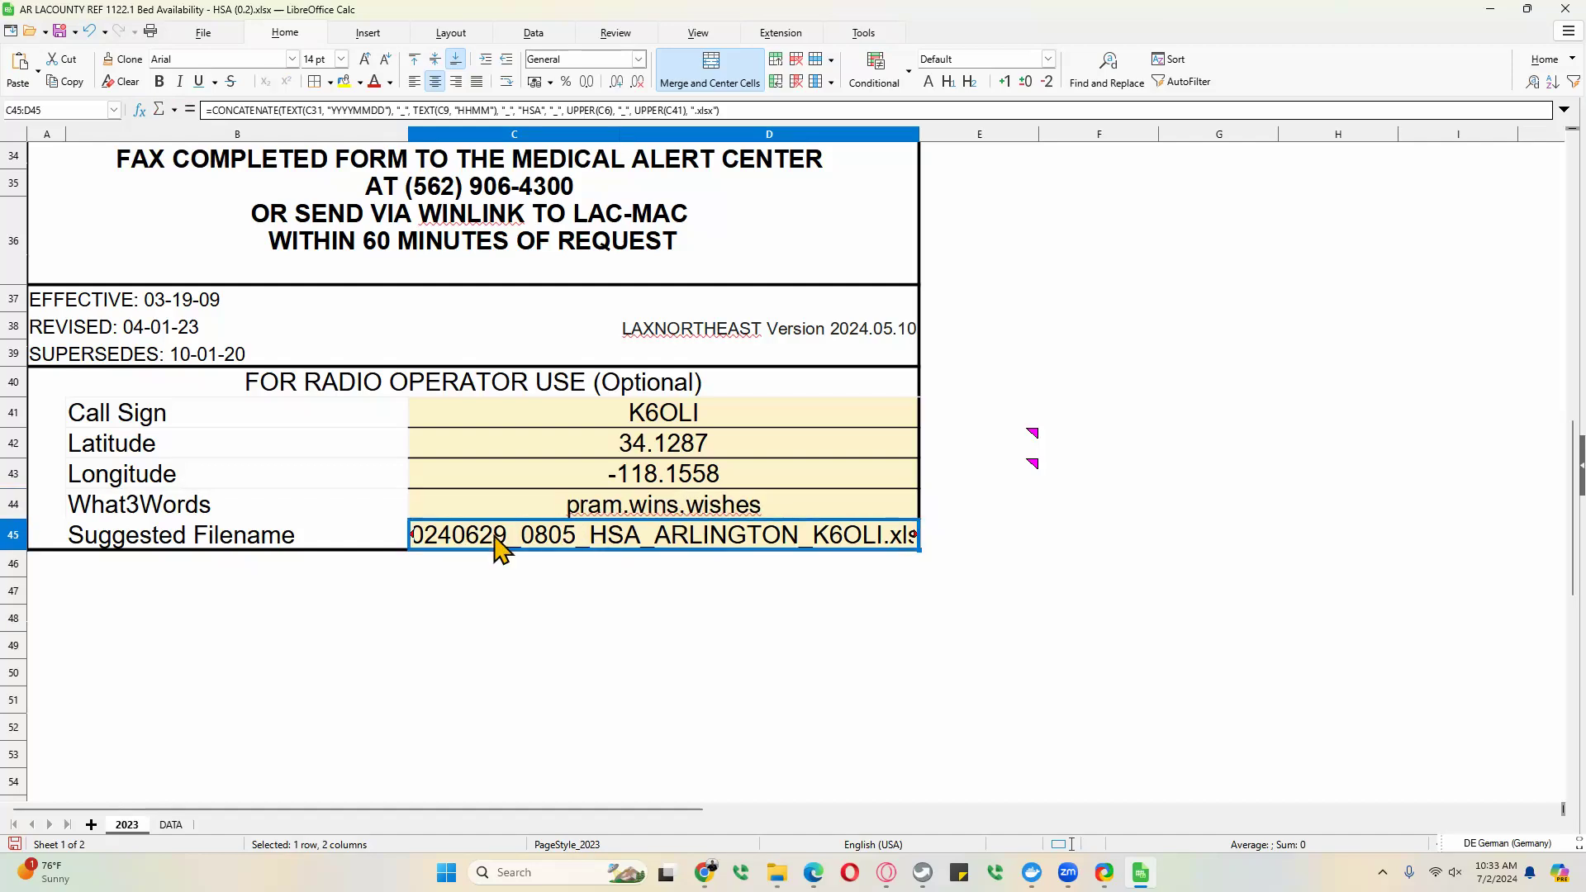
# - Widen column D and copy the suggested filename 20240629_0805_HSA_ARLINGTON_K6OLI.xlsx from C45
pyautogui.moveTo(920, 131); pyautogui.dragTo(975, 133)
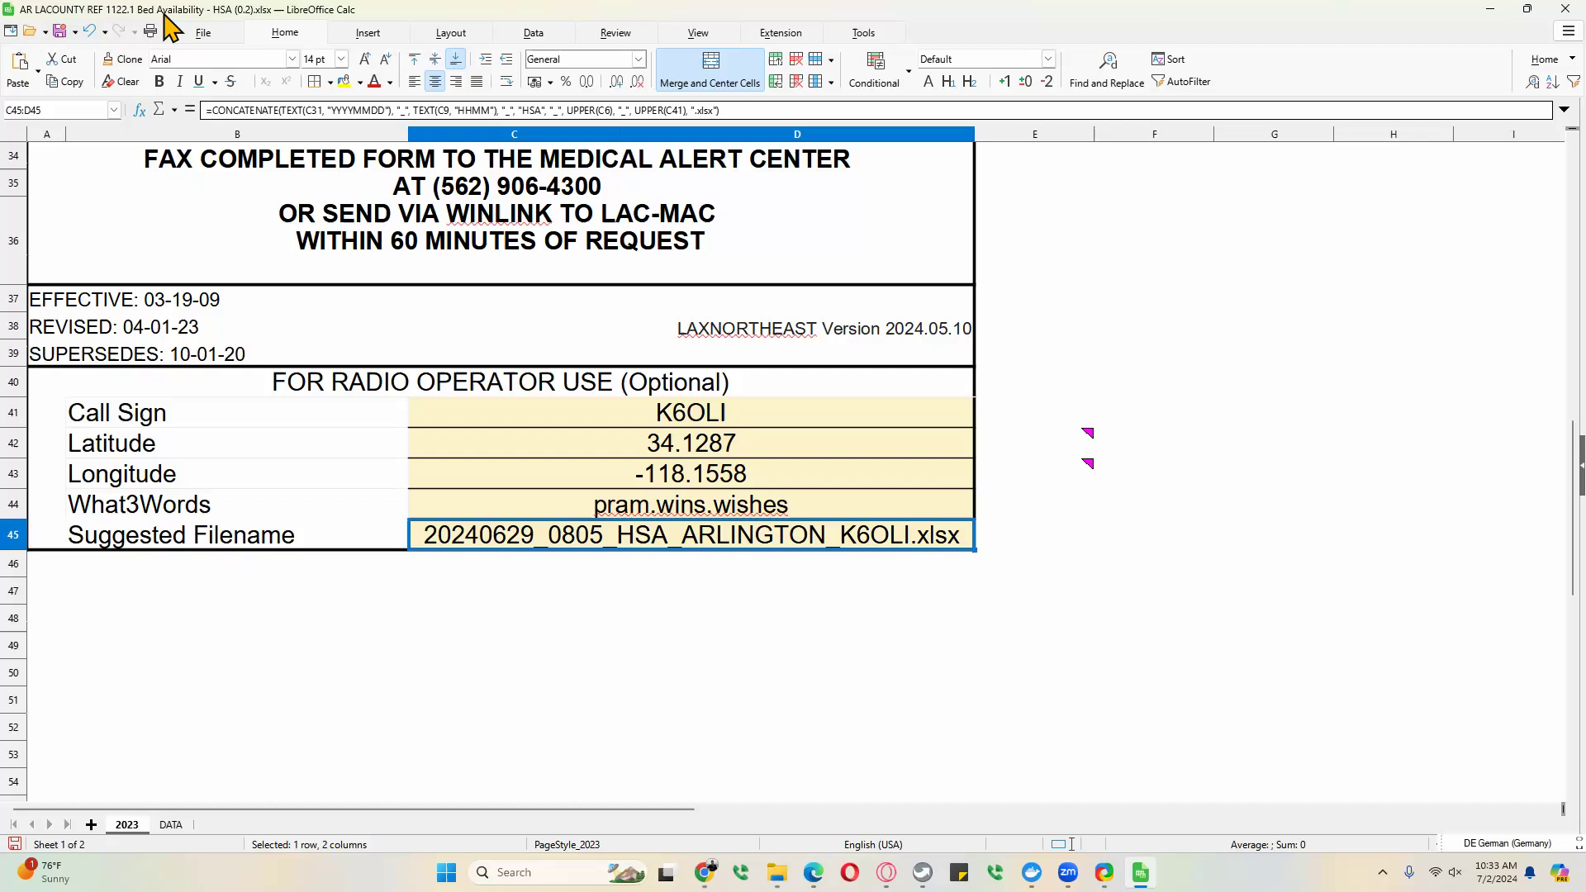
pyautogui.rightClick(748, 541)
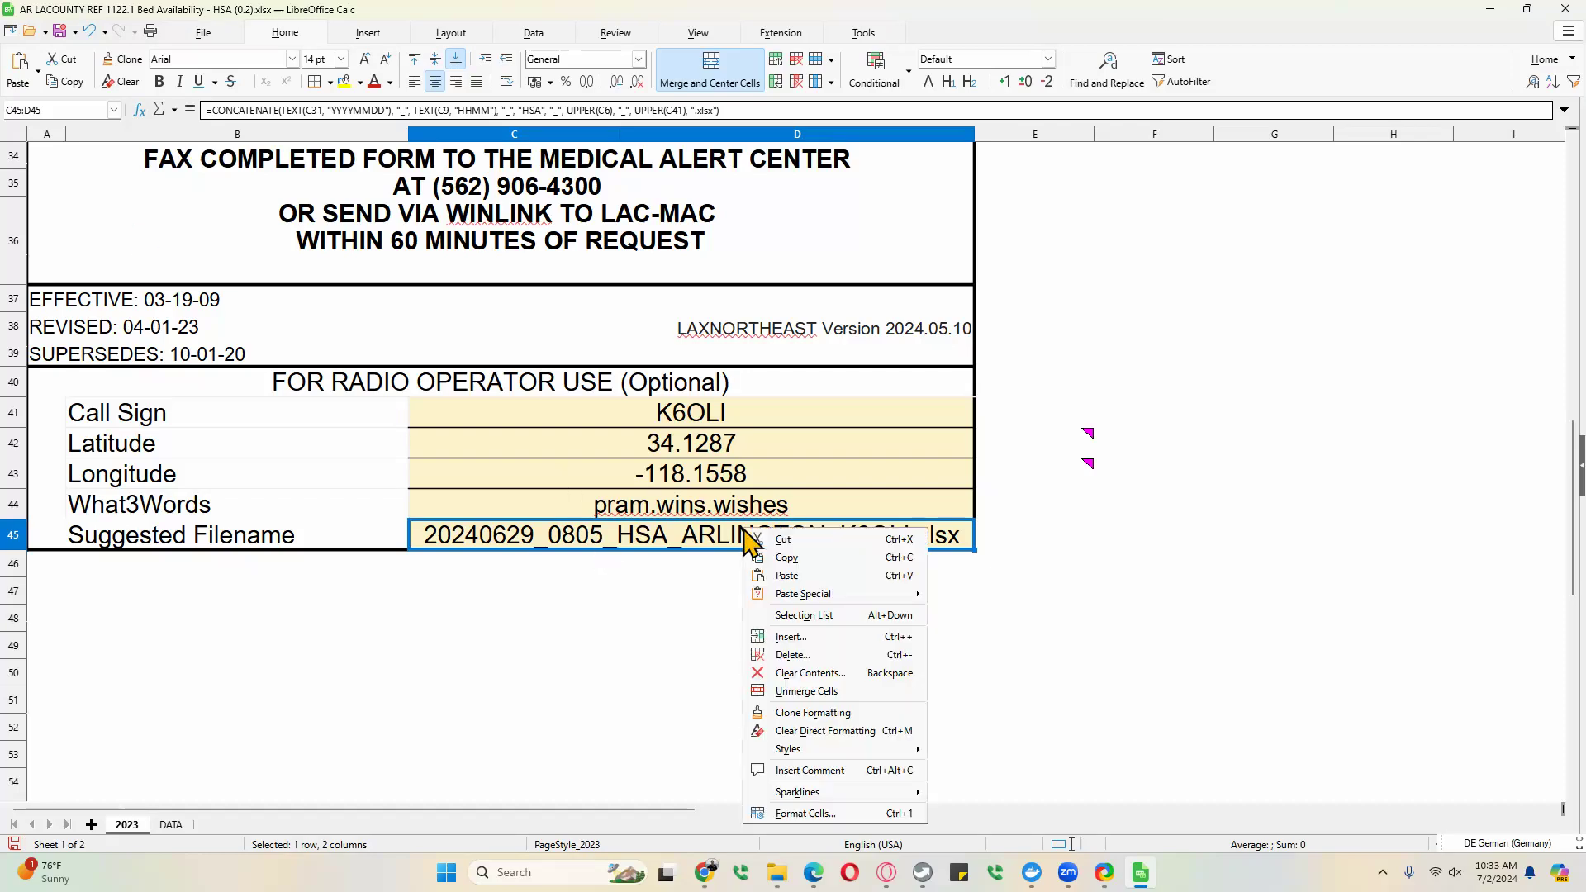
pyautogui.click(787, 560)
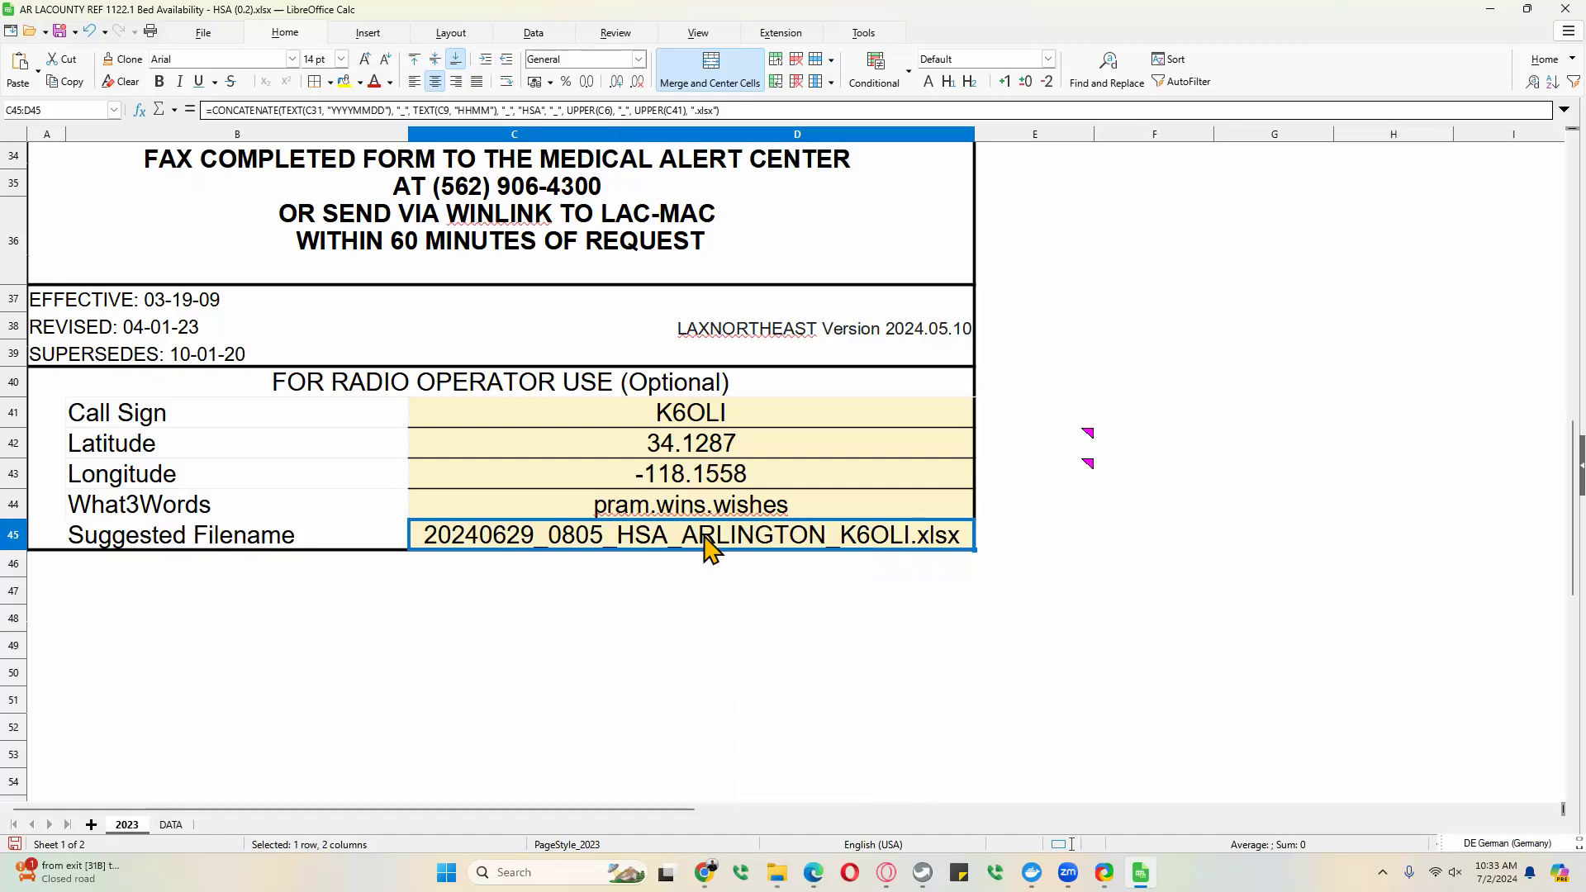
pyautogui.rightClick(705, 537)
pyautogui.click(795, 572)
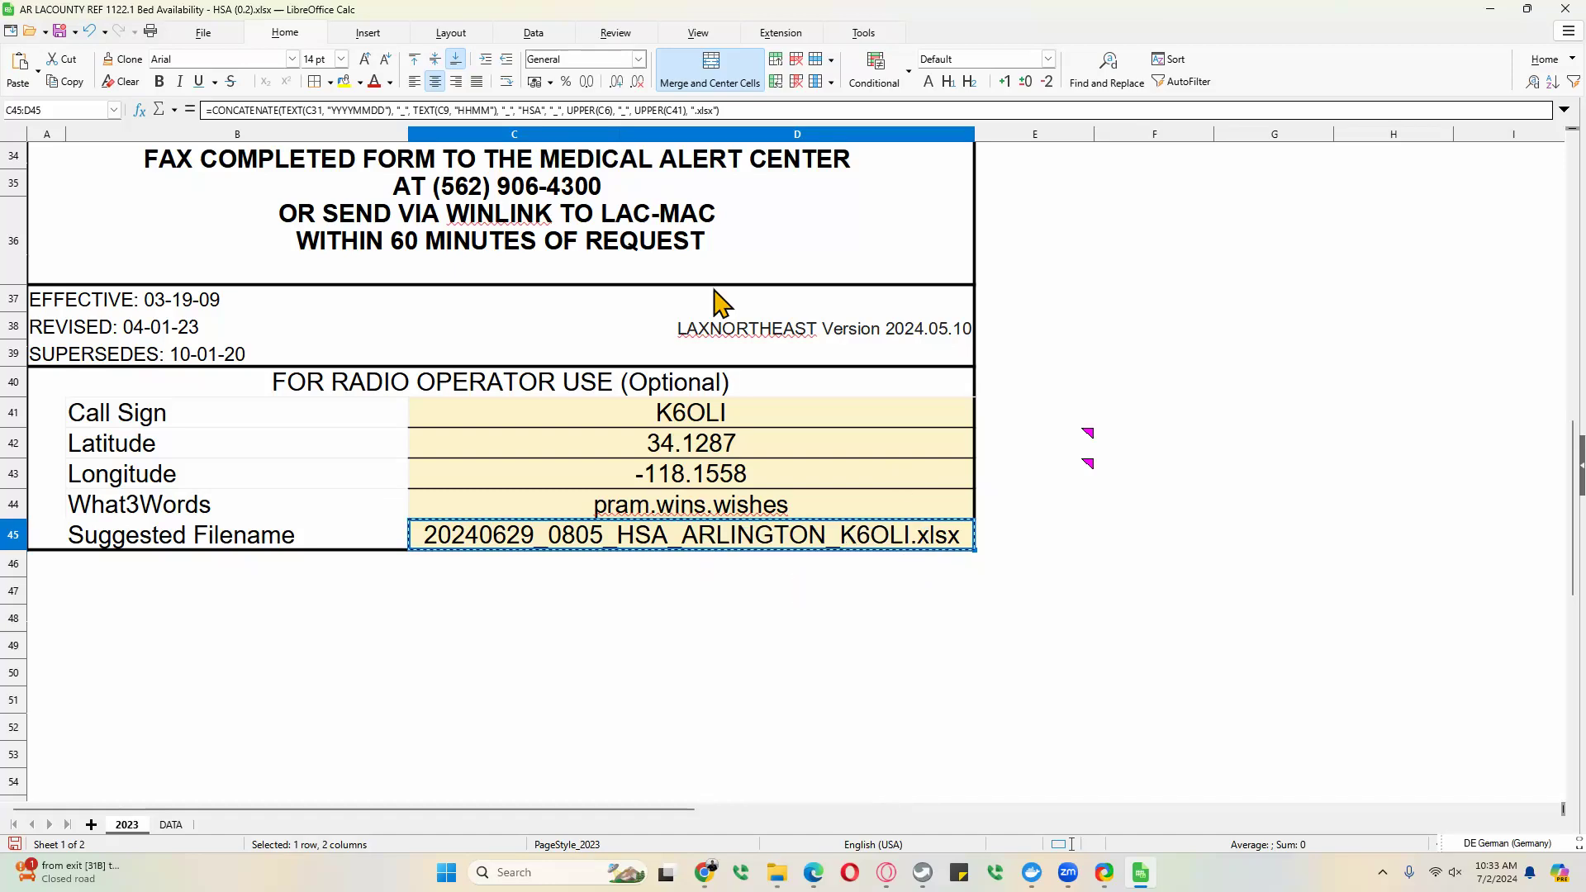
pyautogui.click(74, 32)
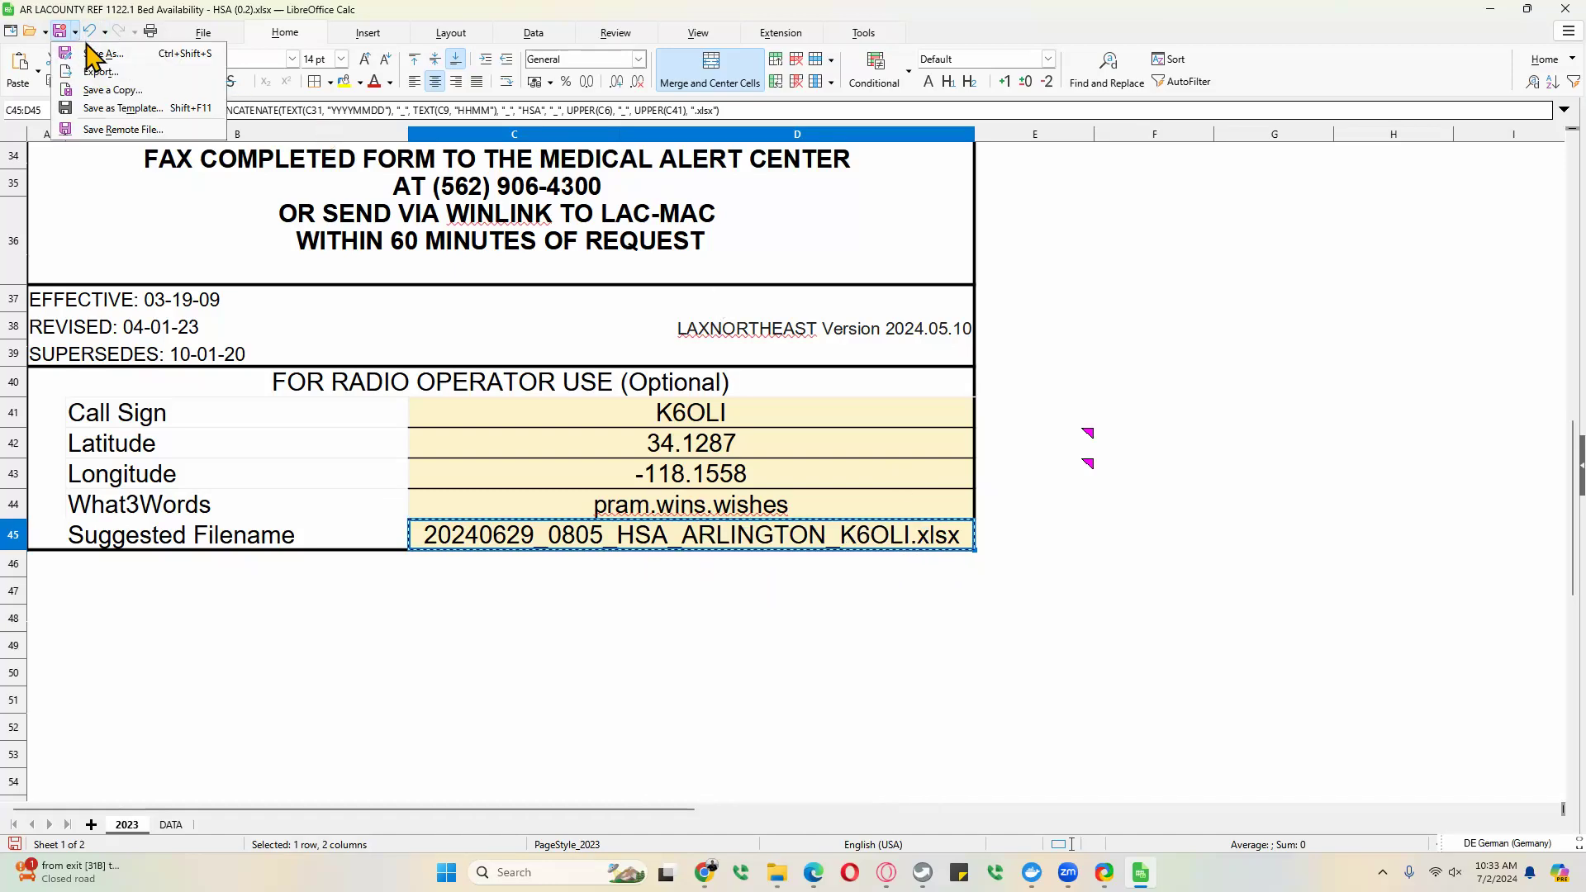
# - Save As into the parent exercise folder, pasting the copied filename as the name
pyautogui.click(93, 55)
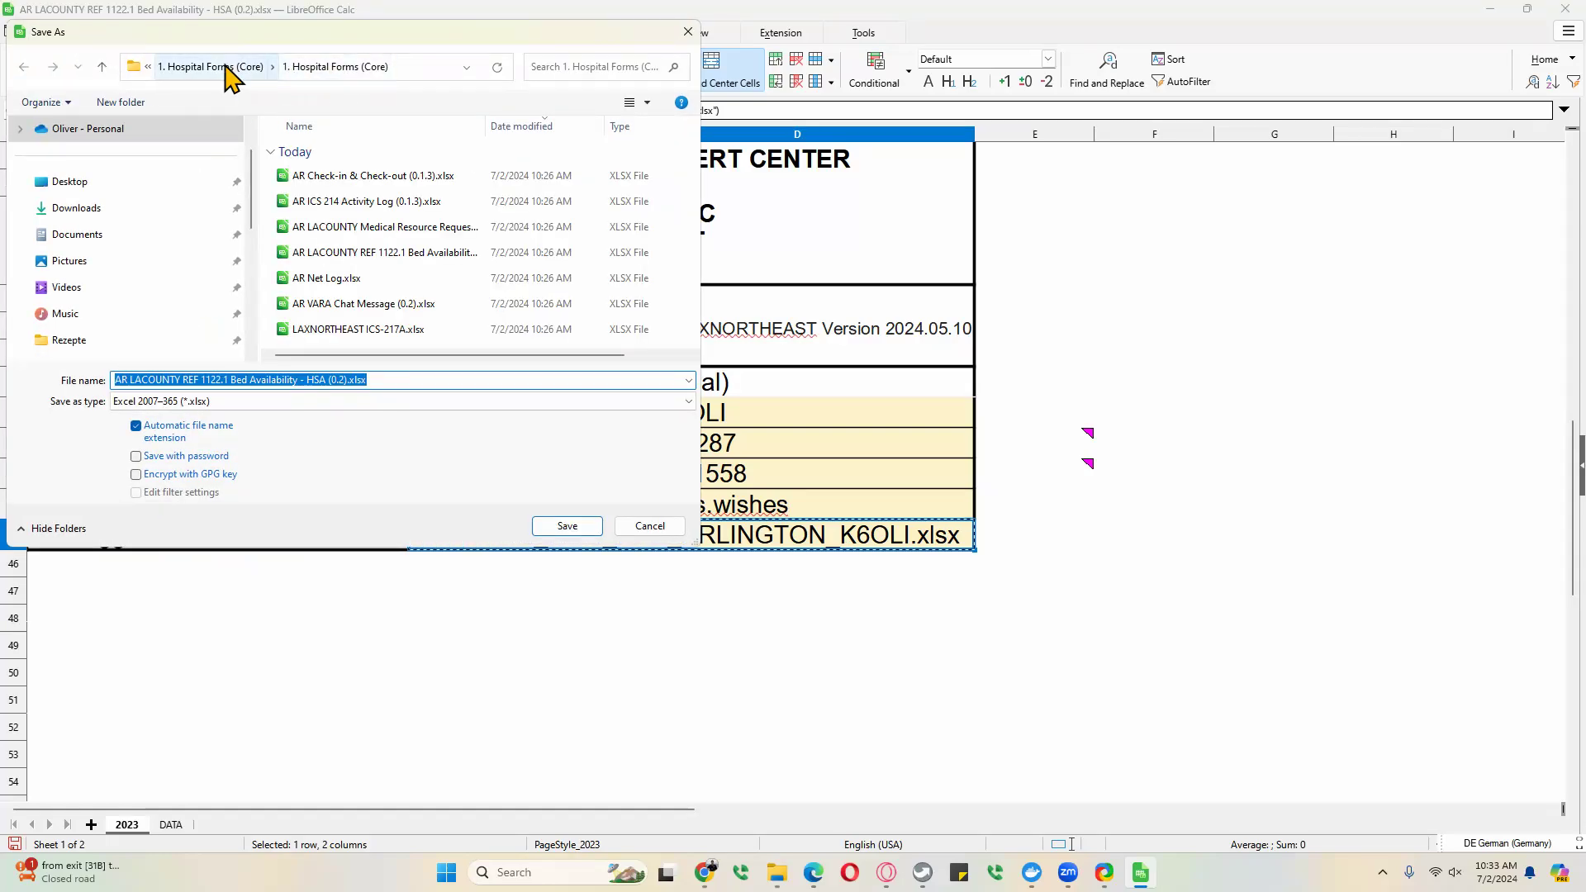
pyautogui.click(227, 66)
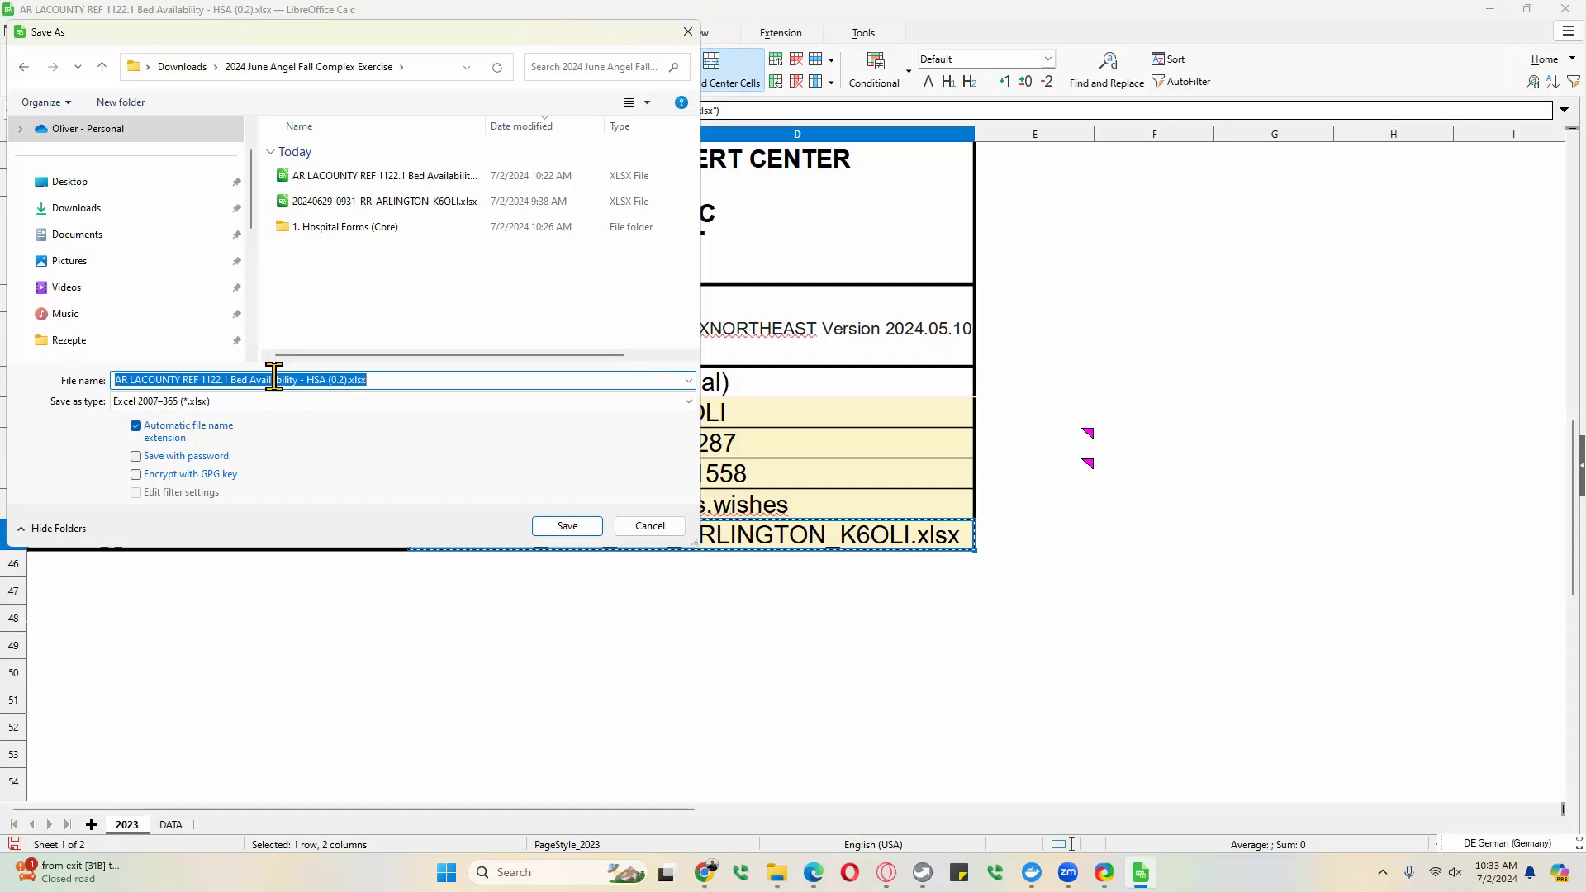
pyautogui.press('BackSpace')
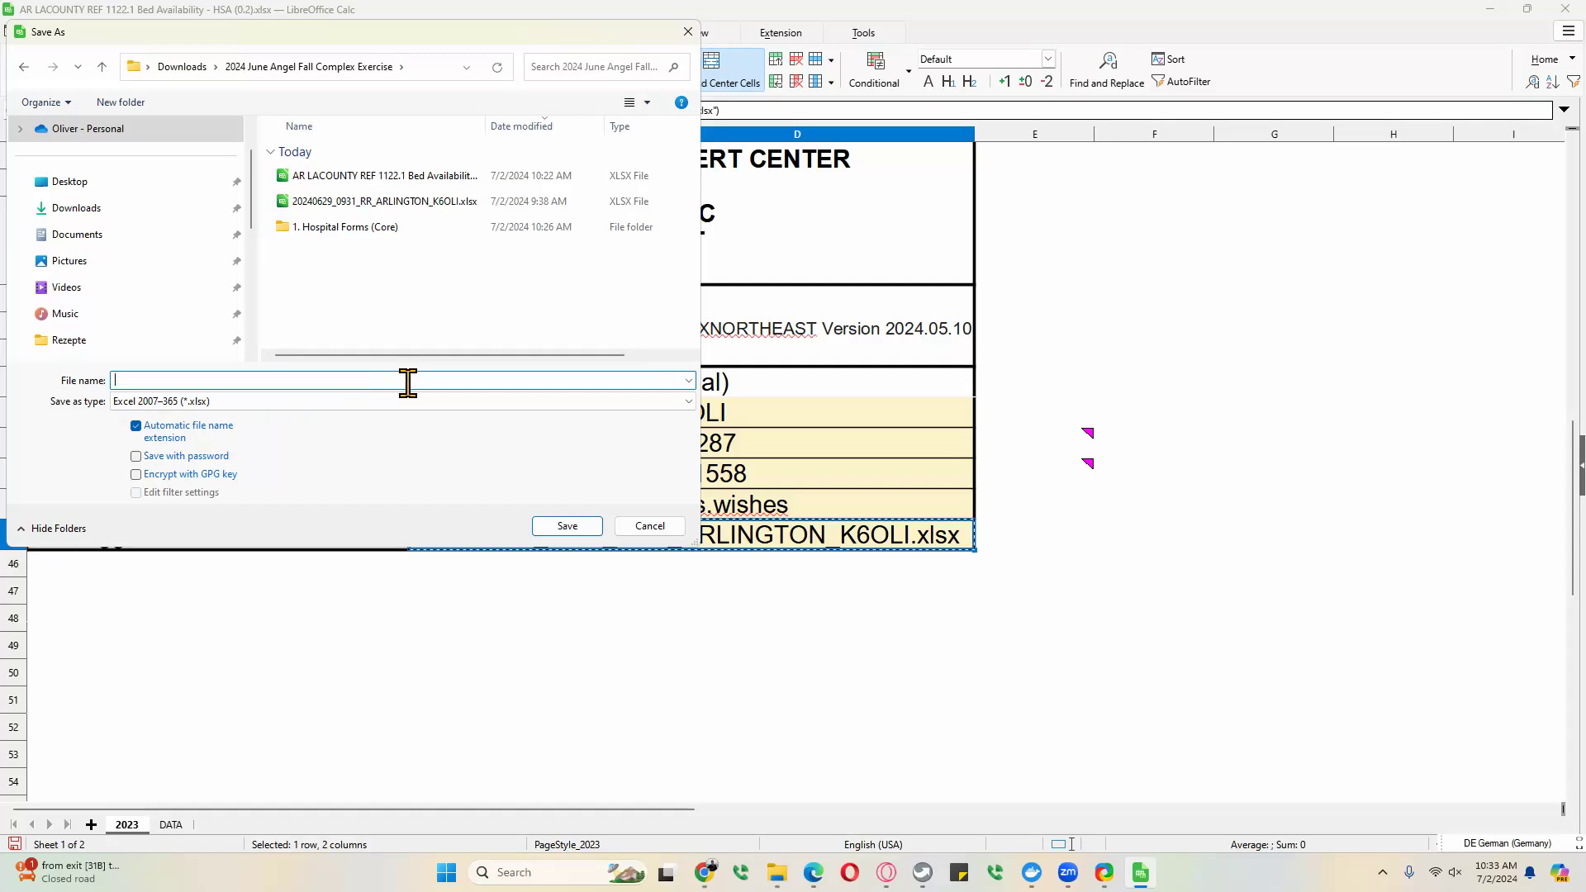
pyautogui.rightClick(175, 382)
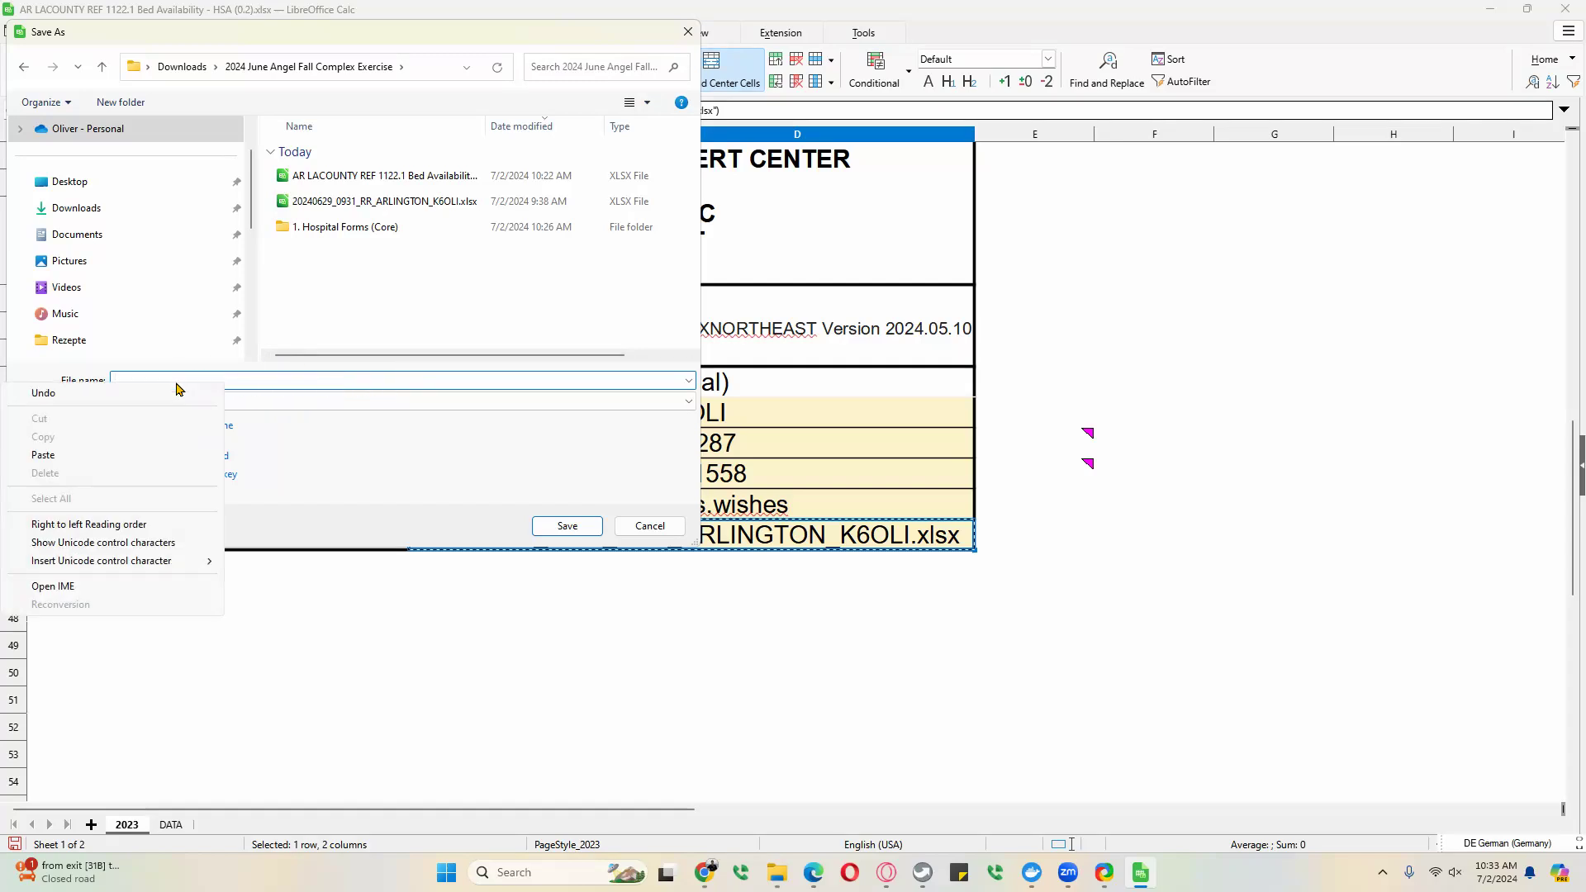
pyautogui.click(165, 455)
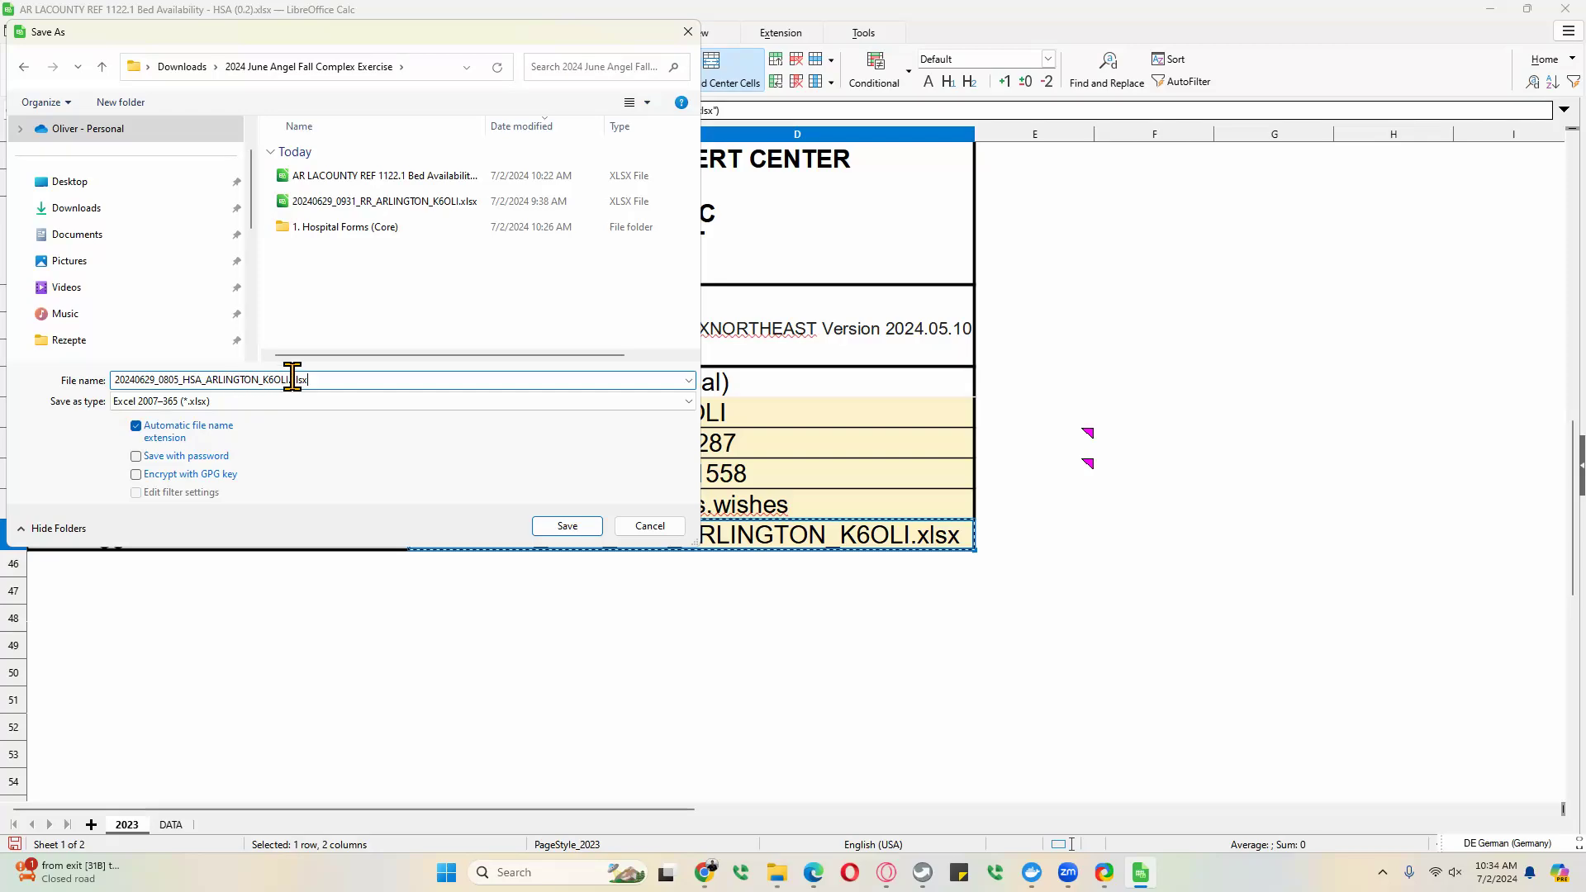
pyautogui.click(568, 526)
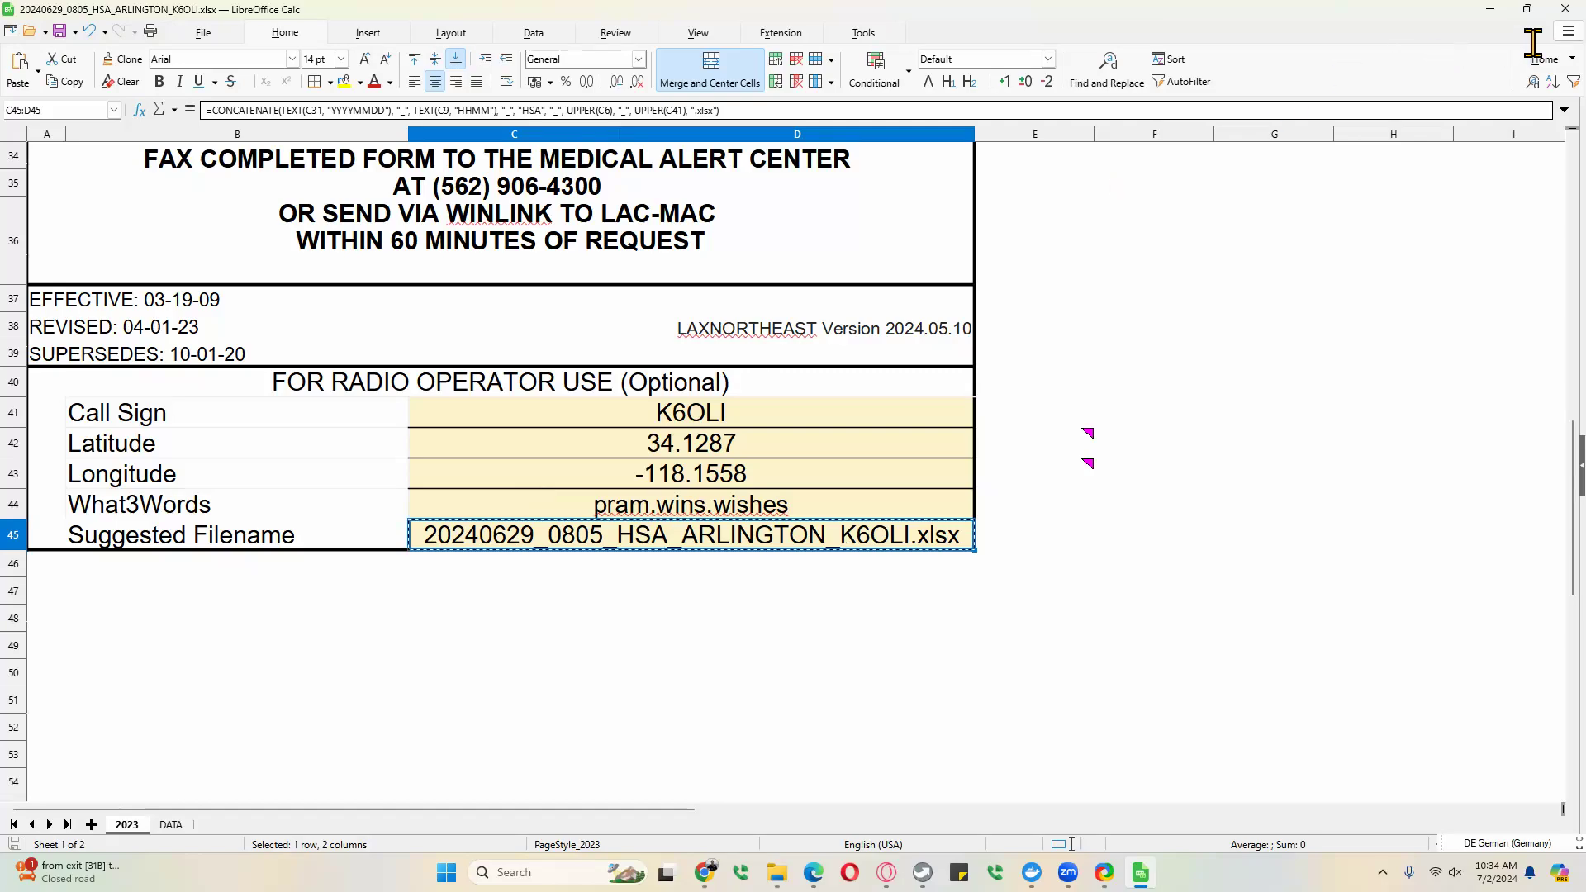
# - Close Calc and the ShareX editor, and minimize the Chrome window
pyautogui.click(1570, 10)
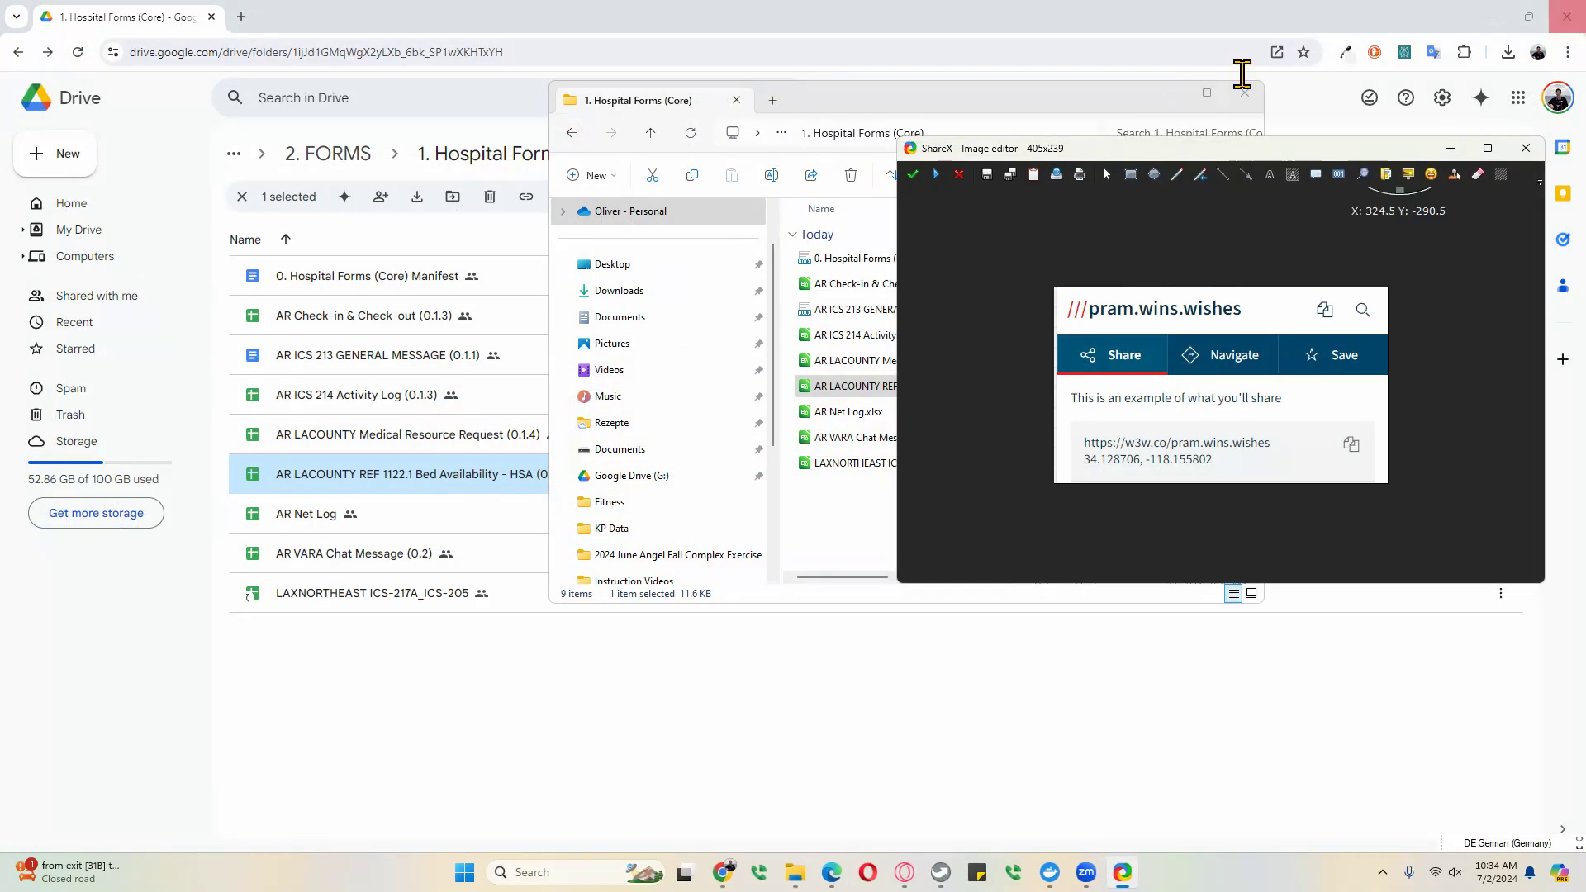
pyautogui.click(1493, 18)
pyautogui.click(1526, 148)
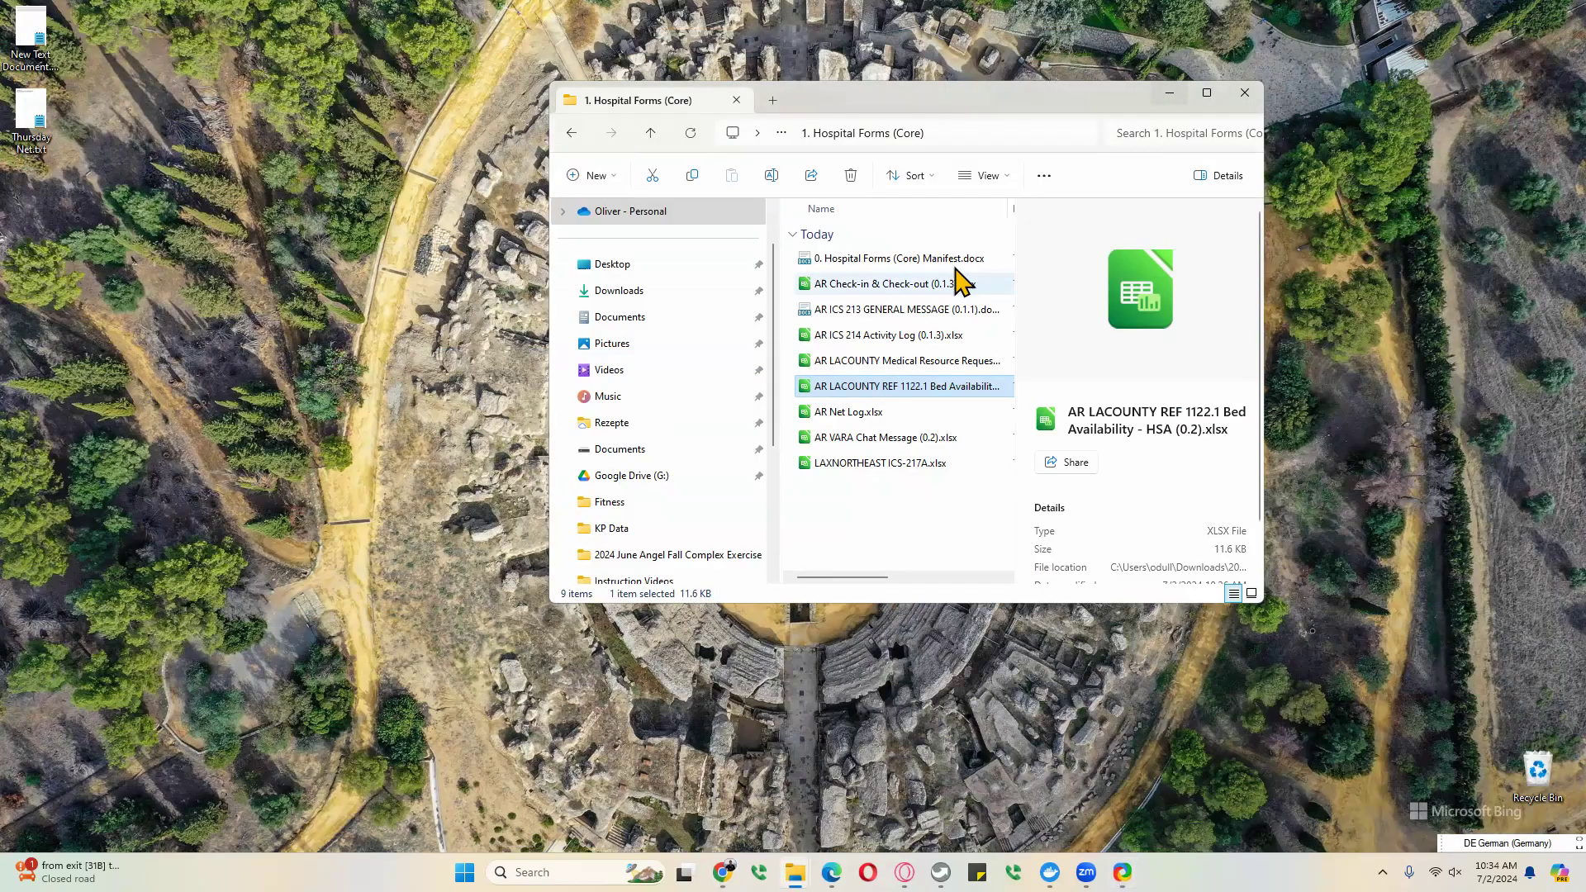
# - Open 20240629_0805_HSA_ARLINGTON_K6OLI.xlsx from the 2024 June Angel Fall Complex Exercise folder
pyautogui.click(781, 133)
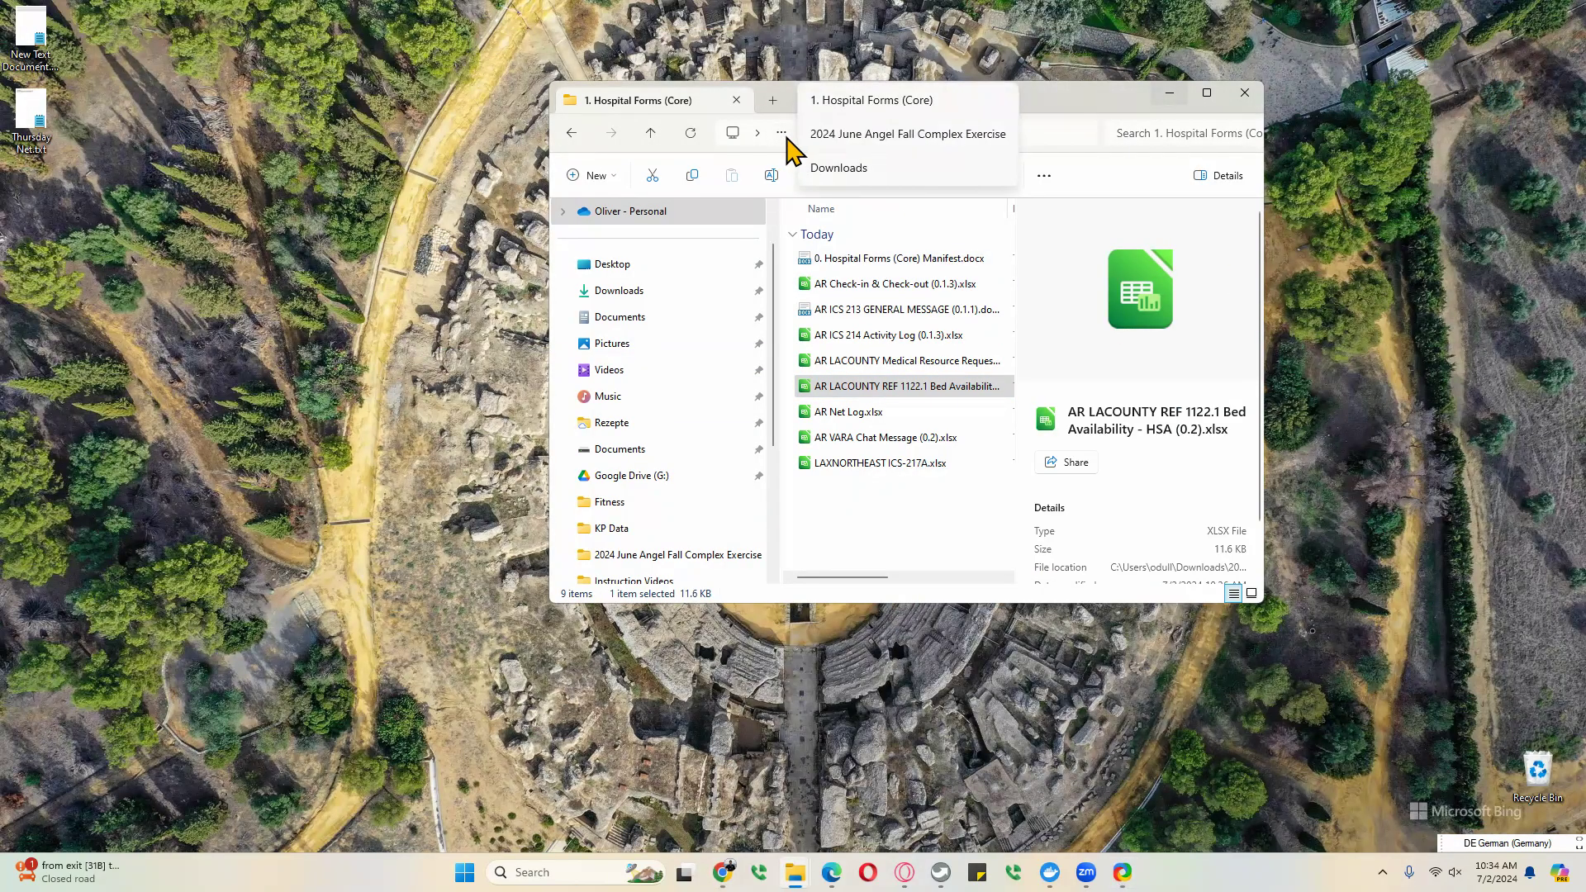
pyautogui.click(882, 139)
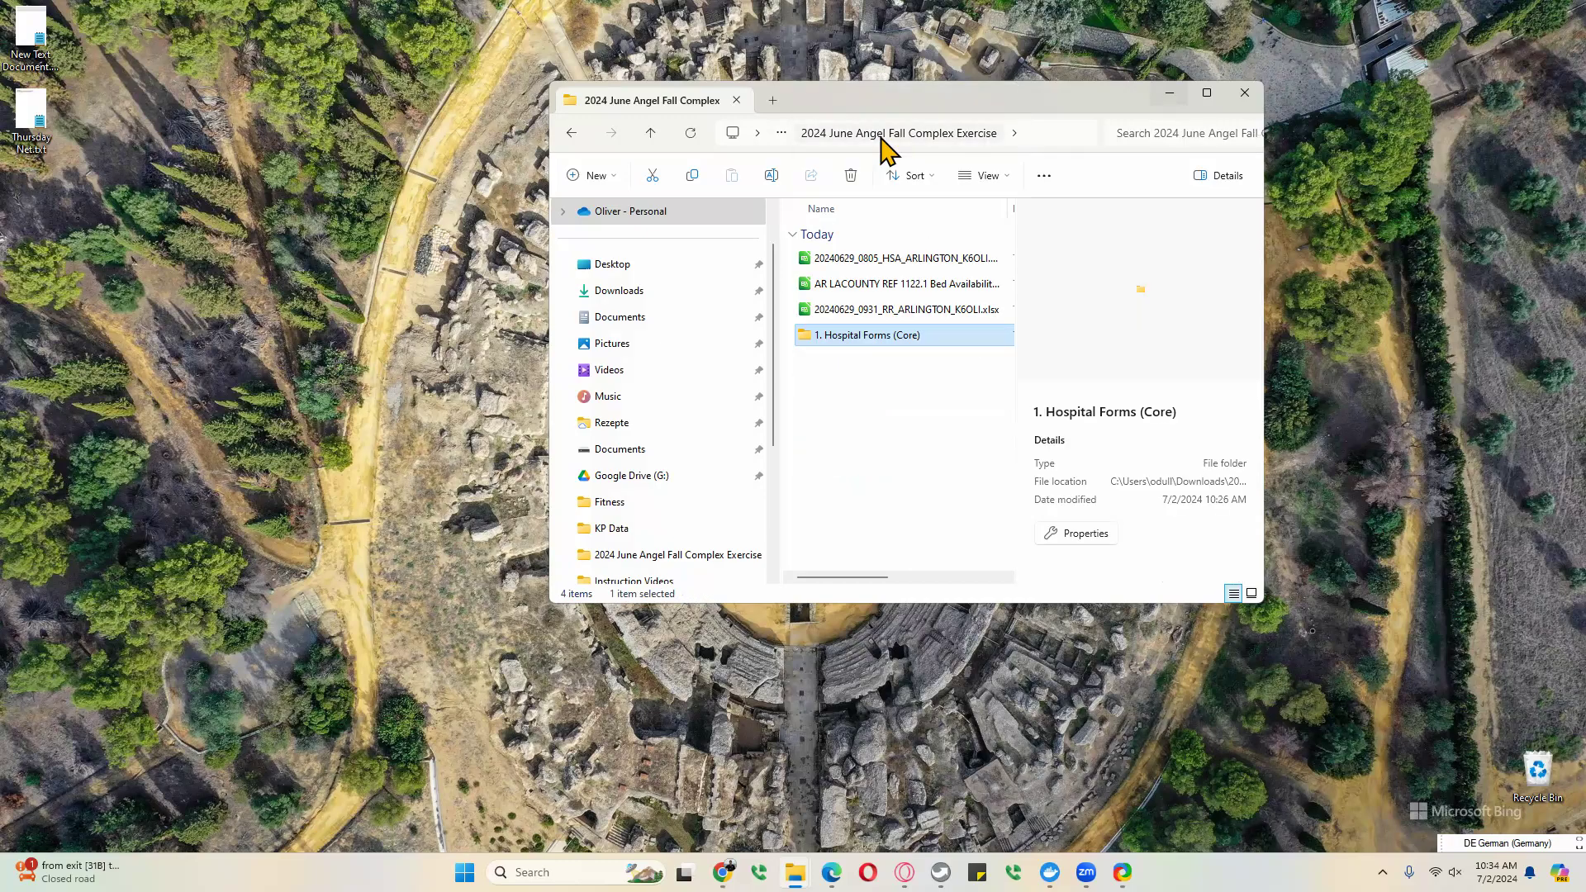
pyautogui.click(869, 262)
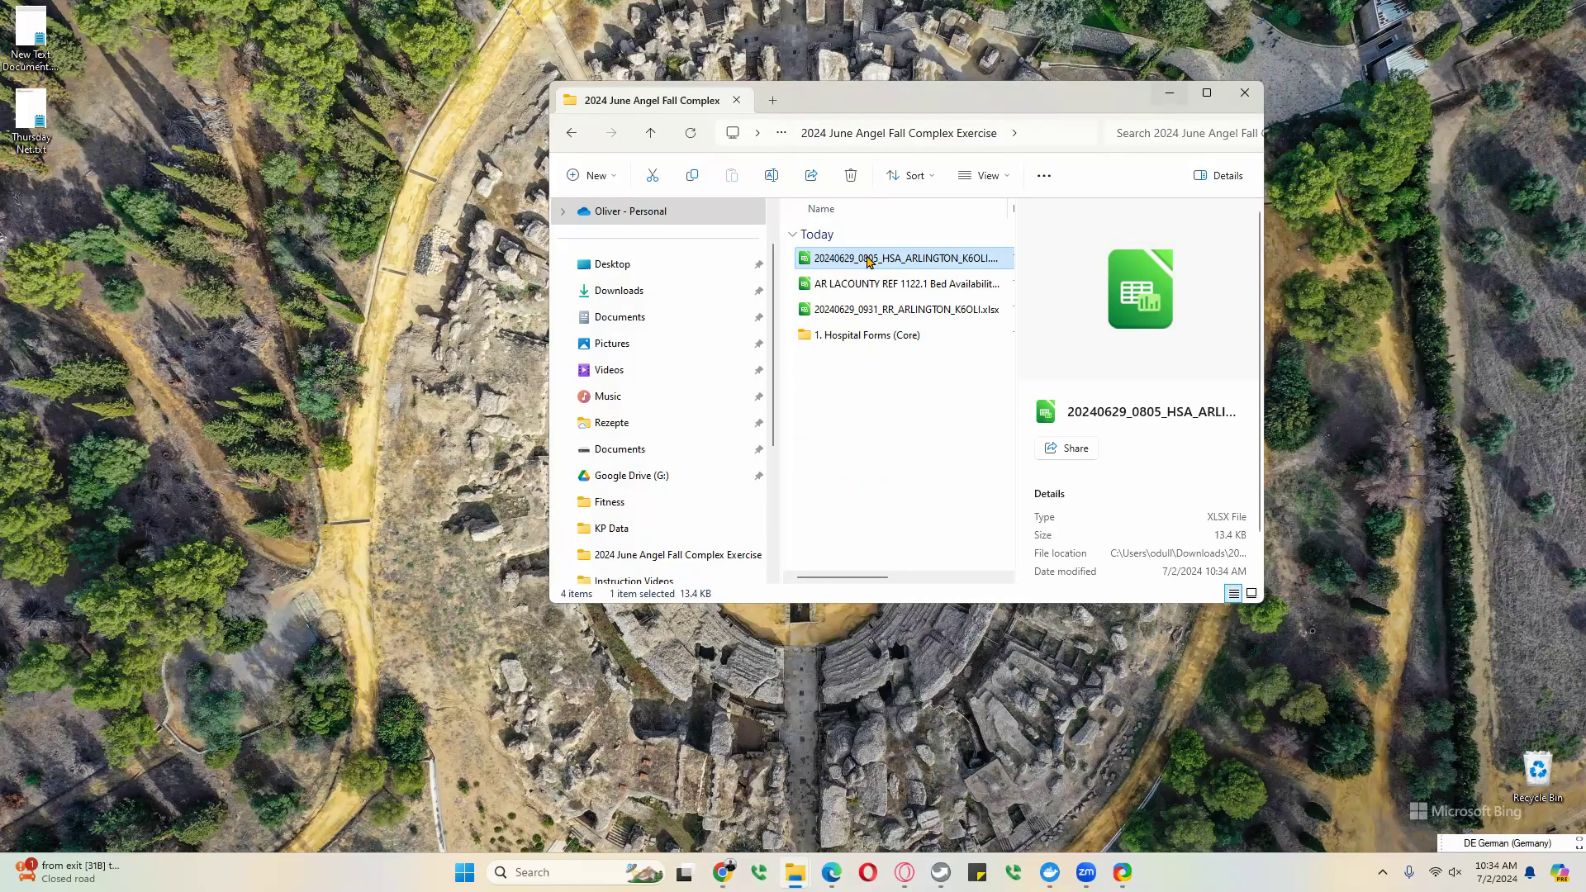
pyautogui.doubleClick(870, 262)
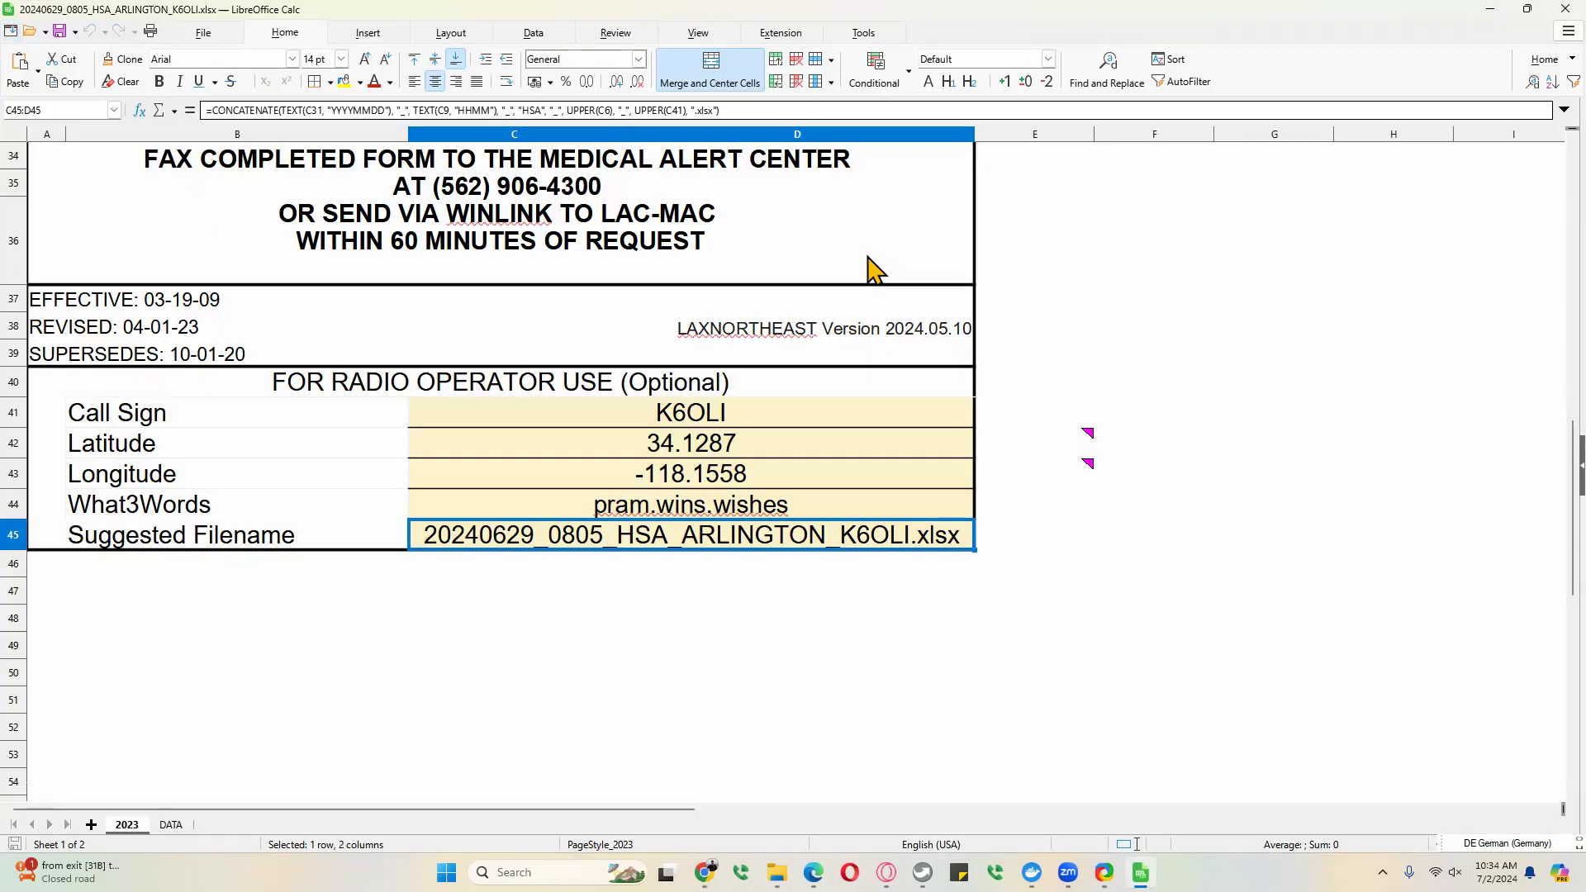
# - Change the service level time from 08:05 to 09:15
pyautogui.scroll(1, 776, 404)
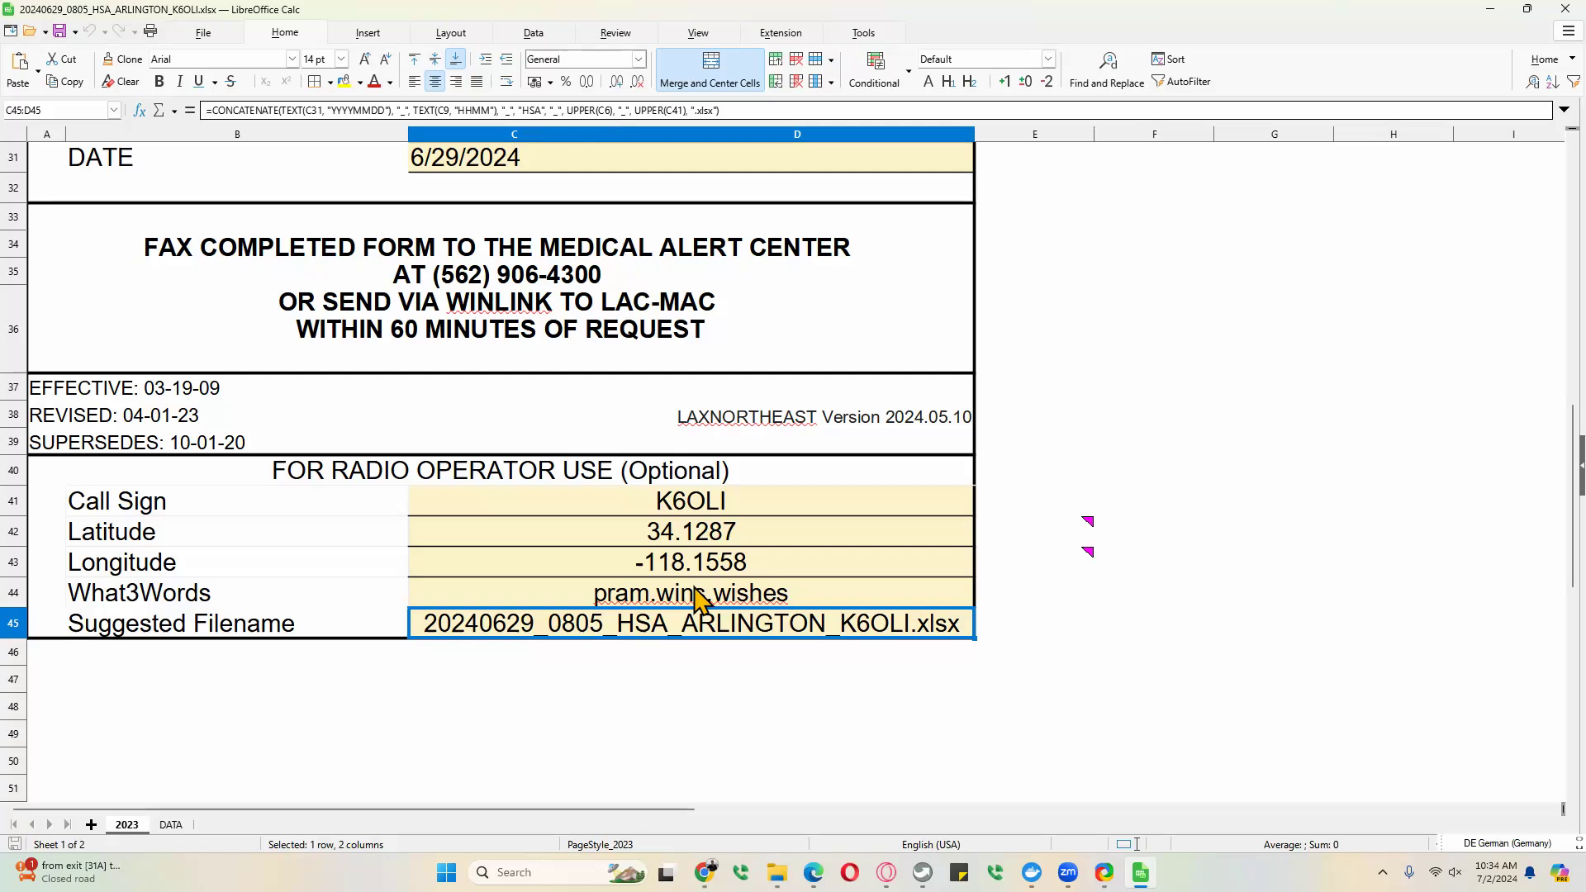
pyautogui.scroll(10, 698, 596)
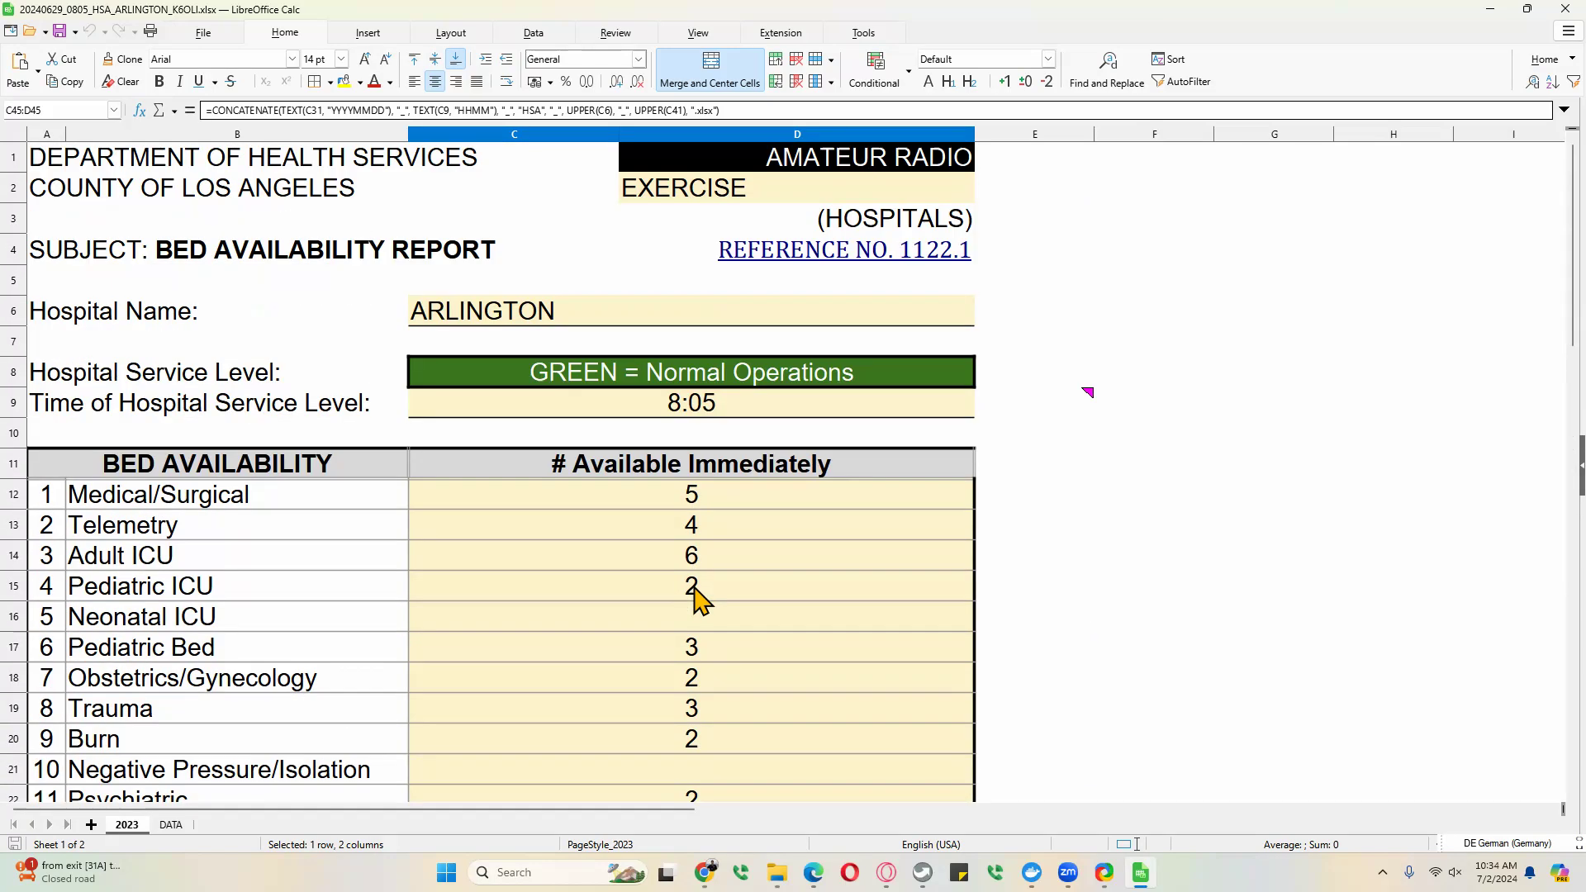
pyautogui.click(708, 413)
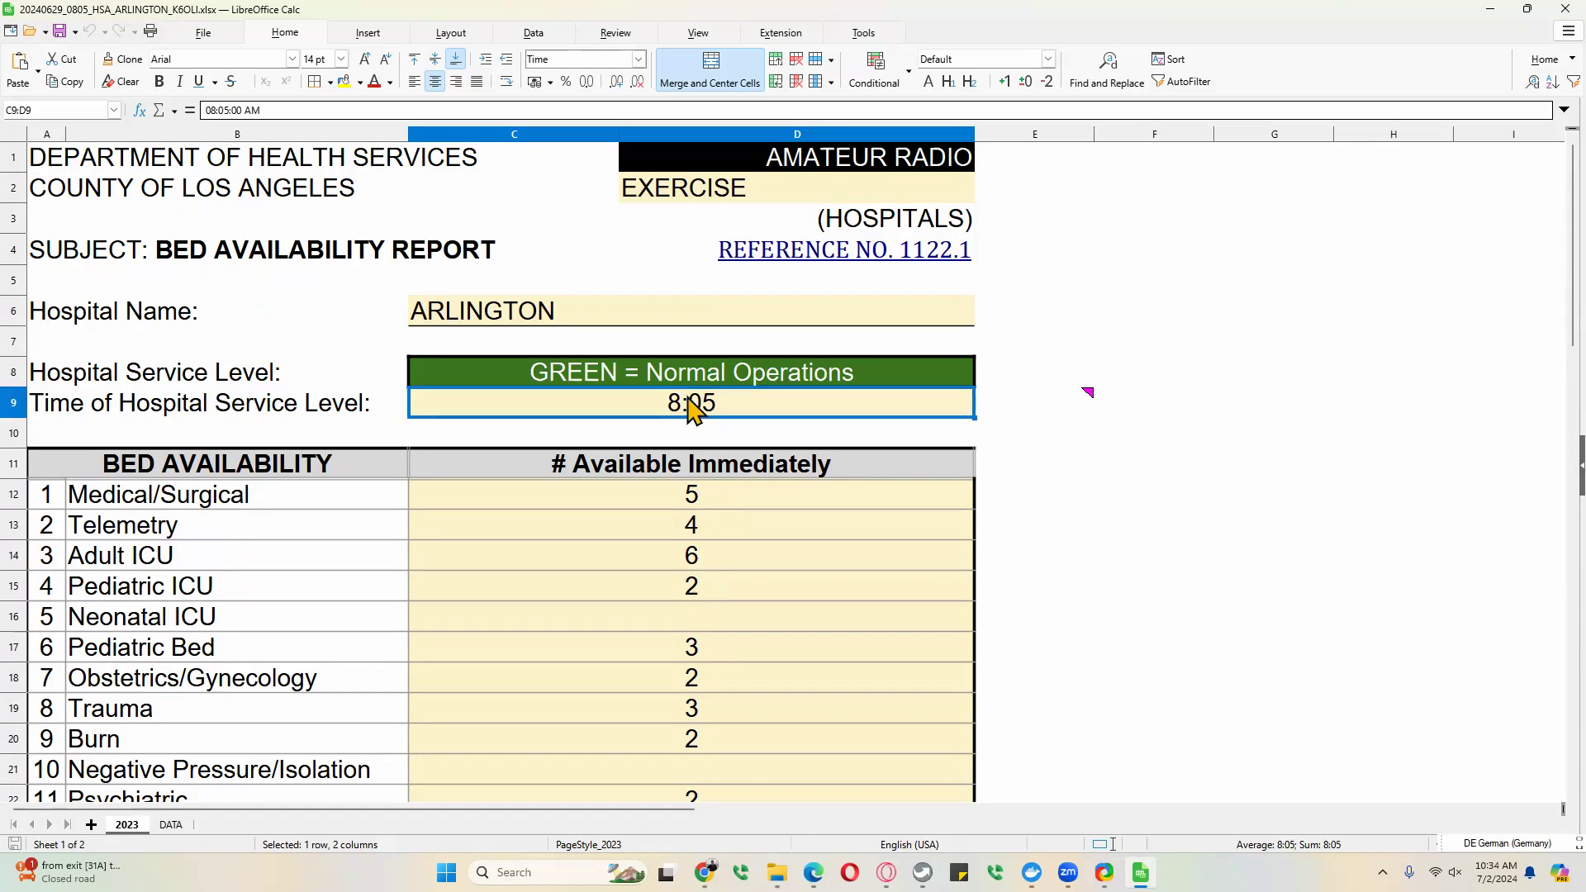
pyautogui.doubleClick(679, 410)
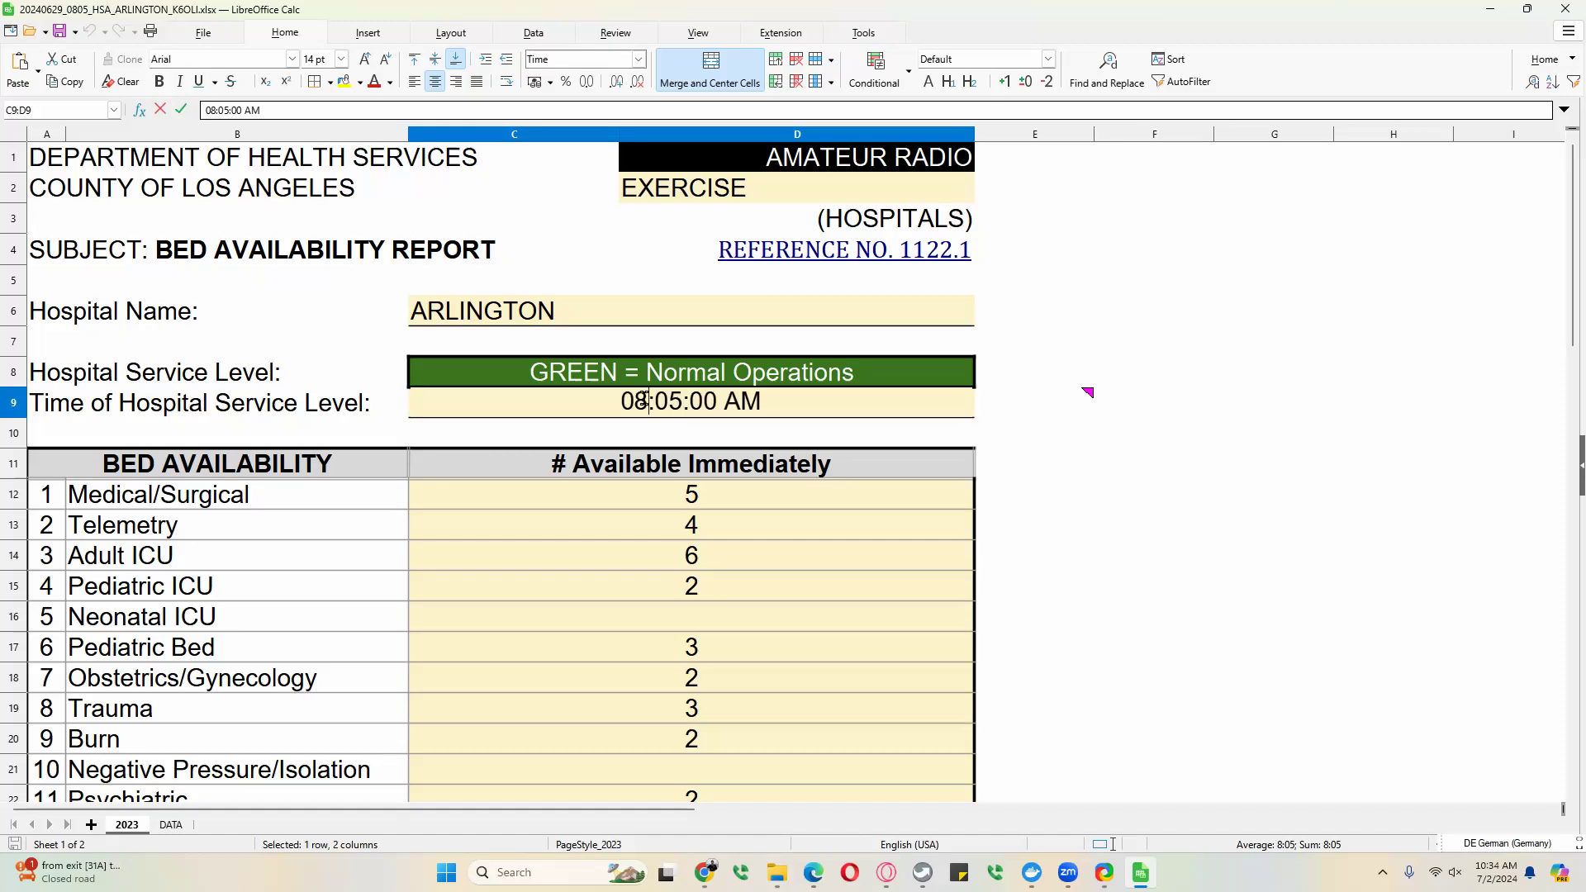
pyautogui.press('BackSpace')
pyautogui.write('9')
pyautogui.press('BackSpace')
pyautogui.write('1')
# - Set the service level to YELLOW = Under Control
pyautogui.click(943, 380)
pyautogui.click(981, 378)
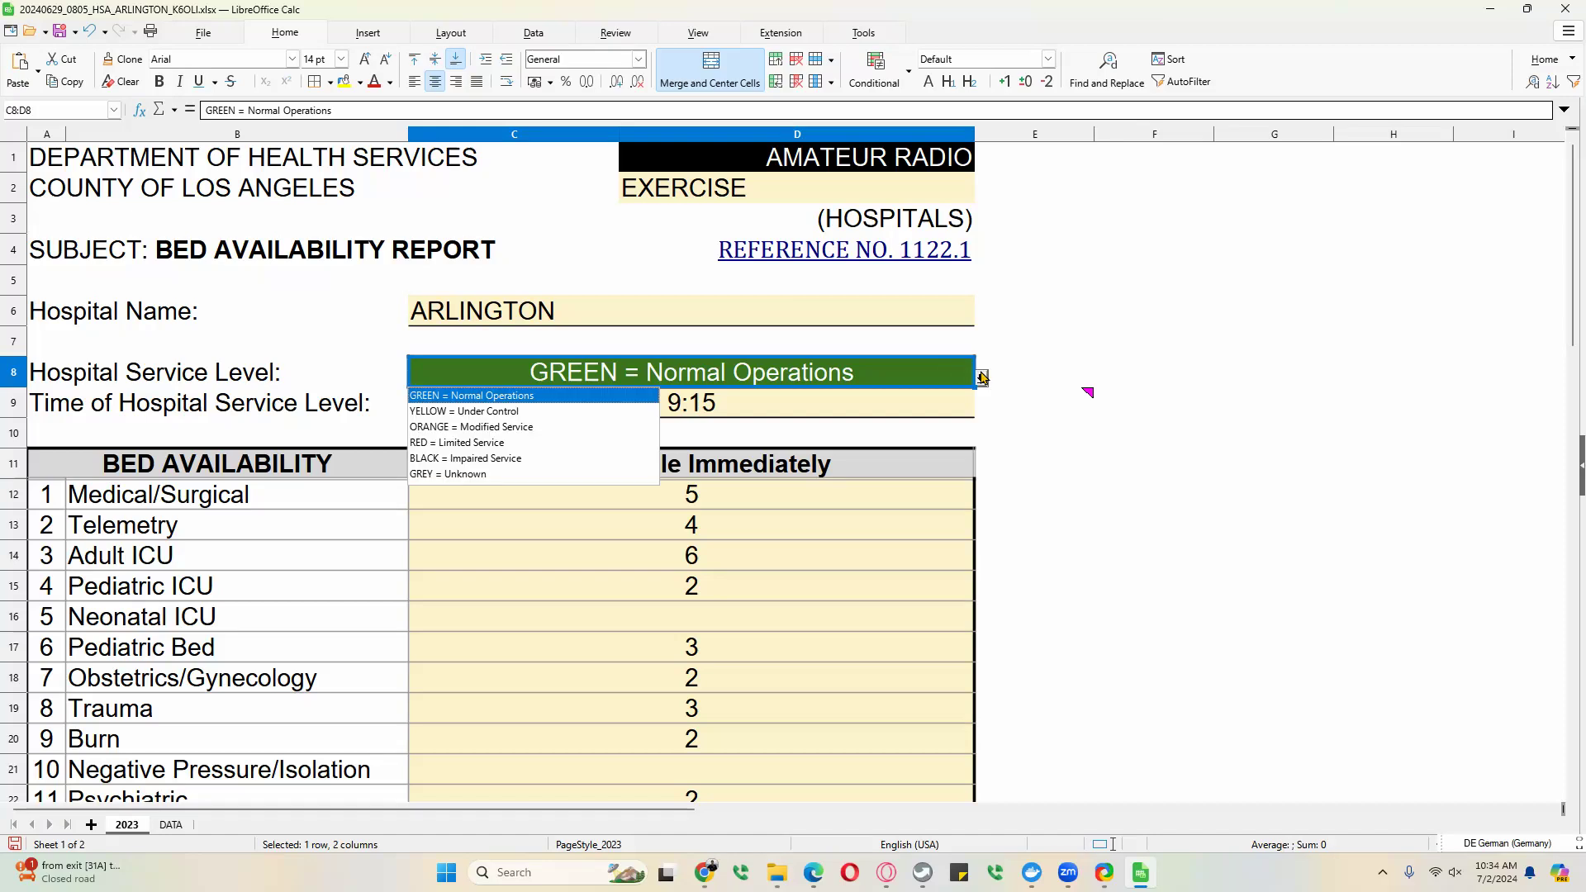
pyautogui.click(540, 412)
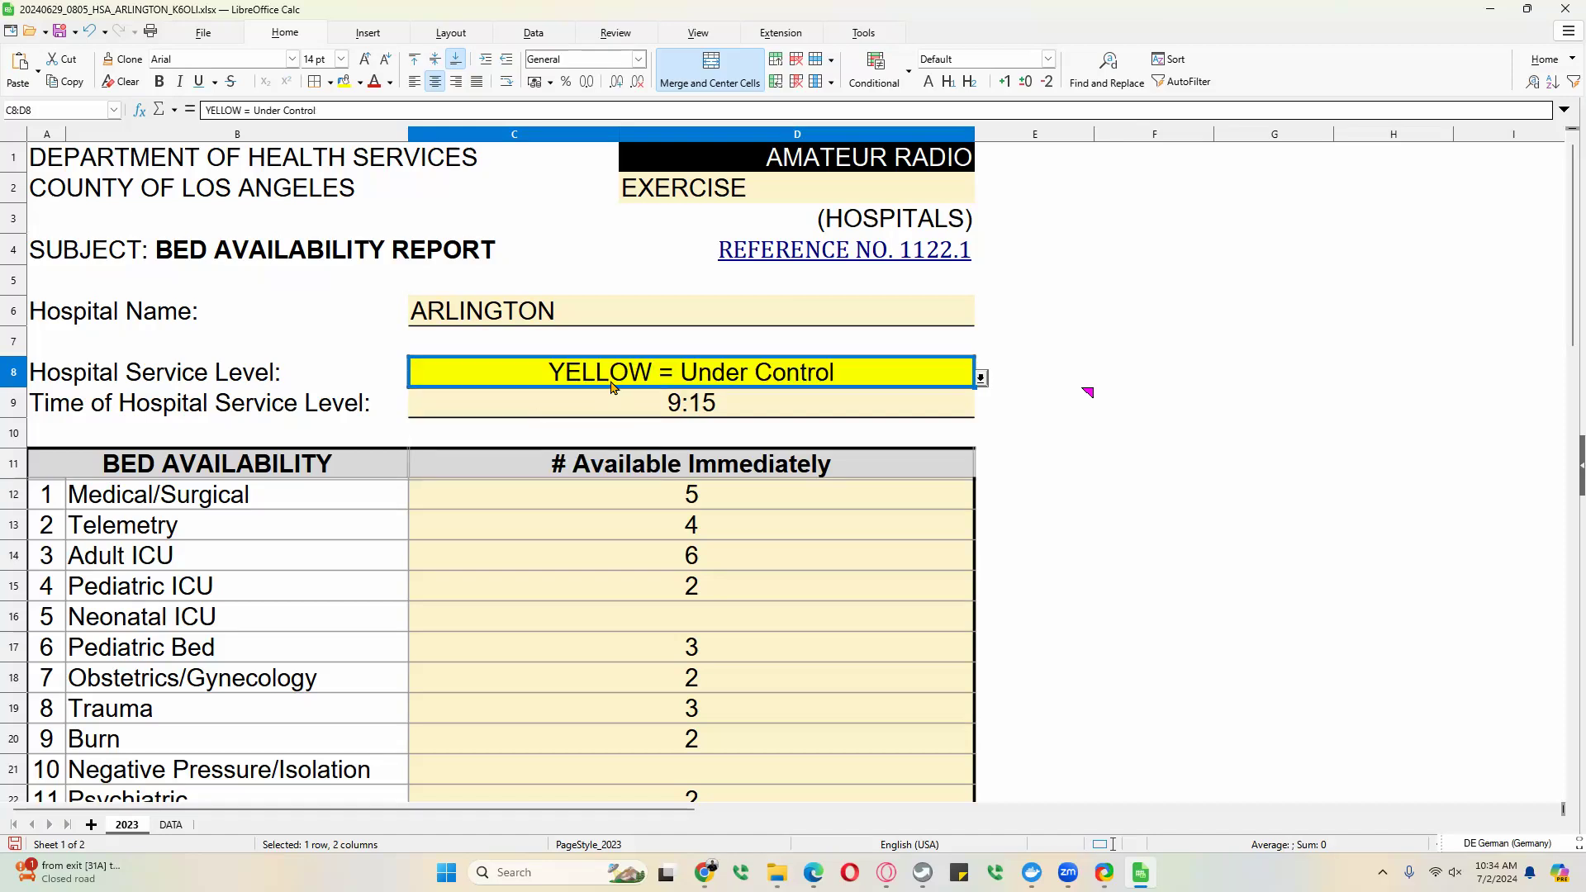
# - Set Medical/Surgical beds to 2, Telemetry to 3 and Adult ICU to 1
pyautogui.click(698, 485)
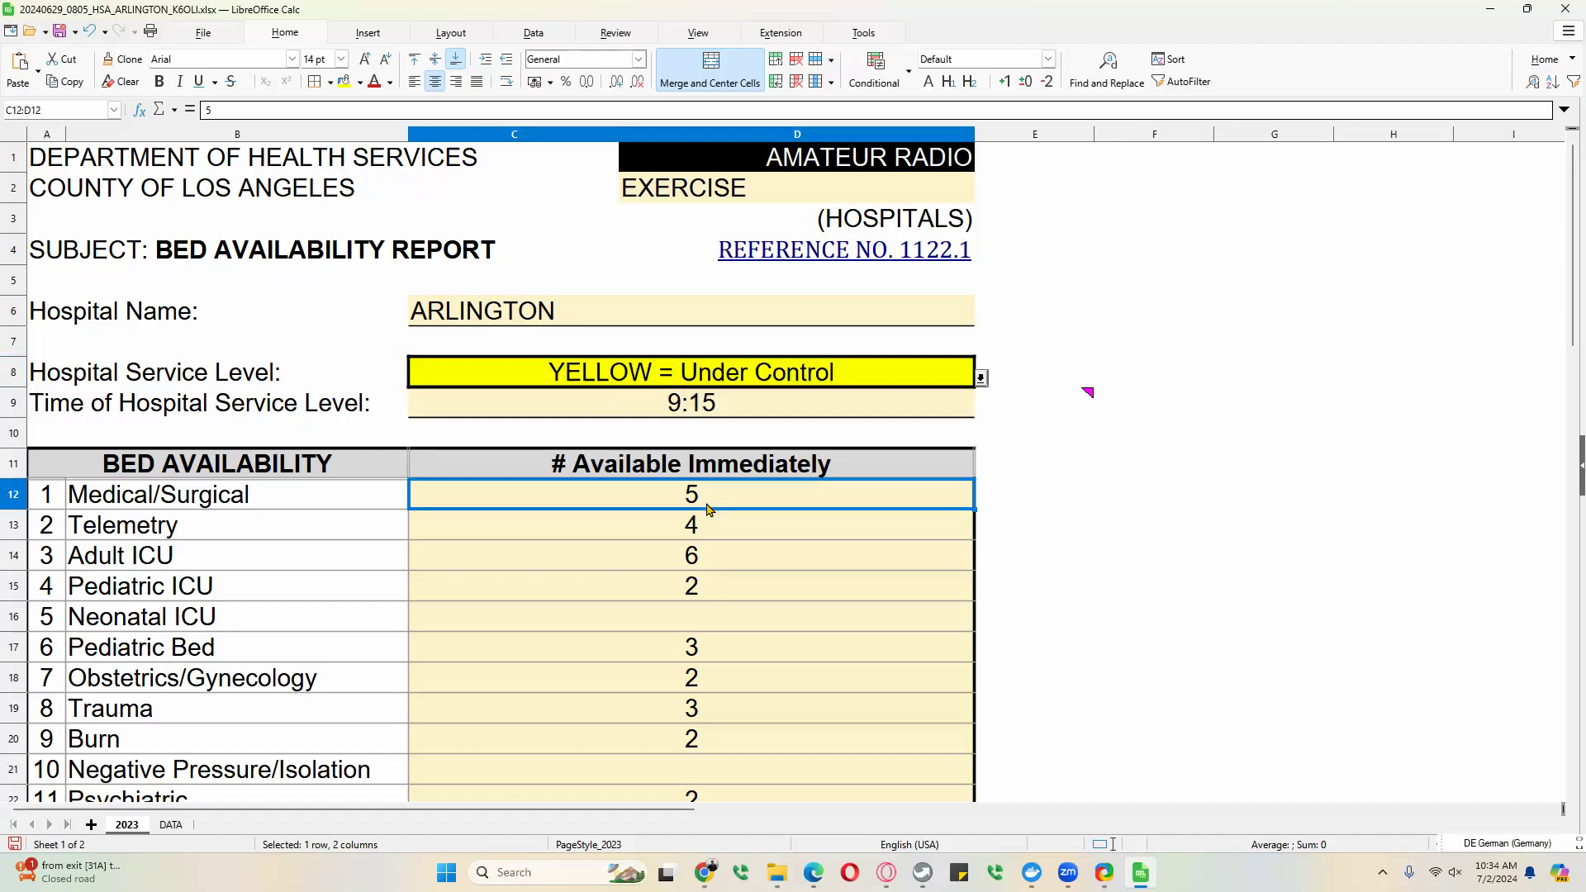
pyautogui.write('2')
pyautogui.press('Delete')
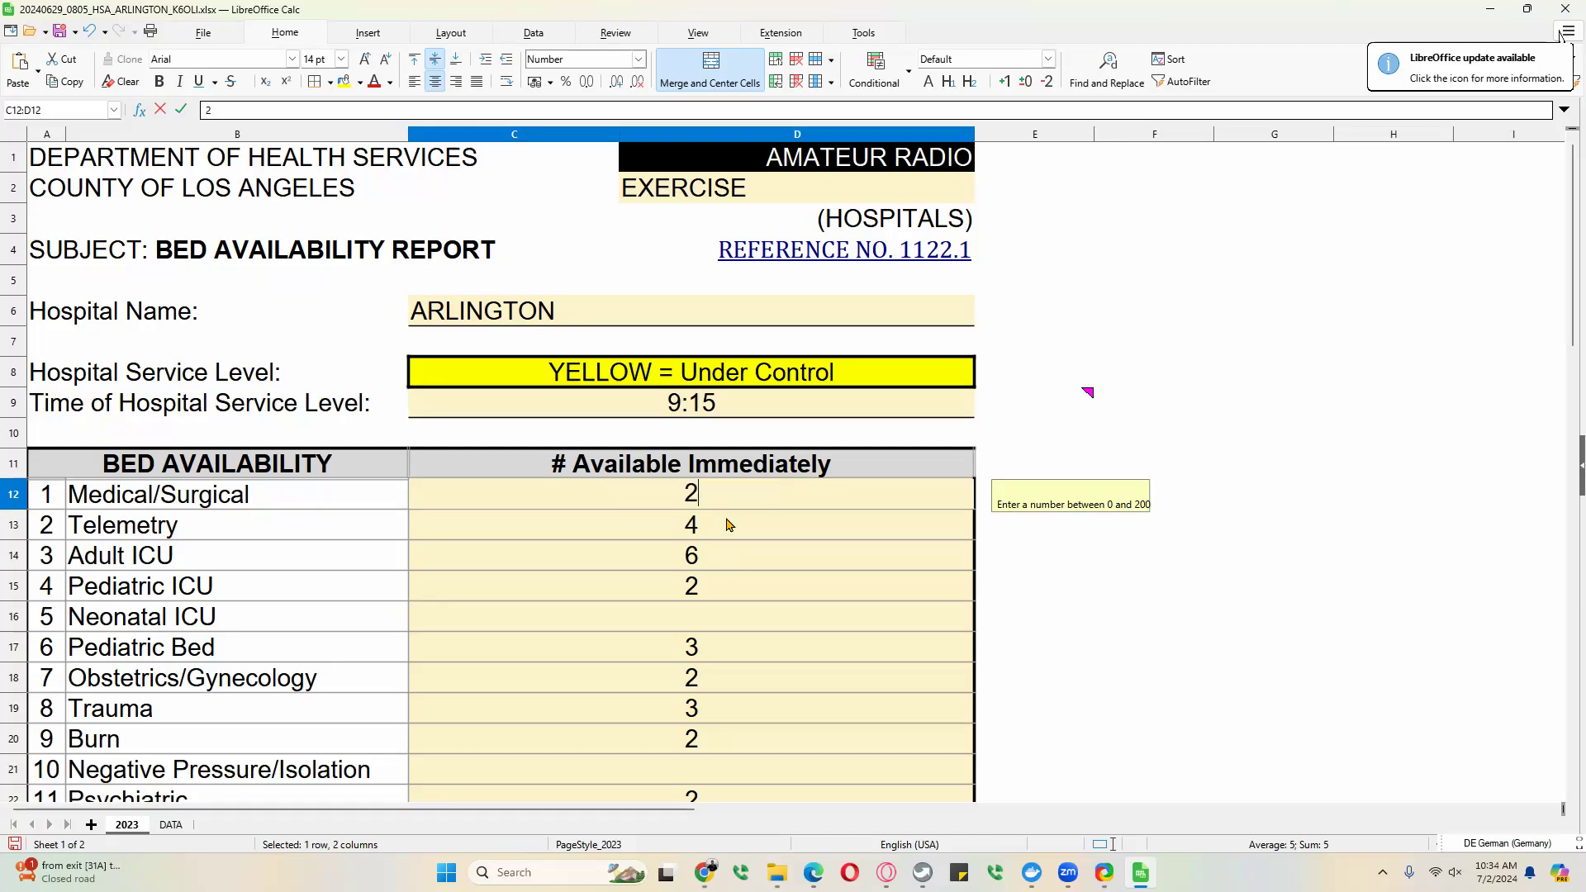
pyautogui.press('Return')
pyautogui.press('BackSpace')
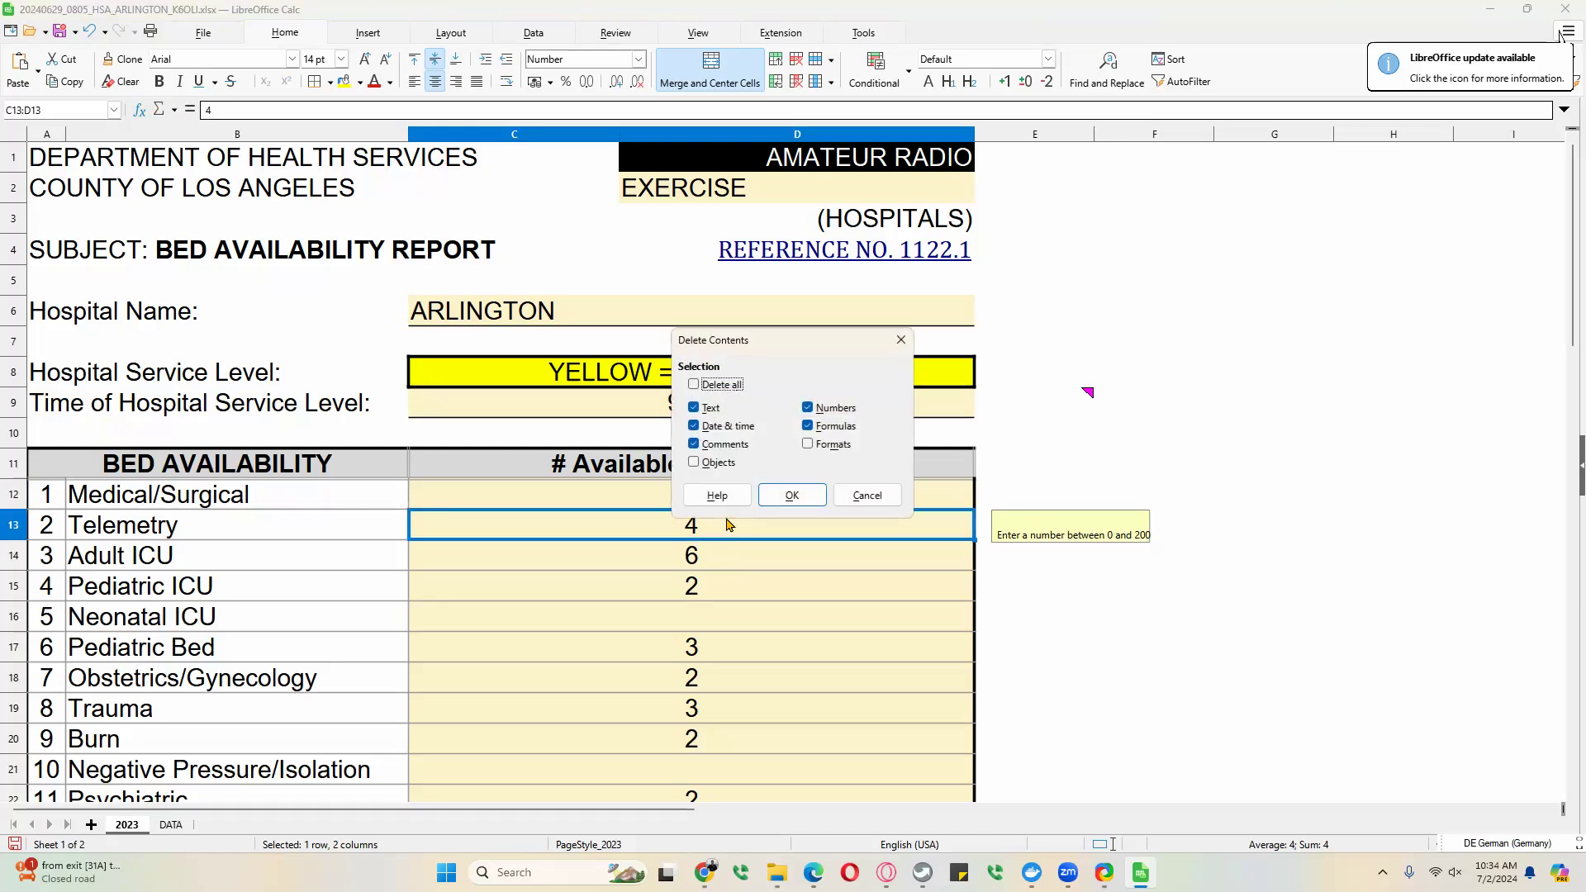
pyautogui.click(836, 499)
pyautogui.write('3')
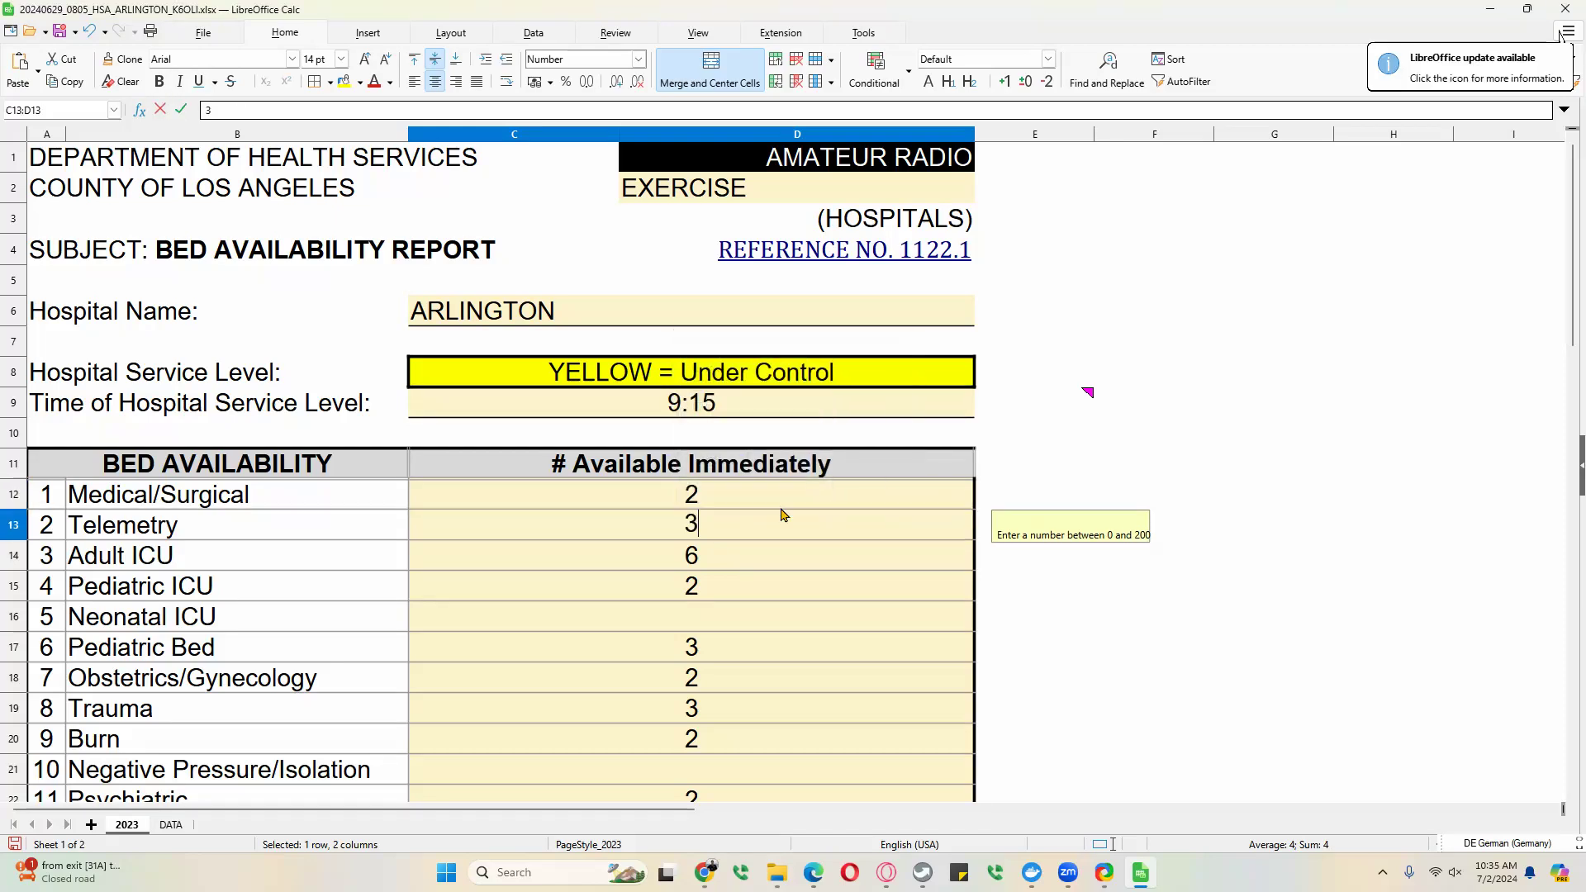
pyautogui.click(708, 562)
pyautogui.write('1')
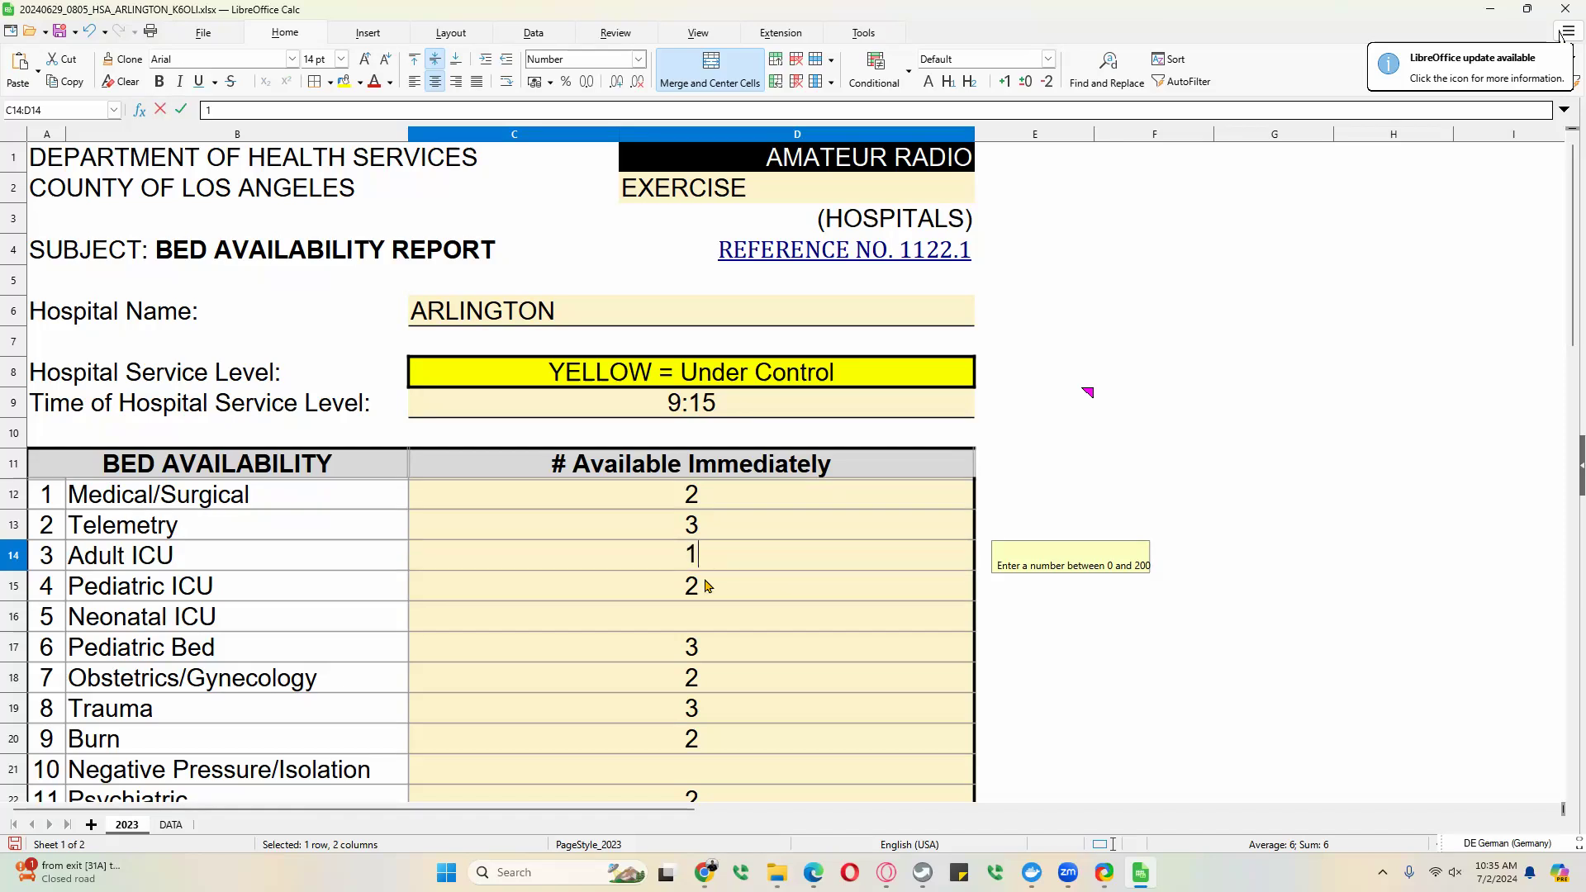
pyautogui.click(707, 585)
# - Set Pediatric beds to 1, Obstetrics/Gynecology to 1 and Trauma to 2
pyautogui.click(703, 647)
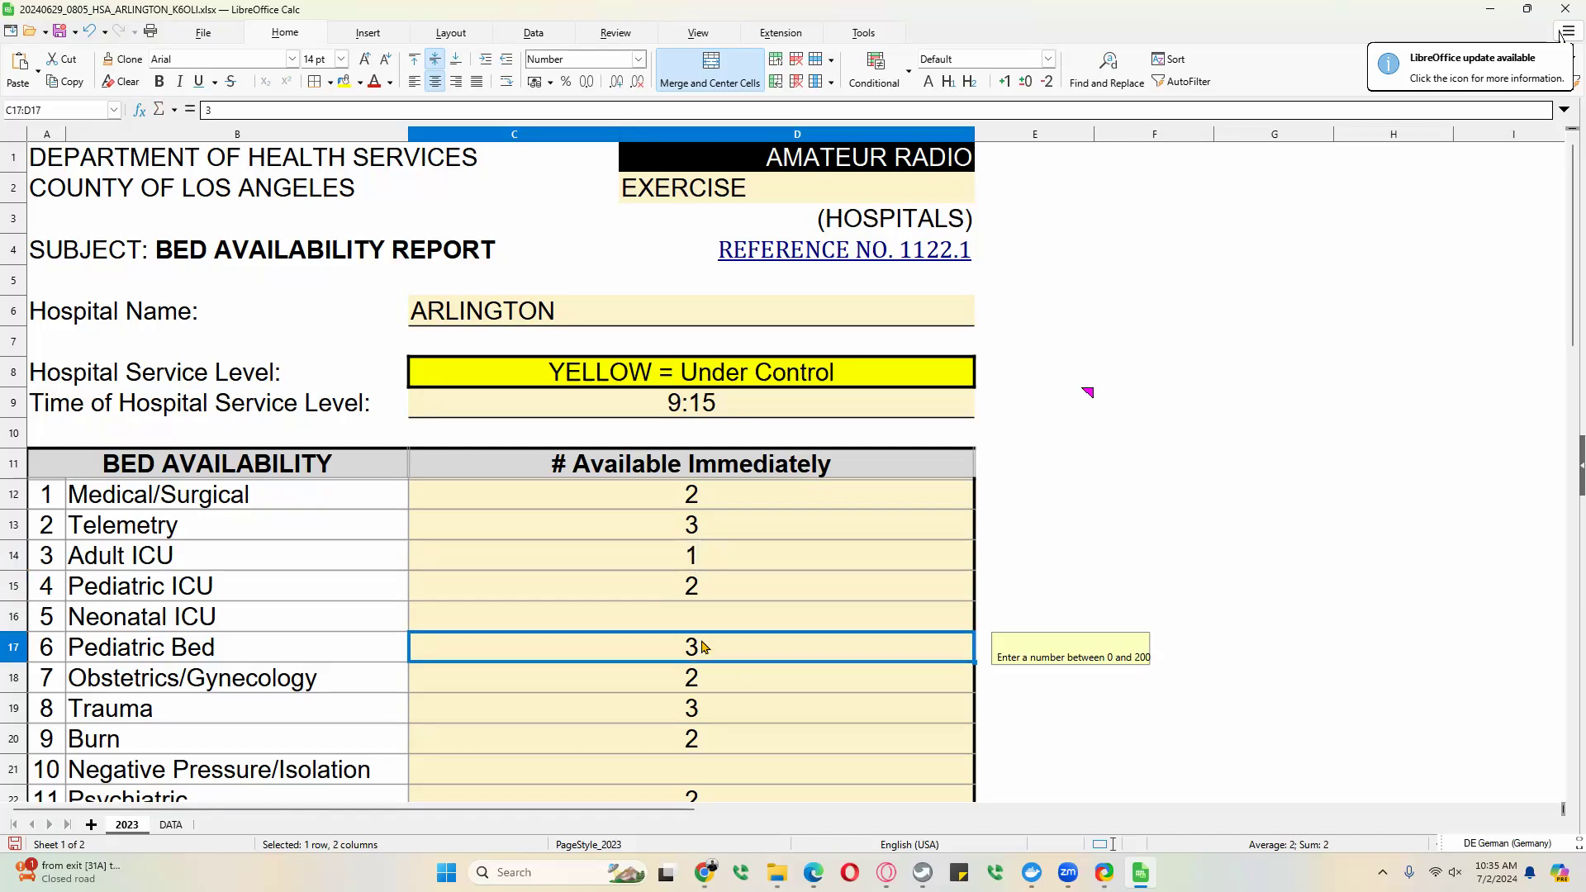
pyautogui.write('1')
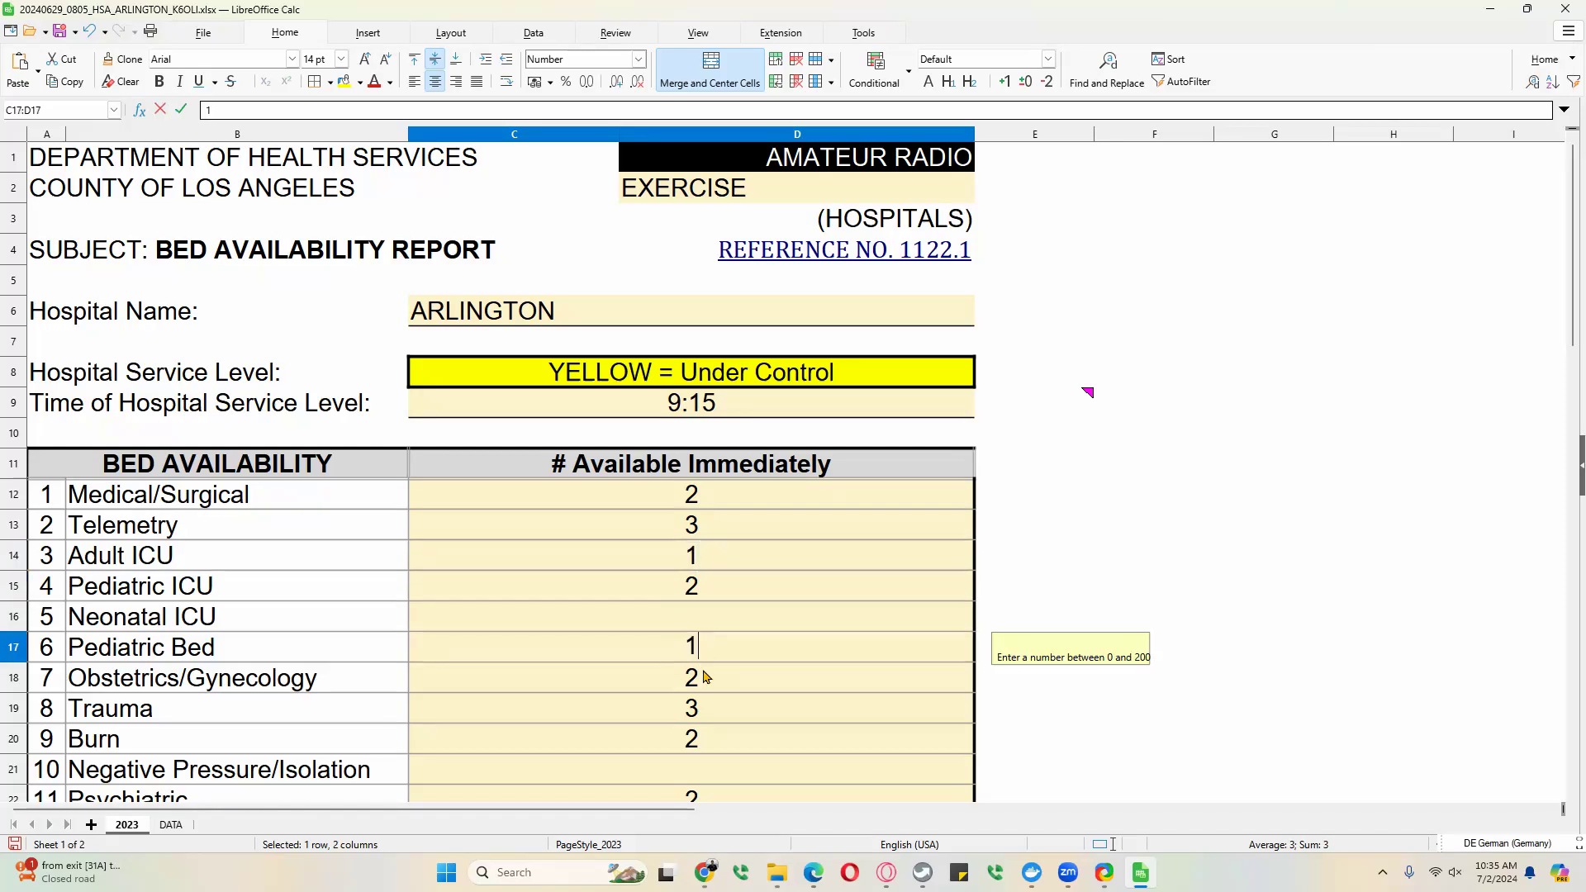
pyautogui.click(705, 676)
pyautogui.write('1')
pyautogui.click(708, 717)
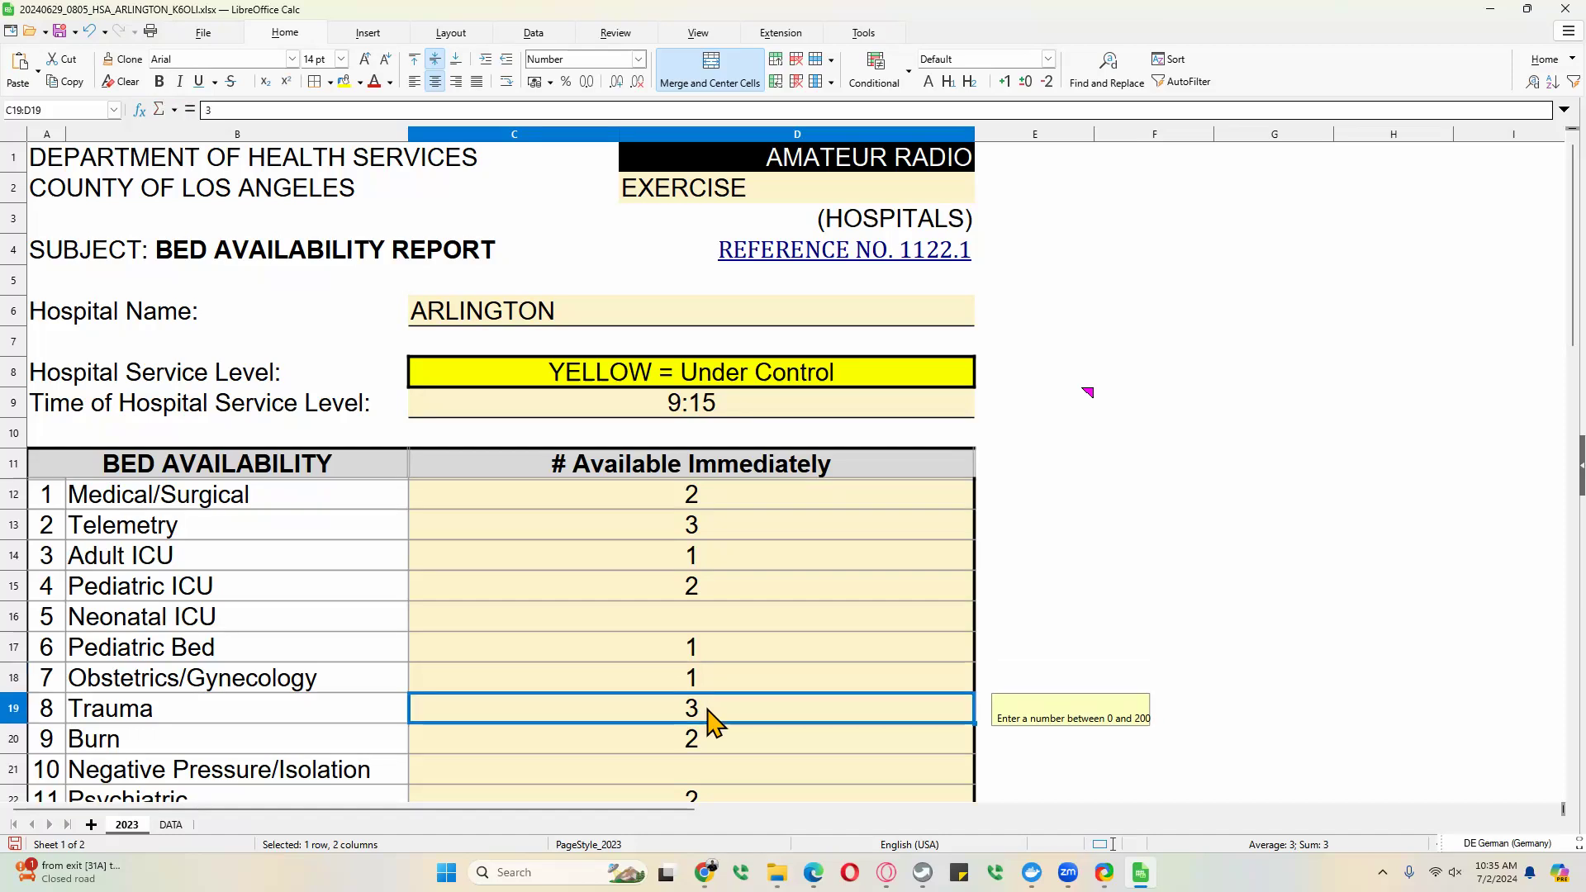
pyautogui.write('2')
pyautogui.press('Delete')
pyautogui.press('Return')
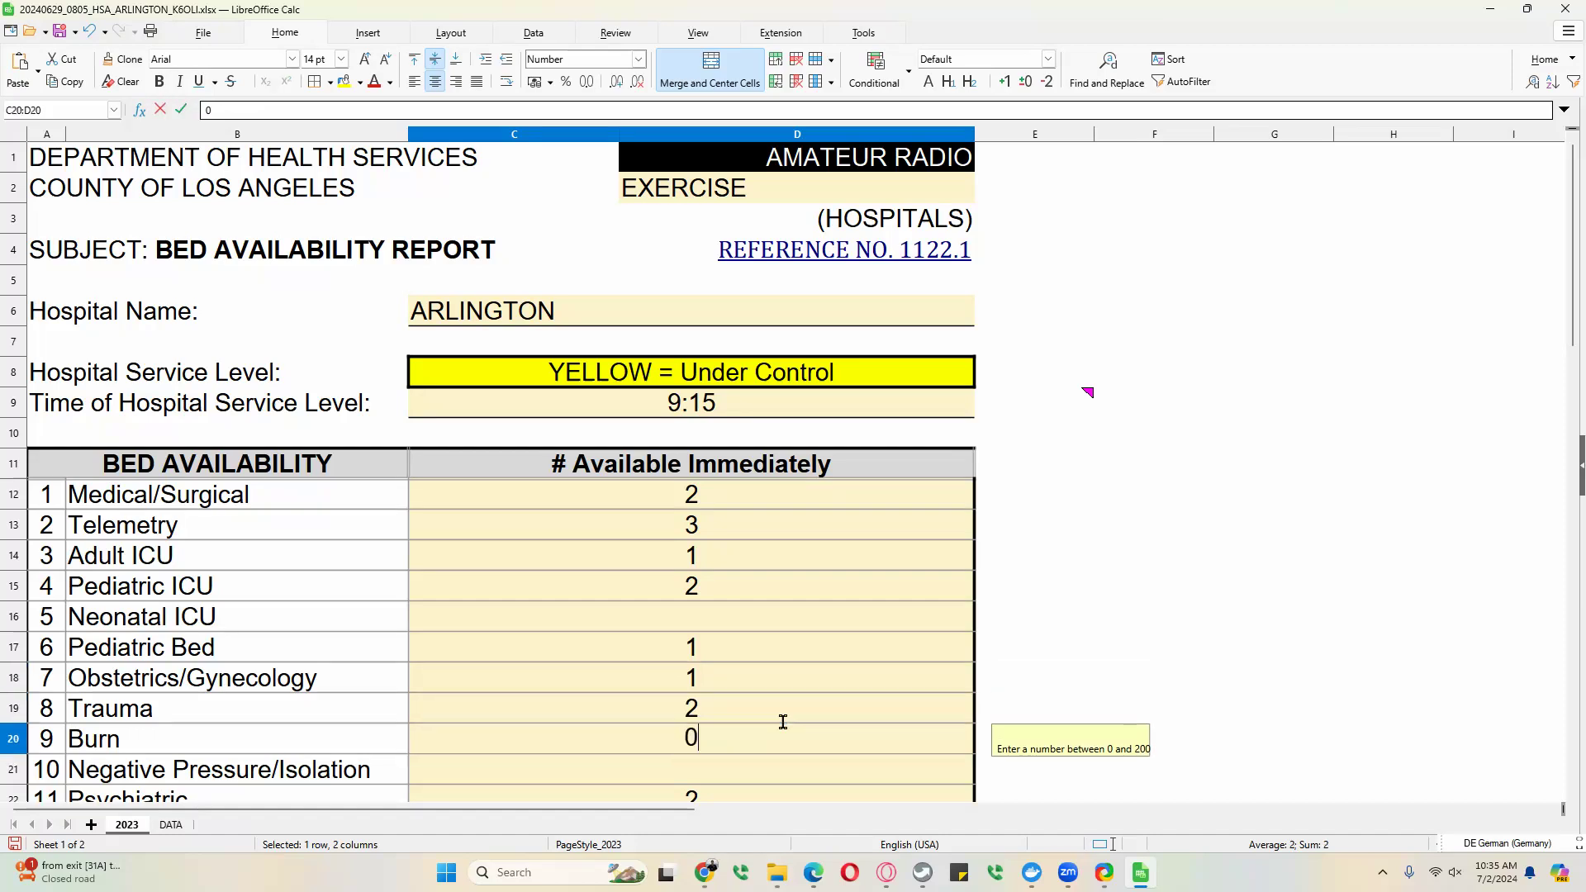
# - Change the Ventilator count to 3
pyautogui.scroll(-2, 783, 722)
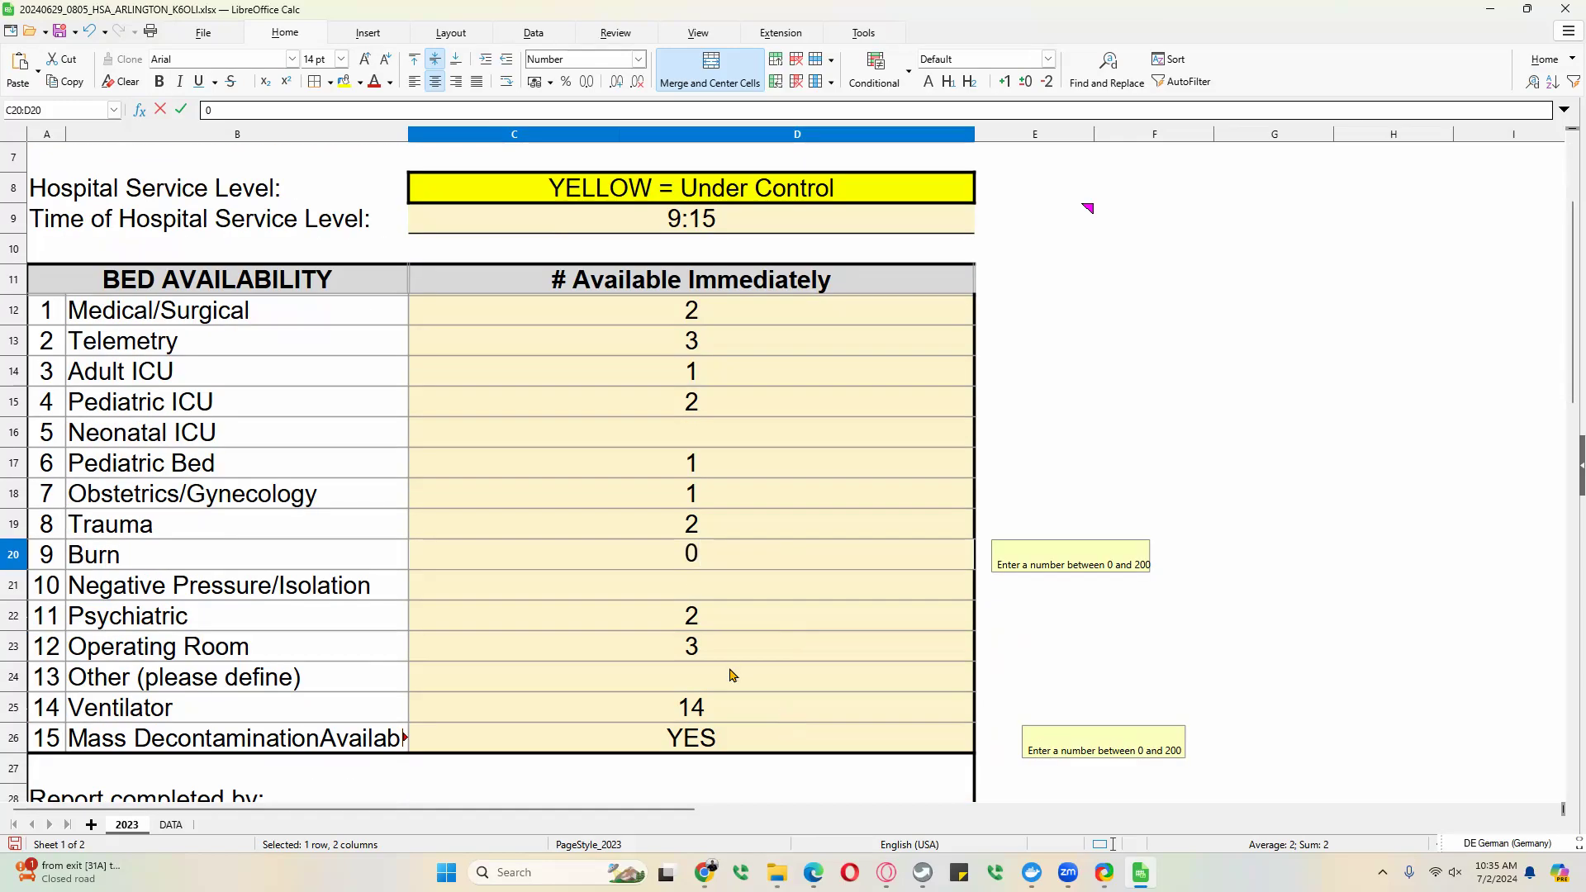
pyautogui.click(709, 713)
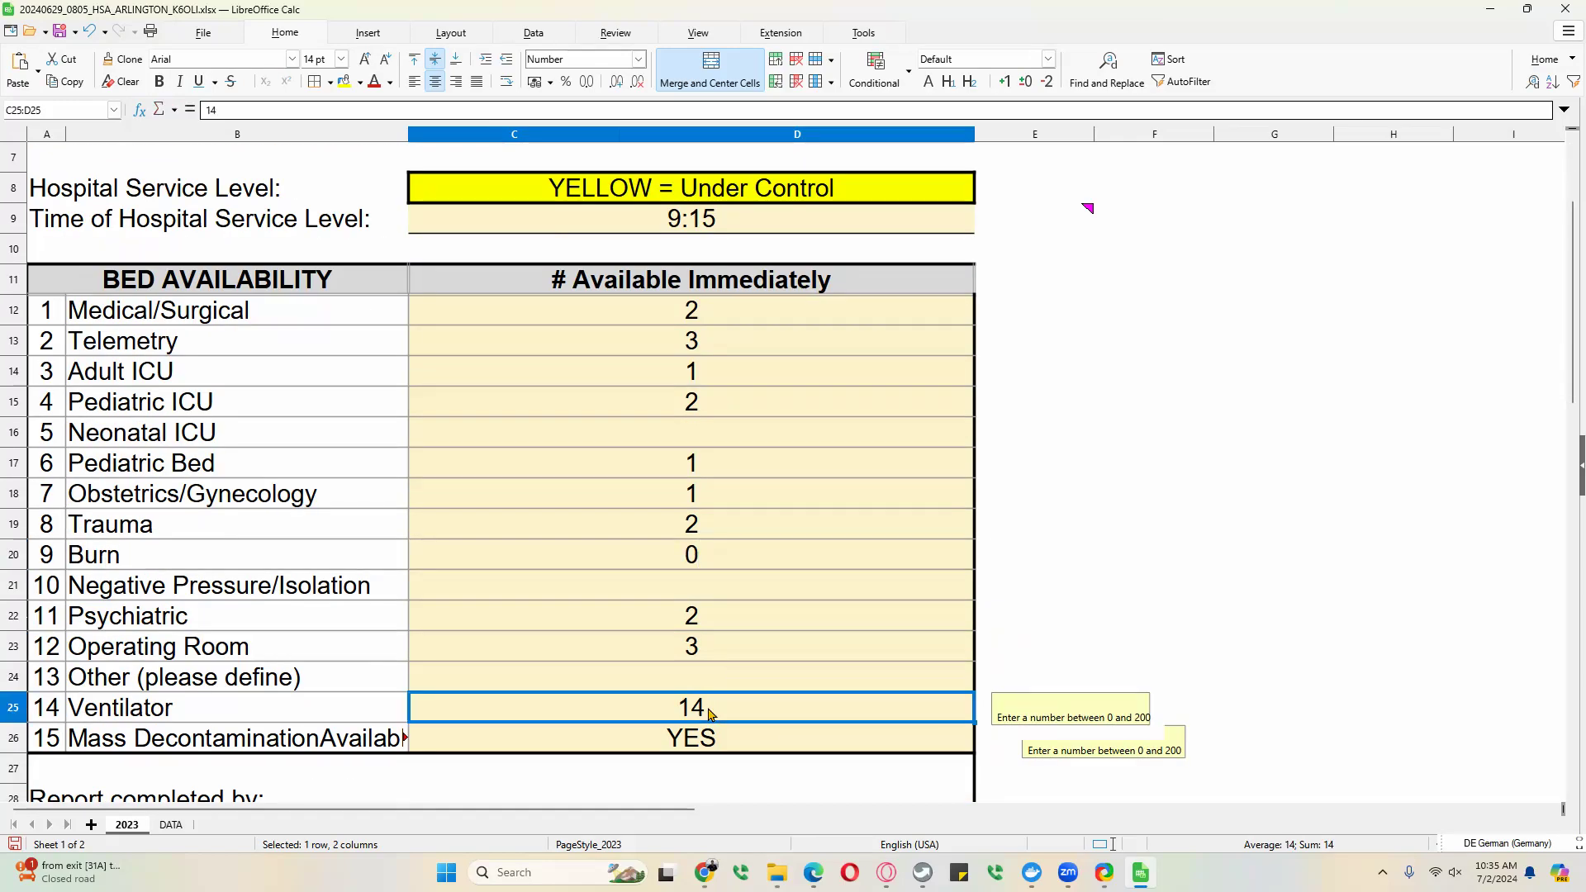
pyautogui.write('3')
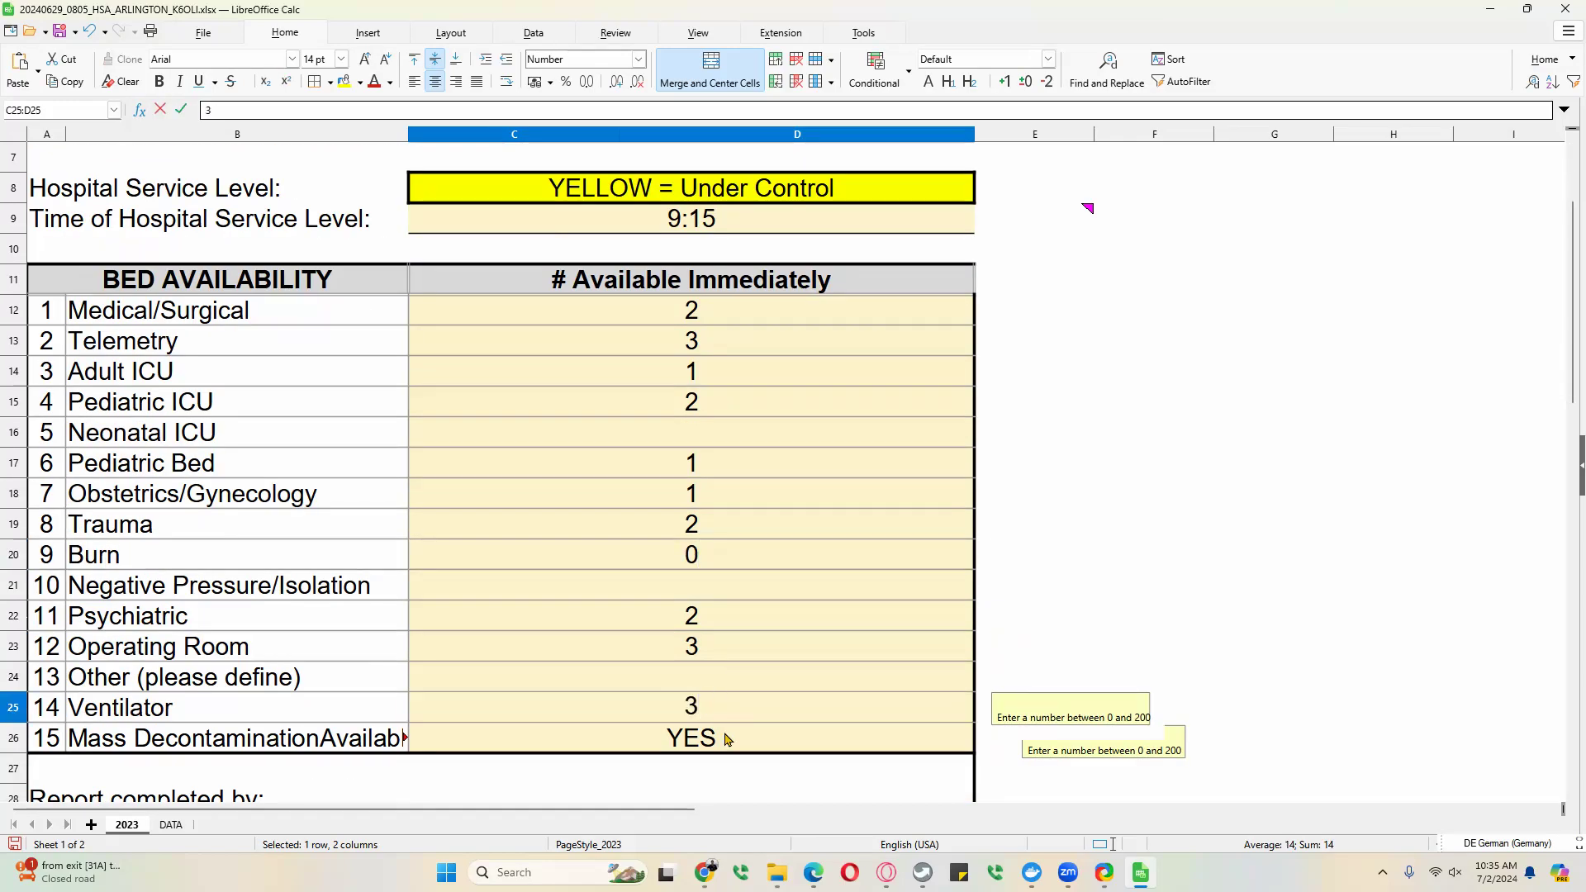
pyautogui.press('Return')
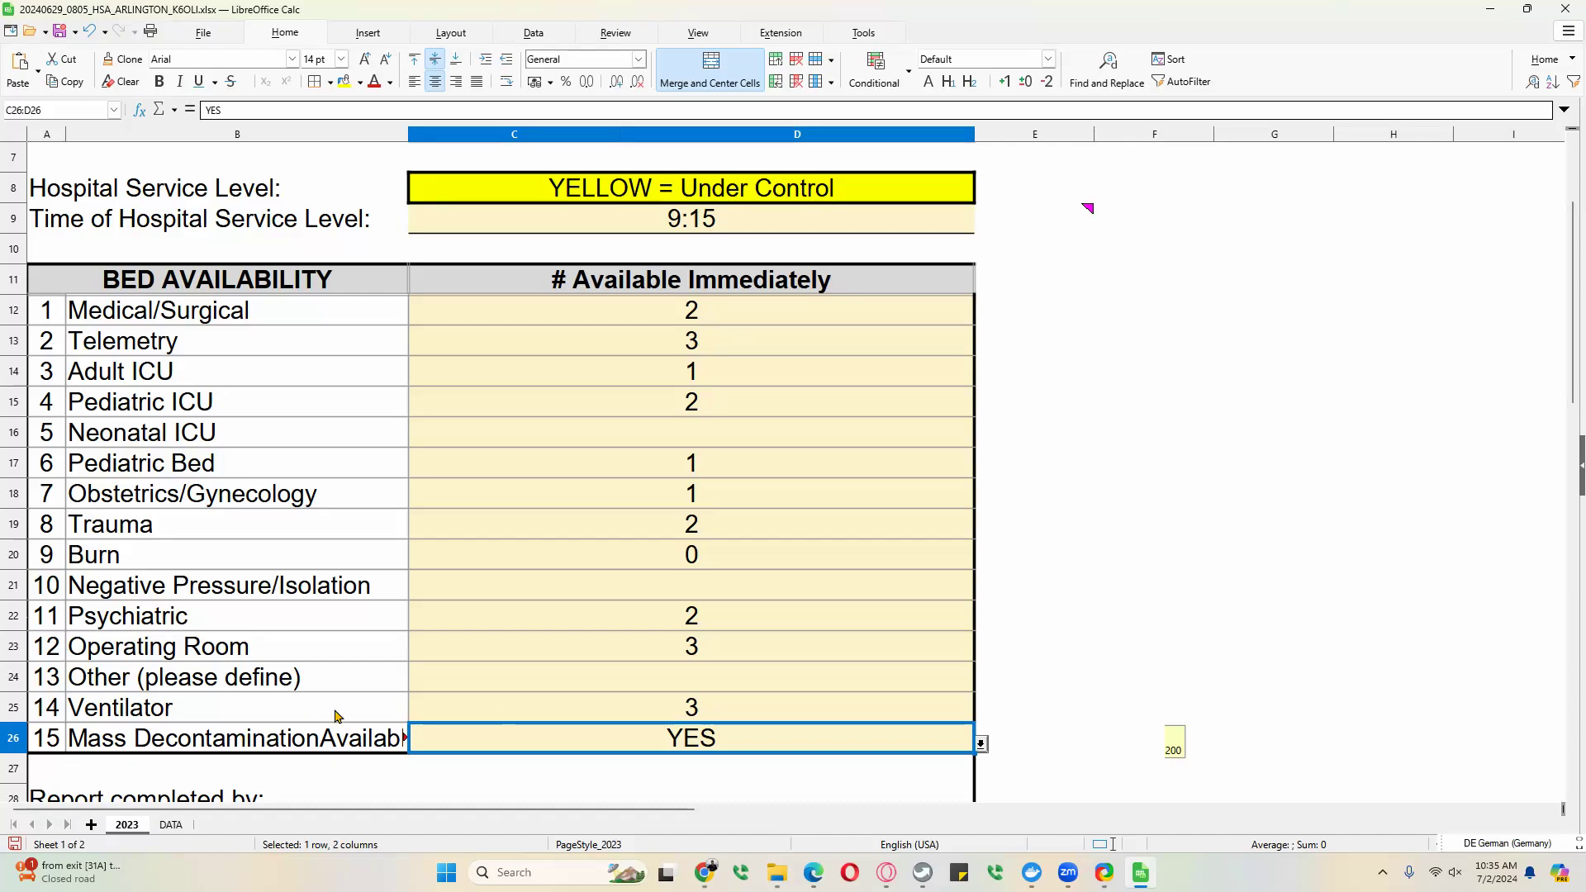
pyautogui.scroll(-3, 682, 596)
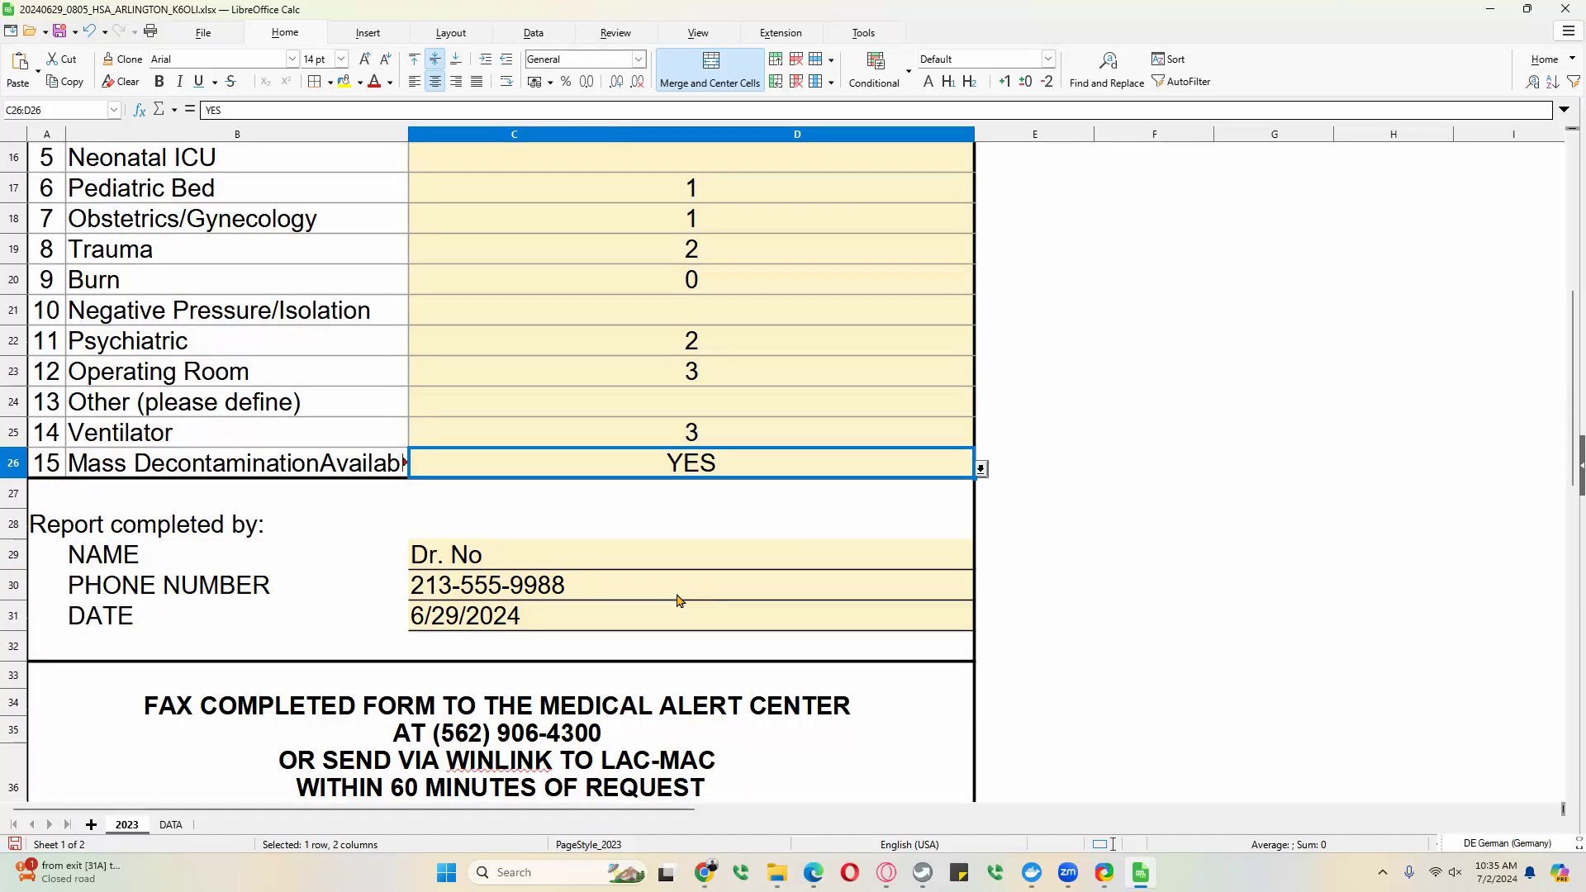
# - Replace the reporter's surname in the NAME cell
pyautogui.click(443, 561)
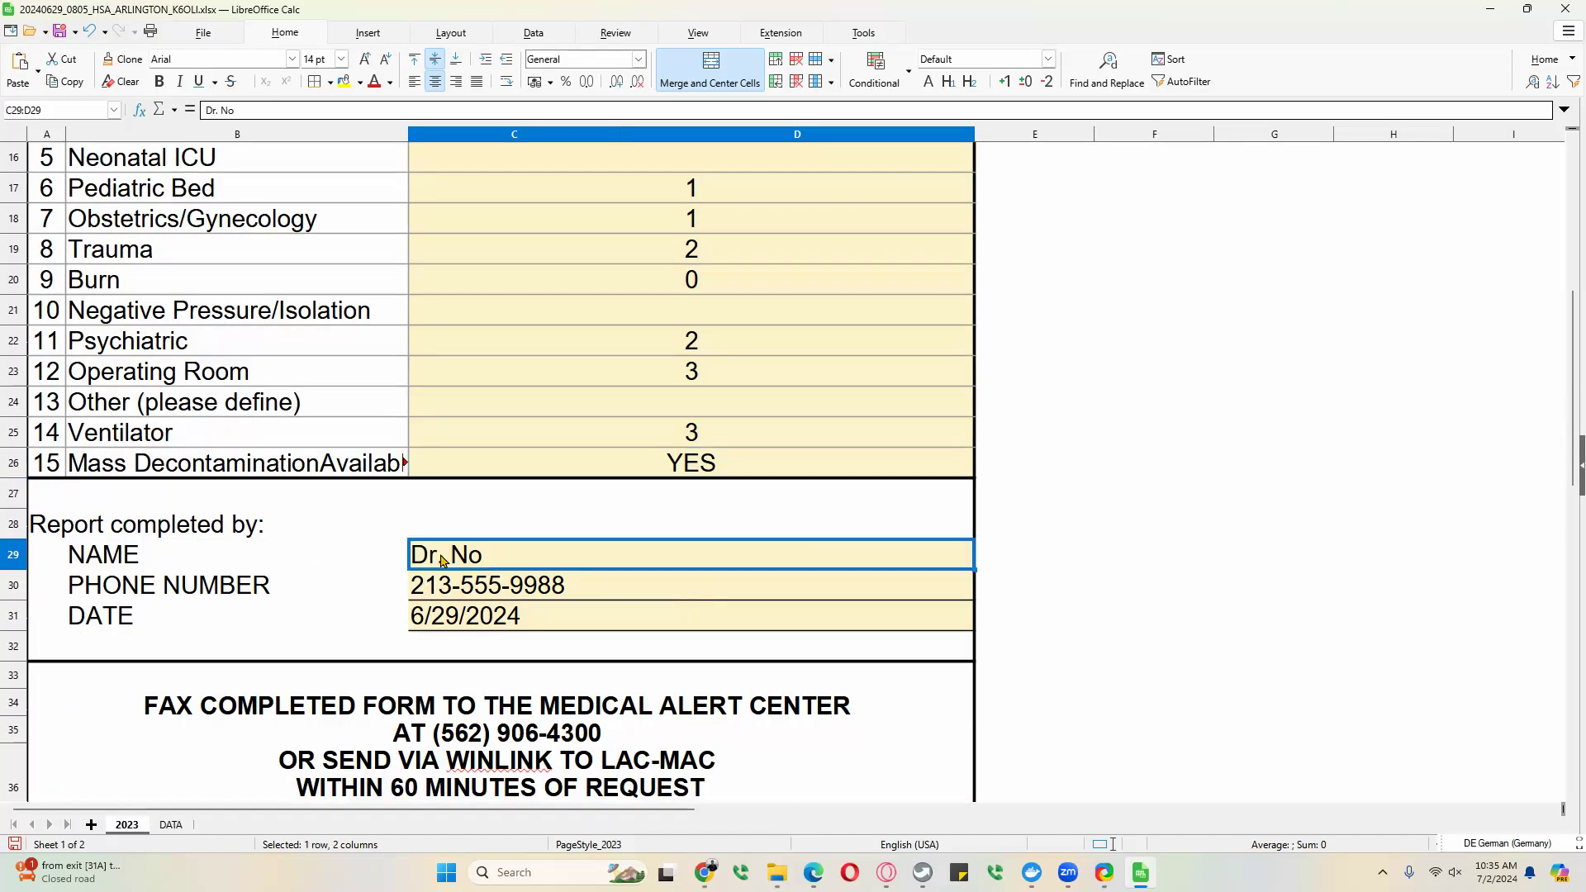
pyautogui.doubleClick(507, 557)
pyautogui.press('BackSpace')
pyautogui.press('BackSpace')
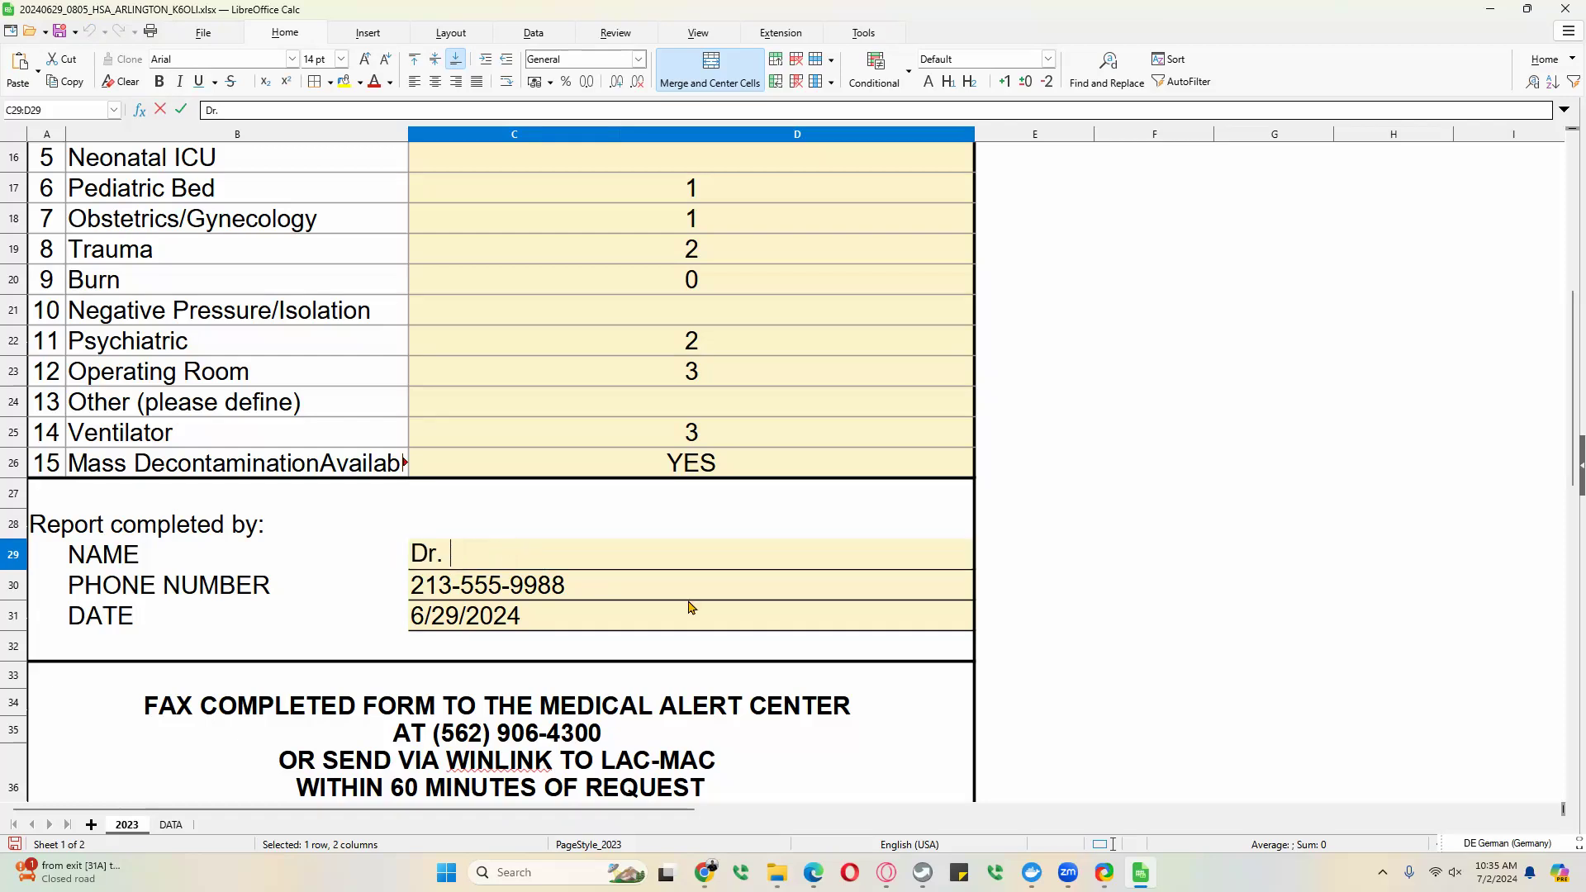
pyautogui.write('Morales')
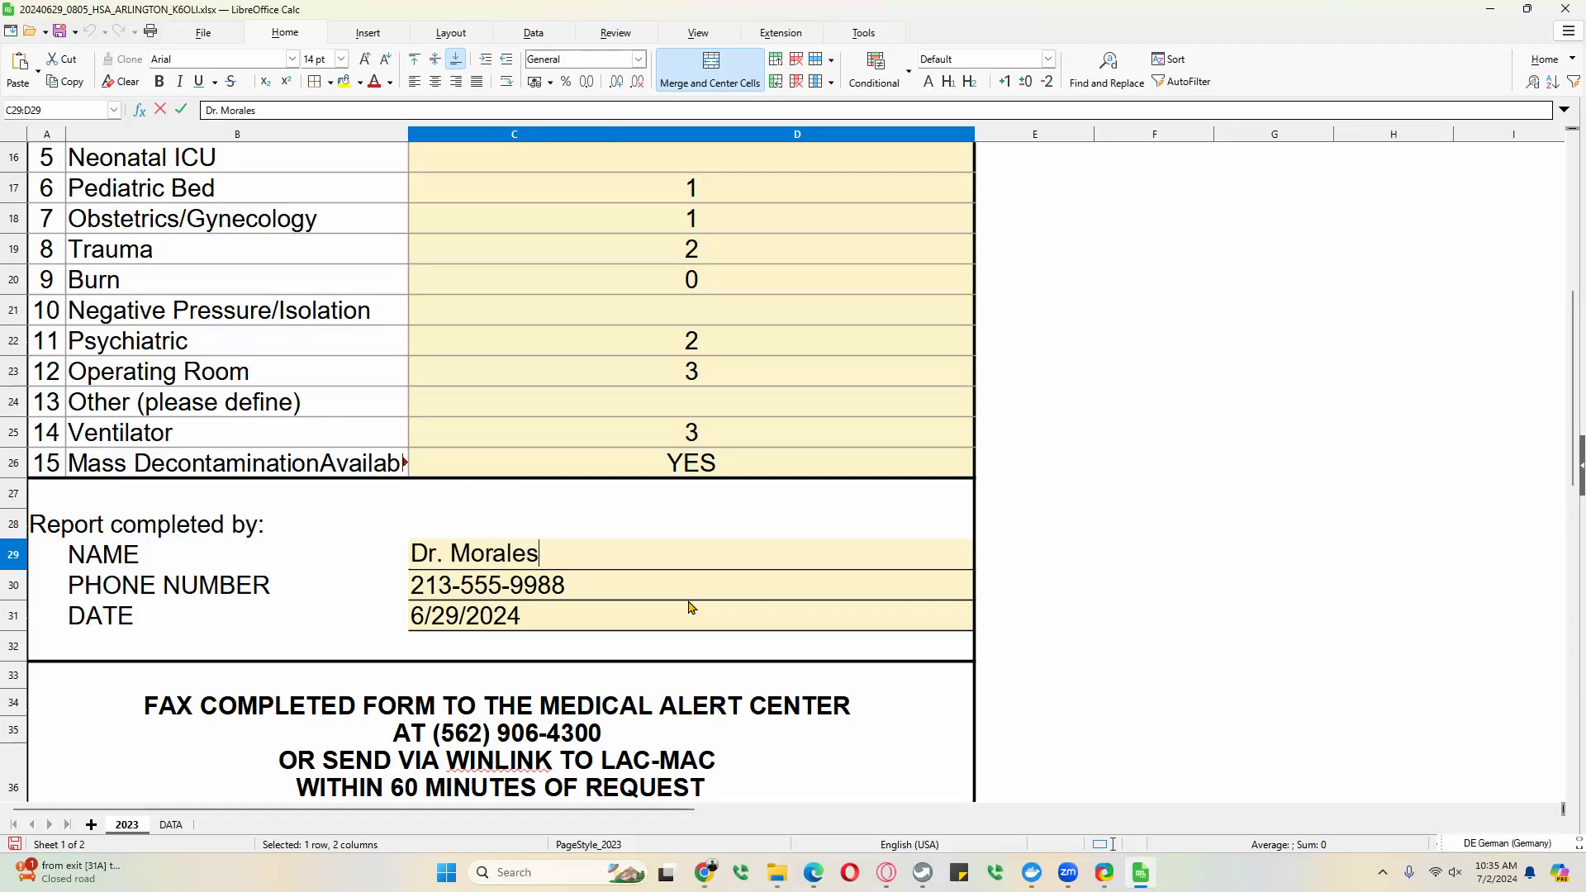
pyautogui.press('Return')
# - Replace the last four digits of the reporter's phone number
pyautogui.doubleClick(559, 584)
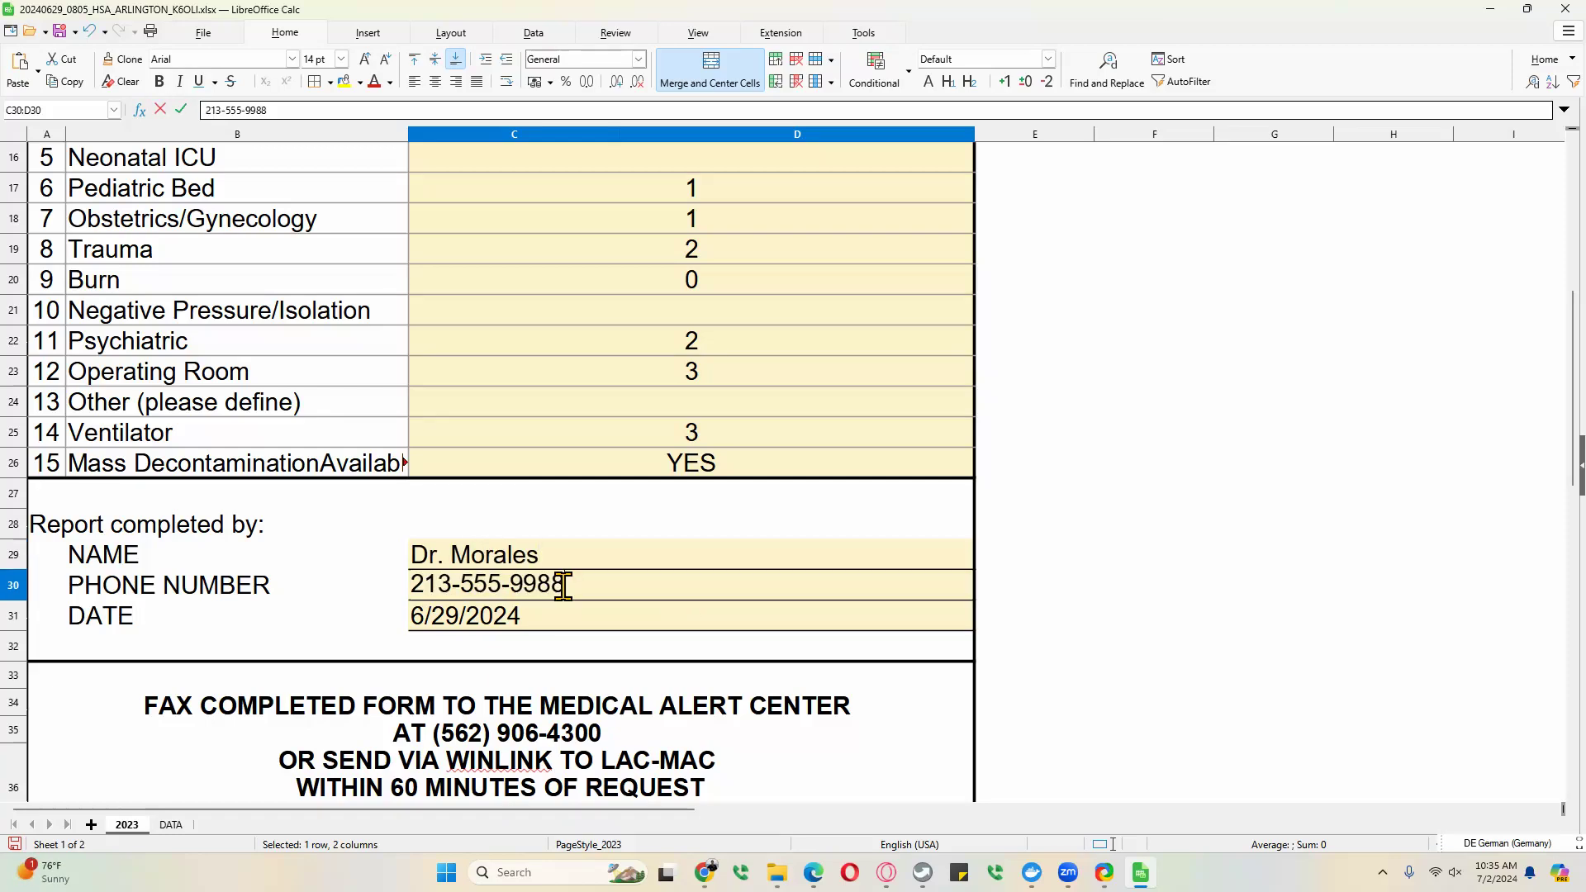
pyautogui.moveTo(562, 584); pyautogui.dragTo(515, 585)
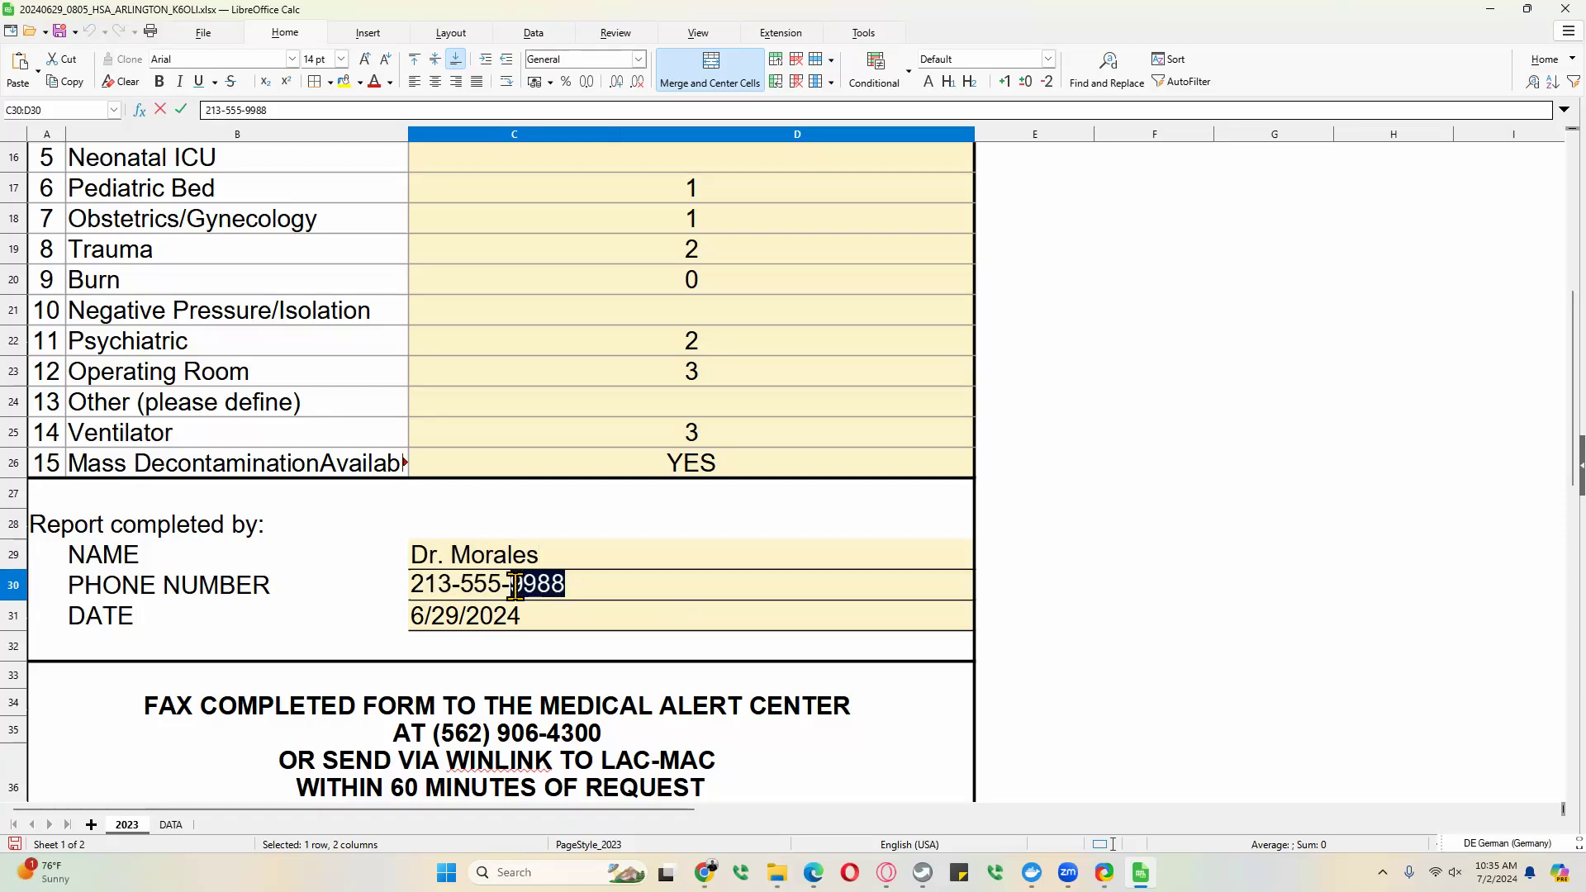
pyautogui.write('8899')
pyautogui.click(482, 618)
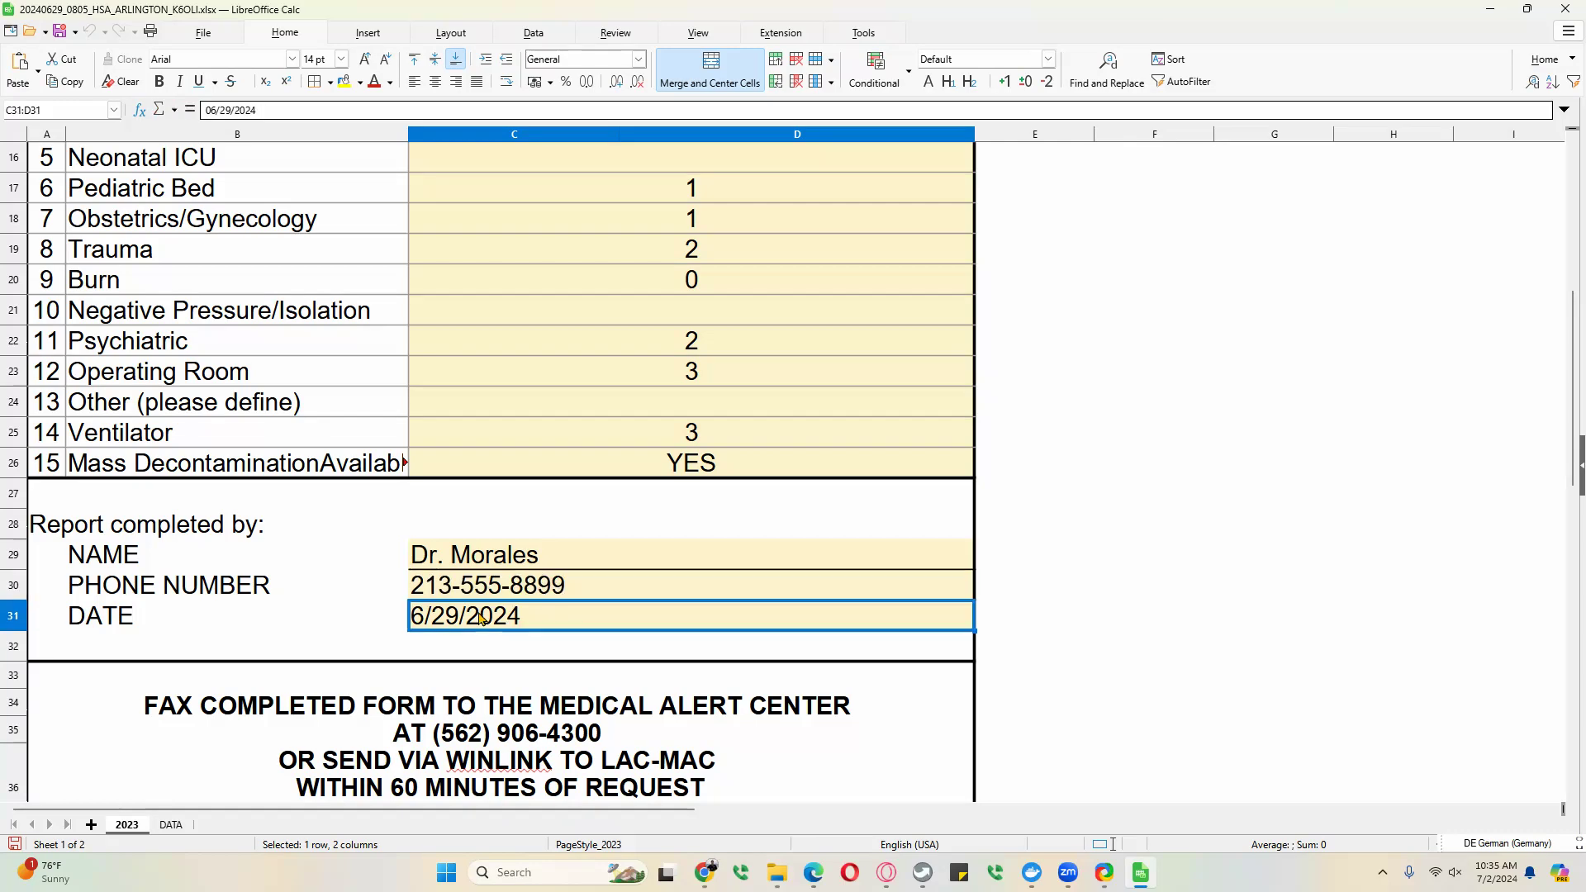
# - Copy the suggested filename 20240629_0915_HSA_ARLINGTON_K6OLI.xlsx from cell C45 to the clipboard
pyautogui.scroll(5, 576, 600)
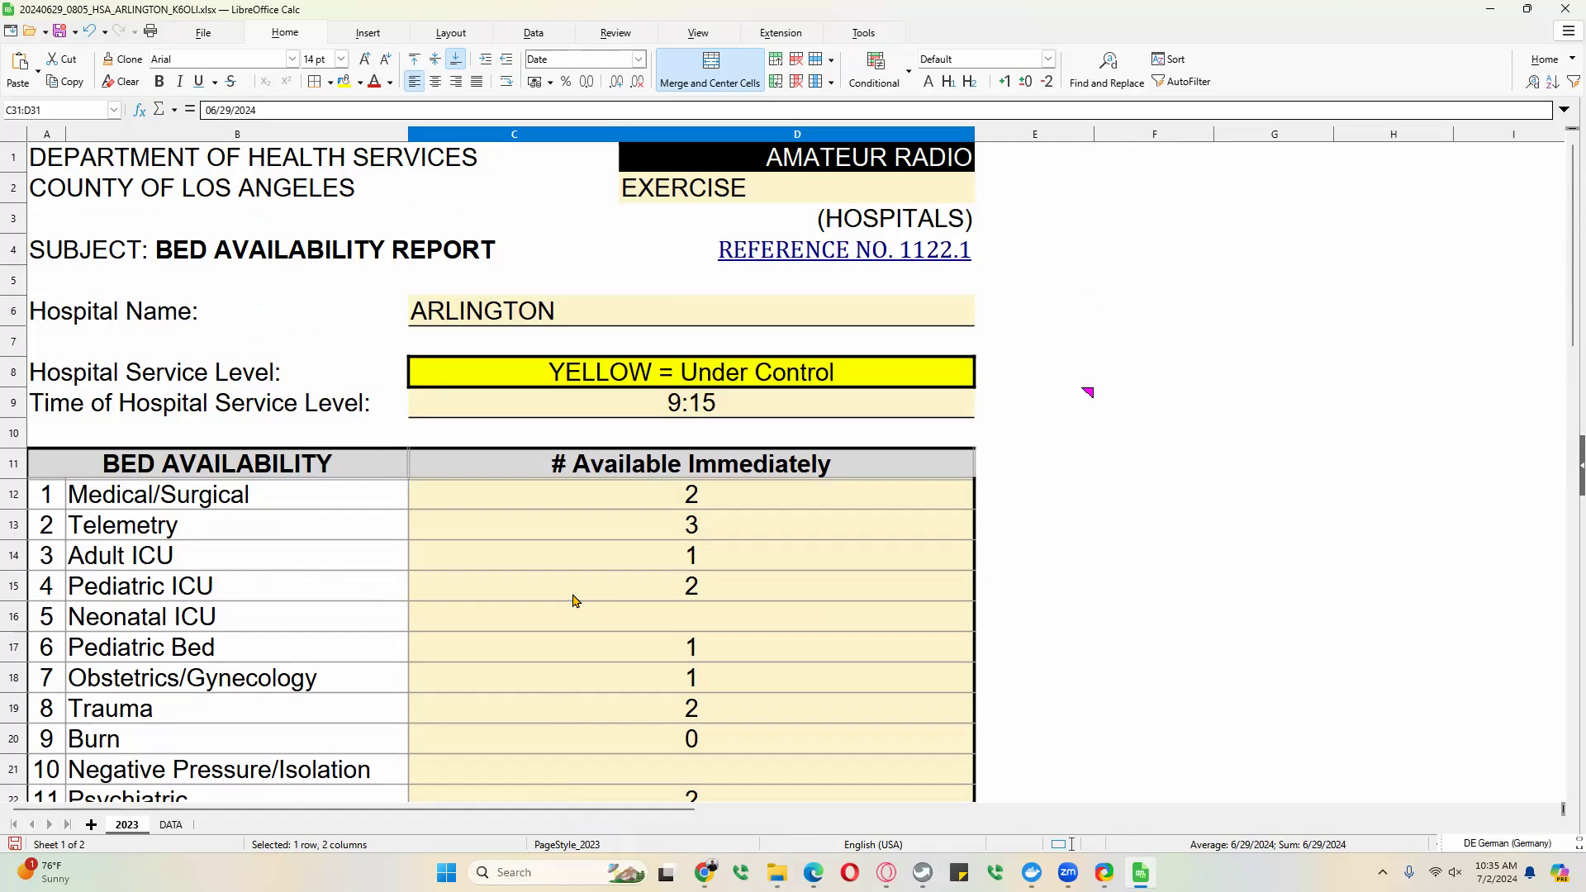
pyautogui.scroll(-10, 576, 600)
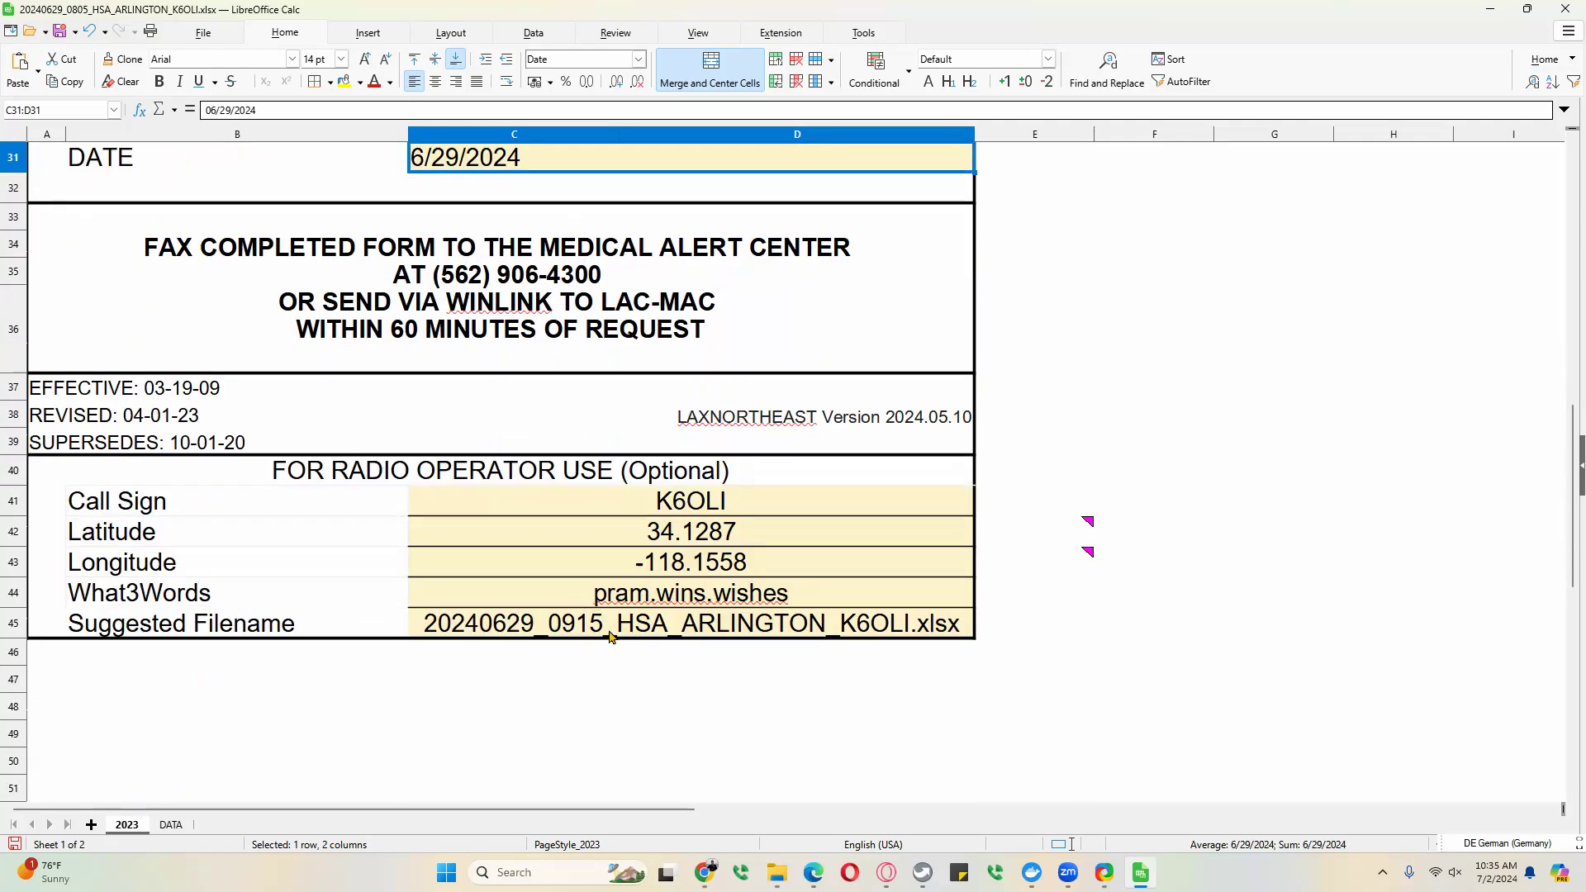
pyautogui.scroll(5, 576, 634)
pyautogui.scroll(5, 576, 634)
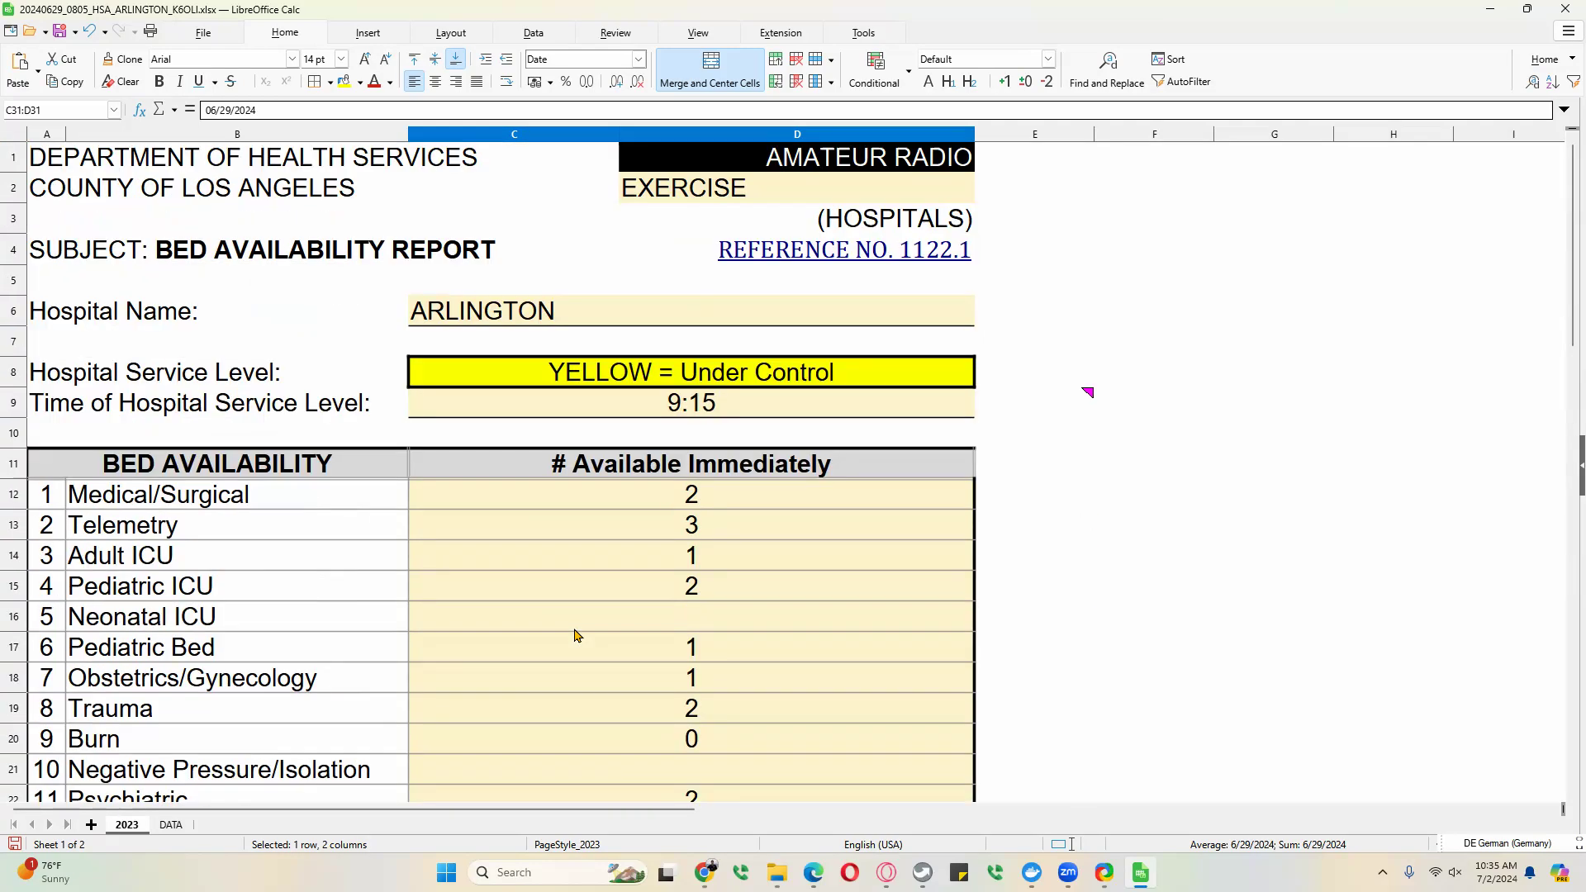
pyautogui.scroll(-2, 717, 403)
pyautogui.scroll(-9, 717, 404)
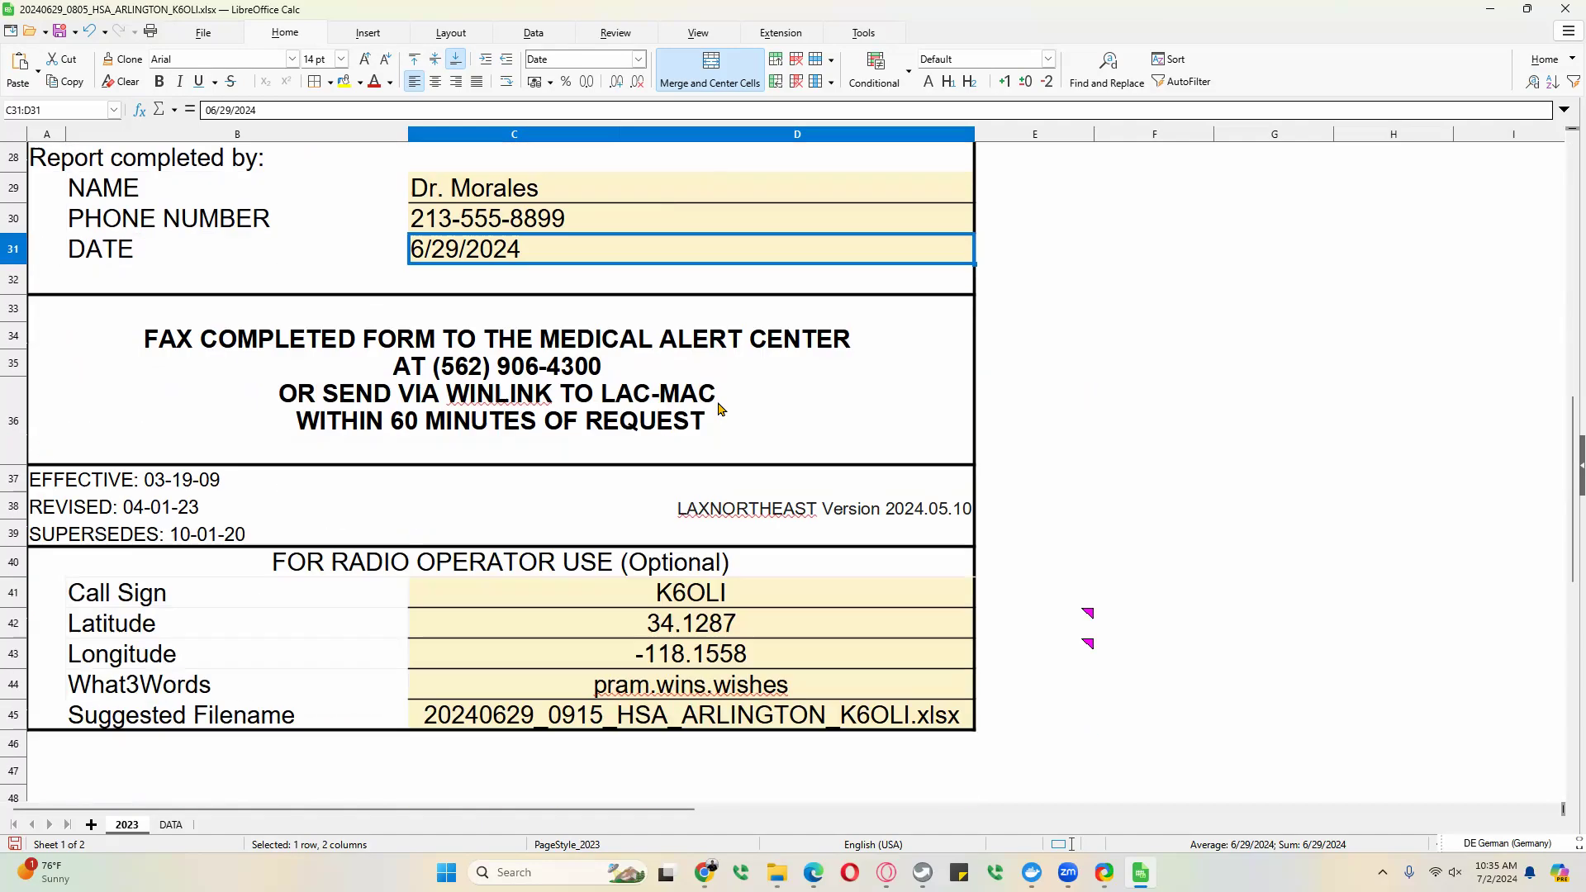
pyautogui.rightClick(541, 533)
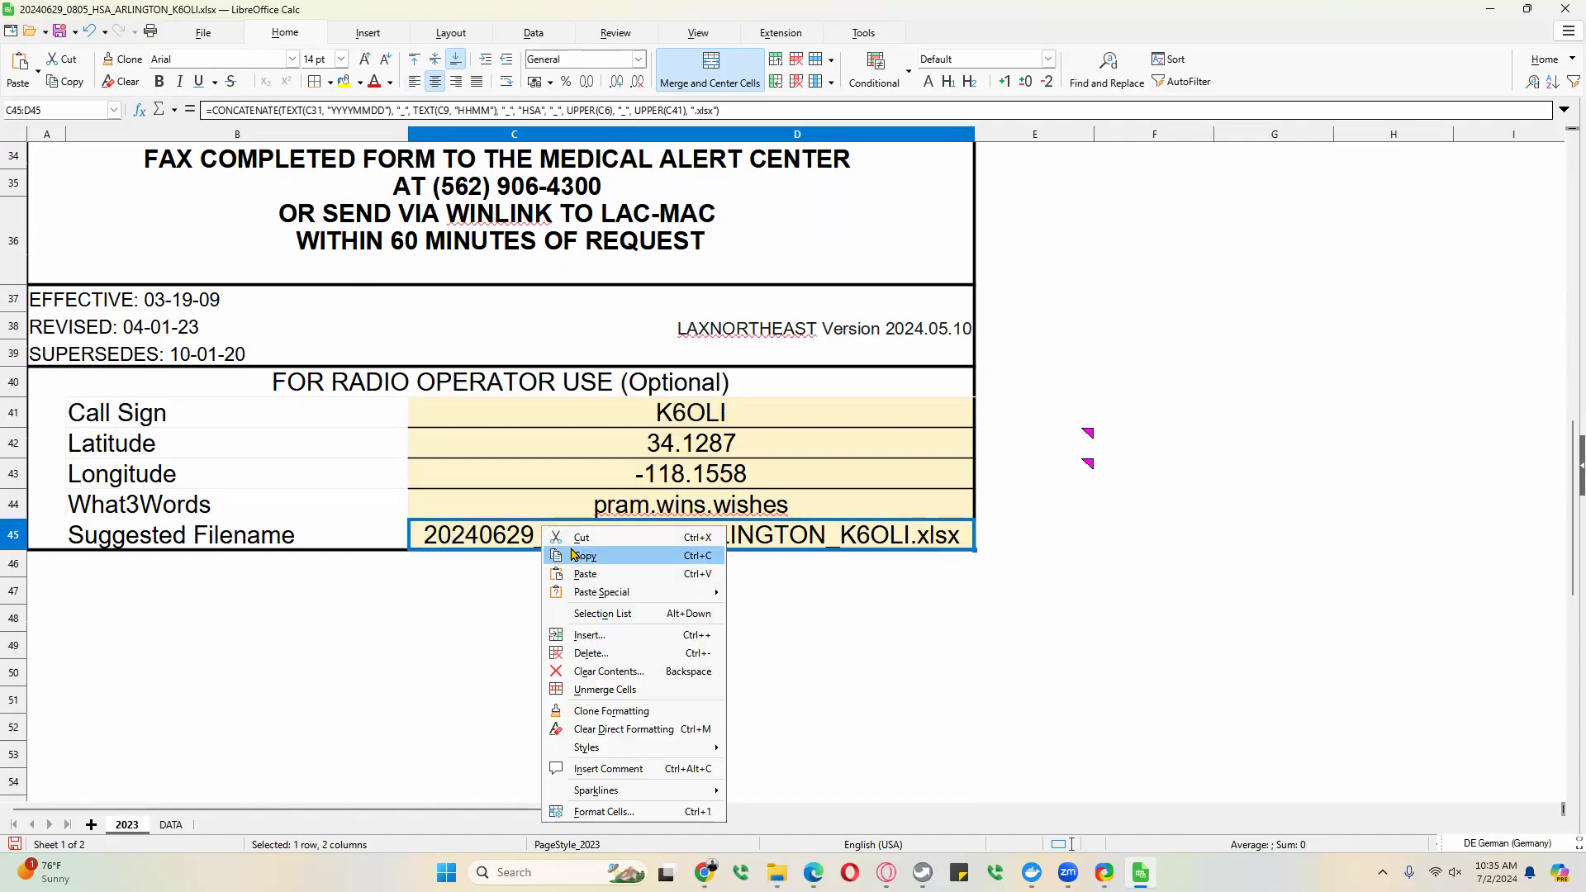
pyautogui.click(582, 557)
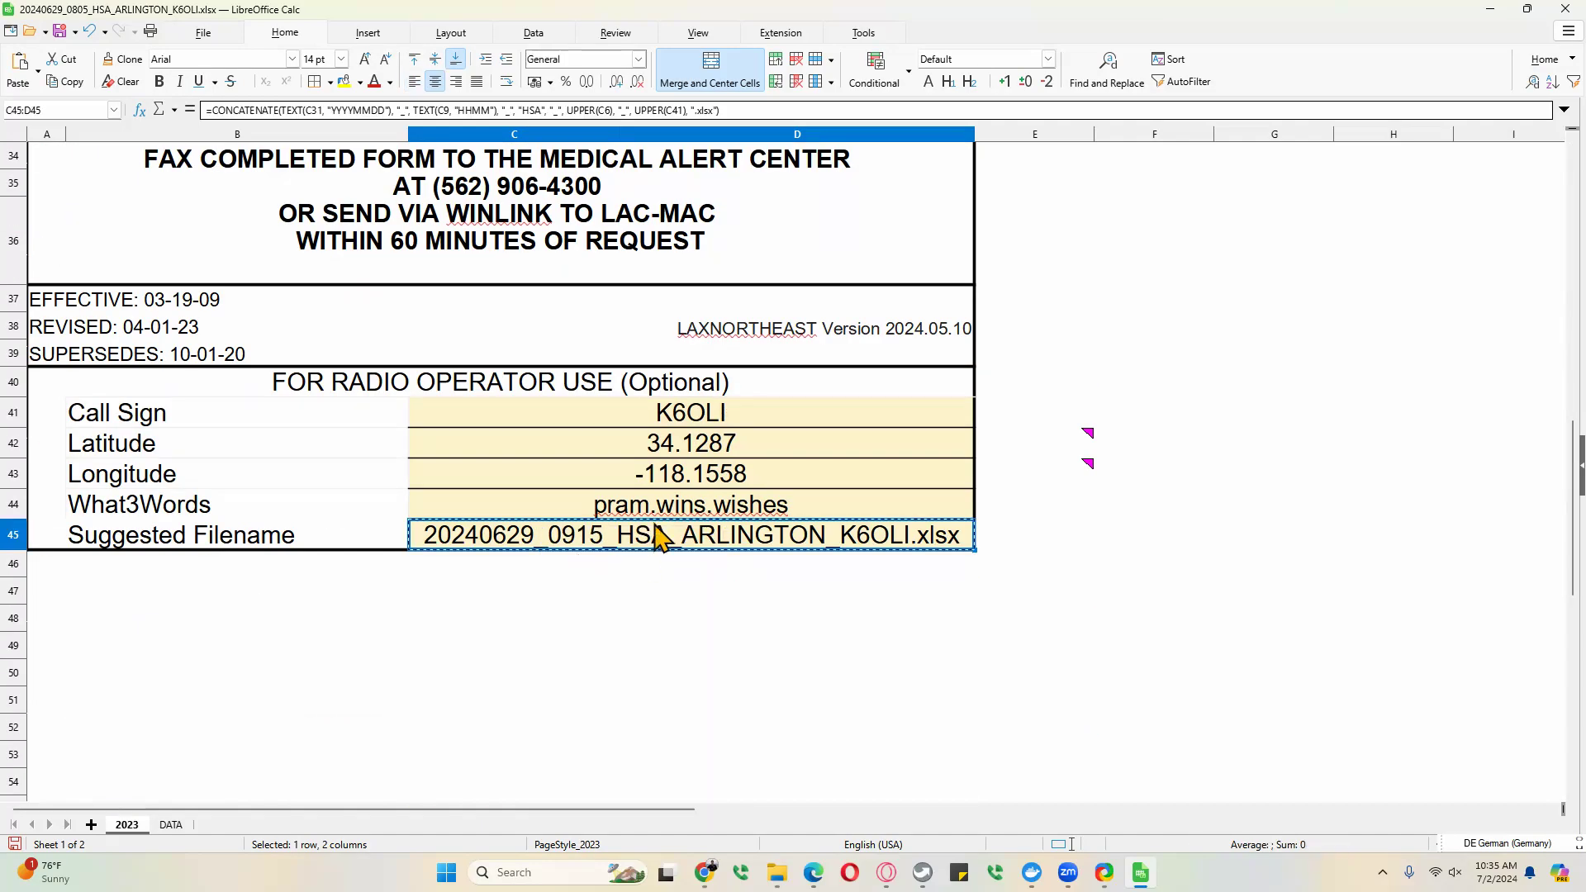
# - Save the form as 20240629_0915_HSA_ARLINGTON_K6OLI.xlsx by pasting the suggested name as the file name
pyautogui.click(76, 33)
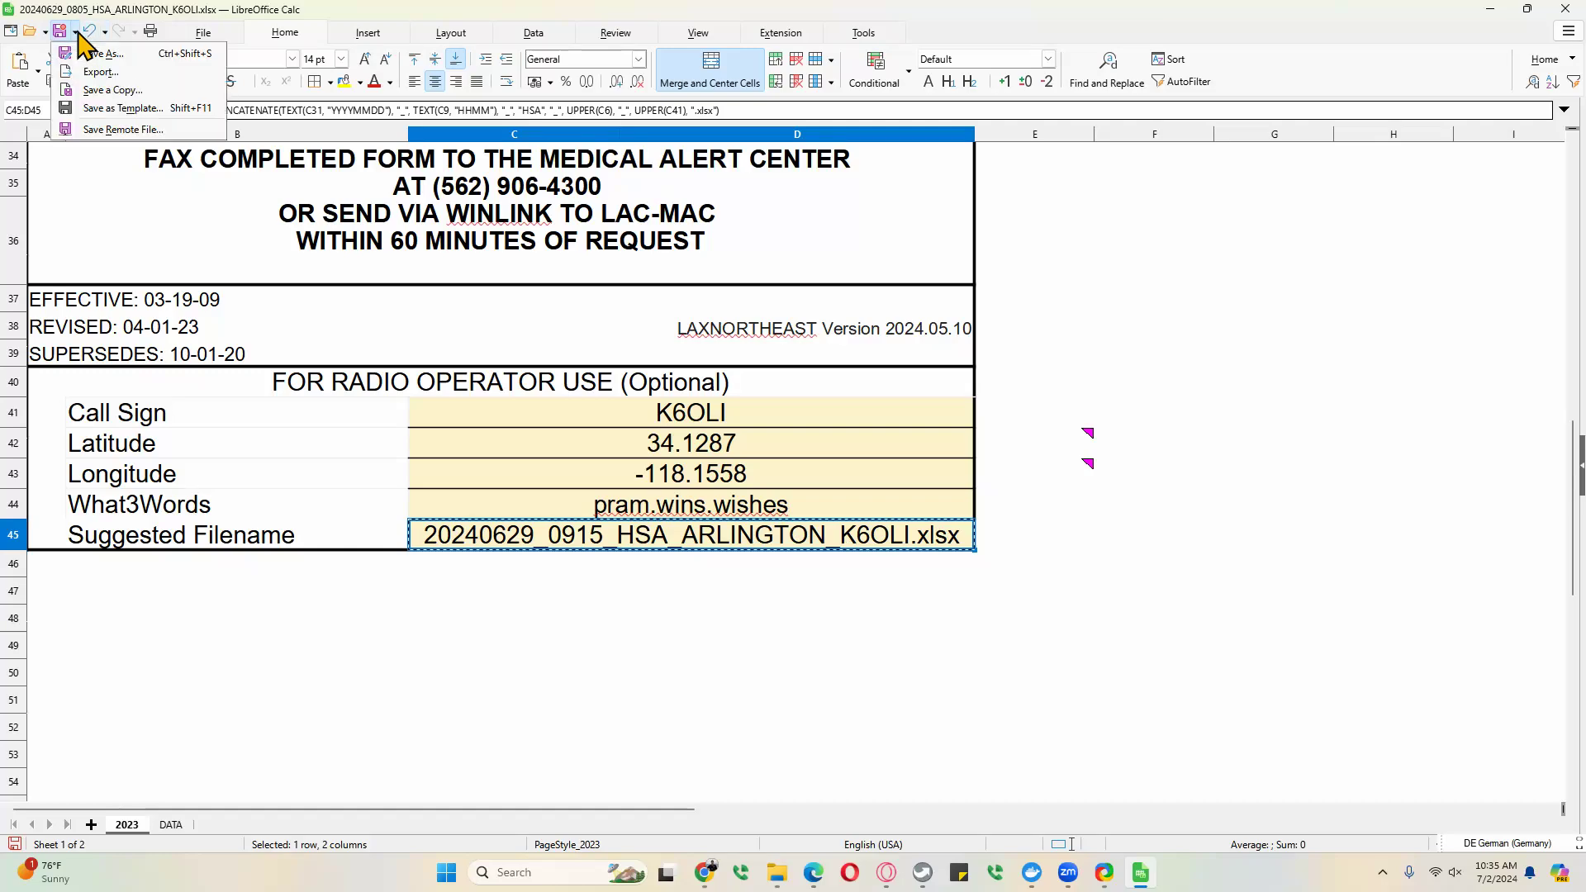
pyautogui.click(91, 62)
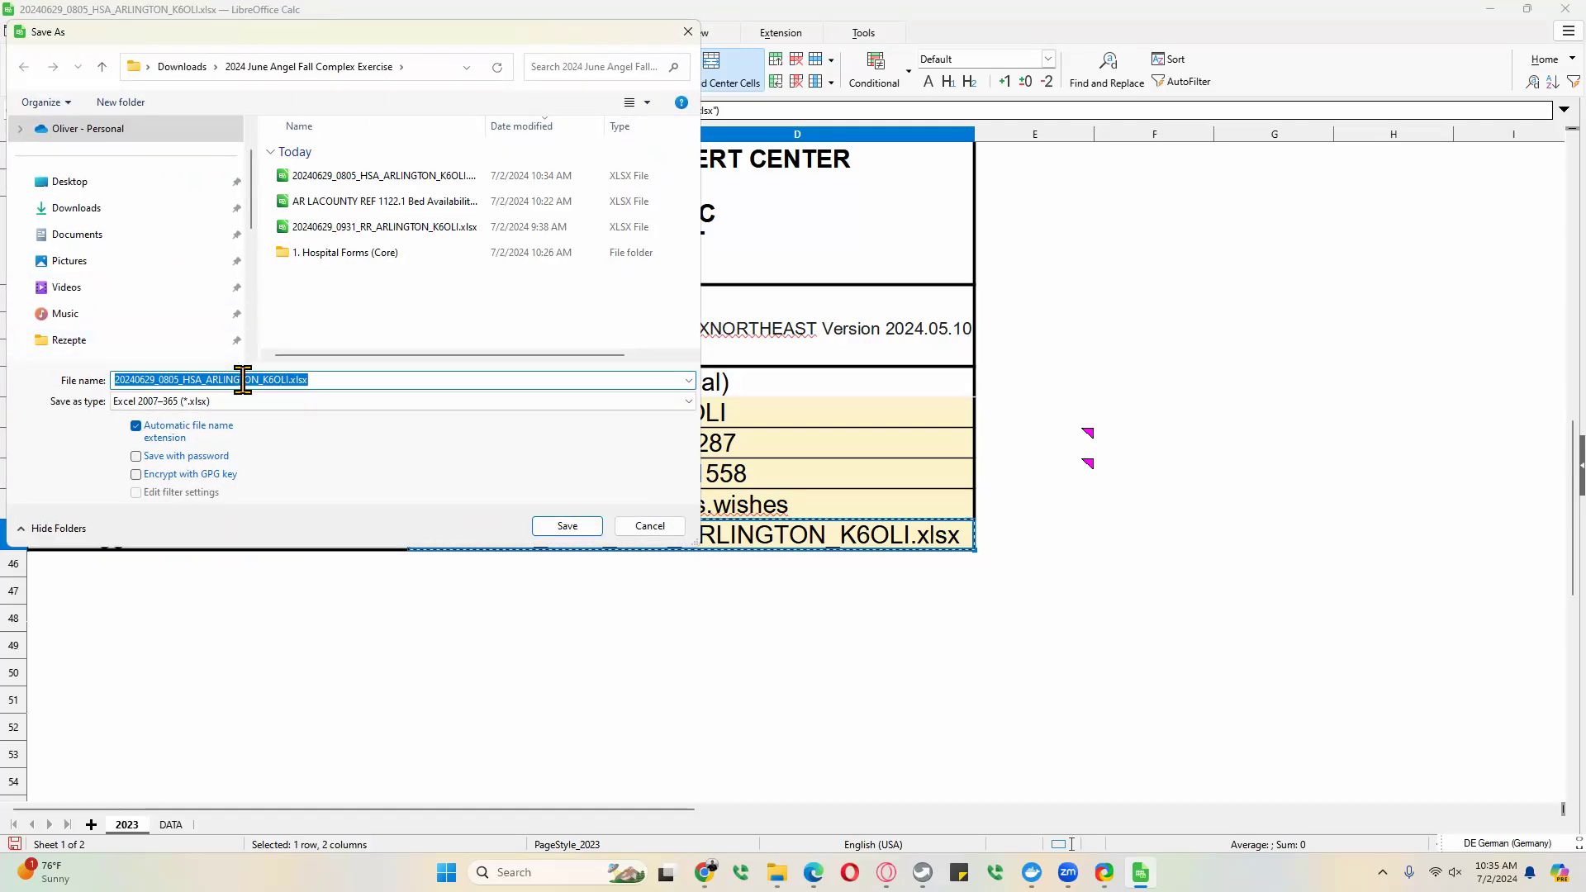
pyautogui.press('BackSpace')
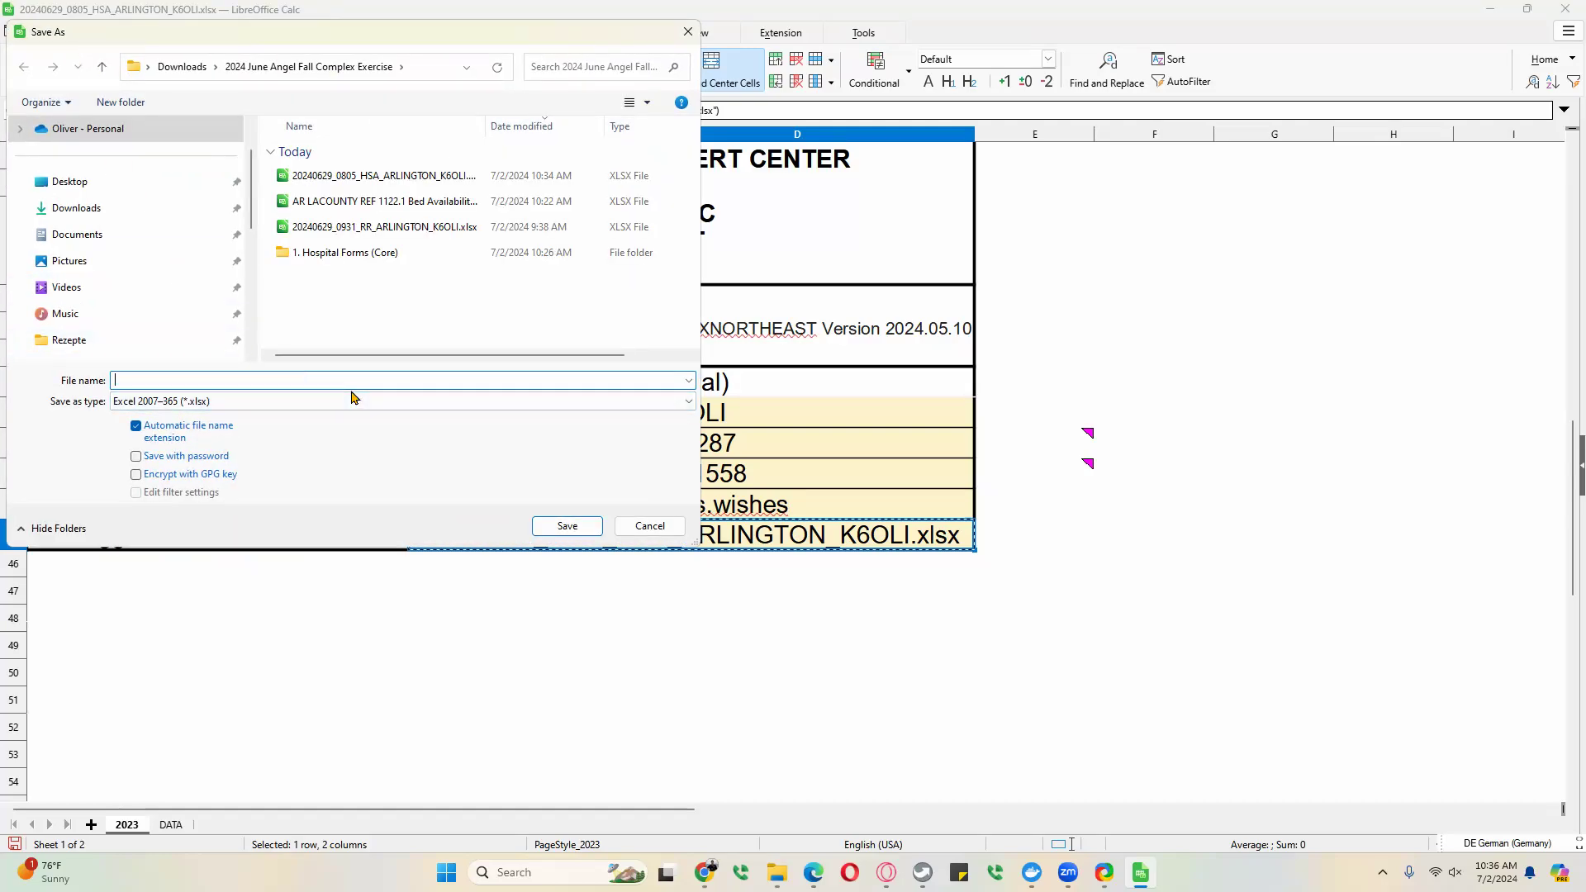
pyautogui.rightClick(344, 376)
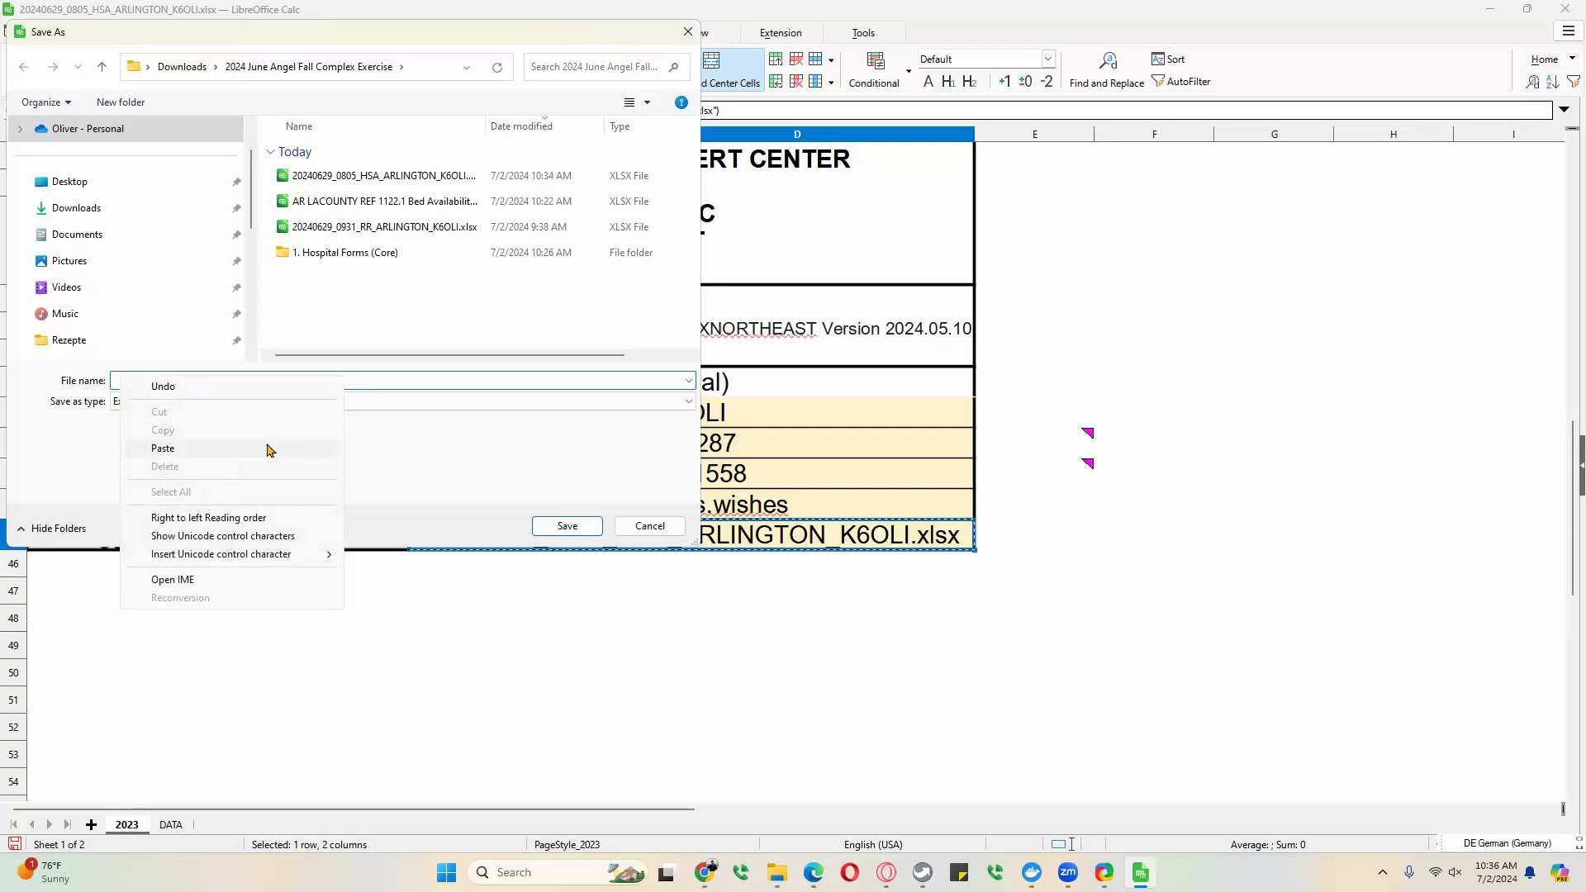
pyautogui.click(269, 450)
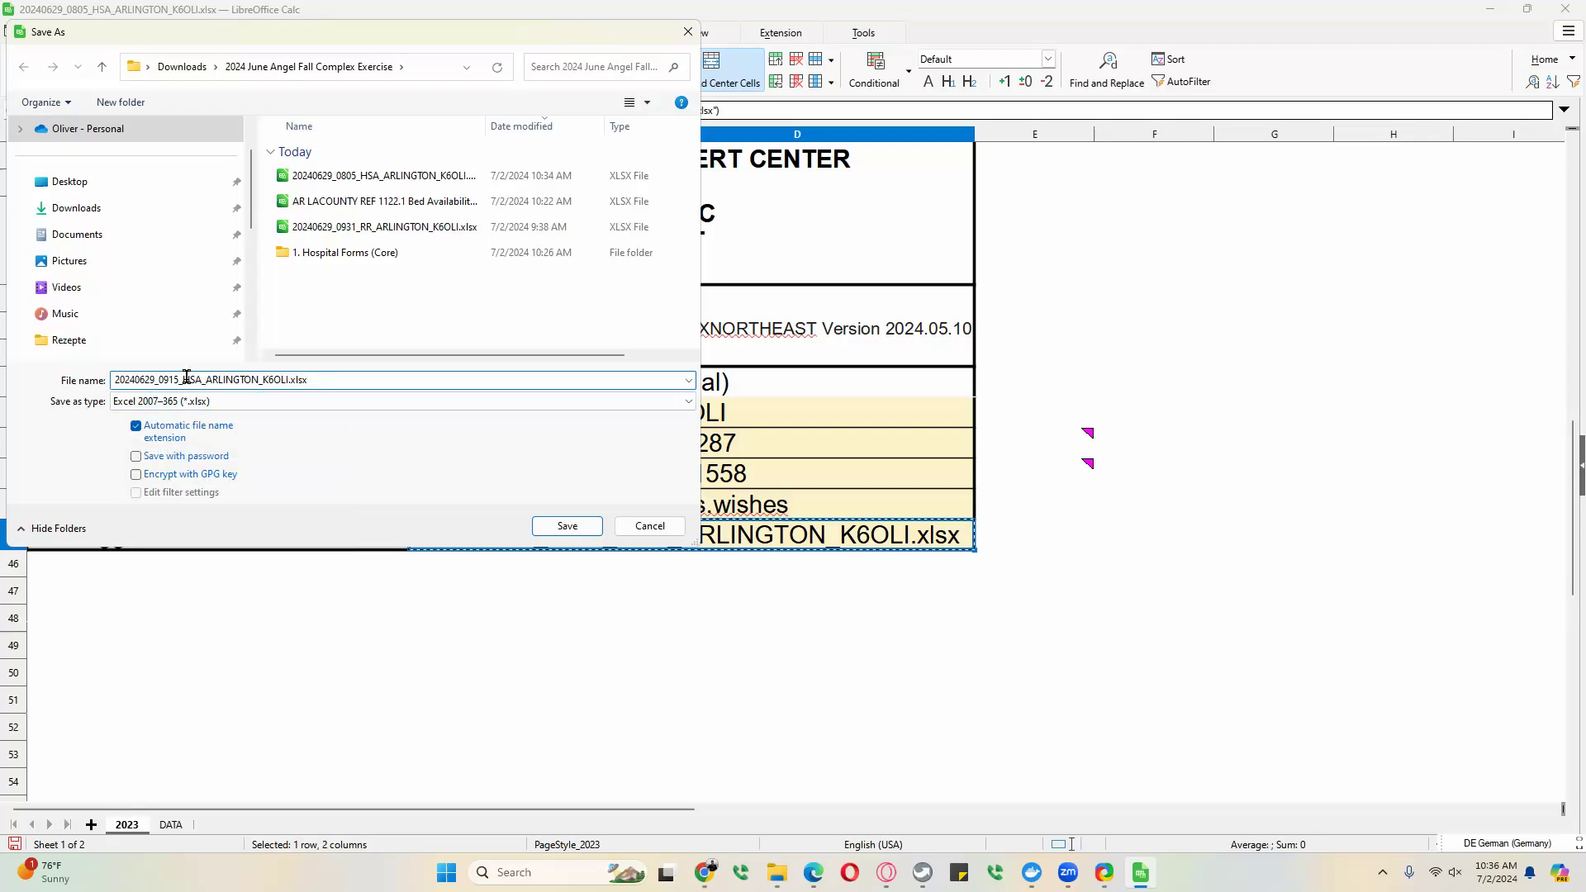
pyautogui.click(555, 525)
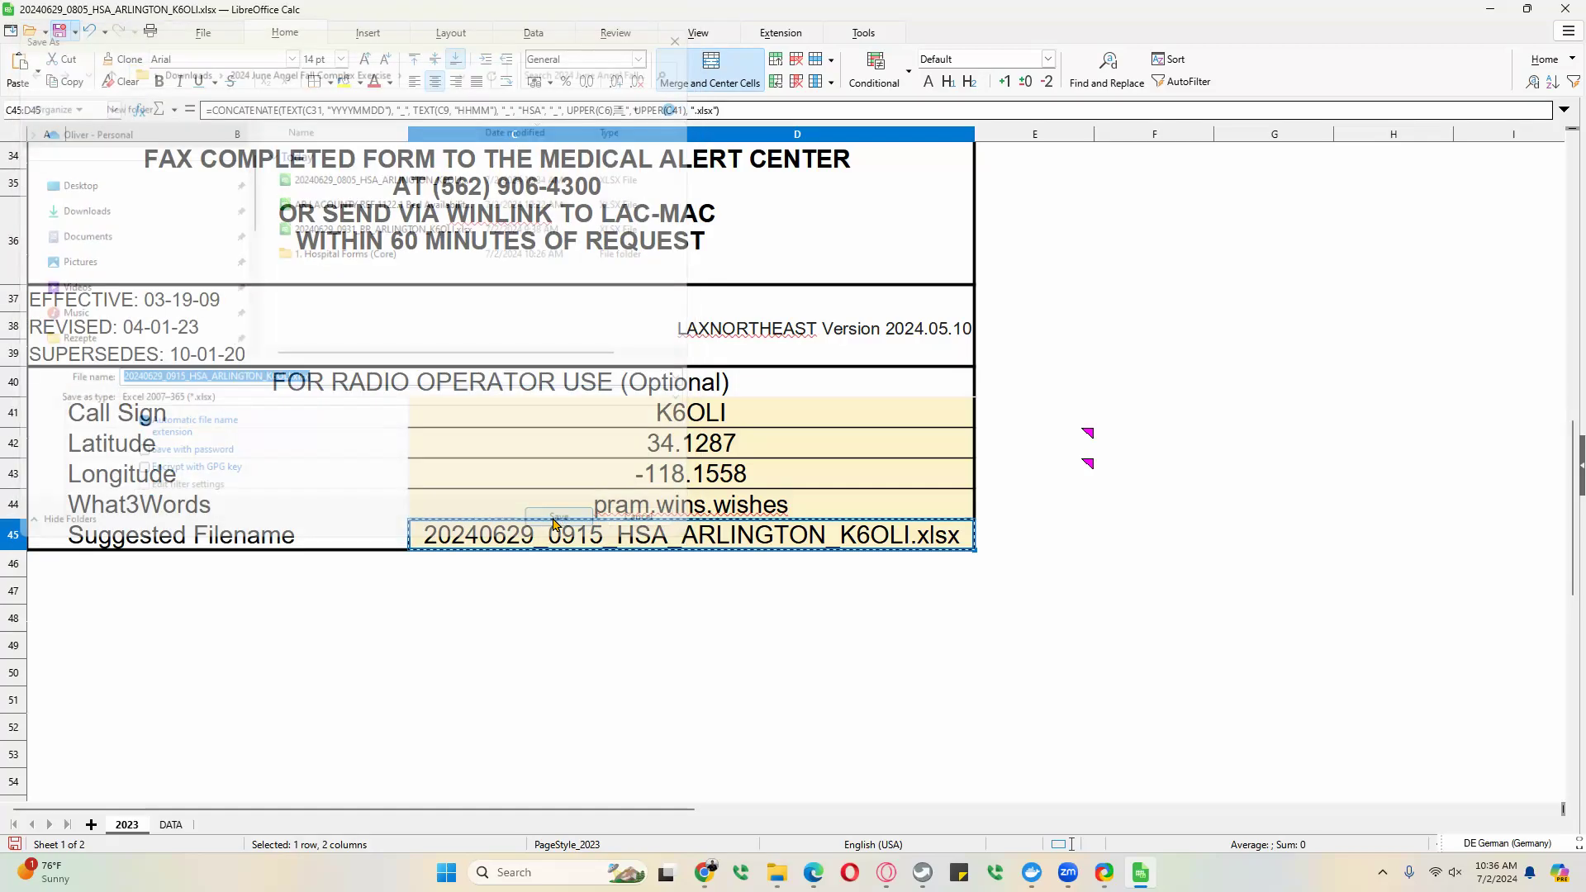
# - Maximize the 2024 June Angel Fall Complex folder and widen the Name column to show full filenames
pyautogui.moveTo(777, 872)
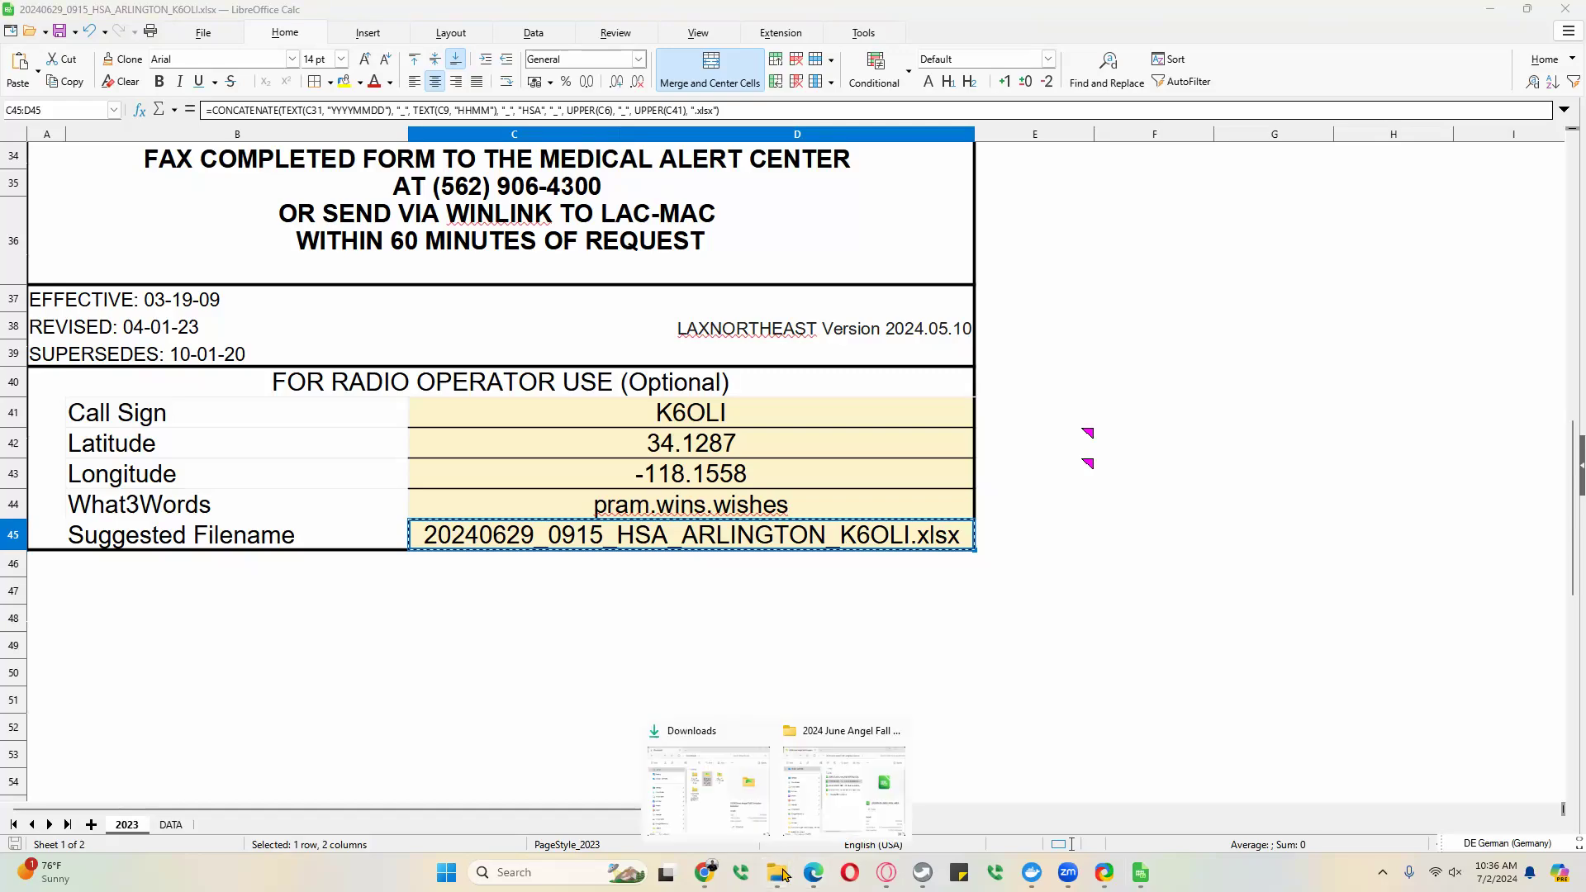
pyautogui.click(861, 779)
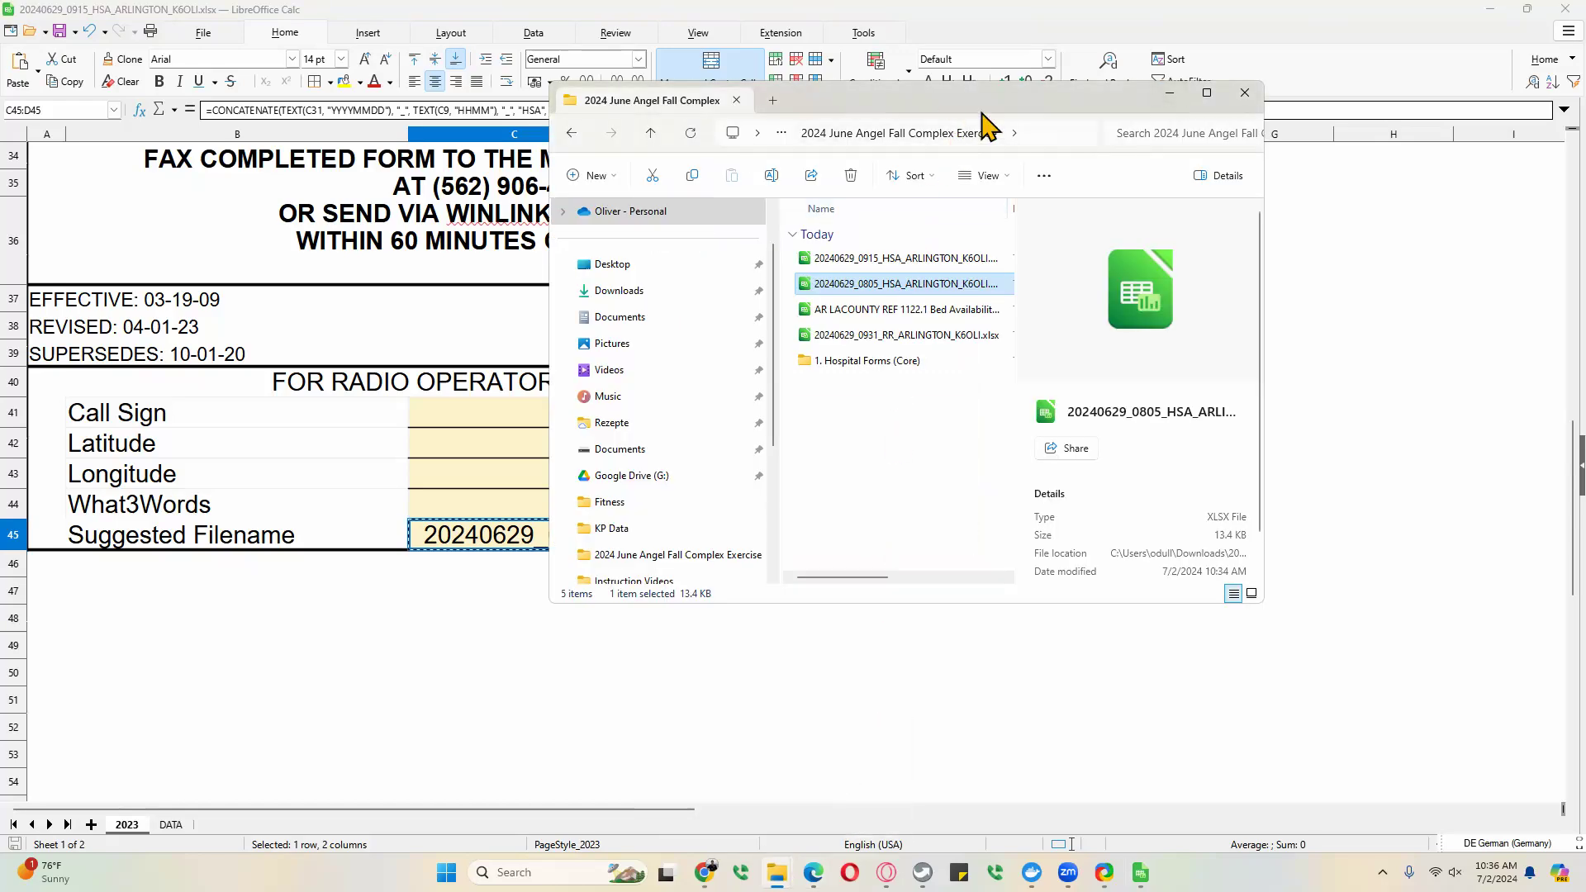
pyautogui.click(1208, 96)
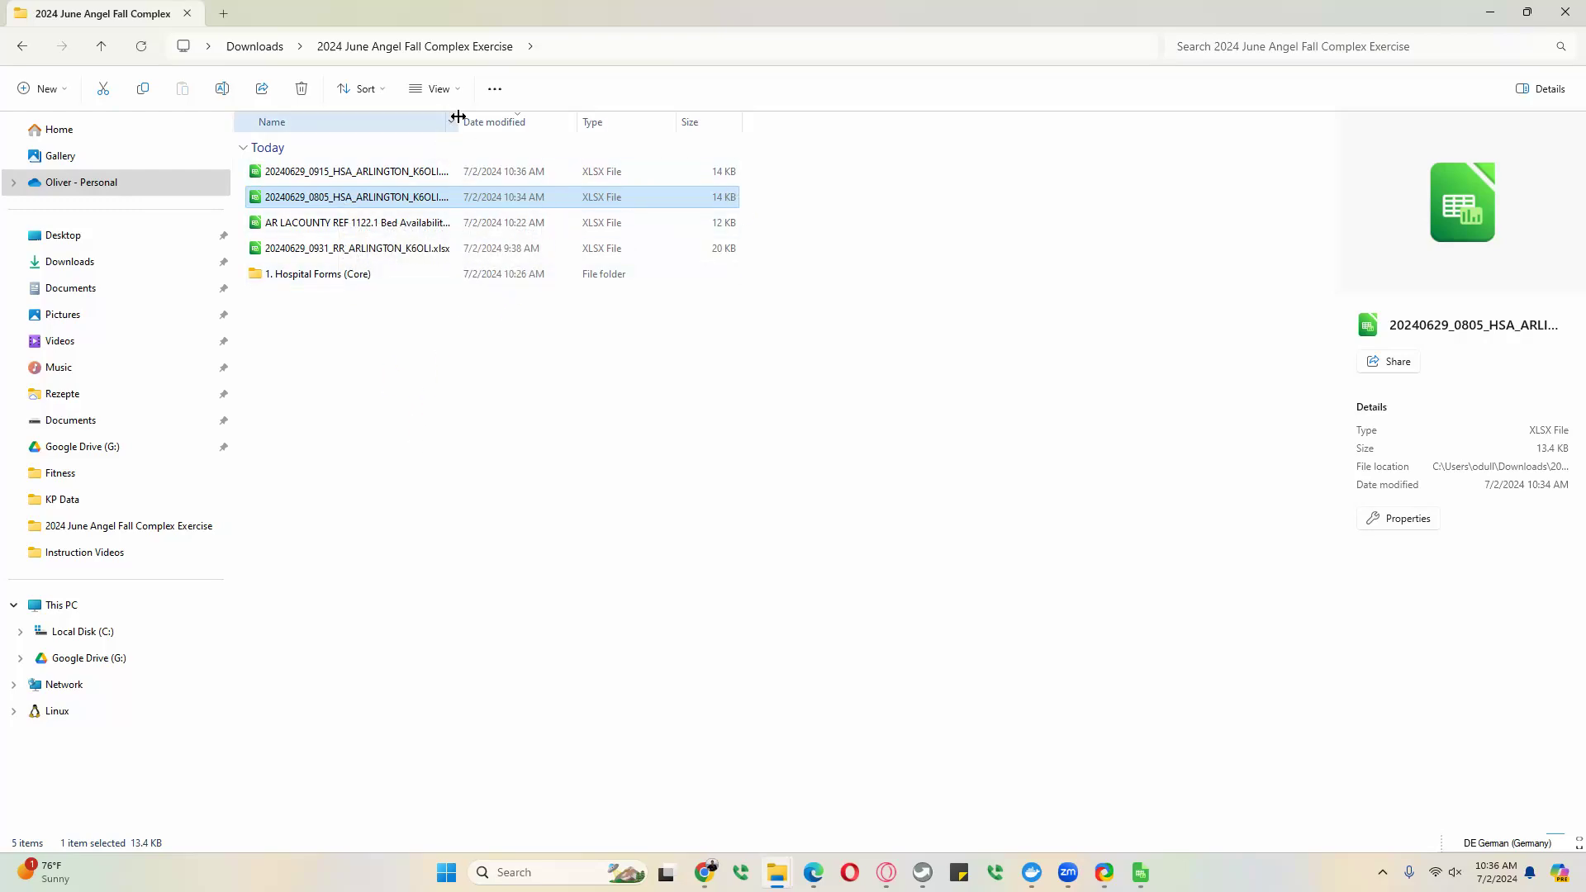
pyautogui.moveTo(459, 121); pyautogui.dragTo(673, 124)
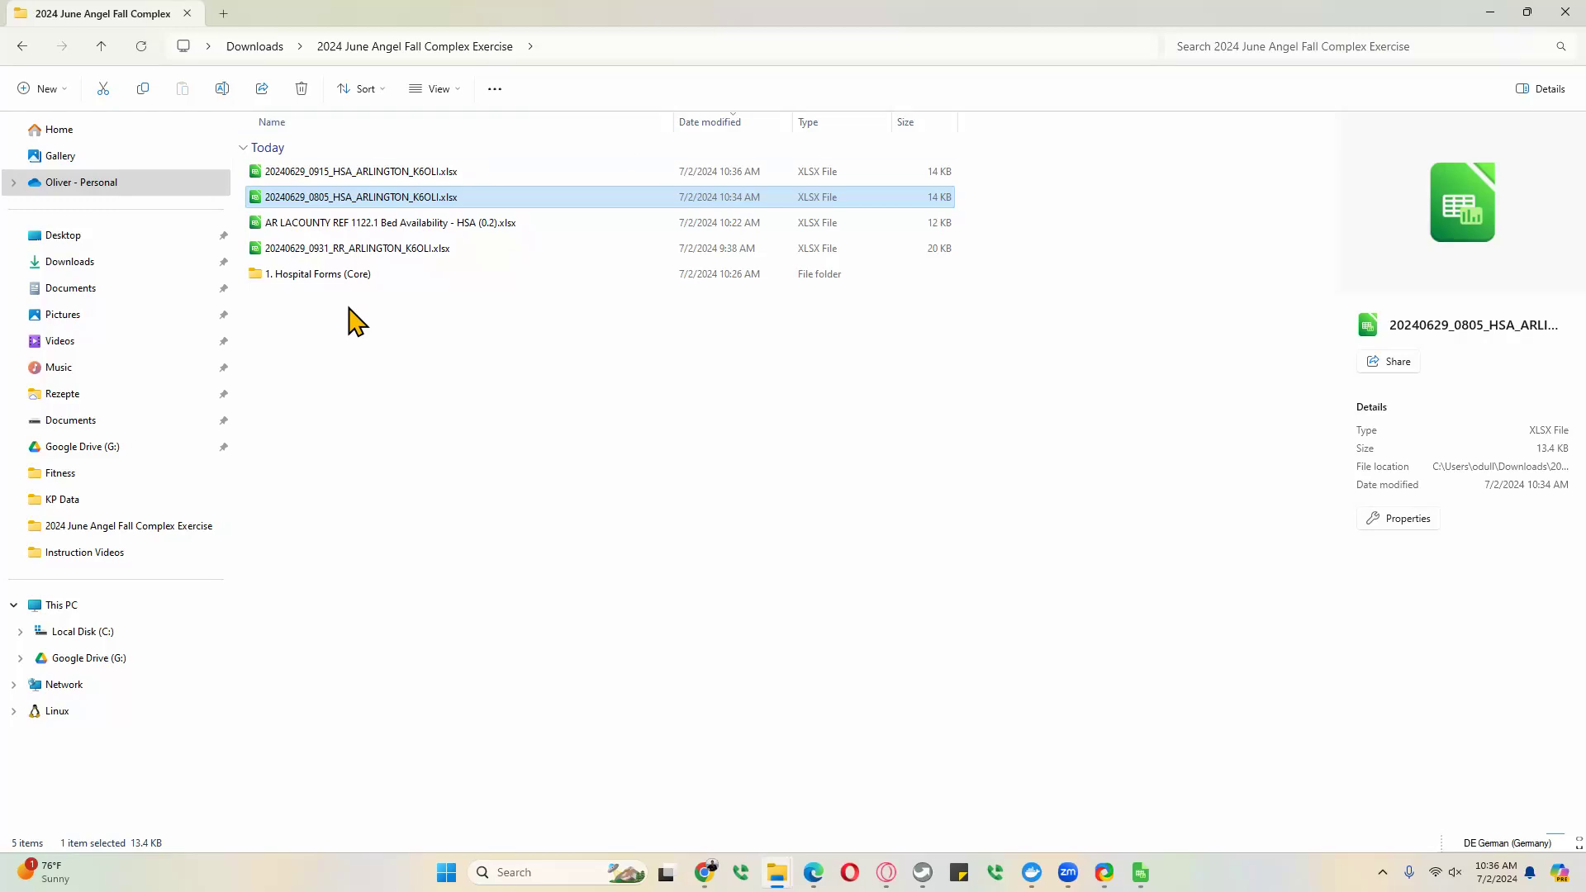